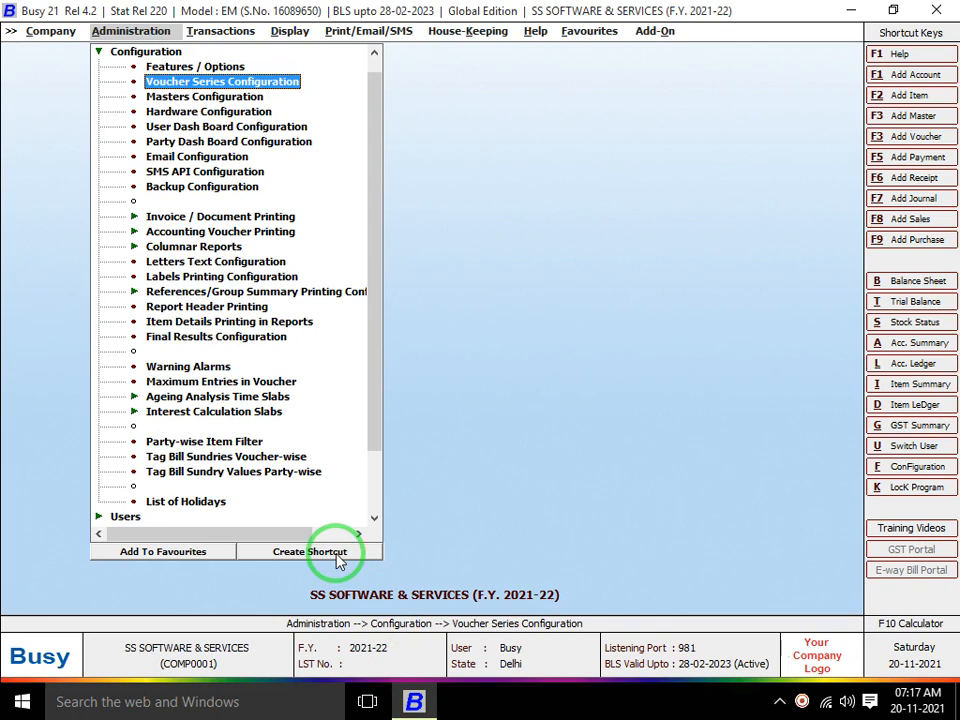
Open Voucher Series Configuration from the Administration configuration menu to list all voucher types
{"action": "key", "text": "Up"}
{"action": "key", "text": "Down"}
{"action": "key", "text": "Return"}
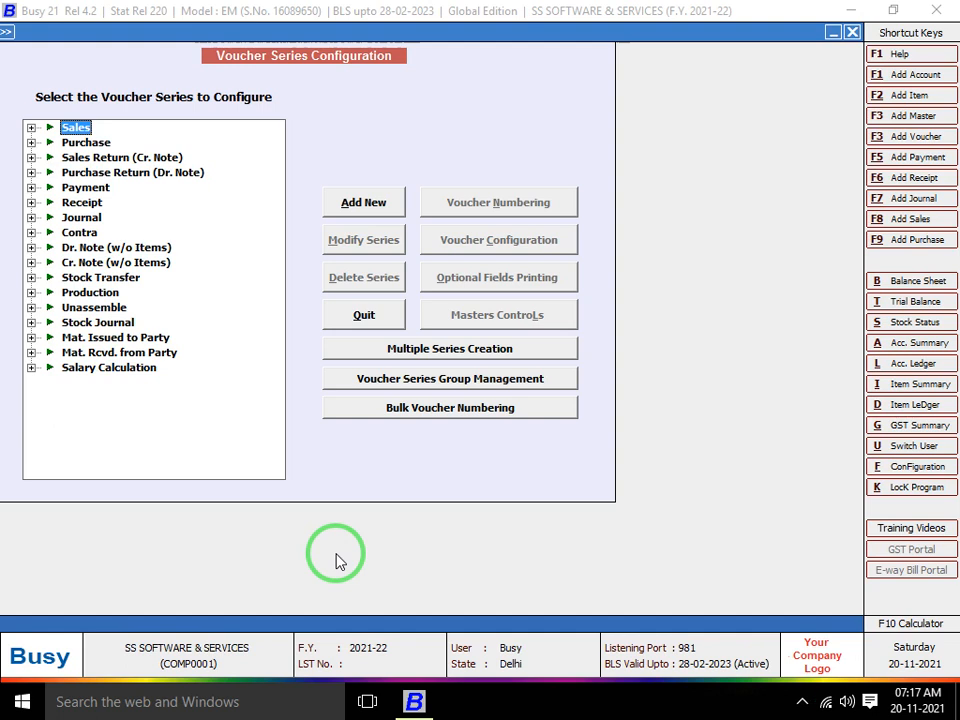
Open Voucher Numbering for the Sales 'Main' series and dismiss the Java update popup
{"action": "key", "text": "Right"}
{"action": "key", "text": "Down"}
{"action": "key", "text": "Down"}
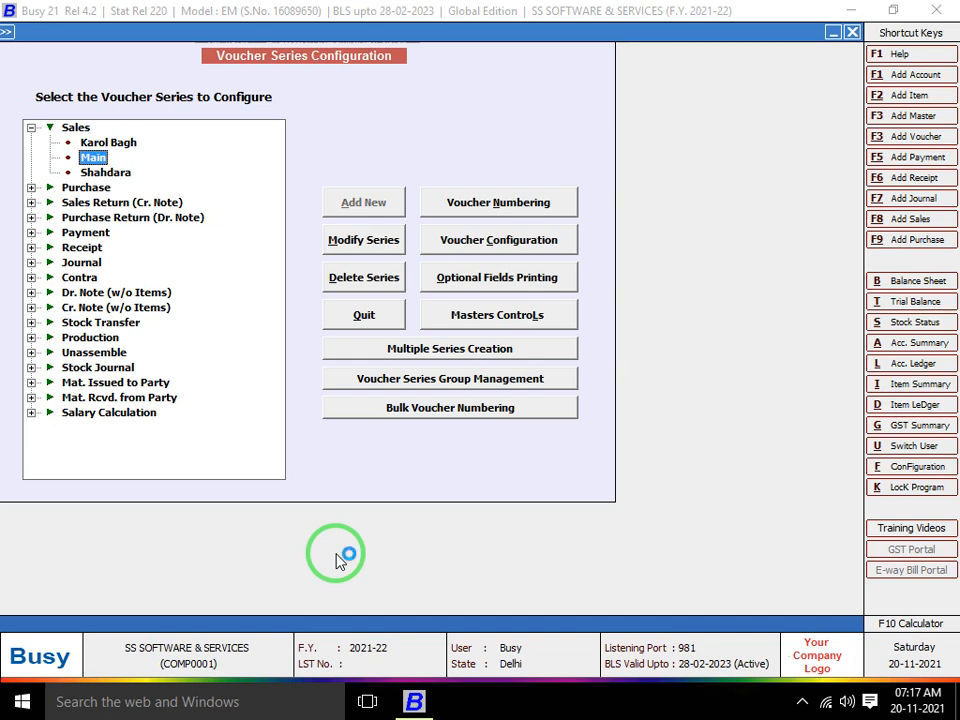
{"action": "left_click", "coordinate": [498, 204]}
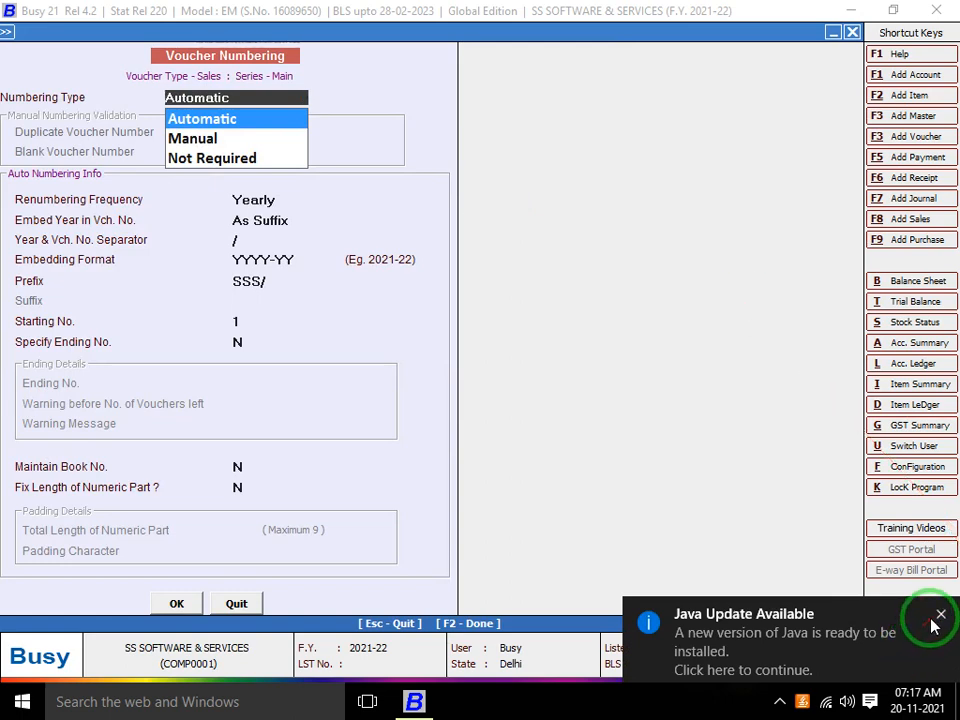
{"action": "left_click", "coordinate": [939, 615]}
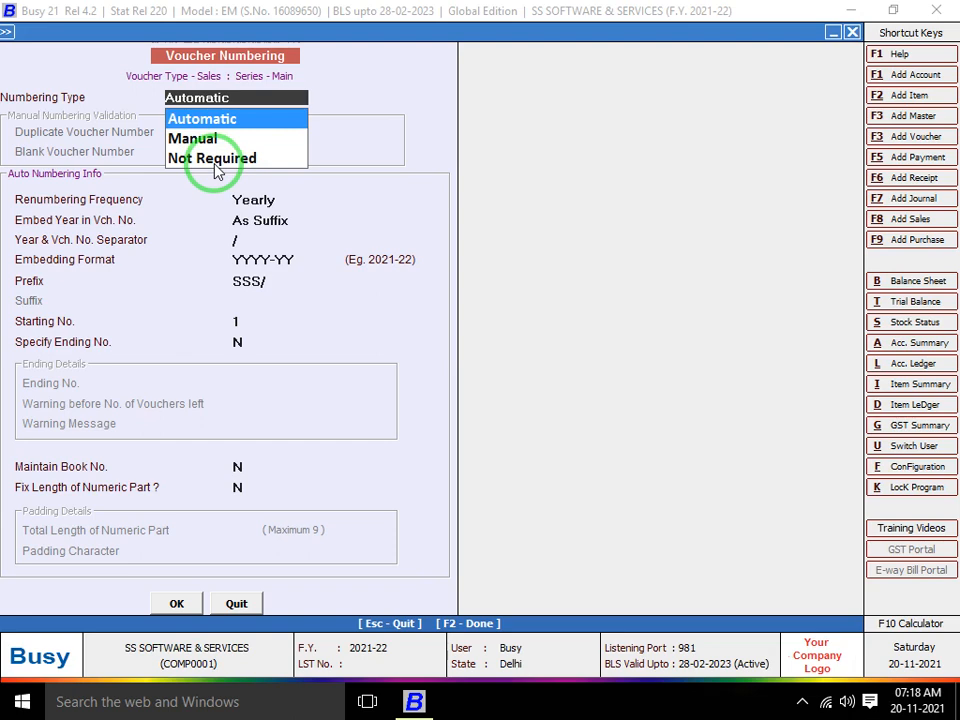
Close the configuration windows and start adding a new sales voucher
{"action": "left_click", "coordinate": [851, 37]}
{"action": "left_click", "coordinate": [853, 34]}
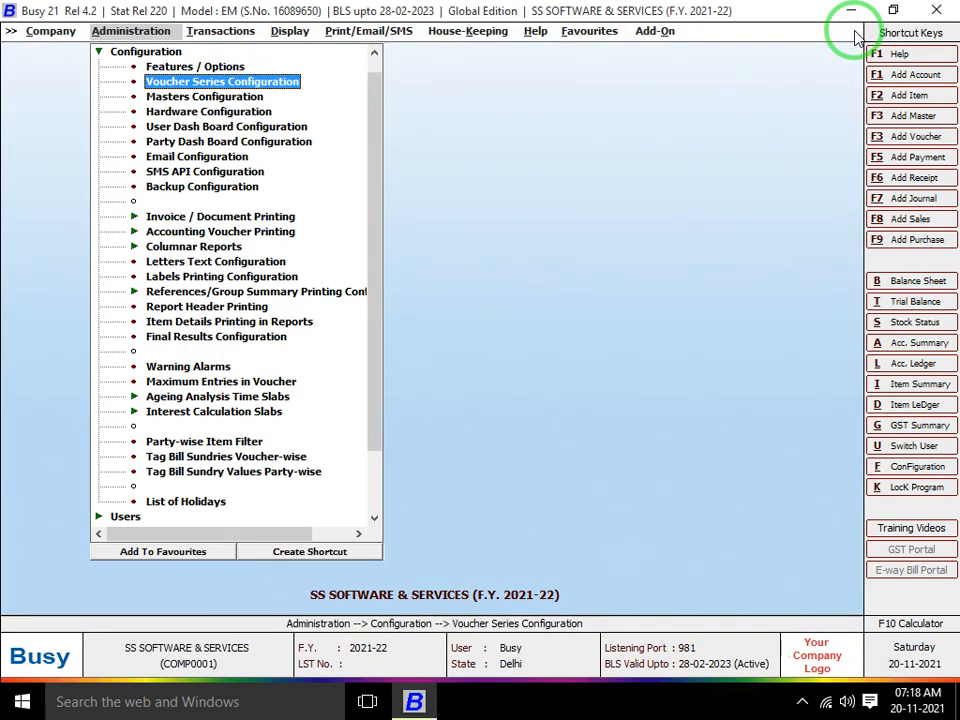
{"action": "key", "text": "Right"}
{"action": "key", "text": "Return"}
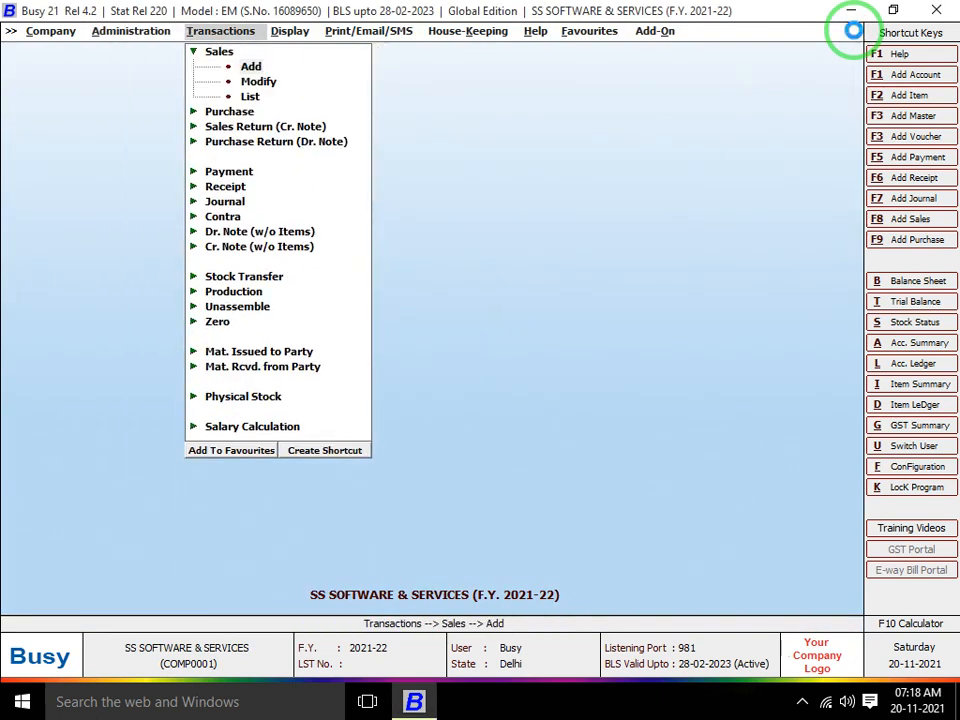
{"action": "key", "text": "Return"}
Pick the Main series, see number SSS/1/2021-22, and ask to quit the voucher
{"action": "key", "text": "Return"}
{"action": "key", "text": "Up"}
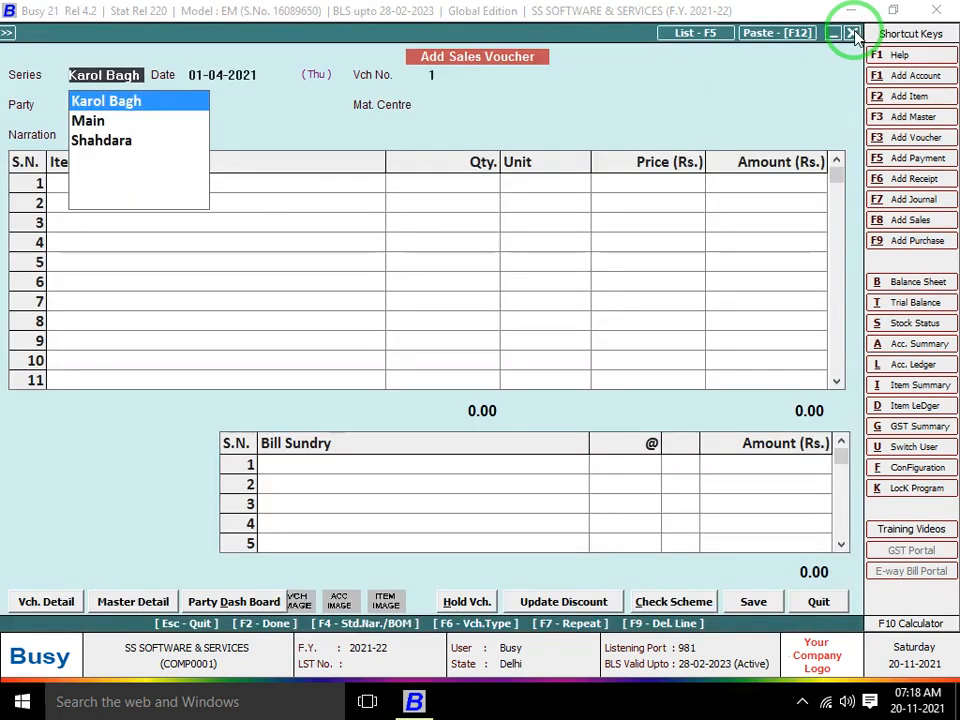
{"action": "key", "text": "Down"}
{"action": "key", "text": "Return"}
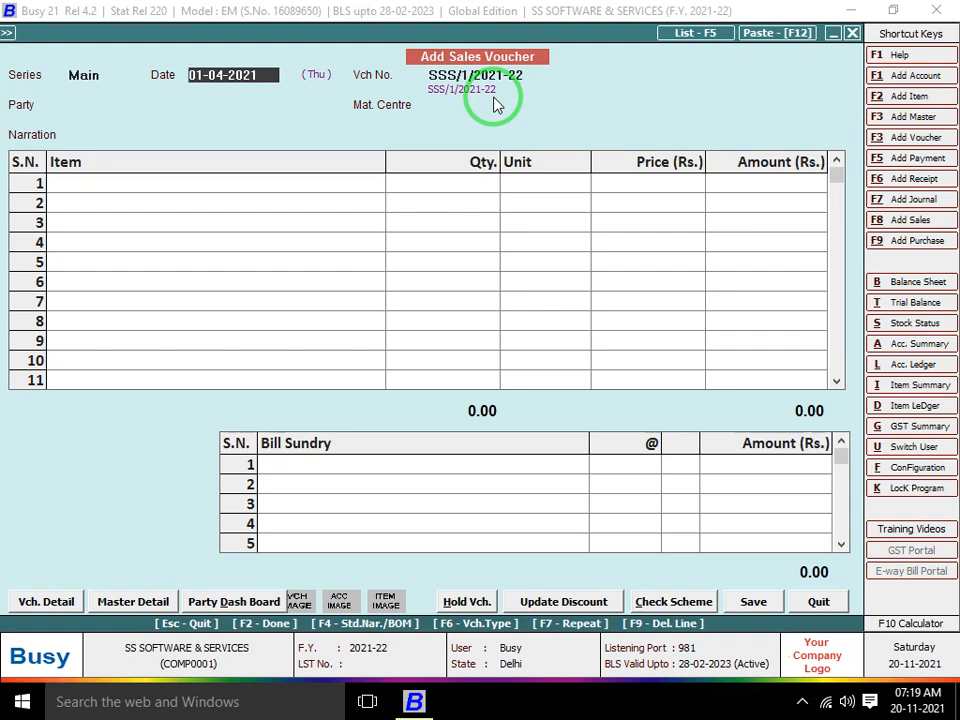
{"action": "key", "text": "Escape"}
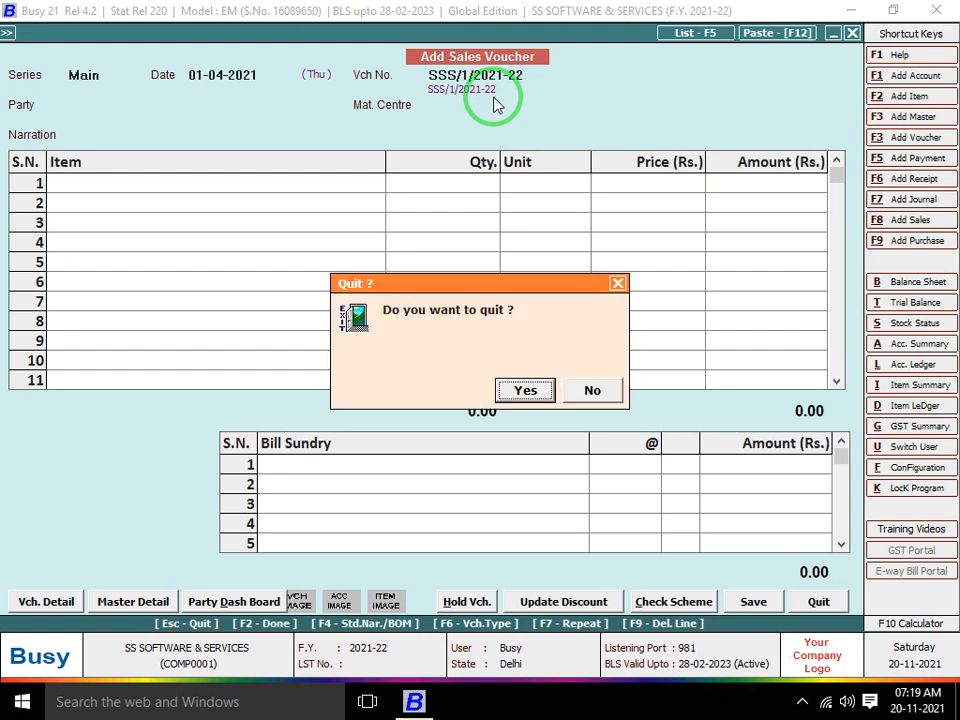
Discard the unsaved voucher and reopen numbering settings for the Sales 'Main' series
{"action": "key", "text": "Return"}
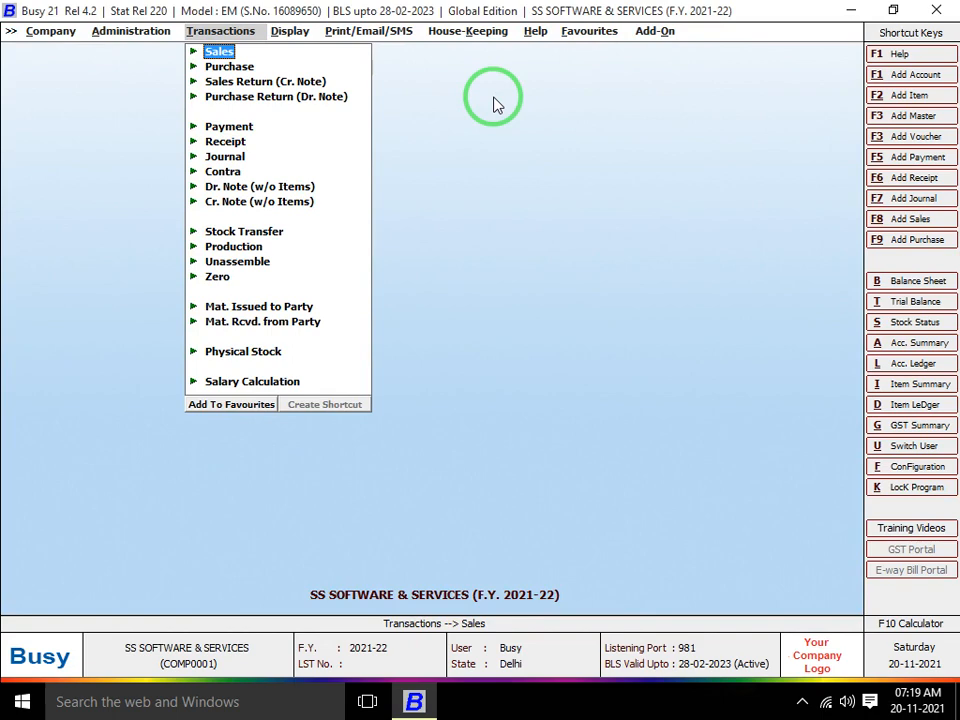
{"action": "key", "text": "Left"}
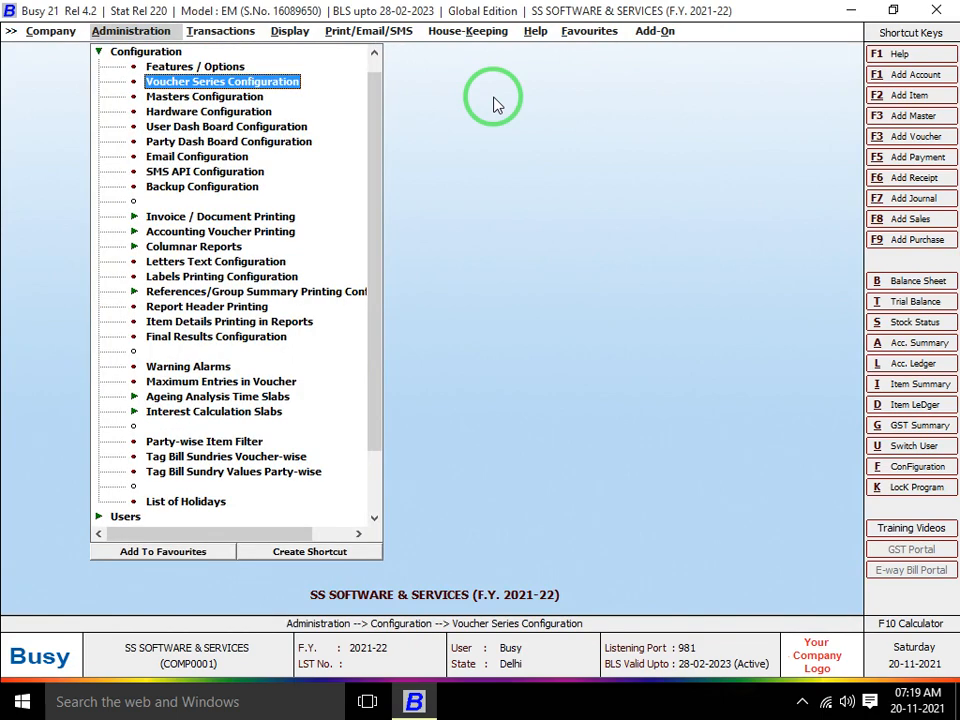
{"action": "key", "text": "Up"}
{"action": "key", "text": "Down"}
{"action": "key", "text": "Return"}
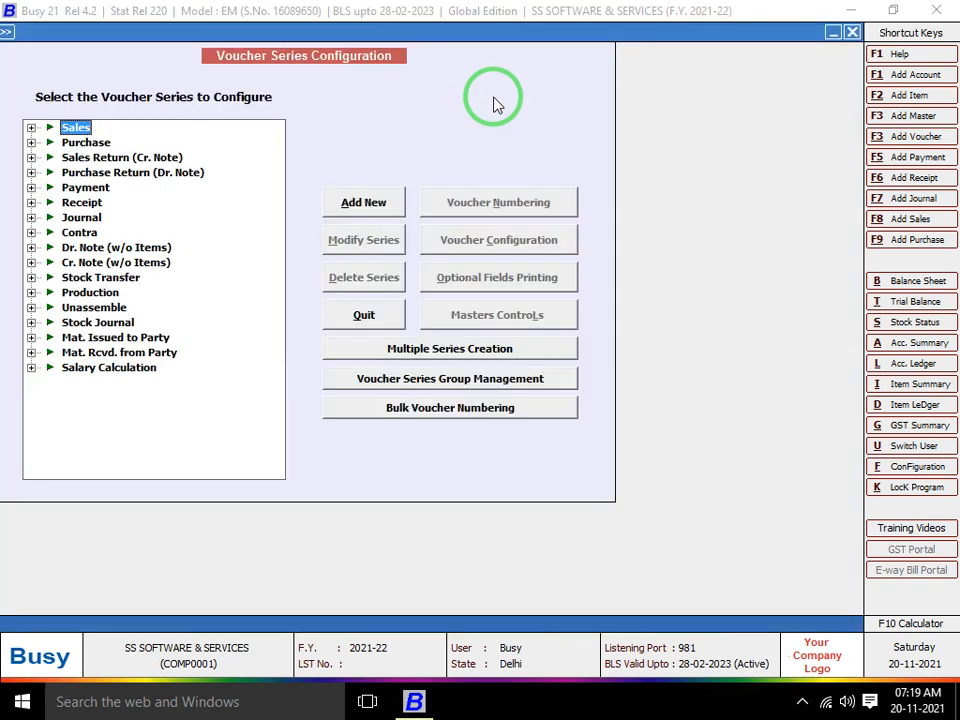
{"action": "key", "text": "Right"}
{"action": "key", "text": "Down"}
{"action": "key", "text": "Down"}
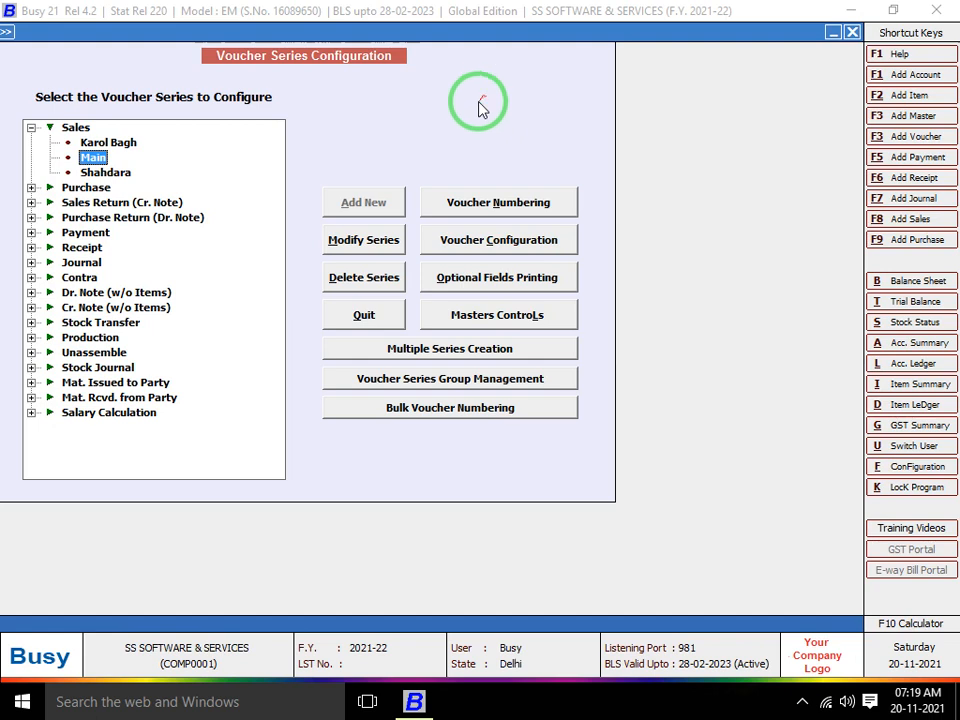
{"action": "left_click", "coordinate": [478, 212]}
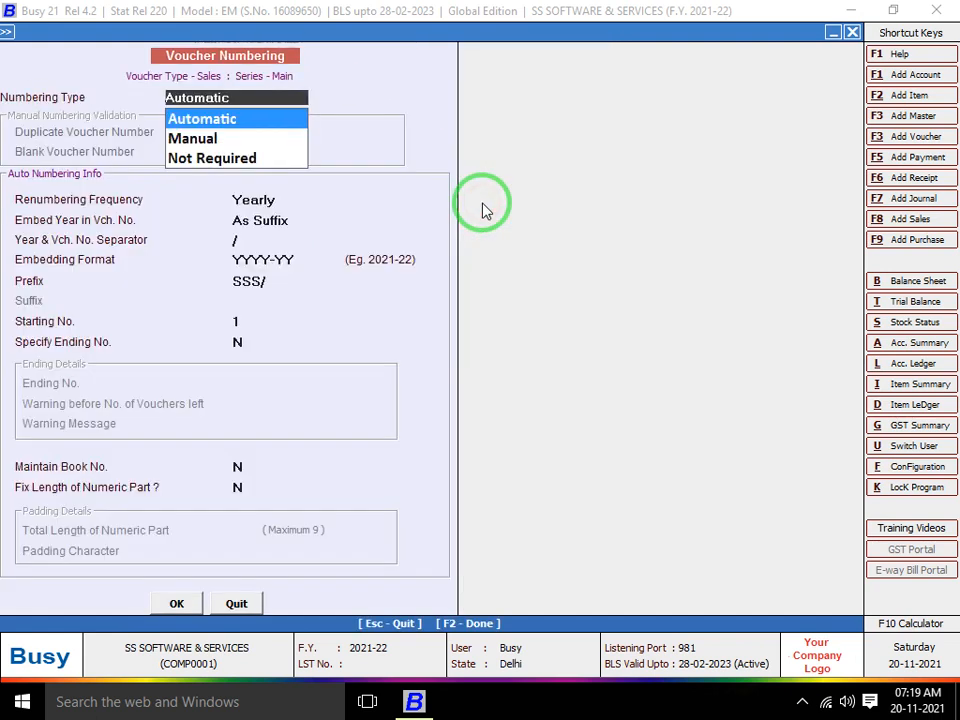
Keep Automatic yearly numbering, change the prefix from SSS/ to JKL/, and save
{"action": "key", "text": "Return"}
{"action": "key", "text": "Return"}
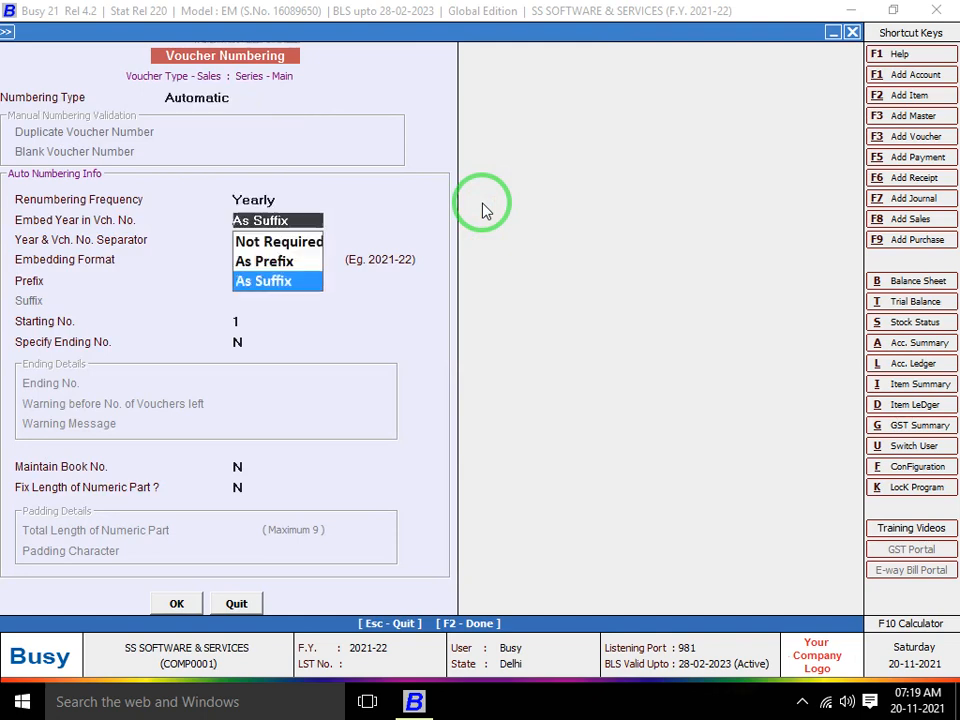
{"action": "key", "text": "Return"}
{"action": "key", "text": "Return"}
{"action": "key", "text": "Return"}
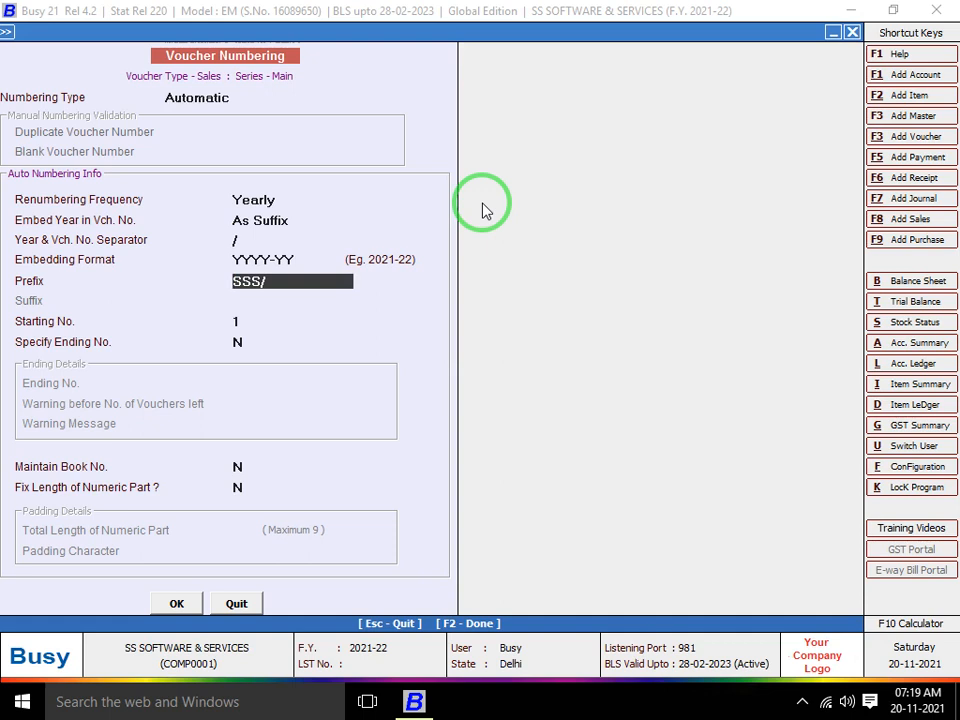
{"action": "key", "text": "BackSpace"}
{"action": "type", "text": "jk"}
{"action": "key", "text": "BackSpace"}
{"action": "key", "text": "BackSpace"}
{"action": "type", "text": "KL"}
{"action": "key", "text": "BackSpace"}
{"action": "key", "text": "BackSpace"}
{"action": "type", "text": "JKL/"}
{"action": "key", "text": "Return"}
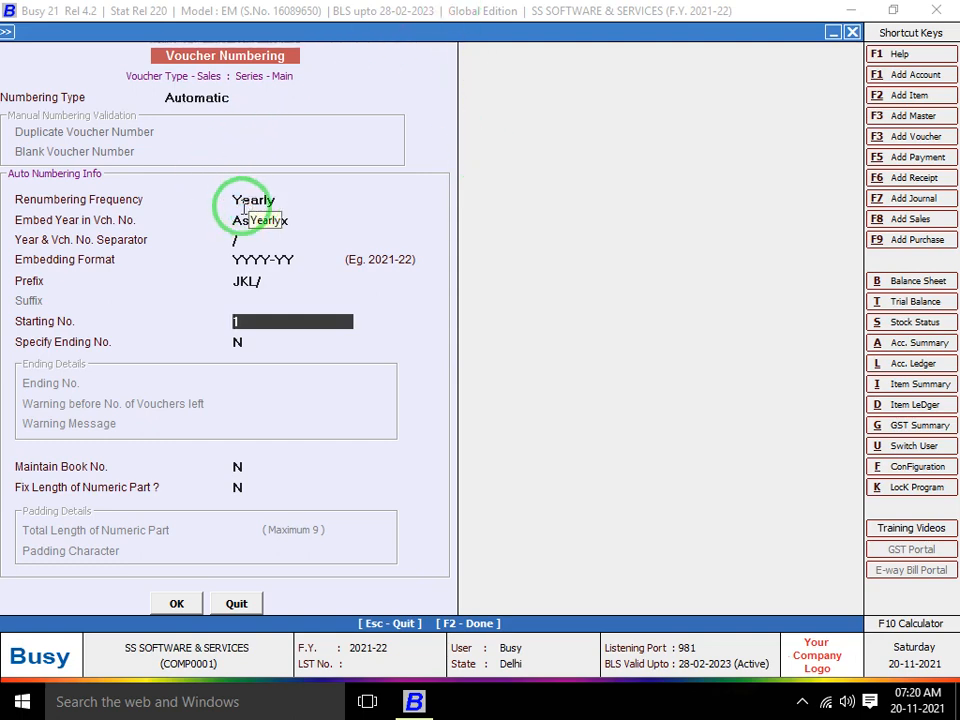
{"action": "key", "text": "Escape"}
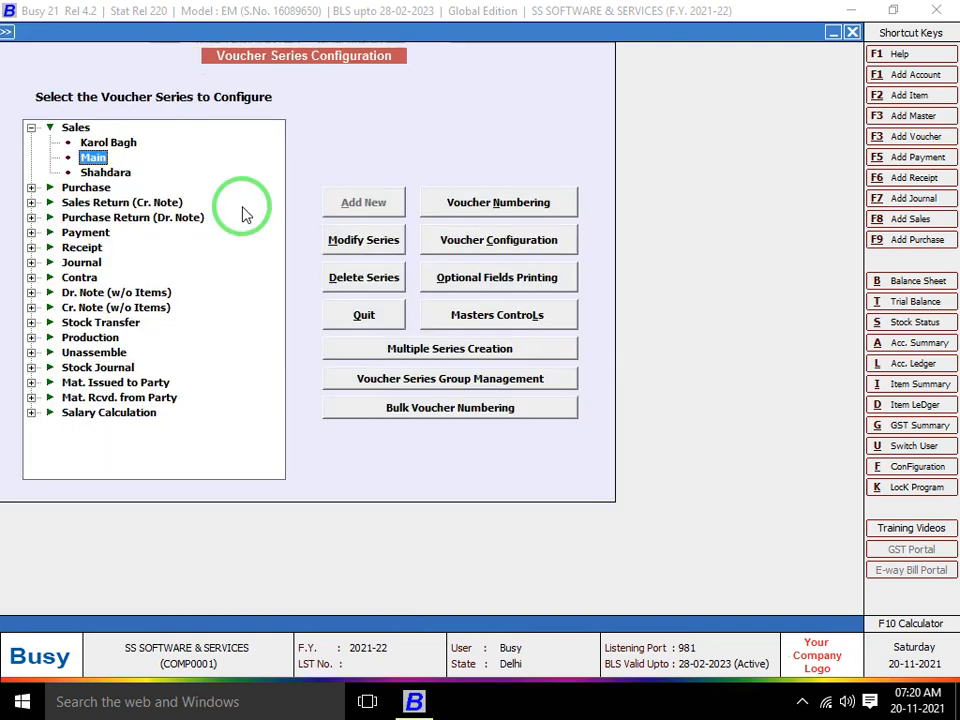
Open Voucher Configuration for the Sales 'Main' series, where optional fields are still 0
{"action": "left_click", "coordinate": [470, 238]}
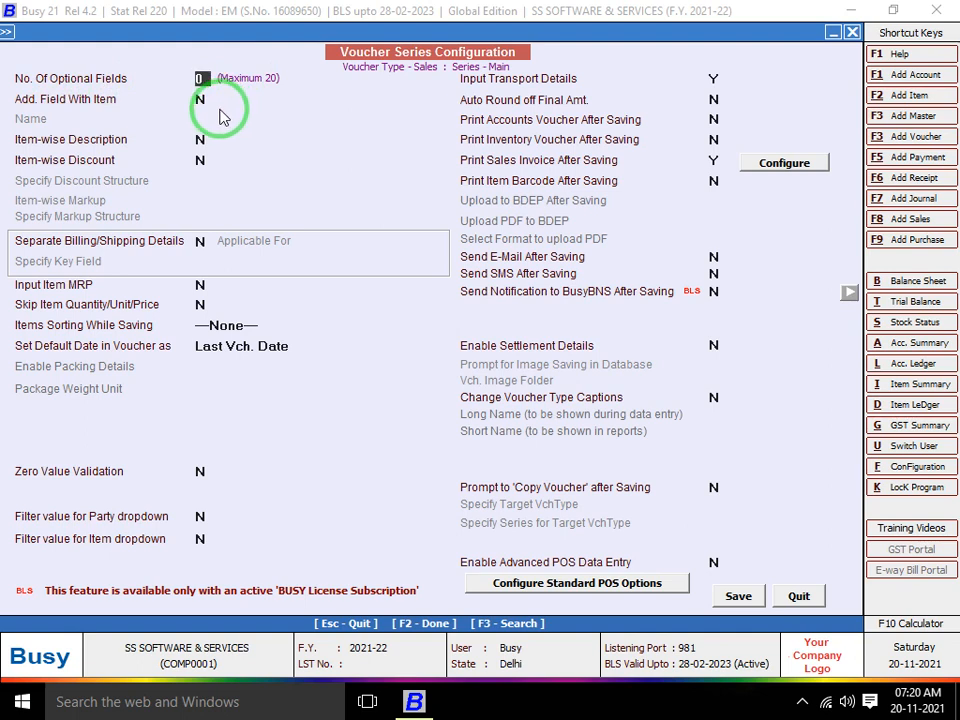
Define 2 optional Text fields, REF and MOBILE NO, for the Main series and save
{"action": "type", "text": "2"}
{"action": "key", "text": "Return"}
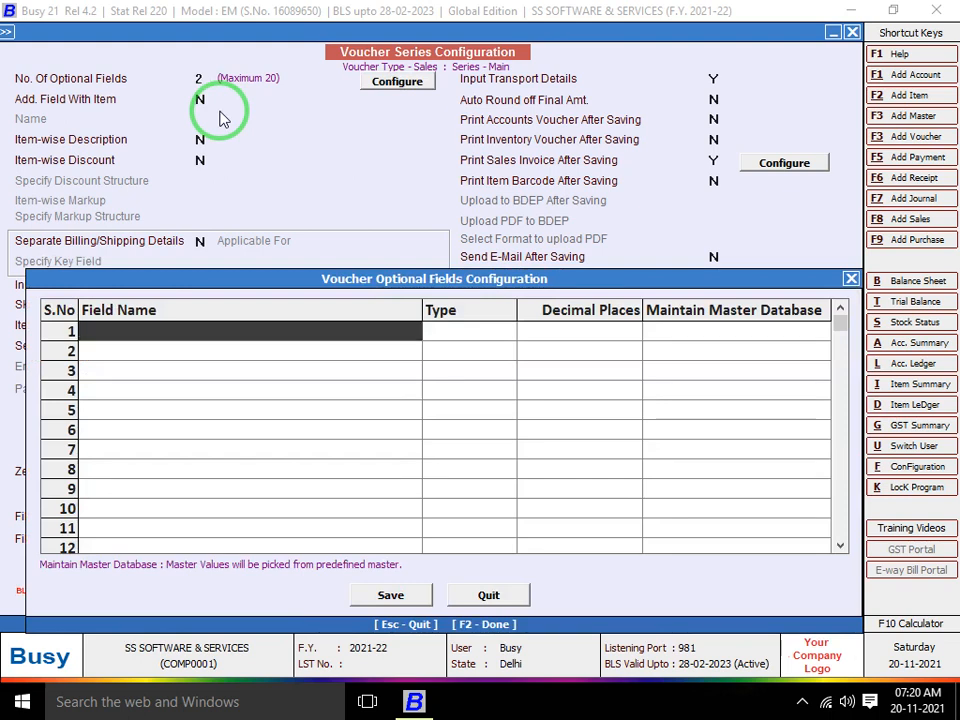
{"action": "type", "text": "REF"}
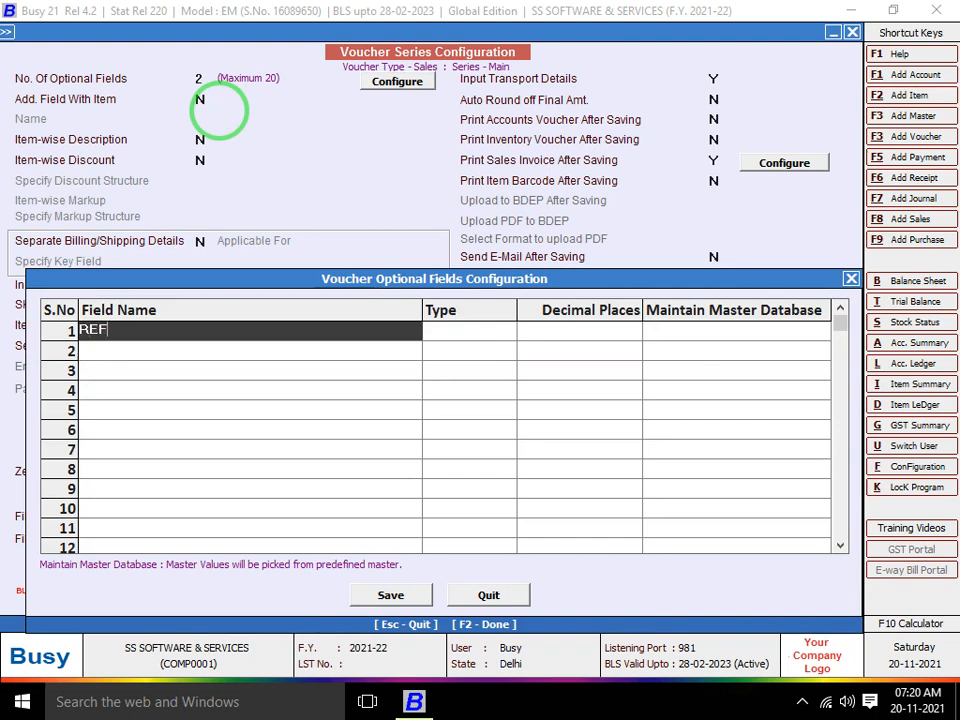
{"action": "key", "text": "Return"}
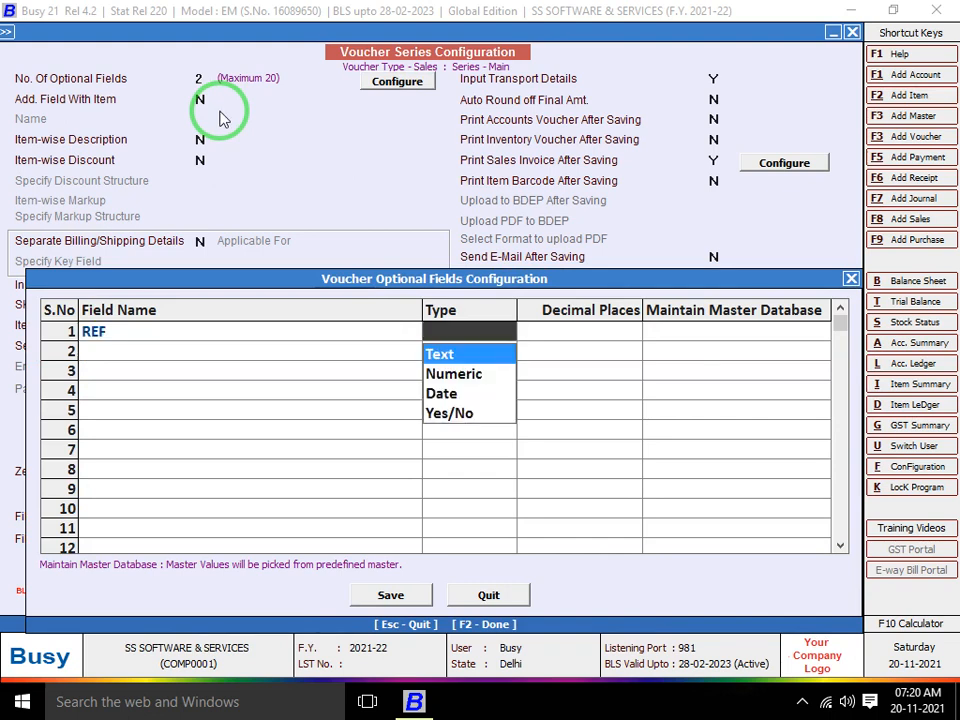
{"action": "key", "text": "Return"}
{"action": "key", "text": "Return"}
{"action": "type", "text": "m"}
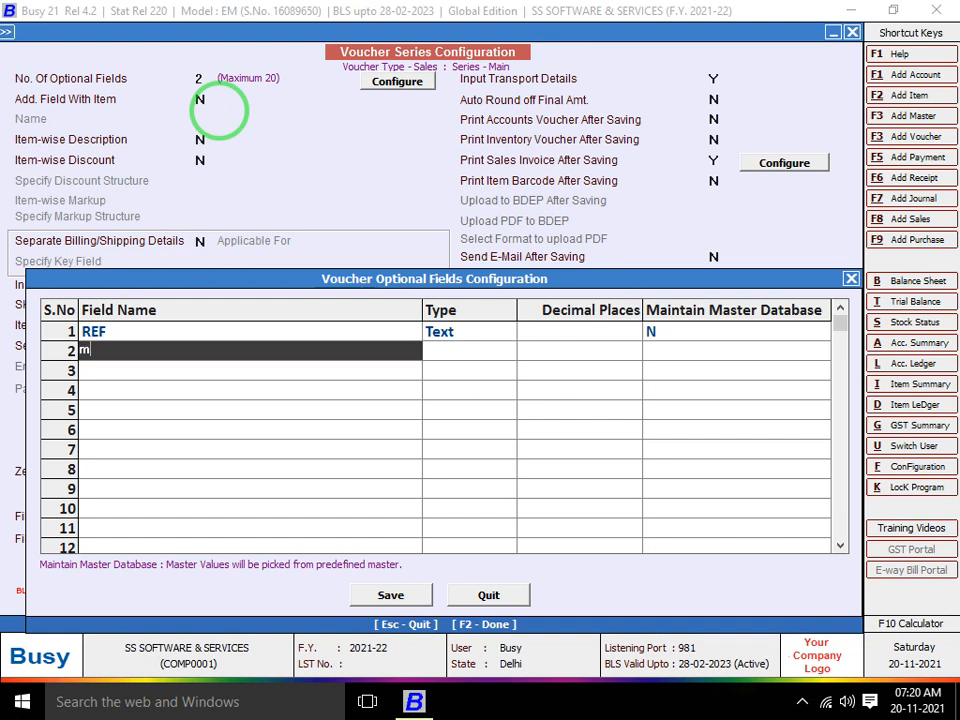
{"action": "type", "text": "OBILE NO"}
{"action": "key", "text": "Return"}
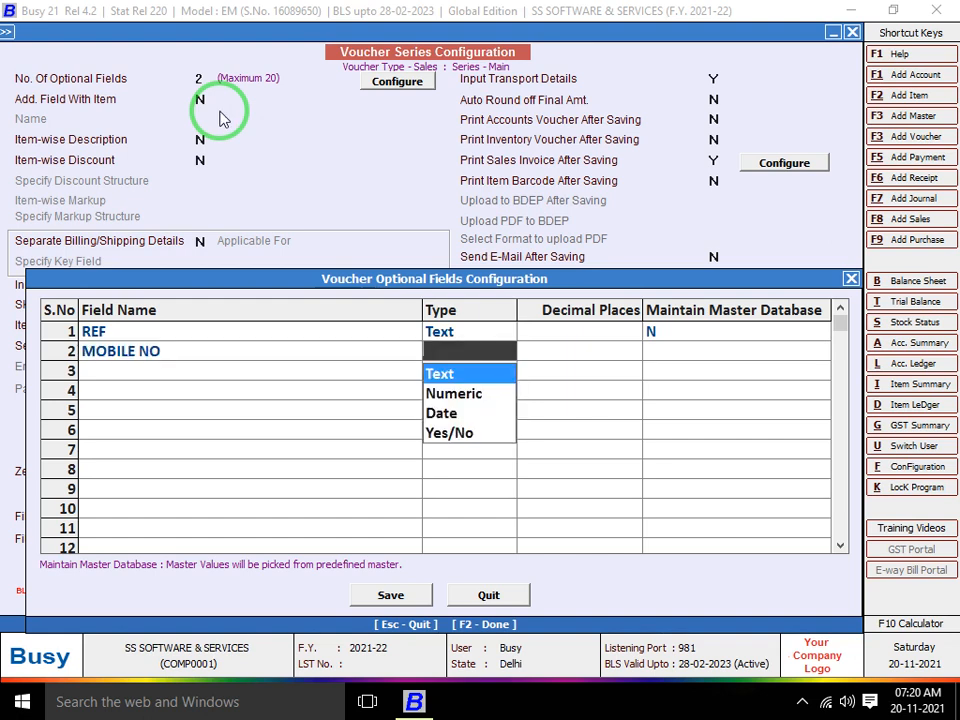
{"action": "key", "text": "Return"}
{"action": "key", "text": "Return"}
{"action": "key", "text": "Return"}
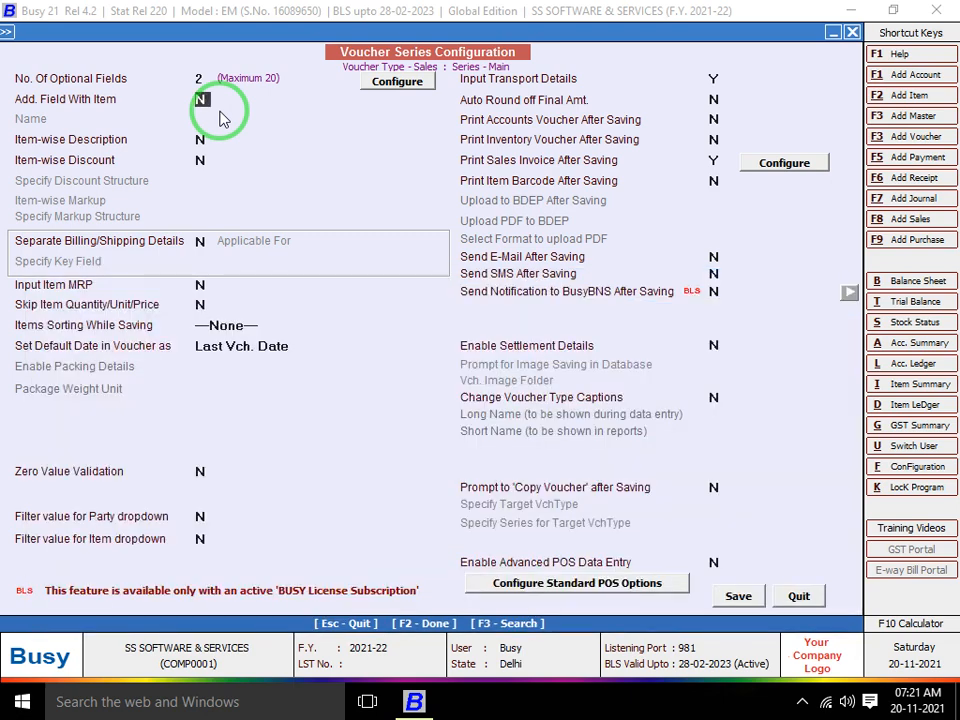
Save the series configuration and start a new Main-series sales voucher for party Cash
{"action": "key", "text": "Return"}
{"action": "key", "text": "Escape"}
{"action": "key", "text": "Return"}
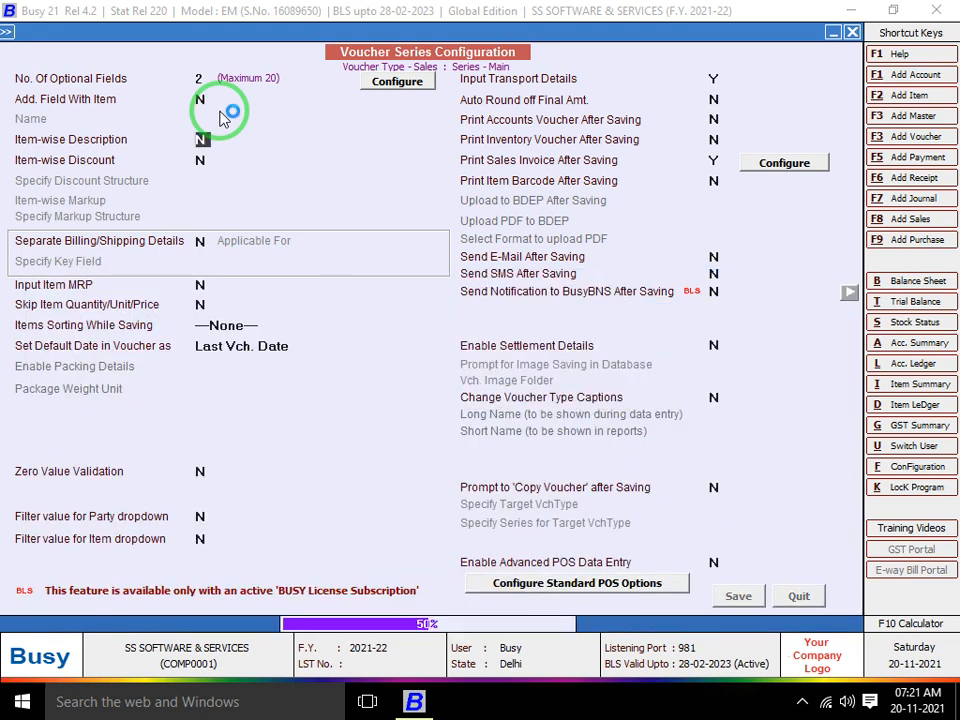
{"action": "key", "text": "Escape"}
{"action": "key", "text": "Escape"}
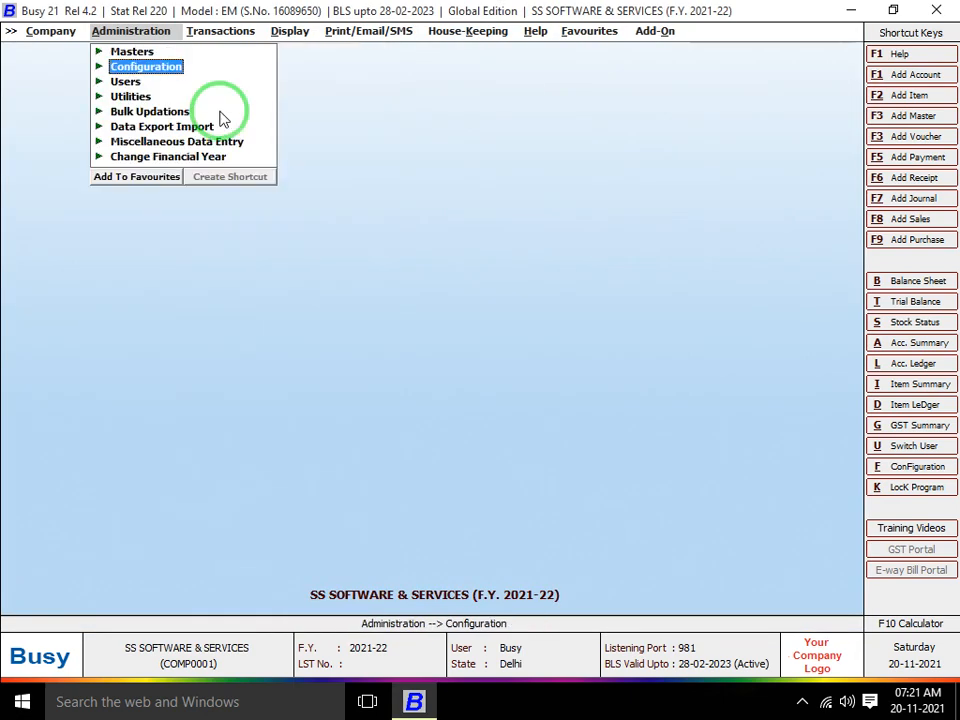
{"action": "key", "text": "Right"}
{"action": "key", "text": "Return"}
{"action": "key", "text": "Return"}
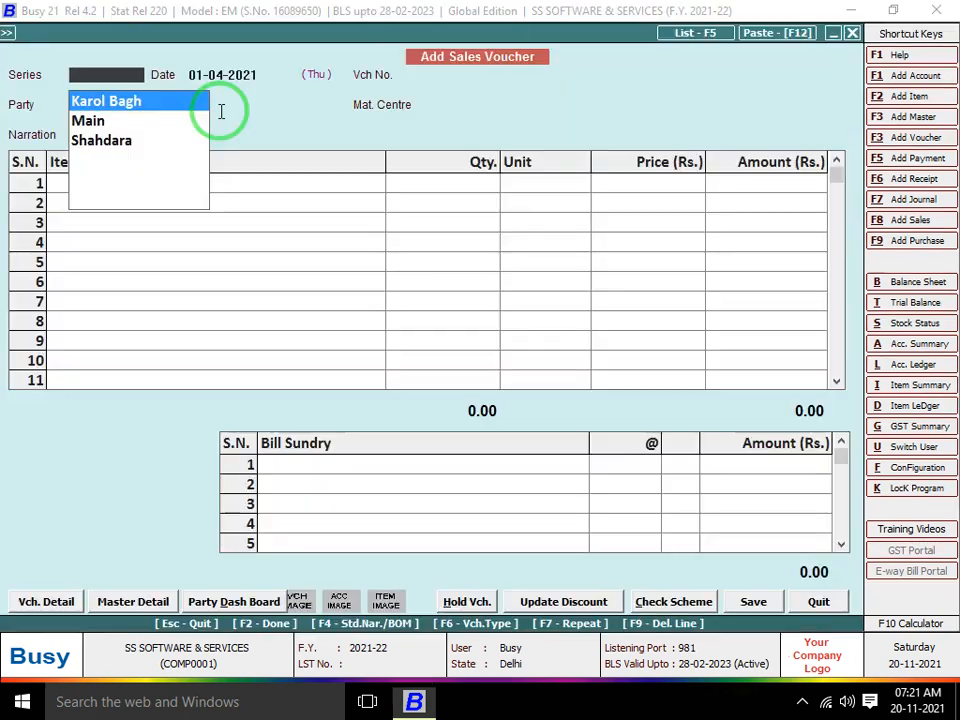
{"action": "key", "text": "Down"}
{"action": "key", "text": "Return"}
{"action": "key", "text": "Return"}
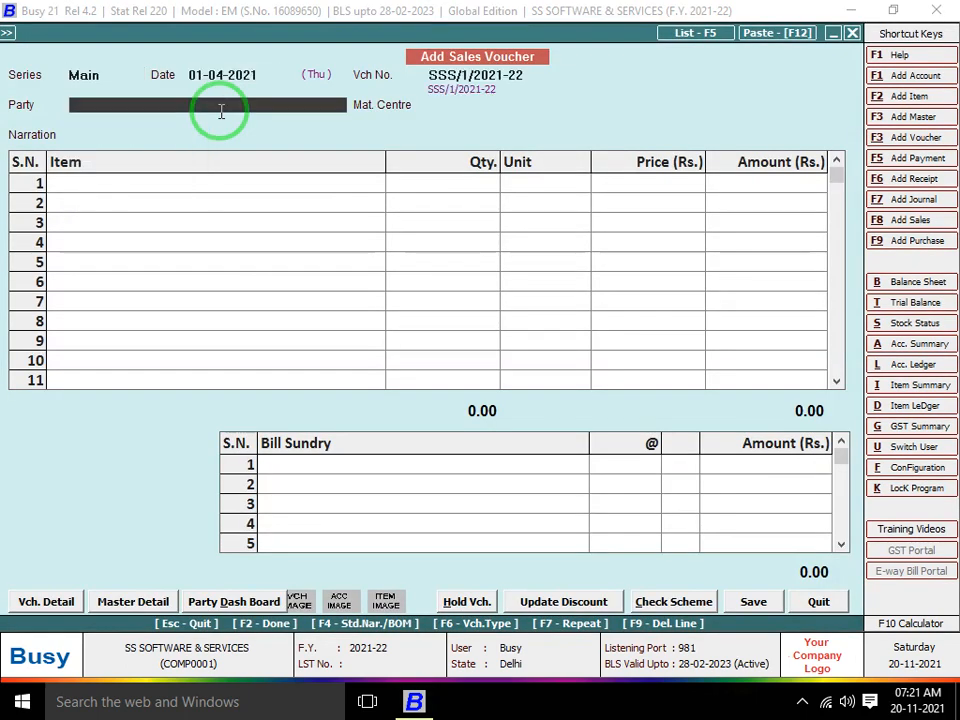
{"action": "key", "text": "Down"}
{"action": "key", "text": "Return"}
{"action": "key", "text": "Return"}
{"action": "key", "text": "Return"}
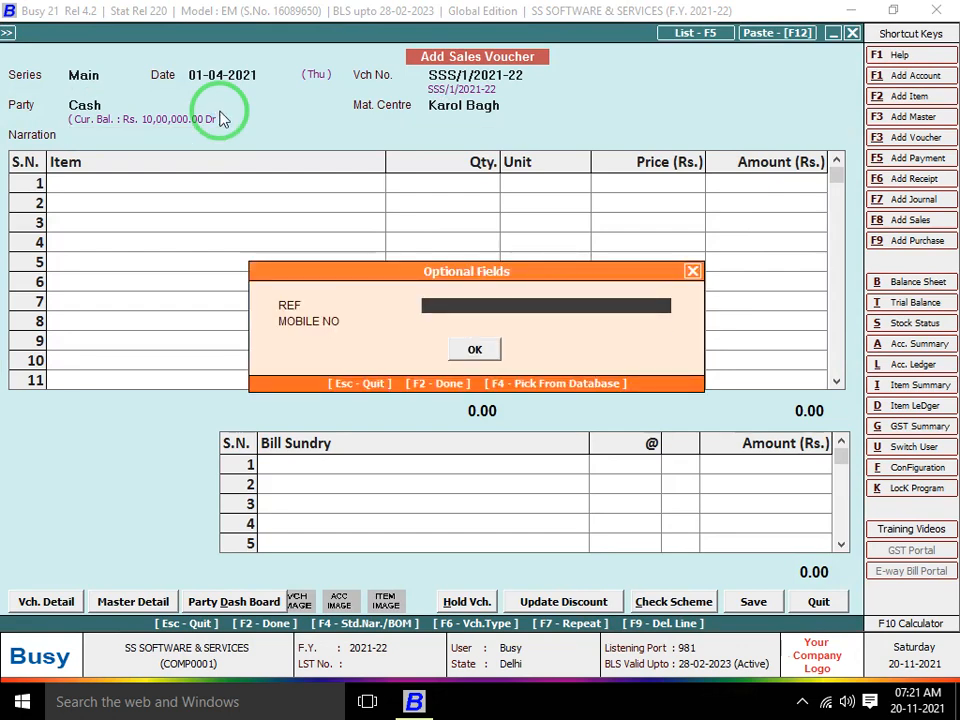
Fill the optional fields: REF 1212 and a value for MOBILE NO
{"action": "type", "text": "1212"}
{"action": "key", "text": "Return"}
{"action": "type", "text": "1/2021-2"}
{"action": "key", "text": "Return"}
Sell 10 metres of Cloth at 500.00, save the voucher, and accept STANDARD-format printing
{"action": "key", "text": "Return"}
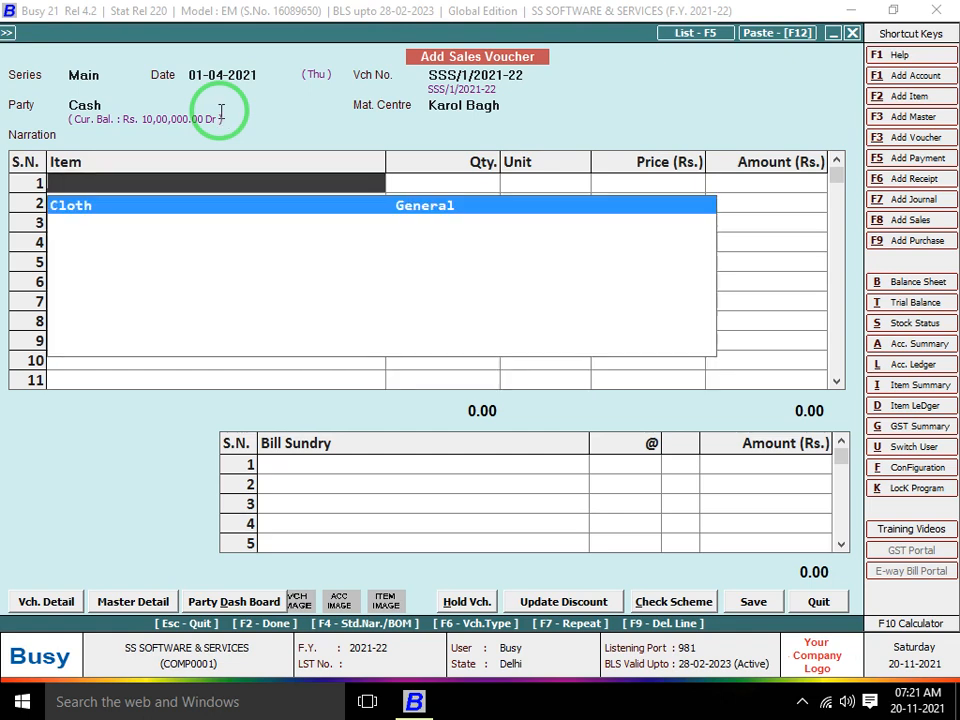
{"action": "key", "text": "Return"}
{"action": "type", "text": "10"}
{"action": "key", "text": "Return"}
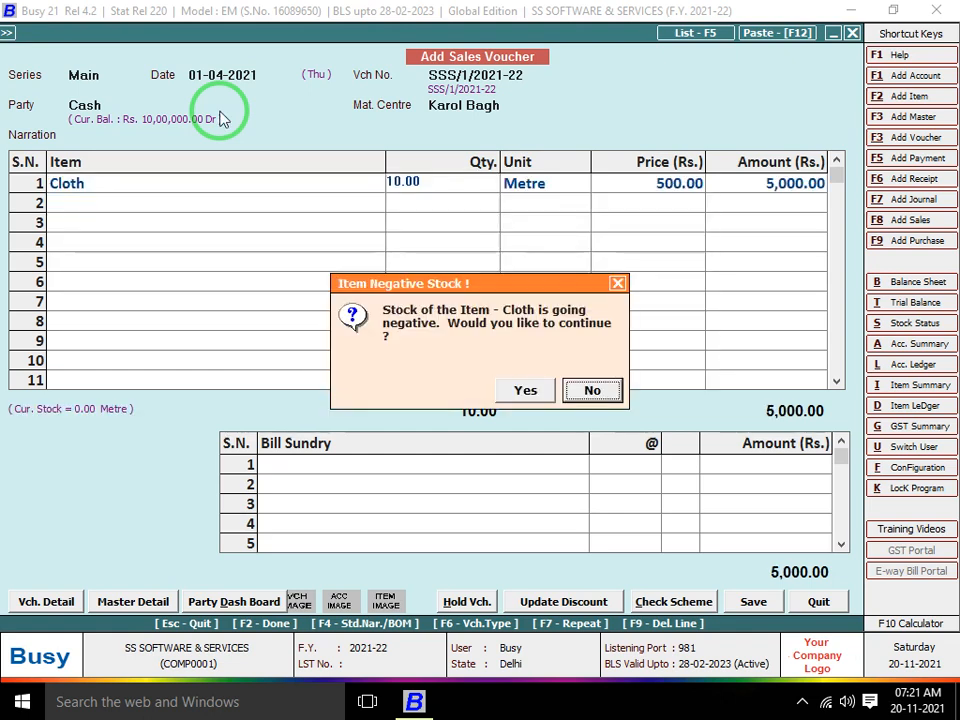
{"action": "key", "text": "Return"}
{"action": "key", "text": "Return"}
{"action": "key", "text": "Return"}
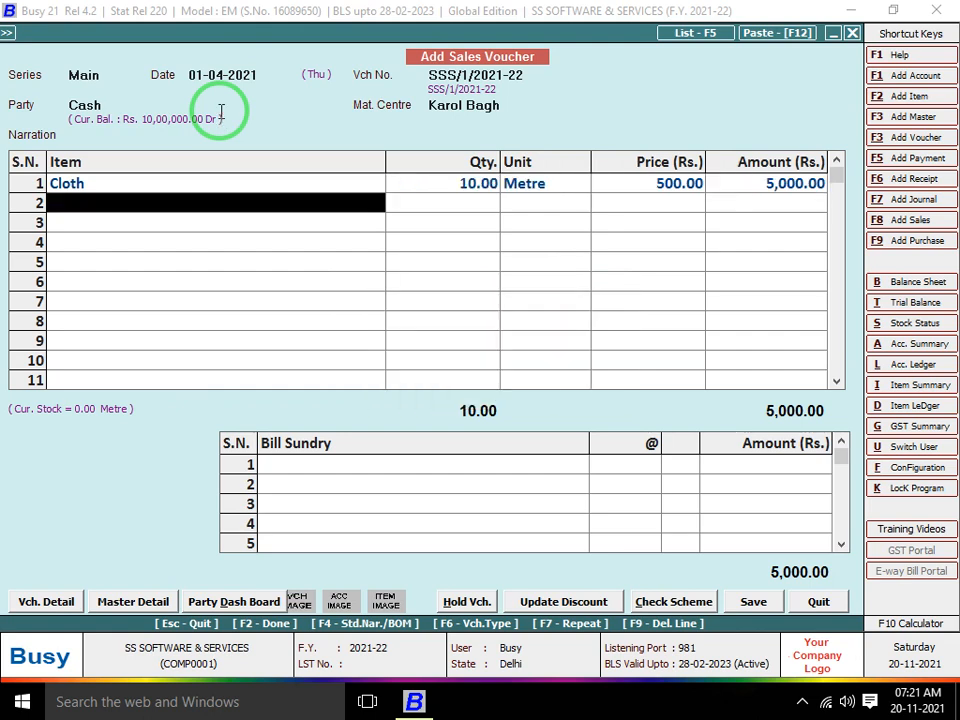
{"action": "key", "text": "Return"}
{"action": "key", "text": "Return"}
{"action": "key", "text": "Return"}
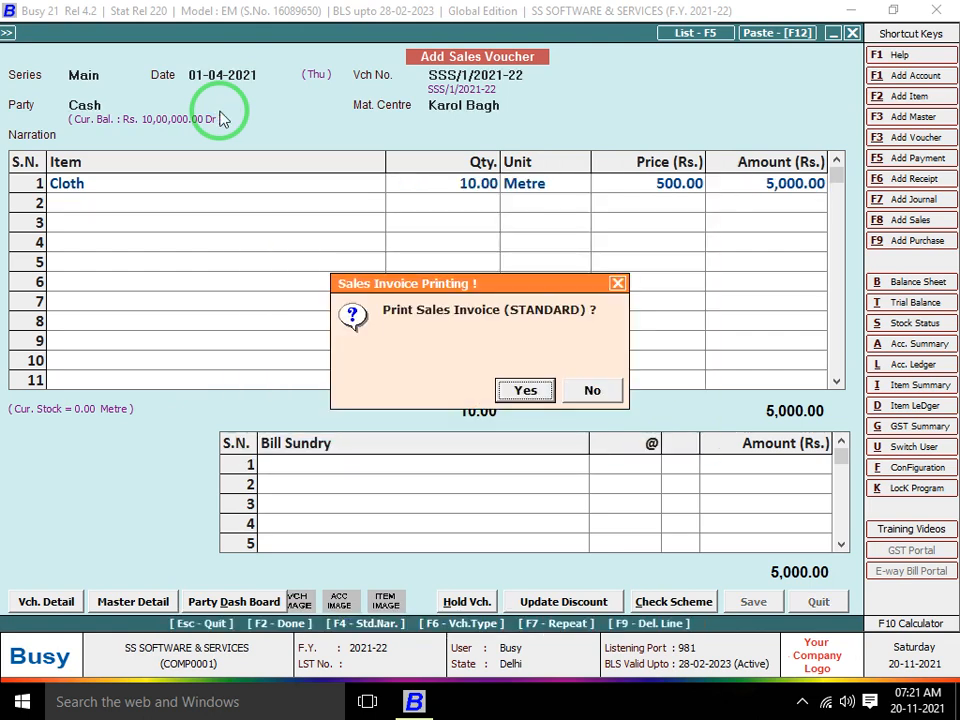
{"action": "key", "text": "Return"}
{"action": "key", "text": "Return"}
{"action": "key", "text": "Return"}
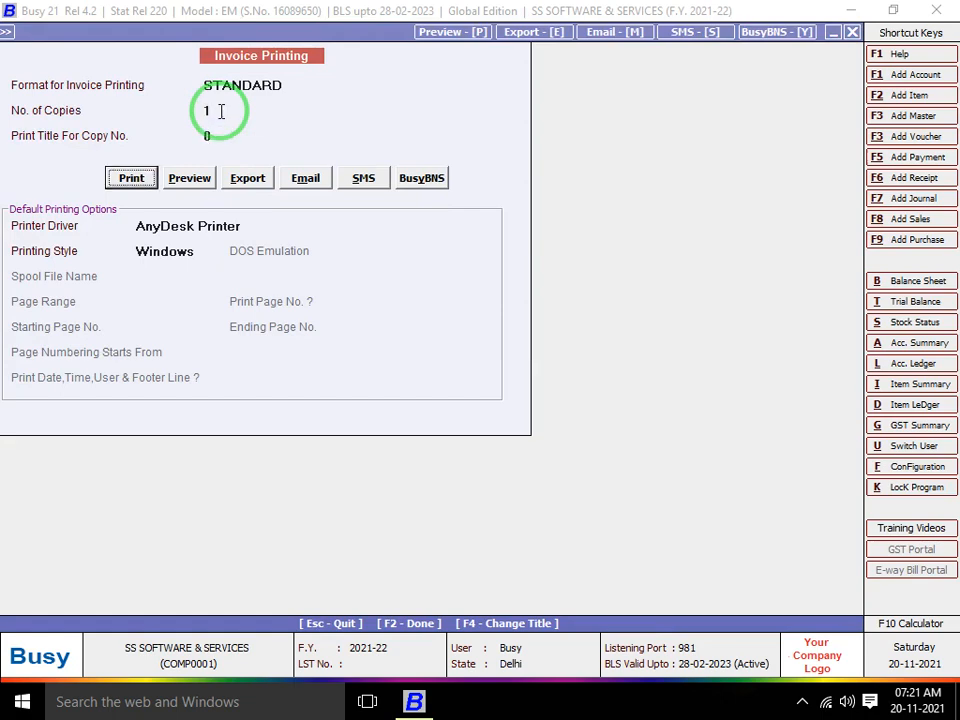
Save the Standard format configuration, preview the 5,000.00 Cloth invoice, then close the preview
{"action": "key", "text": "Right"}
{"action": "key", "text": "Return"}
{"action": "key", "text": "Return"}
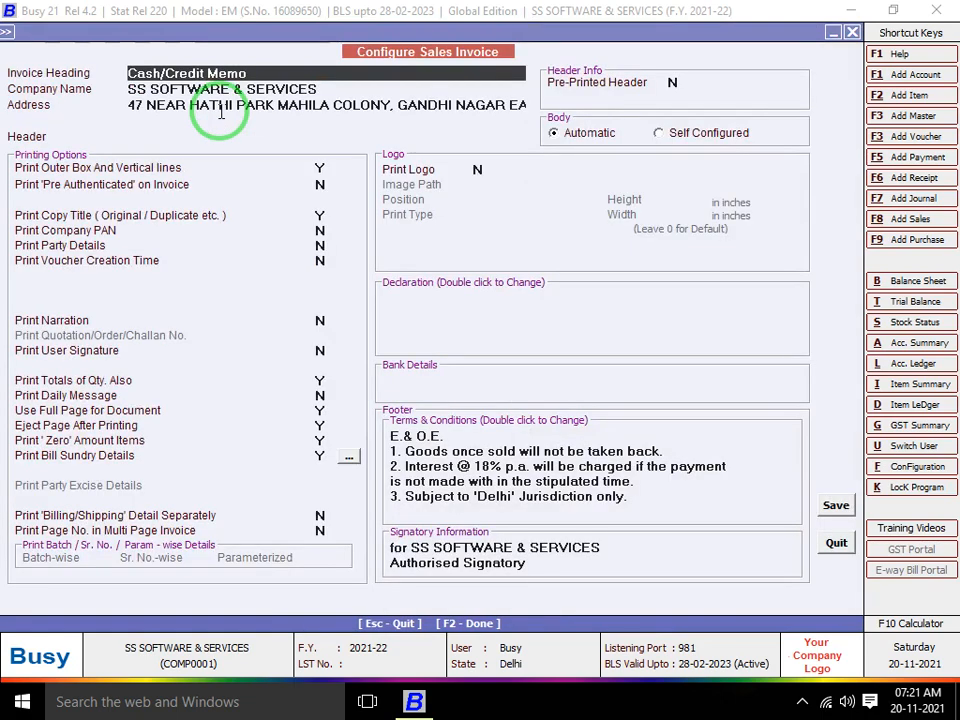
{"action": "key", "text": "Escape"}
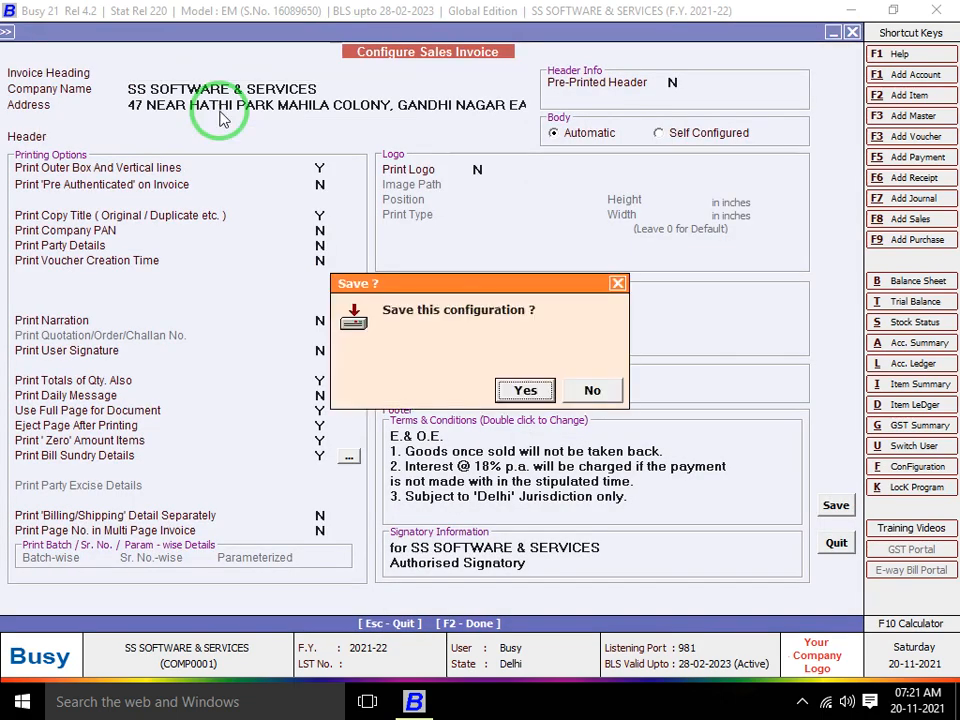
{"action": "key", "text": "Return"}
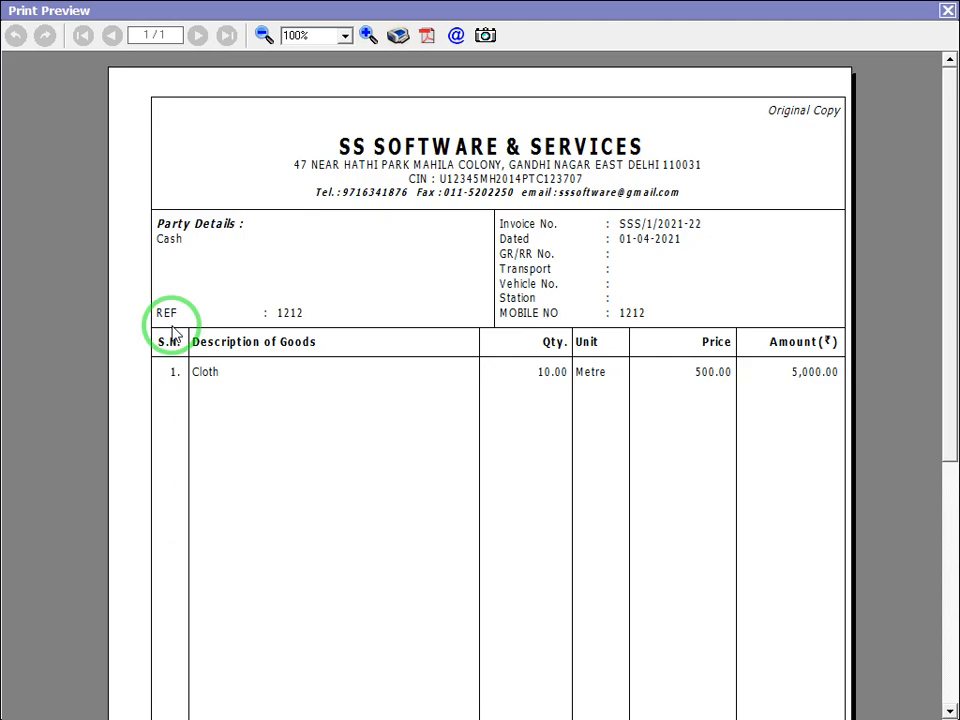
{"action": "key", "text": "Escape"}
{"action": "key", "text": "Escape"}
{"action": "key", "text": "Escape"}
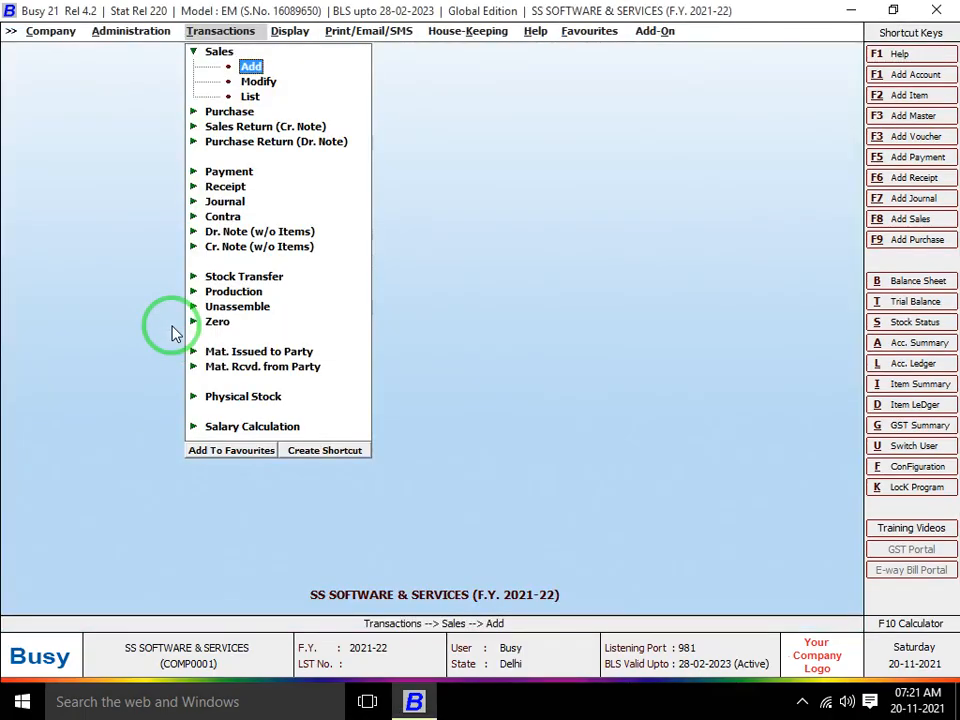
Return to Voucher Series Configuration and open Voucher Configuration for the Sales 'Main' series
{"action": "key", "text": "Left"}
{"action": "key", "text": "Down"}
{"action": "key", "text": "Down"}
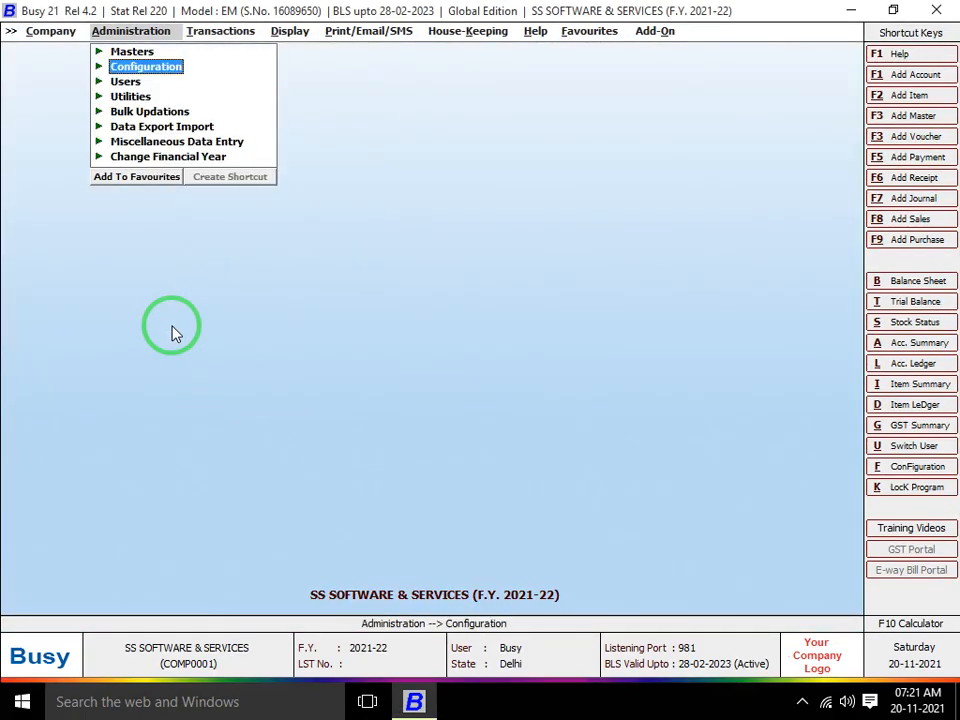
{"action": "key", "text": "Return"}
{"action": "key", "text": "Down"}
{"action": "key", "text": "Up"}
{"action": "key", "text": "Return"}
{"action": "key", "text": "Down"}
{"action": "key", "text": "Down"}
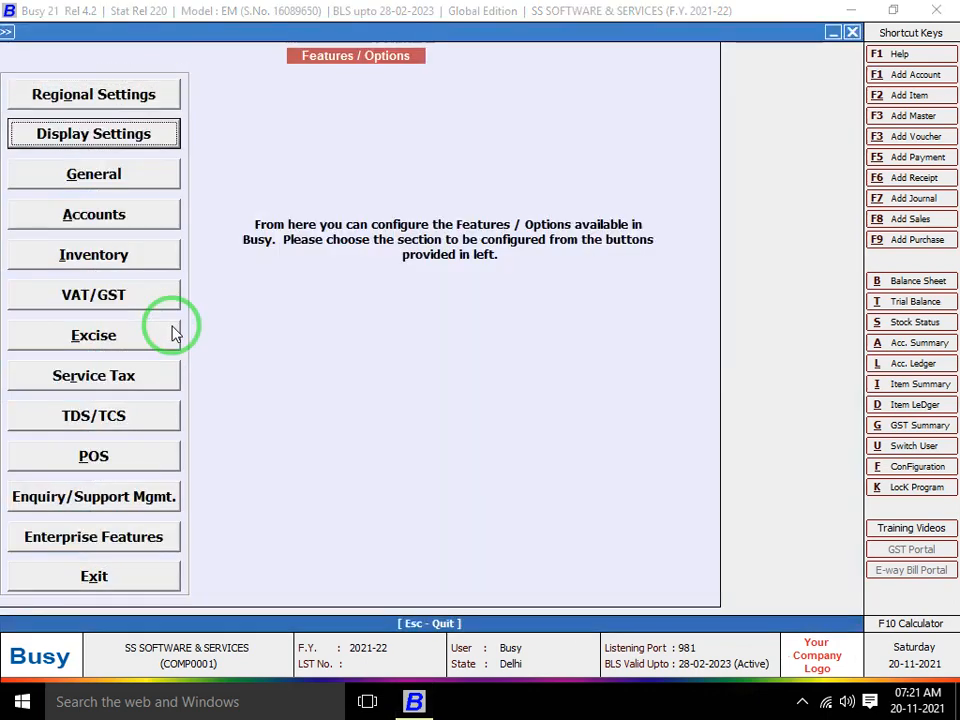
{"action": "key", "text": "Escape"}
{"action": "key", "text": "Down"}
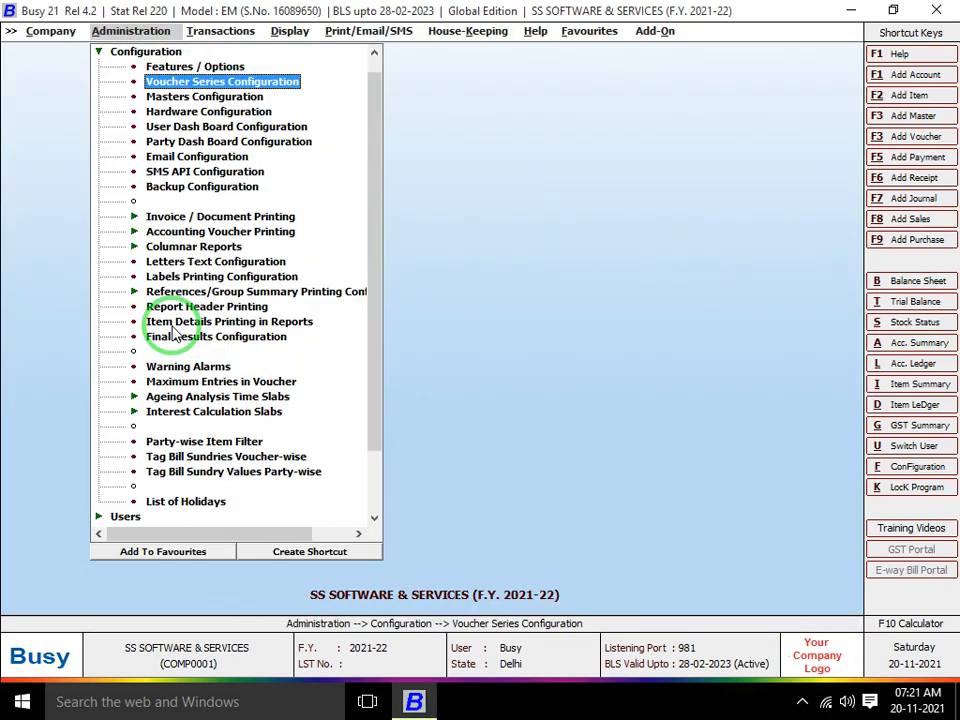
{"action": "key", "text": "Return"}
{"action": "key", "text": "Right"}
{"action": "key", "text": "Down"}
{"action": "key", "text": "Down"}
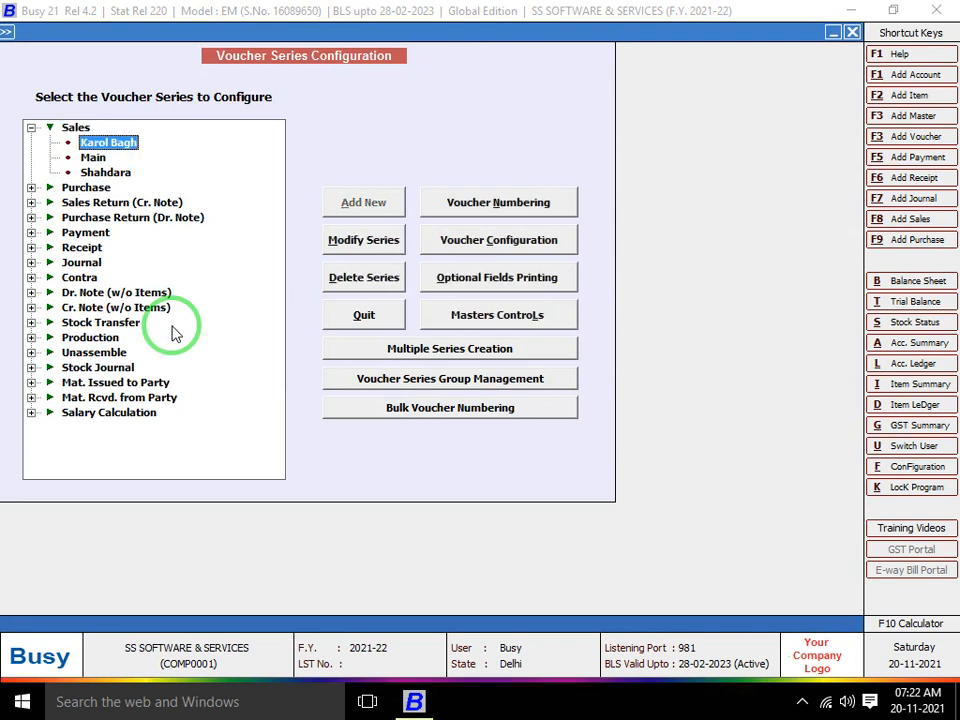
{"action": "left_click", "coordinate": [506, 241]}
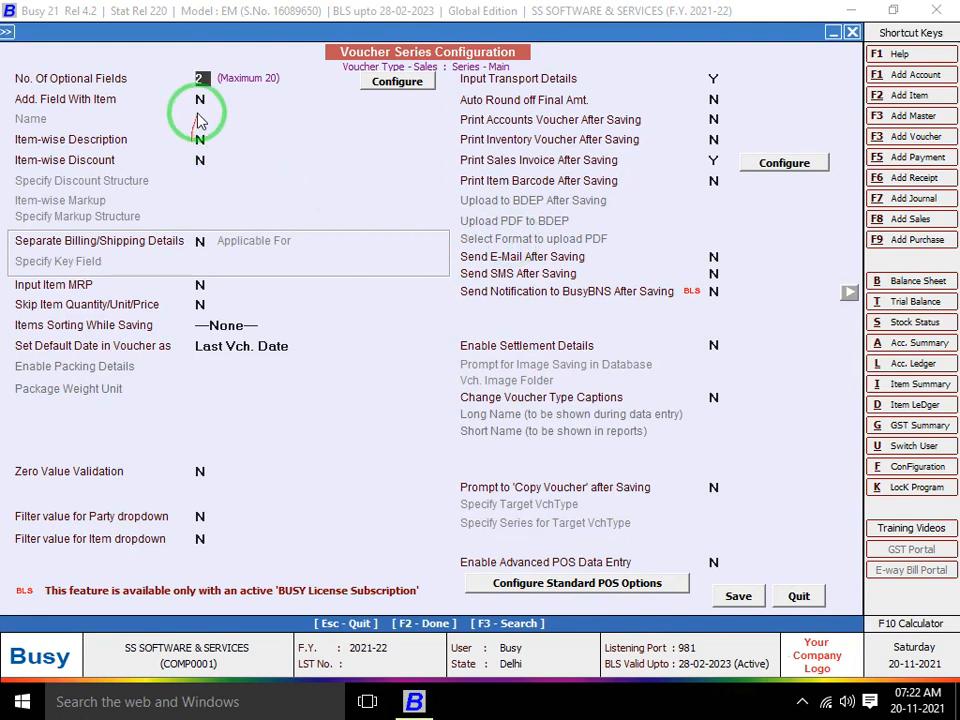
Set optional fields to 0, add item field TOTAL PKT, save, and agree to deletion
{"action": "type", "text": "0"}
{"action": "key", "text": "Return"}
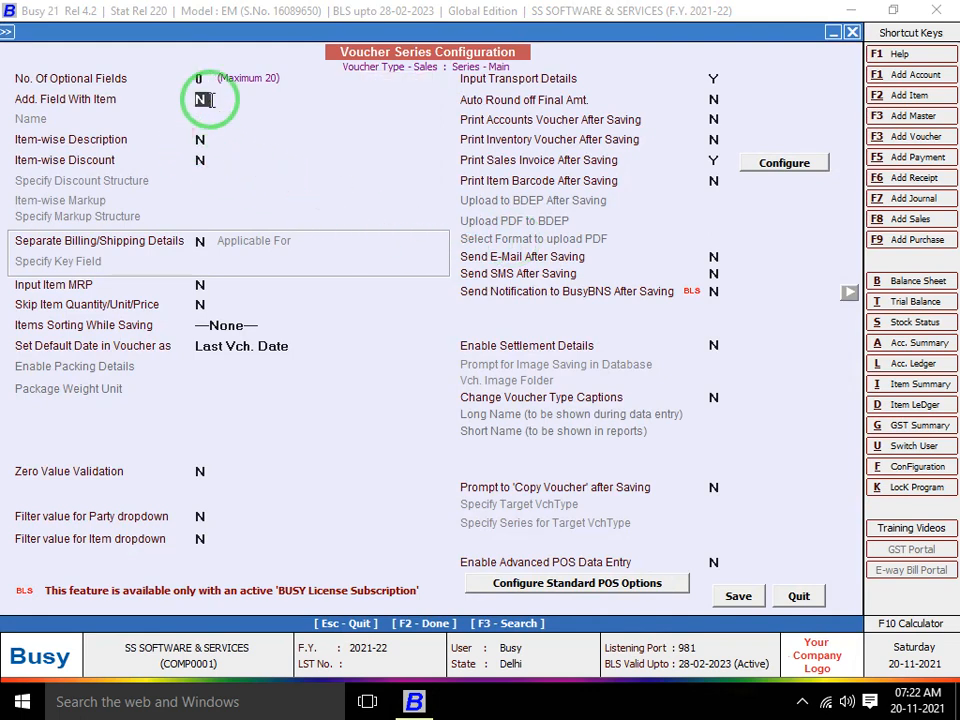
{"action": "type", "text": "Y"}
{"action": "key", "text": "Return"}
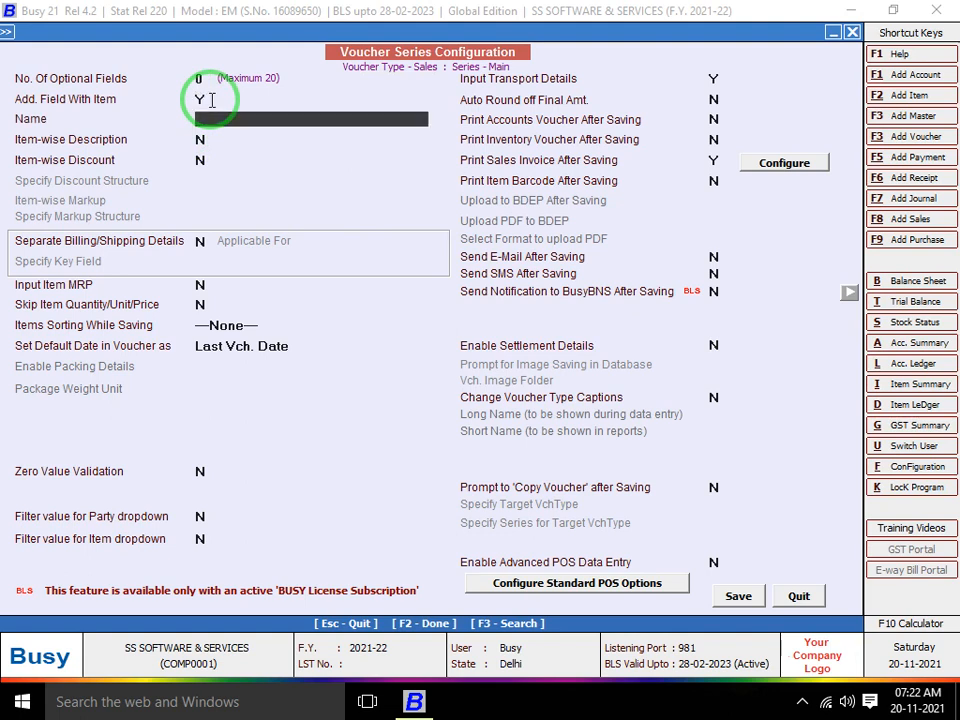
{"action": "type", "text": "TOTA"}
{"action": "type", "text": "L PKT"}
{"action": "key", "text": "Return"}
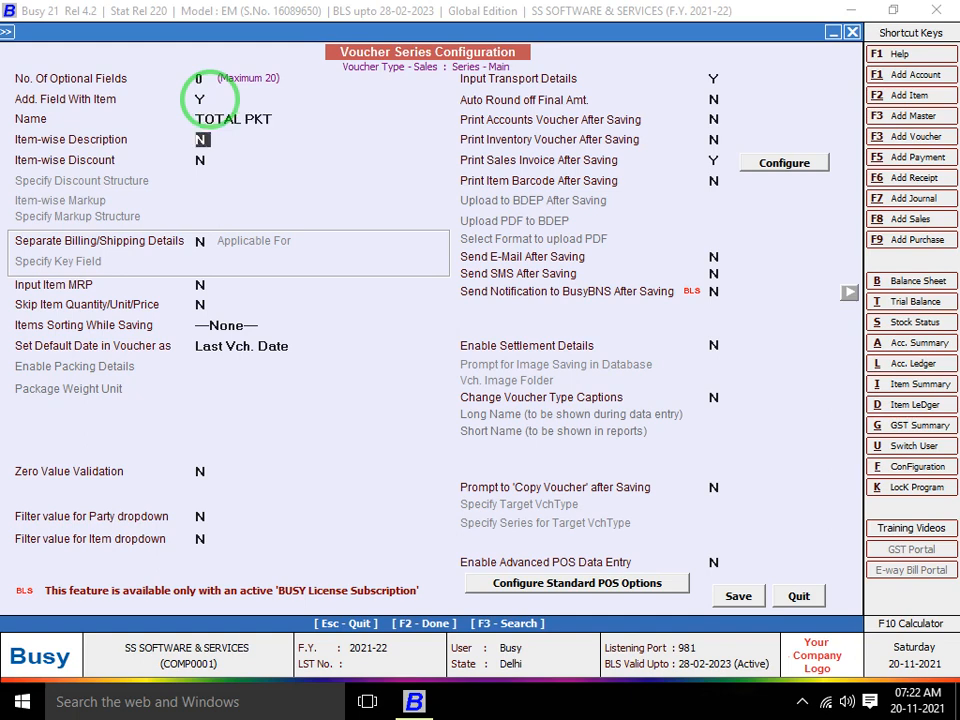
{"action": "left_click", "coordinate": [210, 99]}
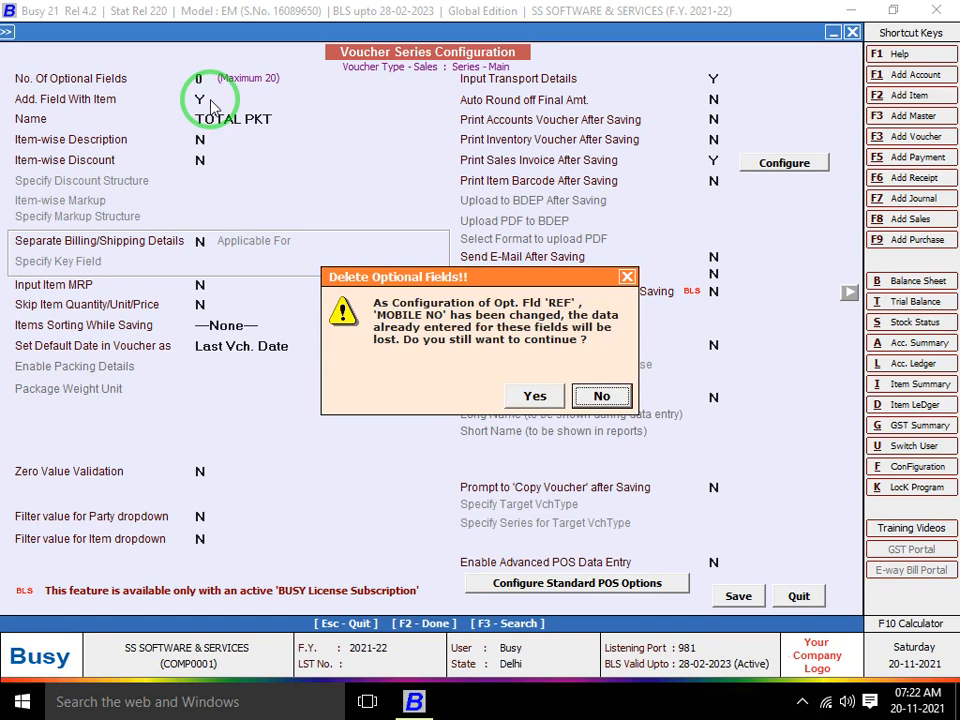
{"action": "key", "text": "Left"}
Confirm deleting REF and MOBILE NO, then open the 01-04-2021 Main sales voucher for modification
{"action": "key", "text": "Return"}
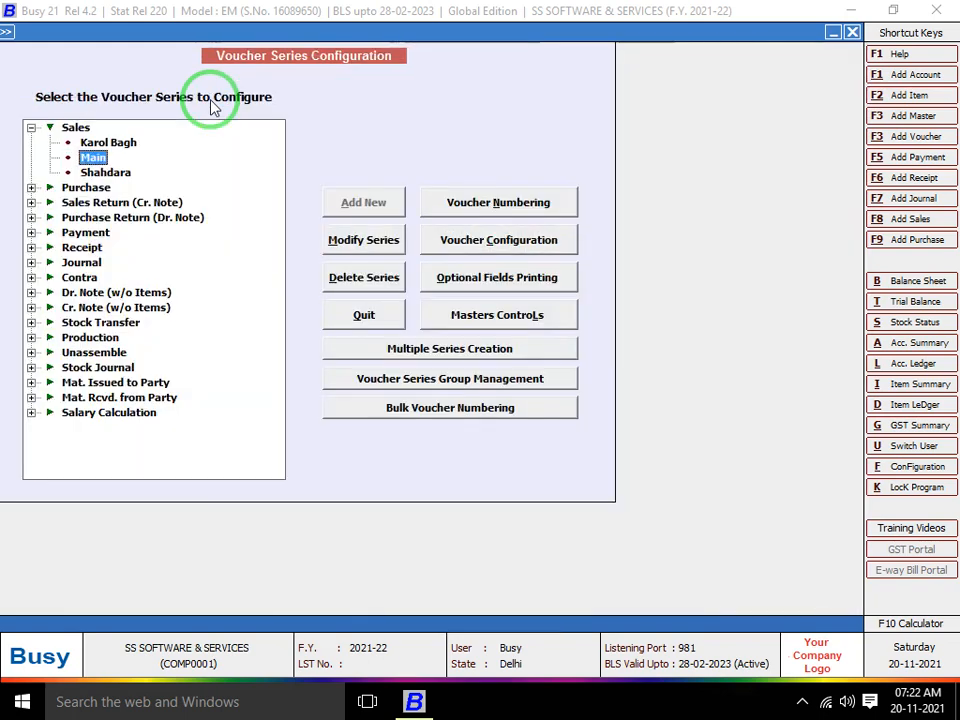
{"action": "key", "text": "Escape"}
{"action": "key", "text": "Escape"}
{"action": "key", "text": "Right"}
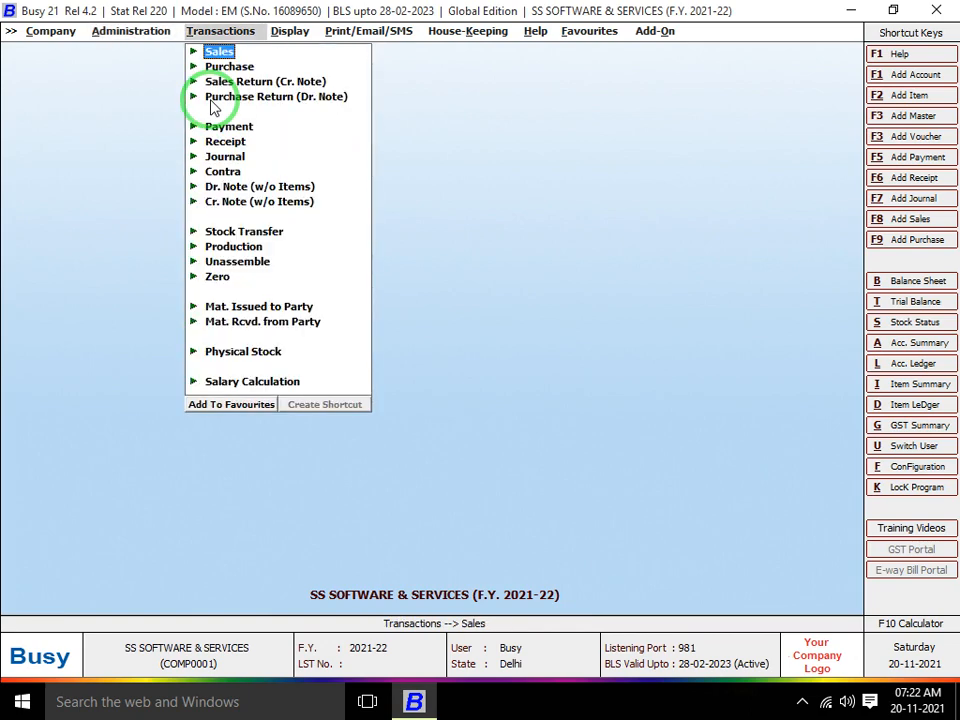
{"action": "key", "text": "Right"}
{"action": "key", "text": "Down"}
{"action": "key", "text": "Return"}
{"action": "key", "text": "Down"}
{"action": "key", "text": "Return"}
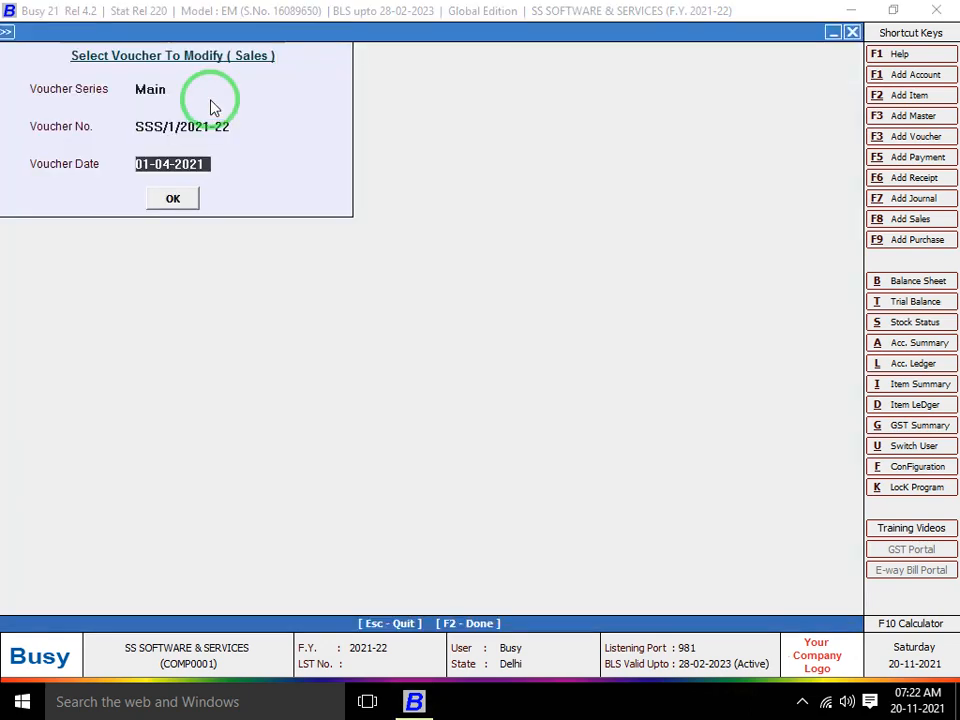
{"action": "key", "text": "Return"}
{"action": "key", "text": "Return"}
{"action": "key", "text": "Return"}
{"action": "key", "text": "Return"}
{"action": "key", "text": "Return"}
{"action": "key", "text": "Return"}
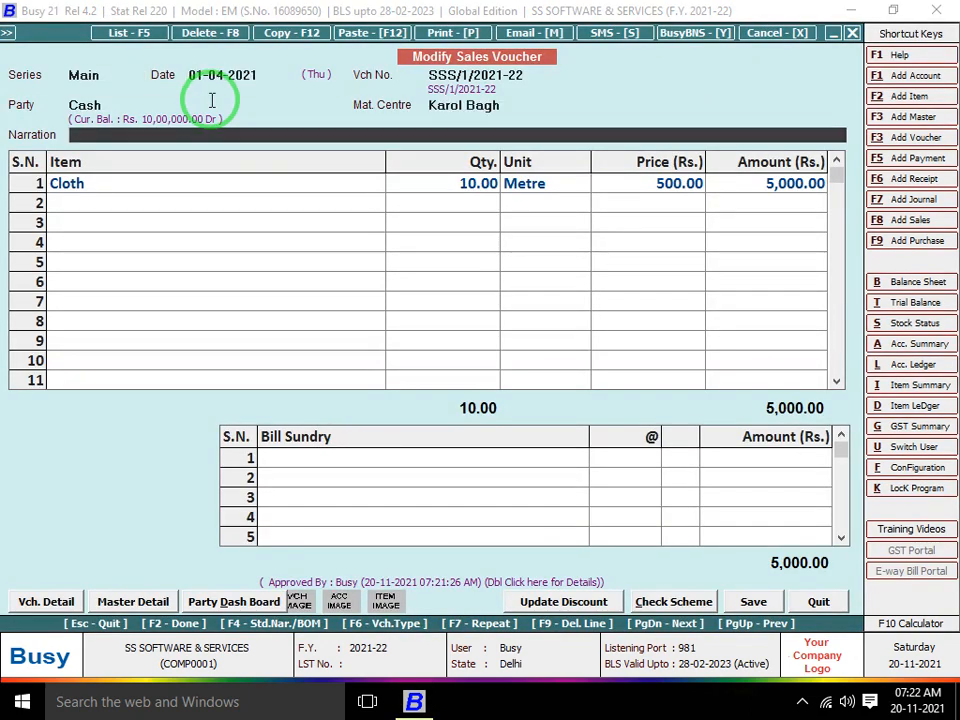
Set material centre to Main Store, enter TOTAL PKT 10 for Cloth, save, and print STANDARD format
{"action": "key", "text": "Up"}
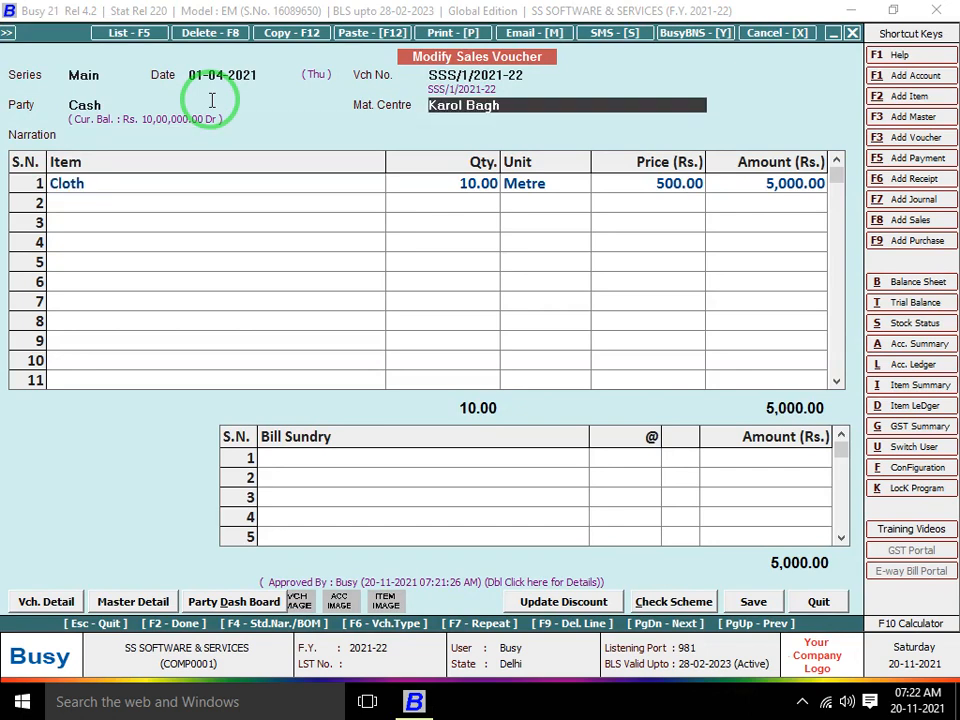
{"action": "type", "text": "M"}
{"action": "key", "text": "Return"}
{"action": "key", "text": "Return"}
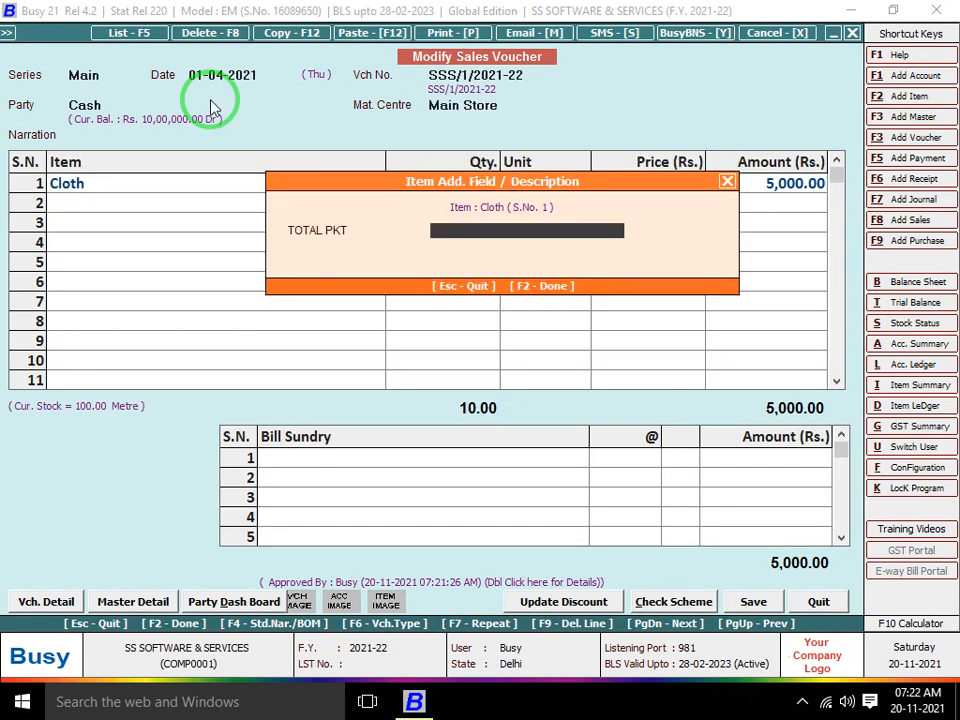
{"action": "type", "text": "10"}
{"action": "key", "text": "Return"}
{"action": "key", "text": "F2"}
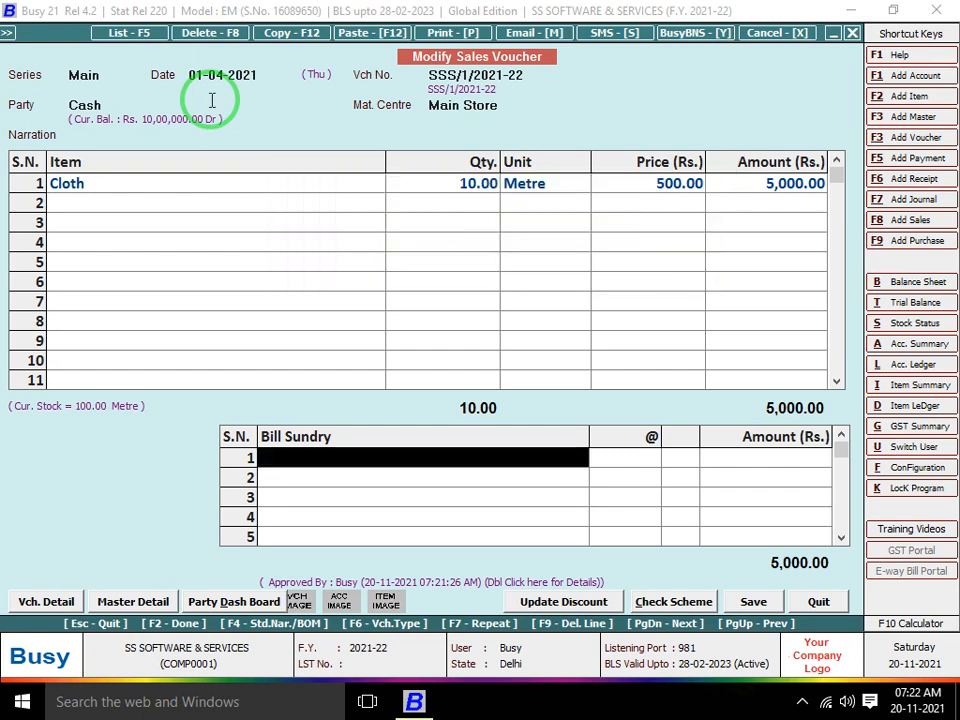
{"action": "key", "text": "F2"}
{"action": "key", "text": "F2"}
{"action": "key", "text": "Return"}
{"action": "key", "text": "Return"}
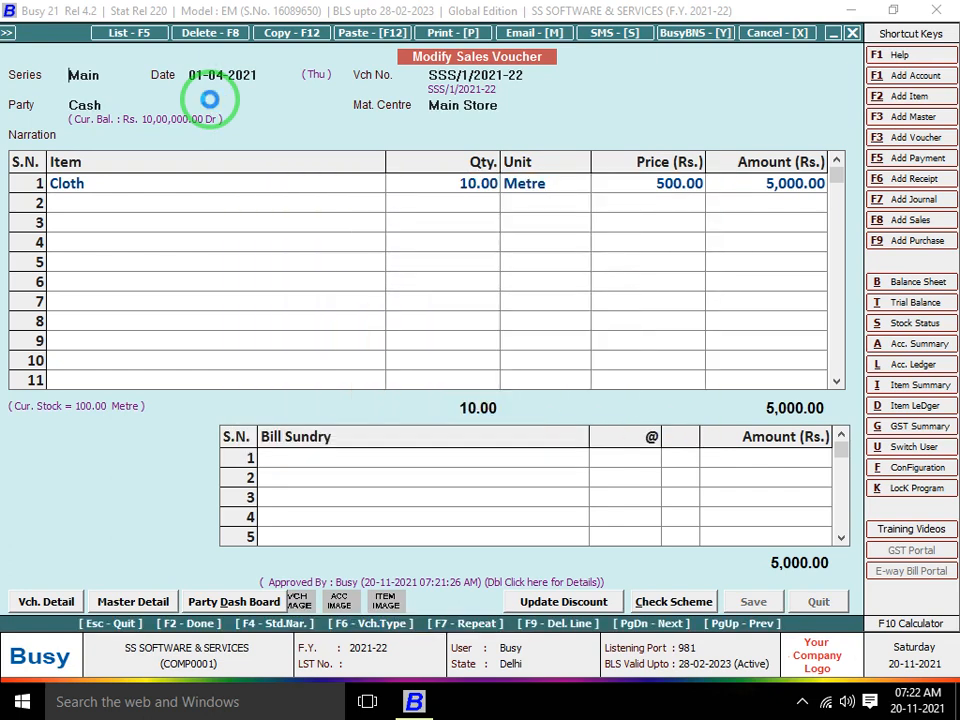
{"action": "key", "text": "Return"}
{"action": "key", "text": "Return"}
{"action": "key", "text": "Return"}
{"action": "key", "text": "Return"}
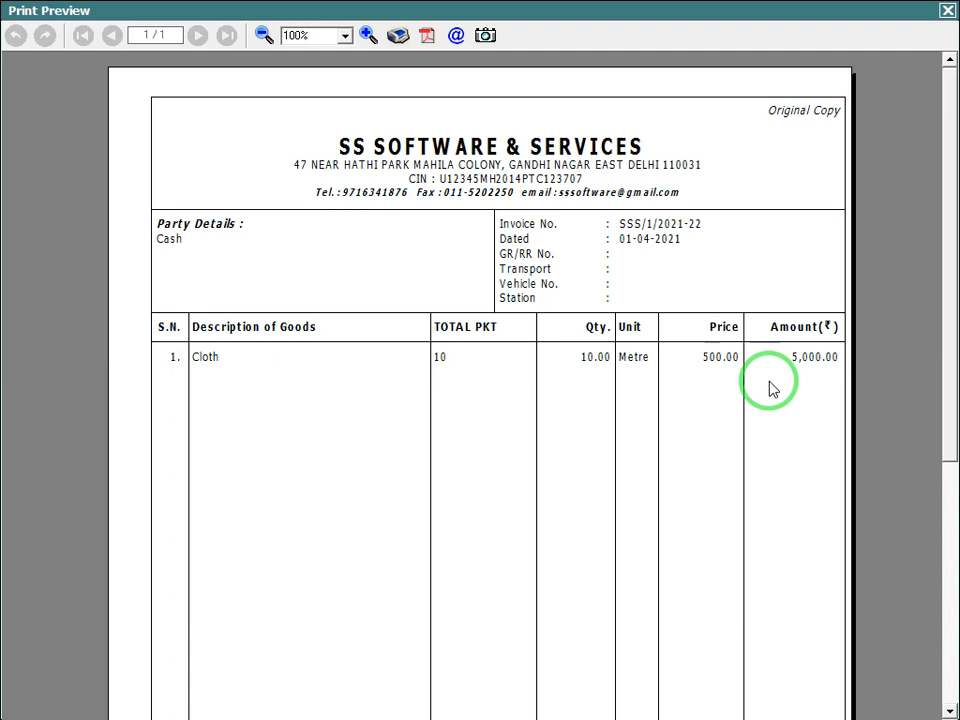
Close the invoice preview and select the Sales > Main series in Voucher Series Configuration
{"action": "key", "text": "Escape"}
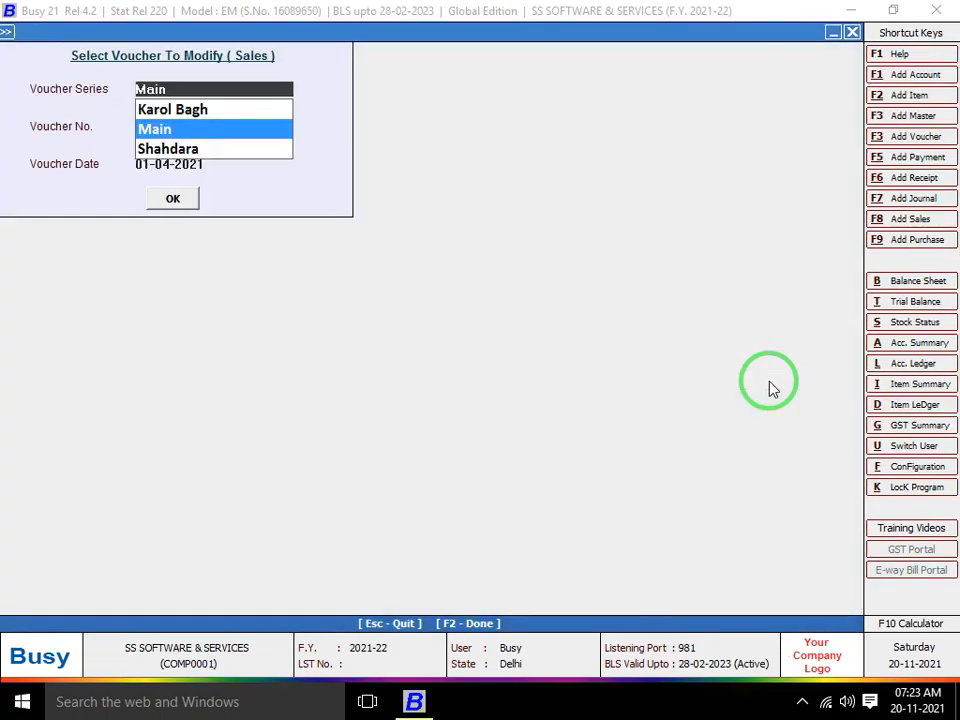
{"action": "key", "text": "Escape"}
{"action": "key", "text": "Escape"}
{"action": "key", "text": "Left"}
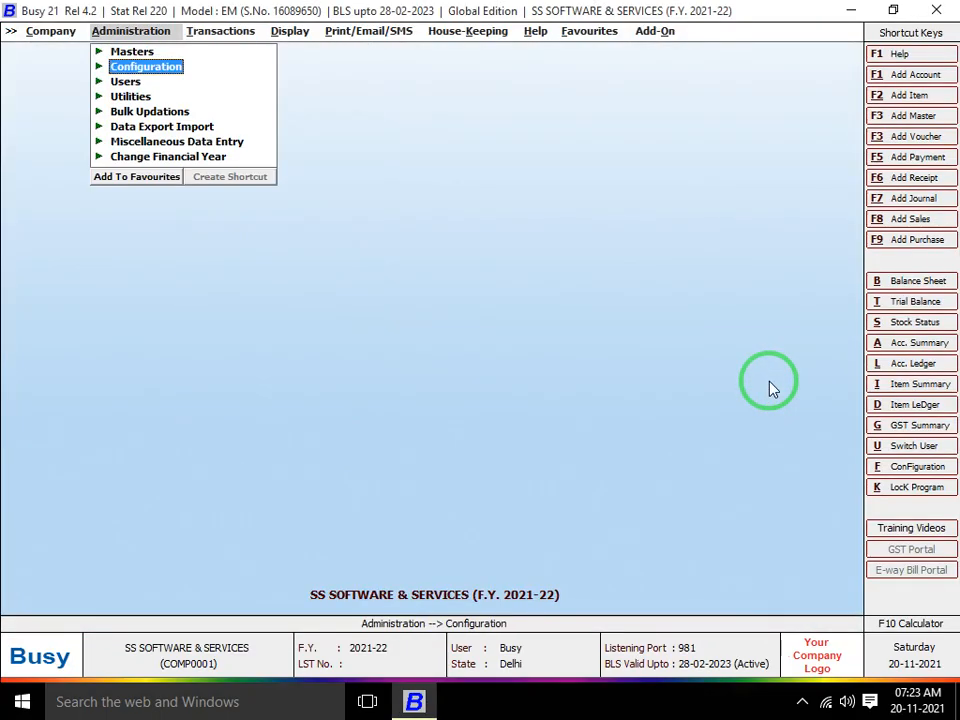
{"action": "key", "text": "Return"}
{"action": "key", "text": "Down"}
{"action": "key", "text": "Return"}
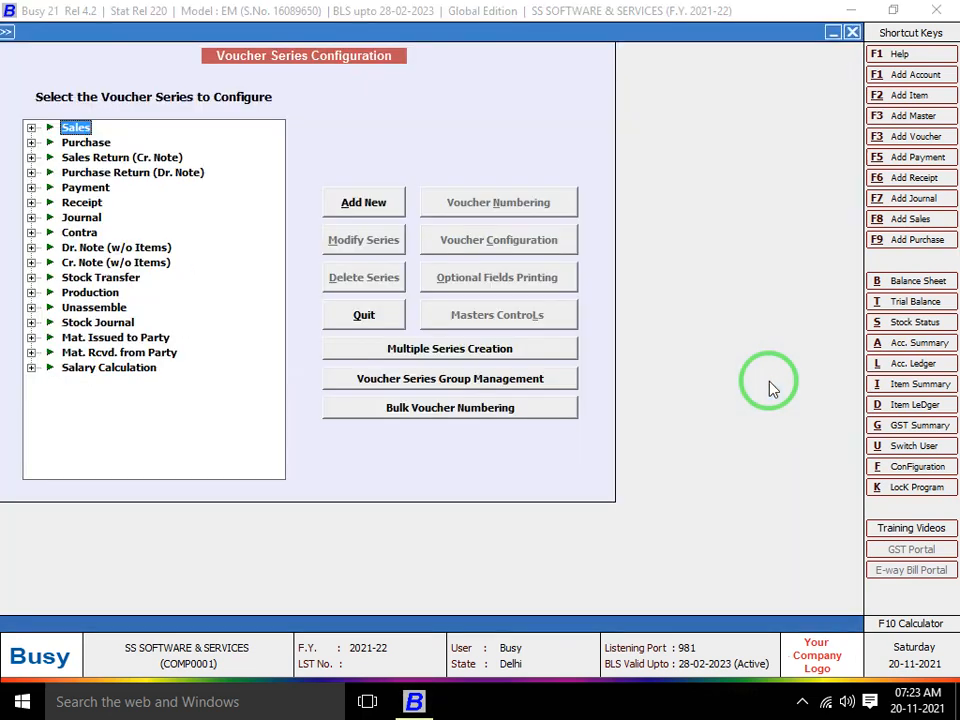
{"action": "key", "text": "Down"}
{"action": "key", "text": "Up"}
{"action": "key", "text": "Right"}
{"action": "key", "text": "Down"}
{"action": "key", "text": "Down"}
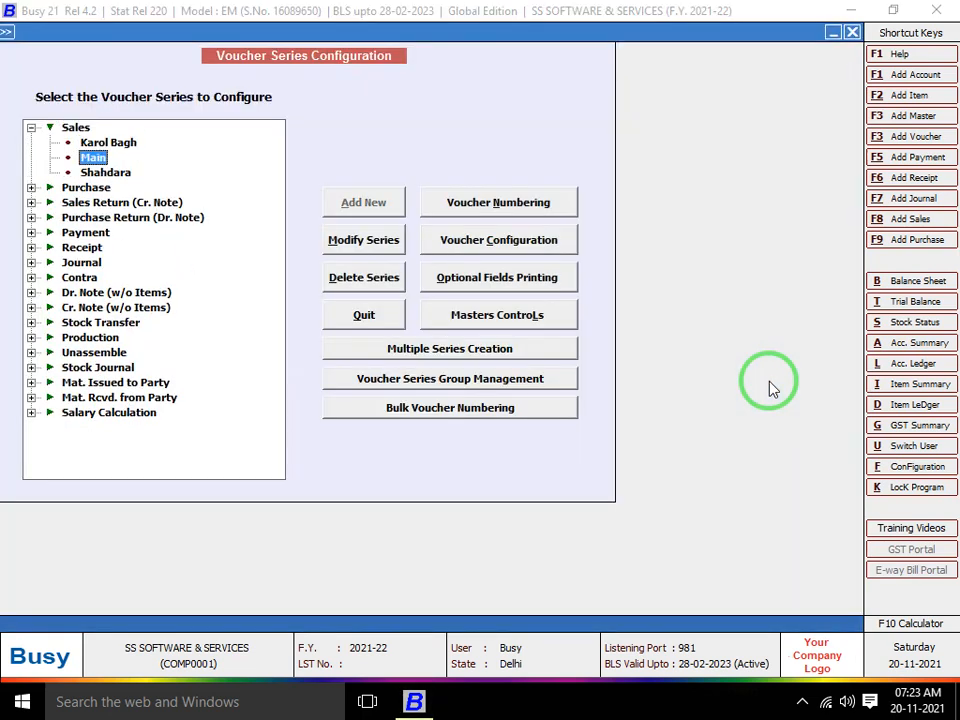
Open the Main series Voucher Configuration and set Add. Field With Item to N
{"action": "left_click", "coordinate": [528, 241]}
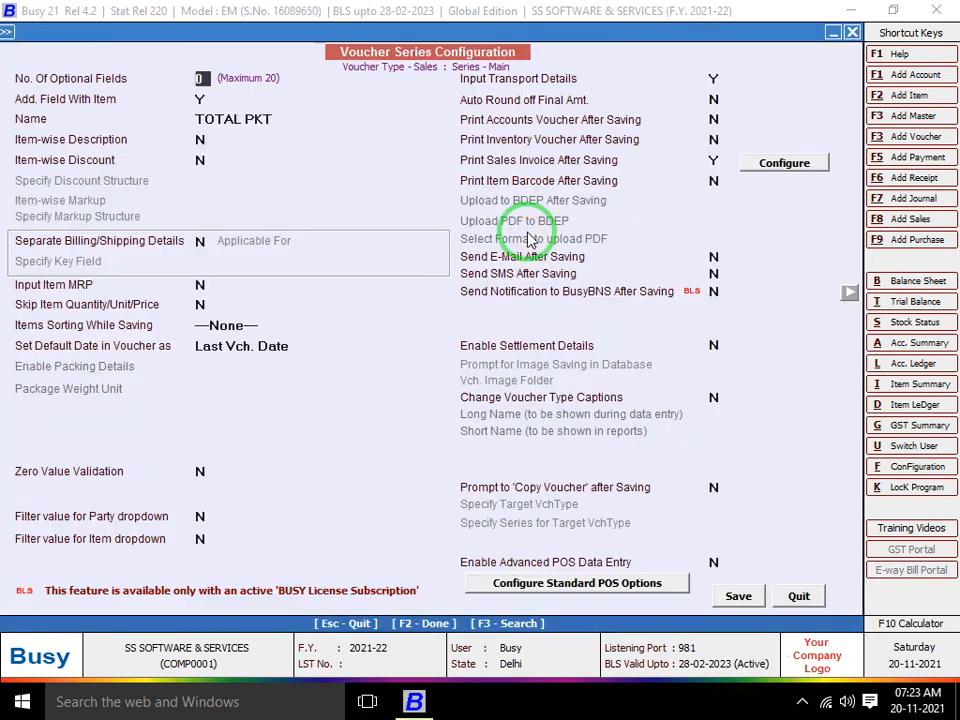
{"action": "key", "text": "Return"}
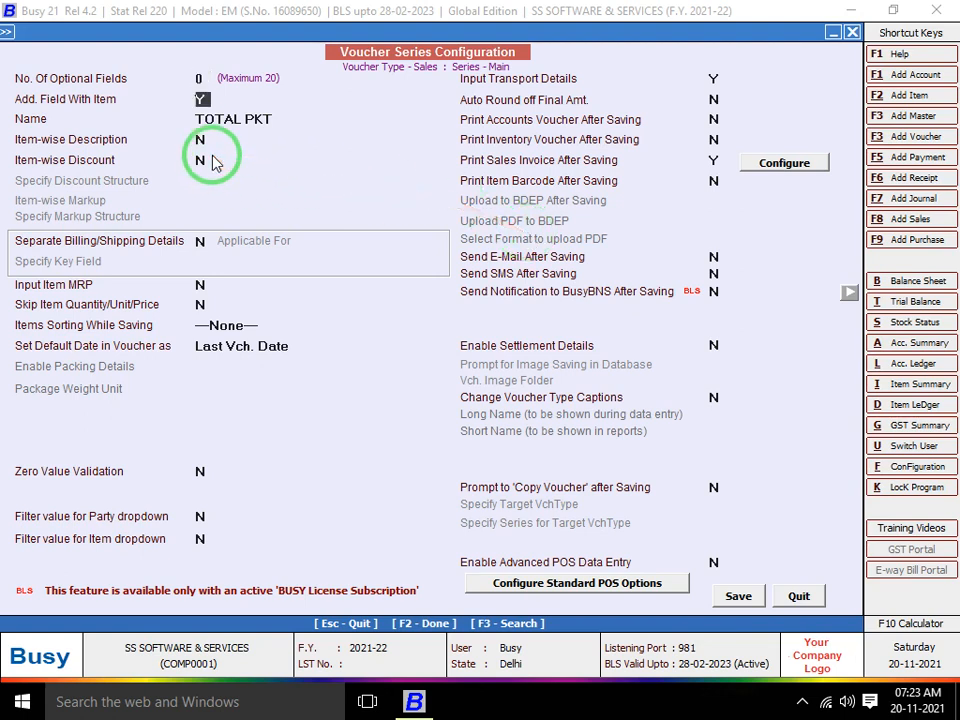
{"action": "key", "text": "n"}
{"action": "key", "text": "Return"}
Switch Item-wise Description to Y with 2 description lines (Line1, Line2) and save
{"action": "key", "text": "y"}
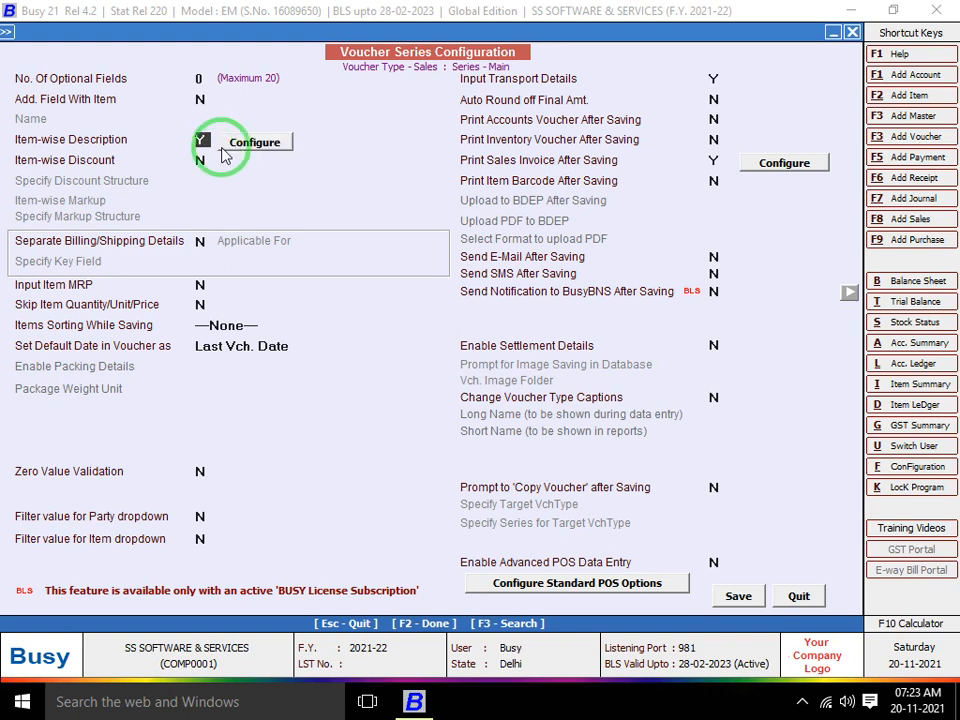
{"action": "left_click", "coordinate": [244, 143]}
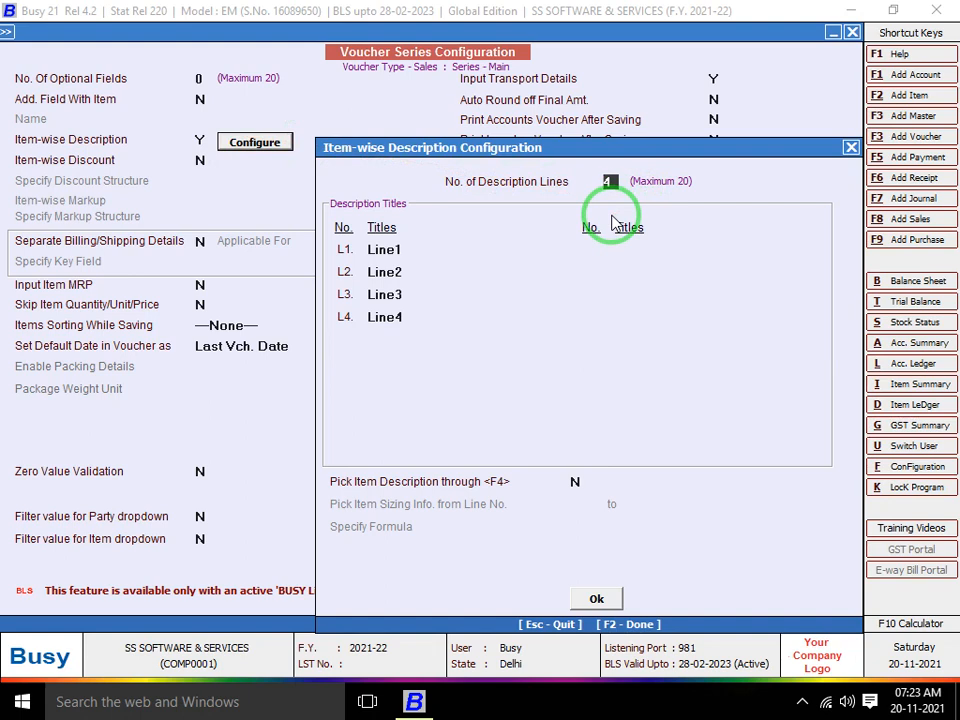
{"action": "type", "text": "1"}
{"action": "key", "text": "Return"}
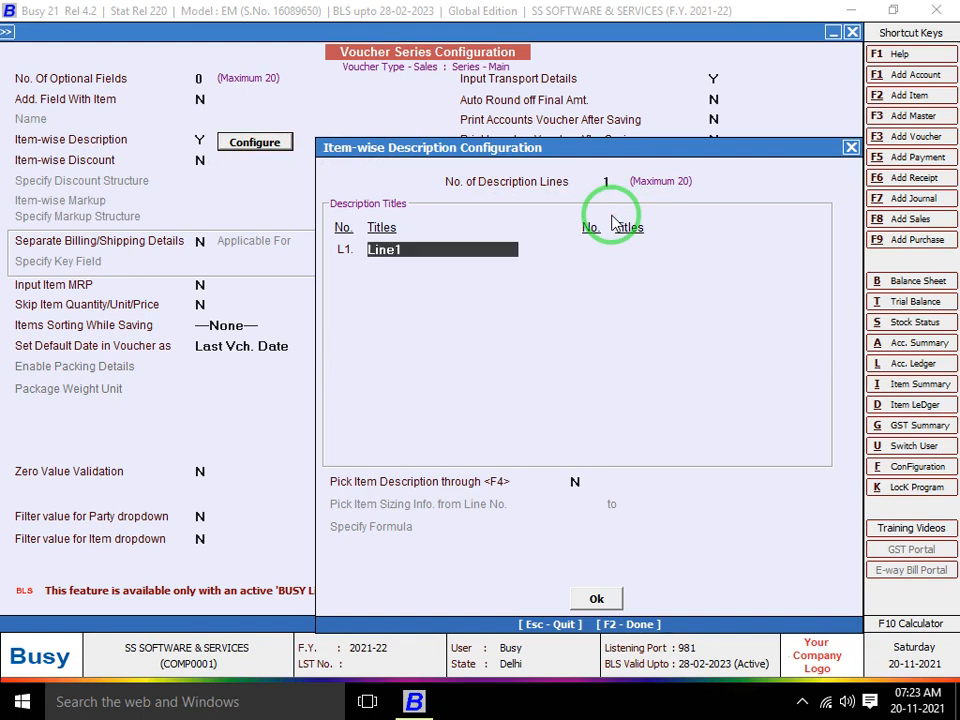
{"action": "key", "text": "Up"}
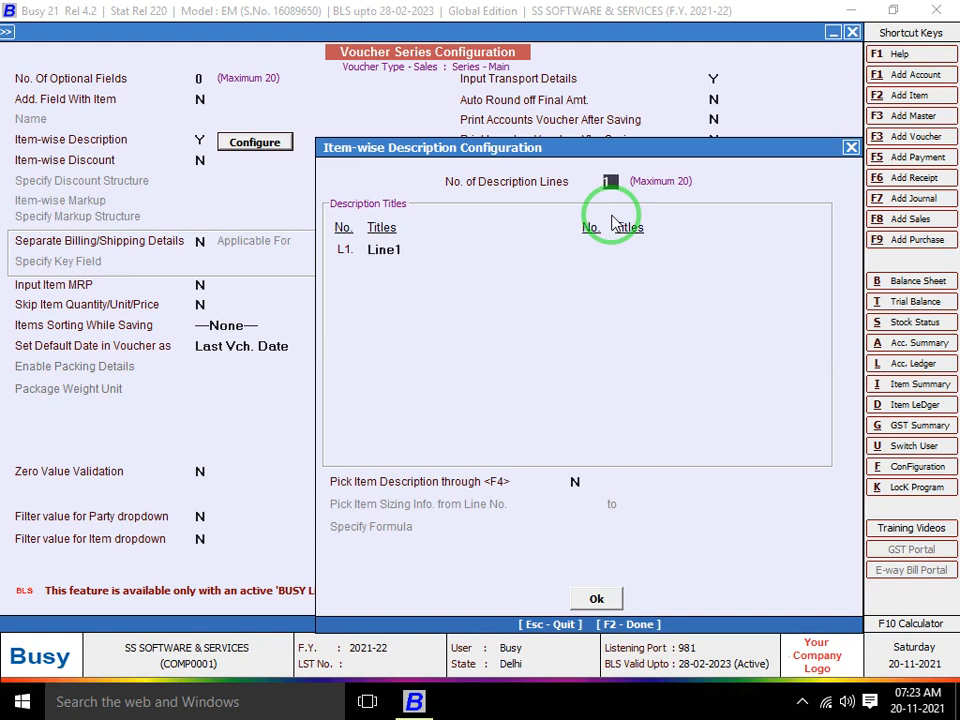
{"action": "type", "text": "2"}
{"action": "key", "text": "Return"}
{"action": "key", "text": "Return"}
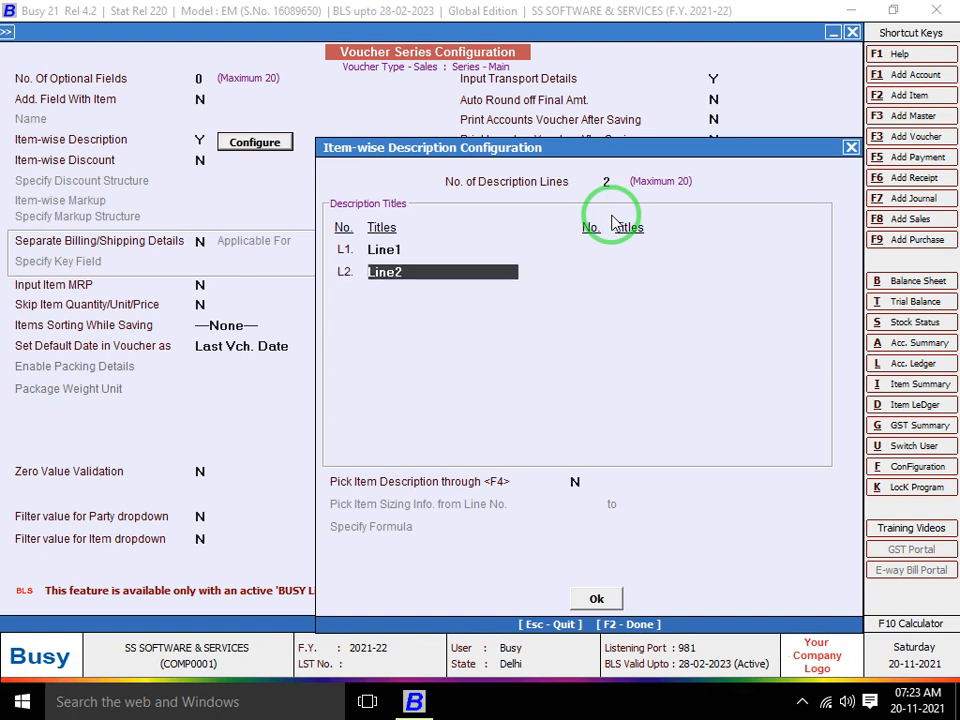
{"action": "key", "text": "Return"}
{"action": "key", "text": "Escape"}
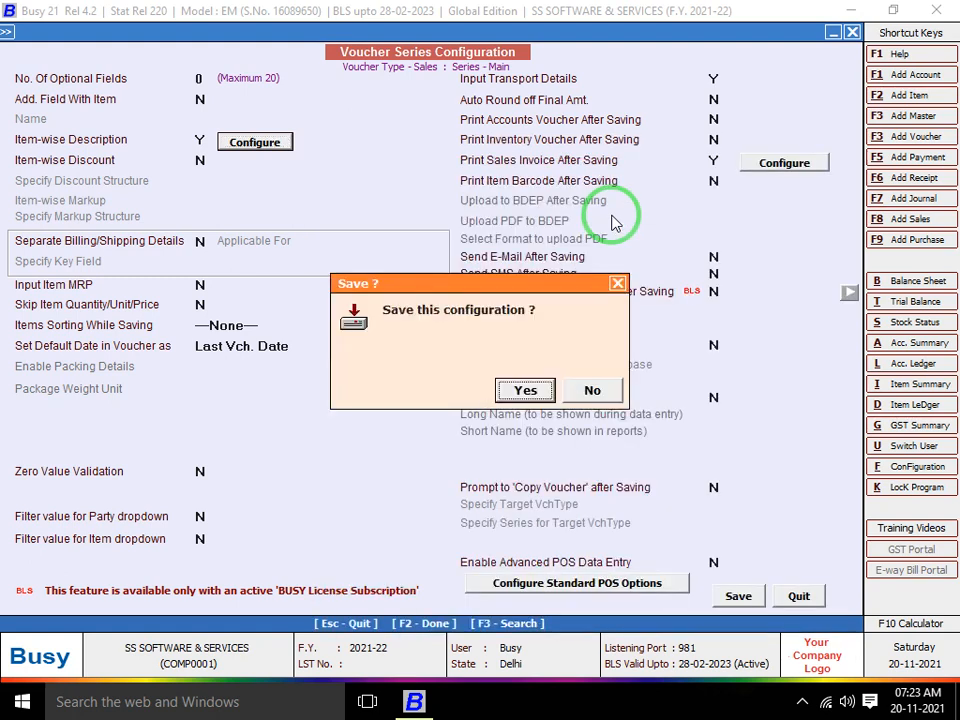
{"action": "key", "text": "Return"}
Open sales voucher SSS/1/2021-22 of the Main series for modification
{"action": "key", "text": "Escape"}
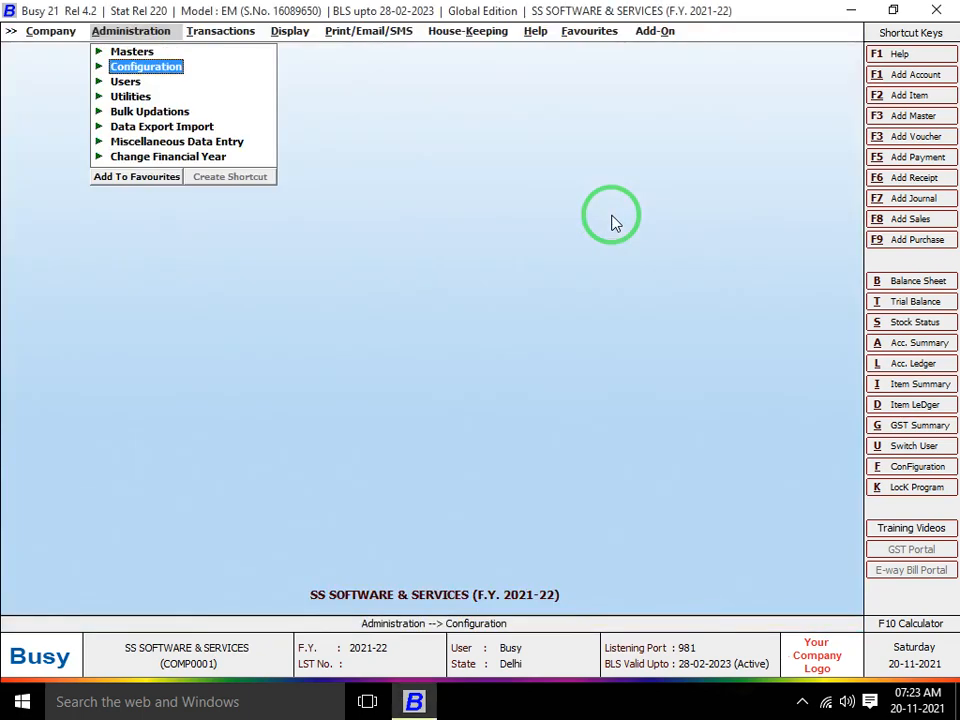
{"action": "key", "text": "Right"}
{"action": "key", "text": "Right"}
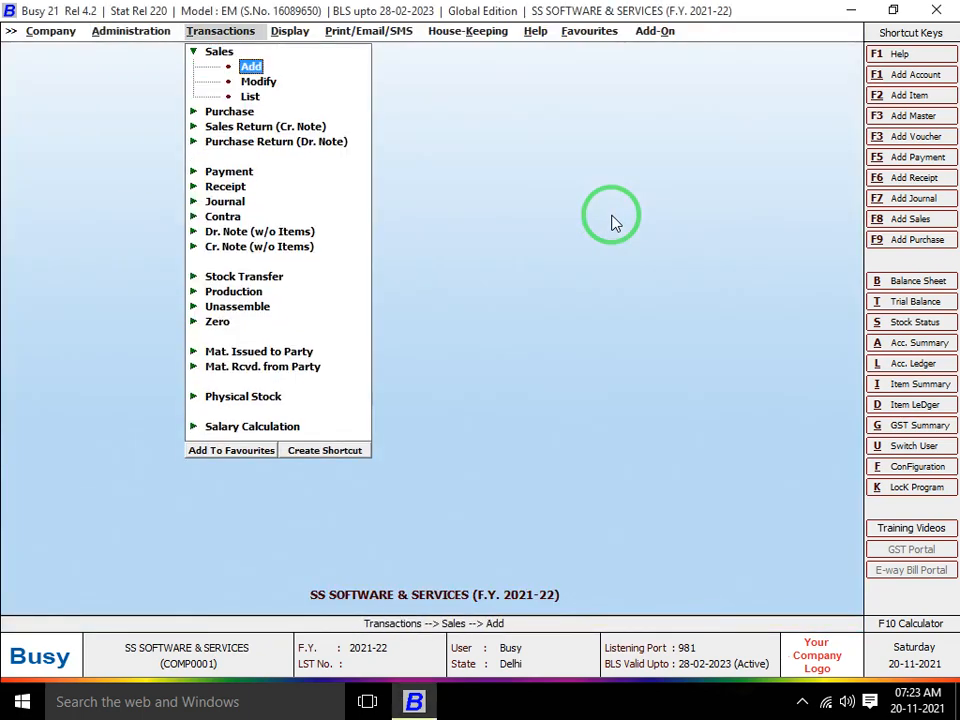
{"action": "key", "text": "Down"}
{"action": "key", "text": "Return"}
{"action": "key", "text": "Down"}
{"action": "key", "text": "Return"}
{"action": "key", "text": "Return"}
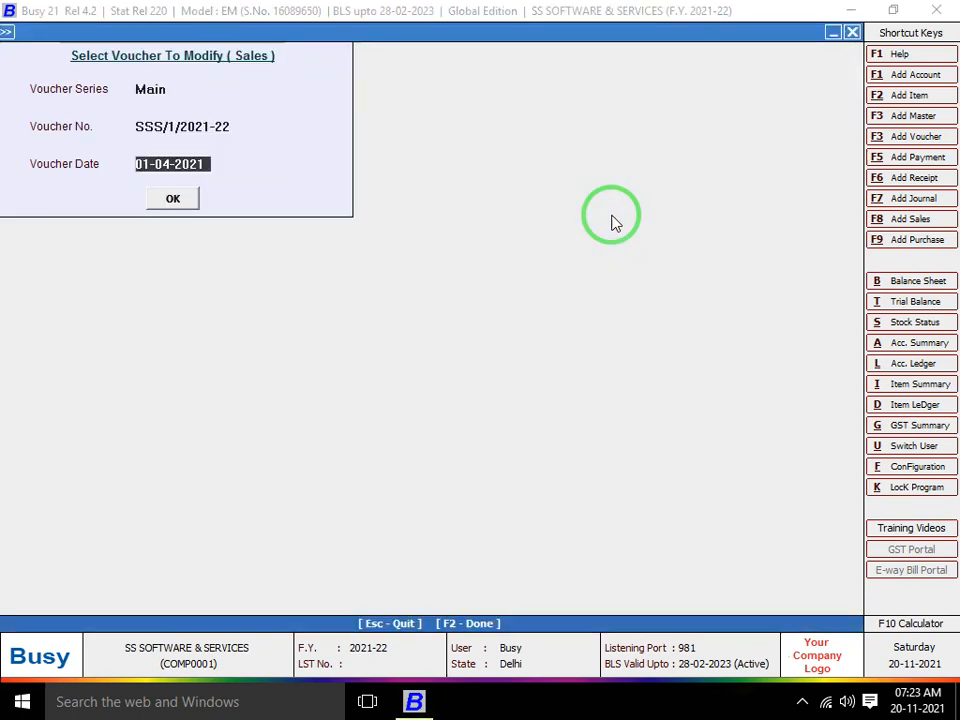
{"action": "key", "text": "Return"}
{"action": "key", "text": "Return"}
{"action": "key", "text": "Return"}
{"action": "key", "text": "Return"}
{"action": "key", "text": "Return"}
{"action": "key", "text": "Return"}
{"action": "key", "text": "Return"}
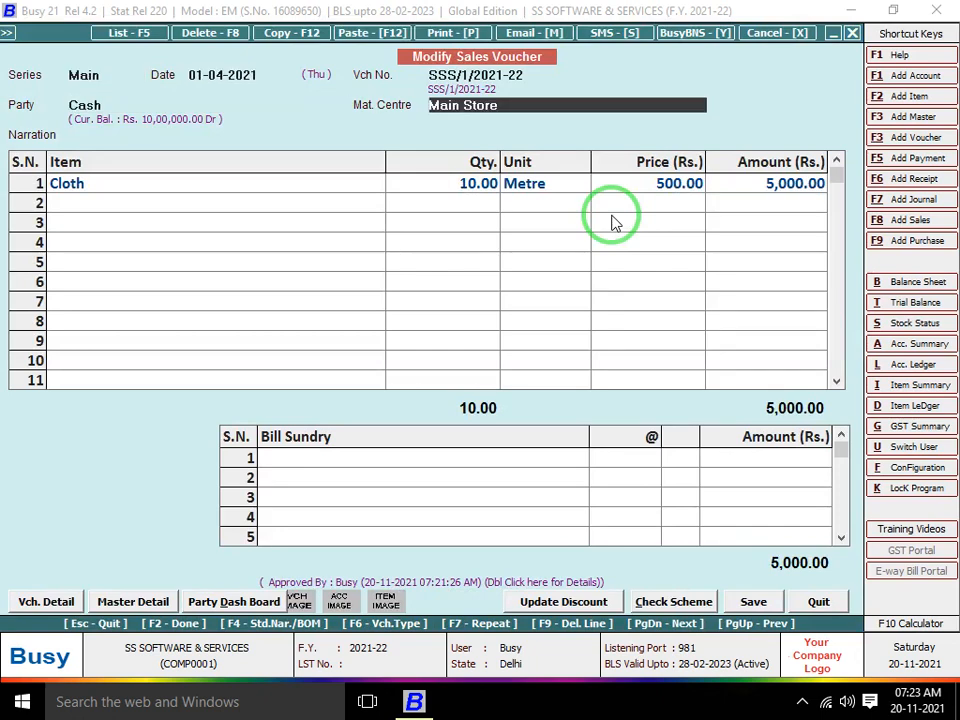
Give the Cloth item the description '100% COTTON FABRICS SURAT'
{"action": "key", "text": "Return"}
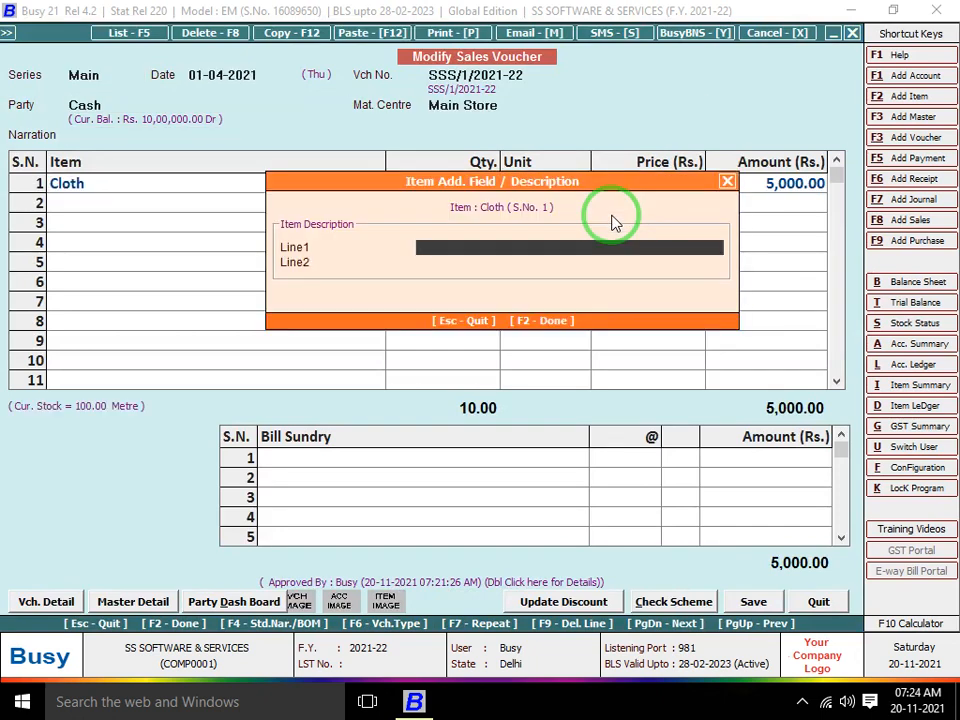
{"action": "type", "text": "100% COTTON FABRI"}
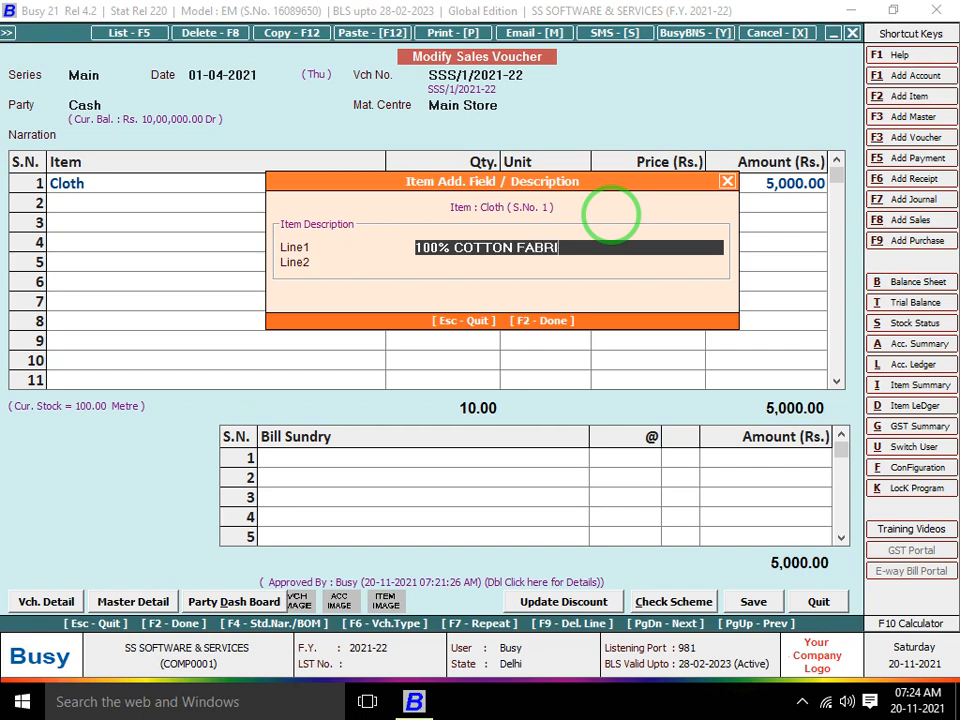
{"action": "type", "text": "CS SURAJ"}
{"action": "key", "text": "BackSpace"}
{"action": "type", "text": "T"}
{"action": "key", "text": "F2"}
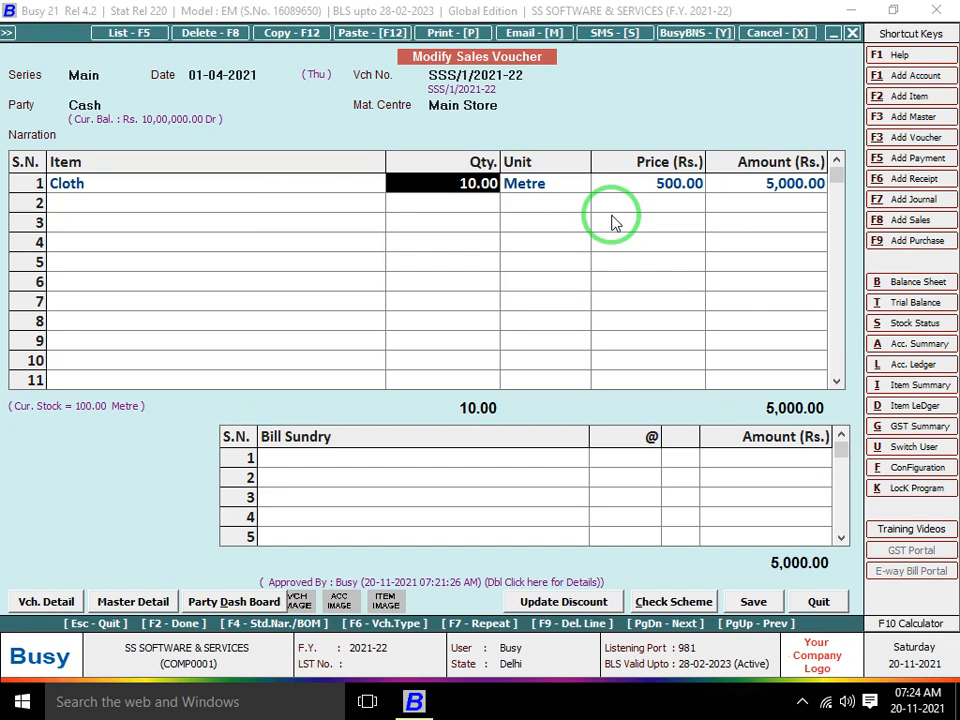
Save the voucher, preview the printed invoice, then close the preview
{"action": "key", "text": "F2"}
{"action": "key", "text": "F2"}
{"action": "key", "text": "F2"}
{"action": "key", "text": "Return"}
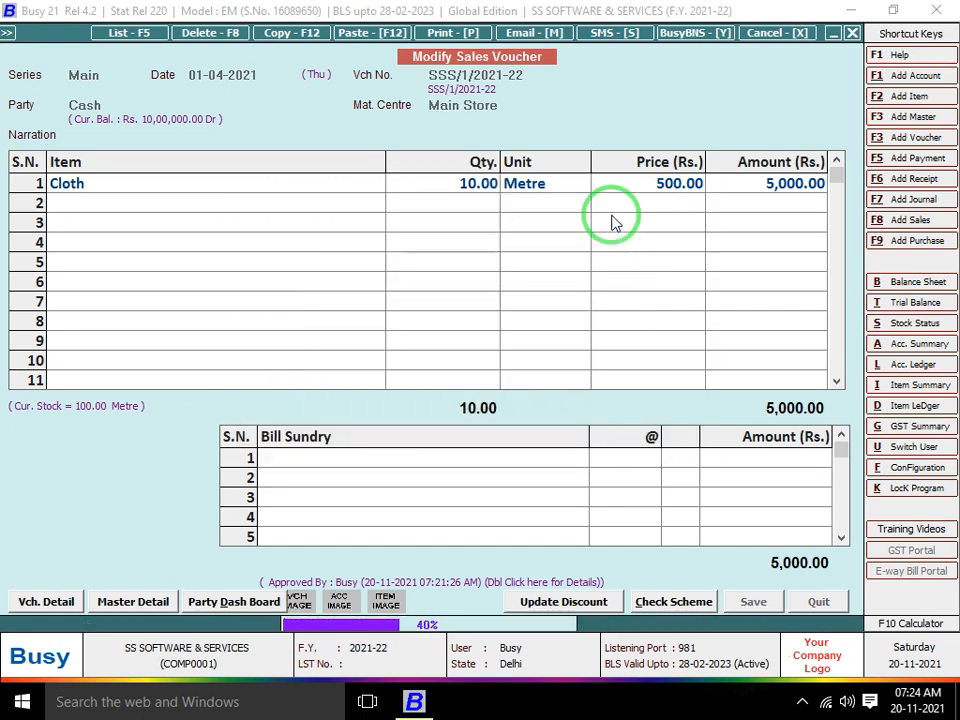
{"action": "key", "text": "Return"}
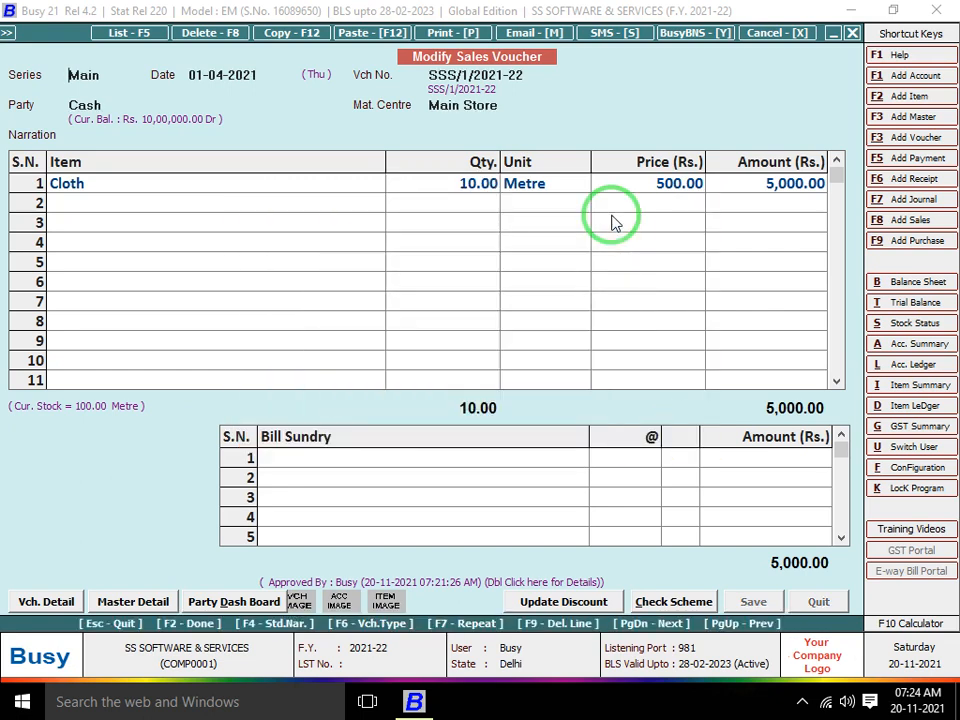
{"action": "key", "text": "Return"}
{"action": "key", "text": "Return"}
{"action": "key", "text": "Return"}
{"action": "key", "text": "Right"}
{"action": "key", "text": "Return"}
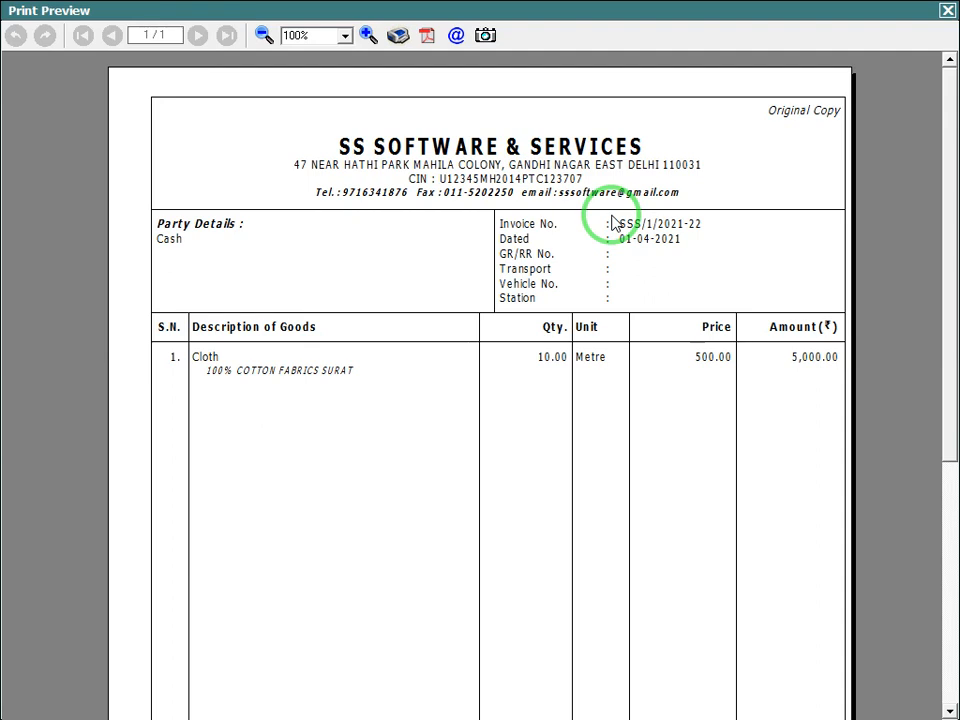
{"action": "key", "text": "Escape"}
{"action": "key", "text": "Escape"}
{"action": "key", "text": "Escape"}
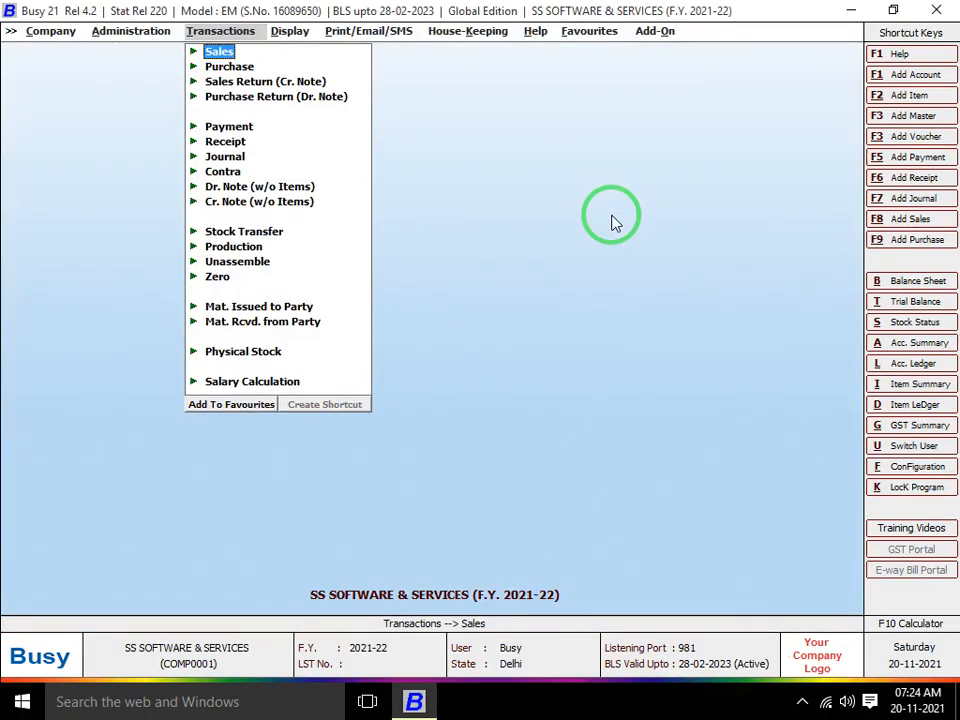
Look through the Accounts and Inventory sections of Features and Options, then close it
{"action": "key", "text": "Left"}
{"action": "key", "text": "Return"}
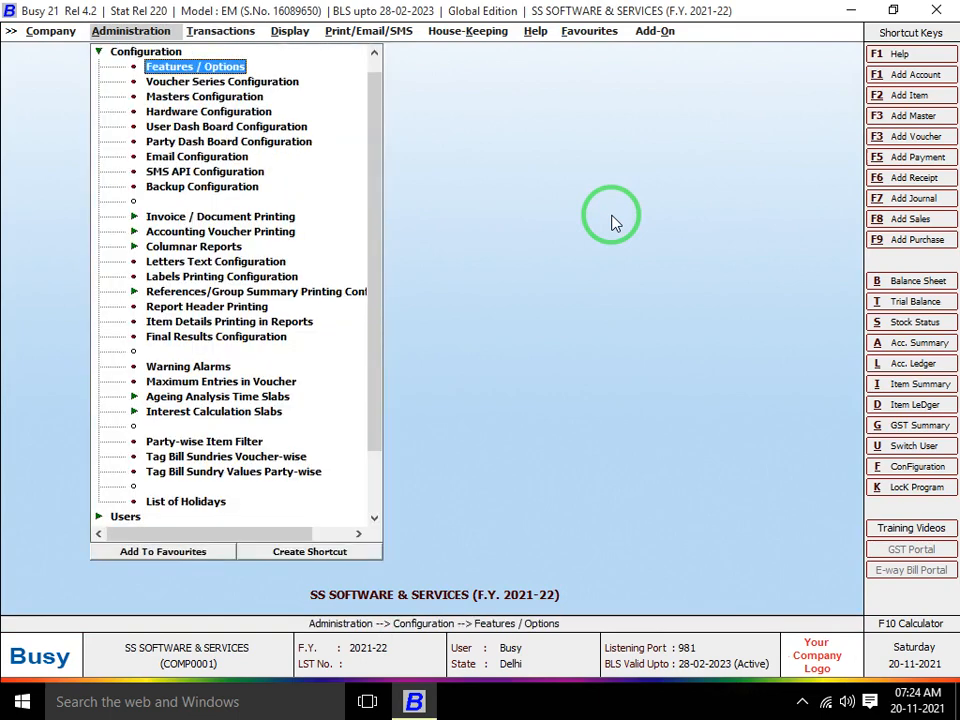
{"action": "key", "text": "Return"}
{"action": "key", "text": "Down"}
{"action": "key", "text": "Down"}
{"action": "key", "text": "Down"}
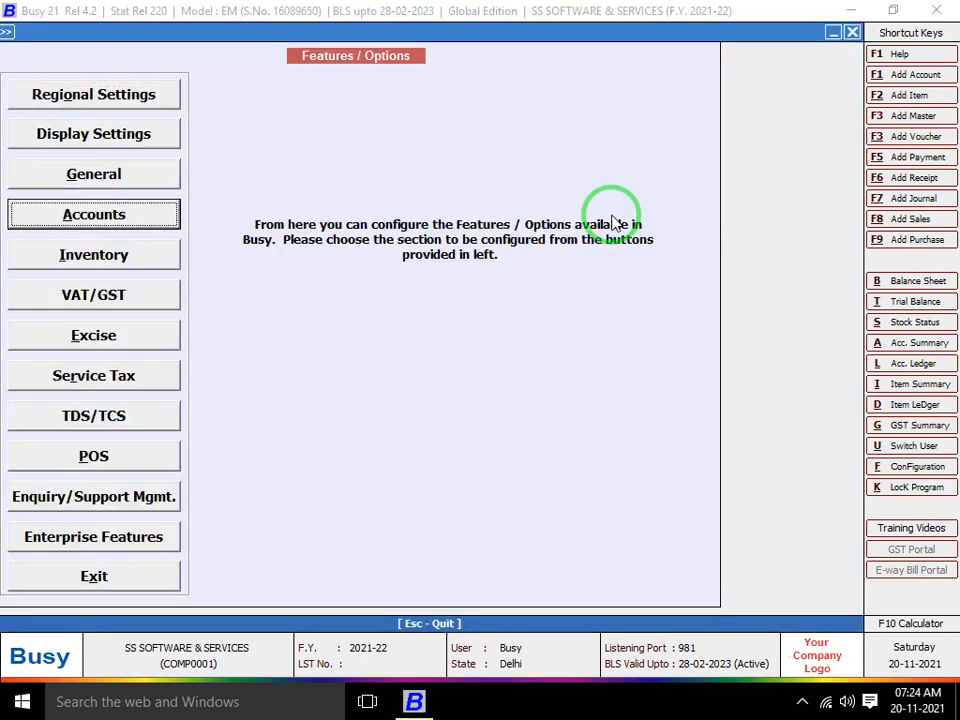
{"action": "key", "text": "Down"}
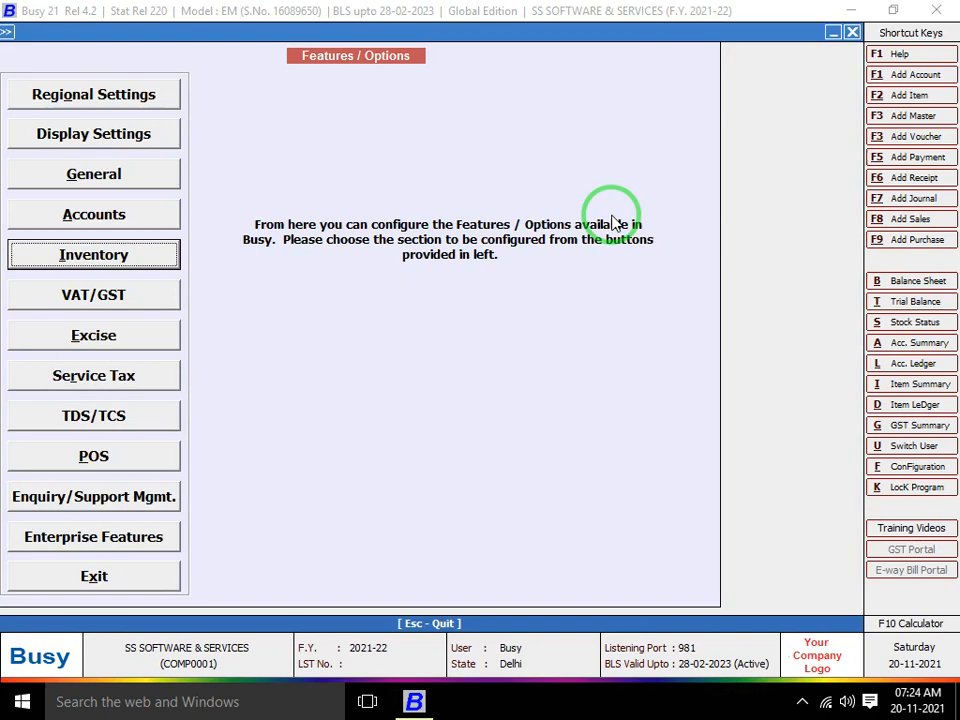
{"action": "key", "text": "Escape"}
Open the Voucher Configuration of the Sales Main series
{"action": "key", "text": "Down"}
{"action": "key", "text": "Return"}
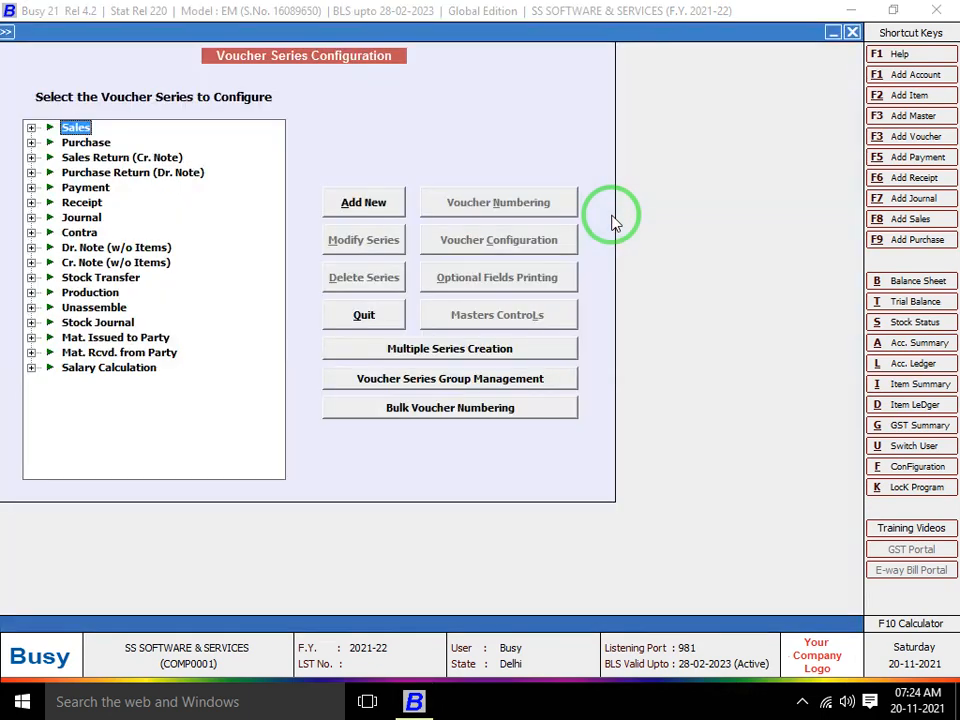
{"action": "key", "text": "Down"}
{"action": "key", "text": "Up"}
{"action": "key", "text": "Right"}
{"action": "key", "text": "Down"}
{"action": "key", "text": "Down"}
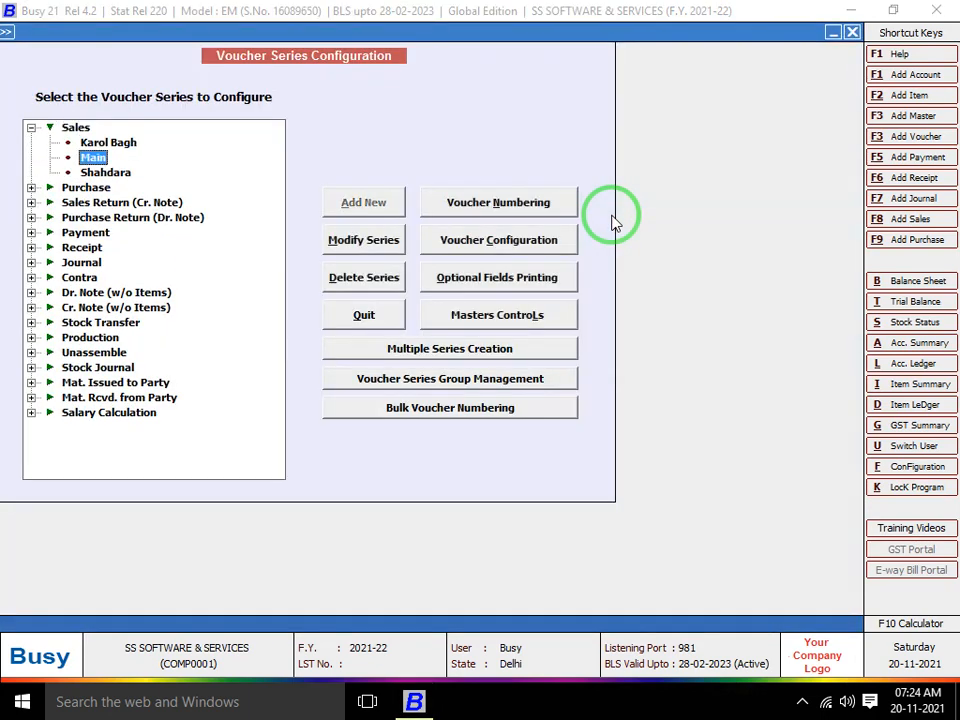
{"action": "left_click", "coordinate": [537, 240]}
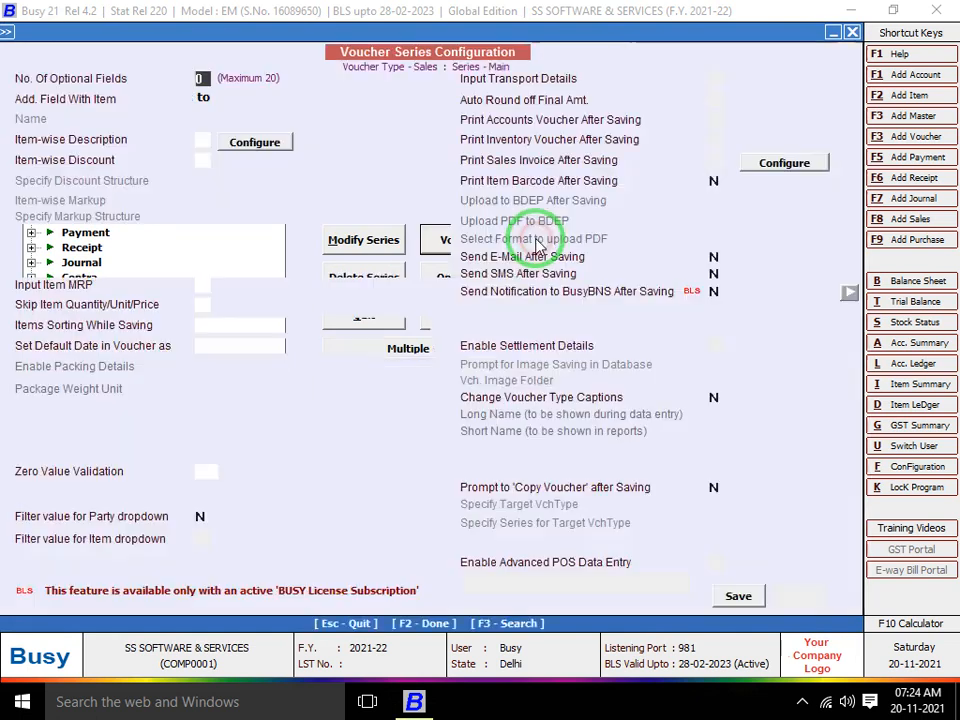
Set Item-wise Description to N and Item-wise Discount to Y
{"action": "left_click", "coordinate": [201, 139]}
{"action": "key", "text": "n"}
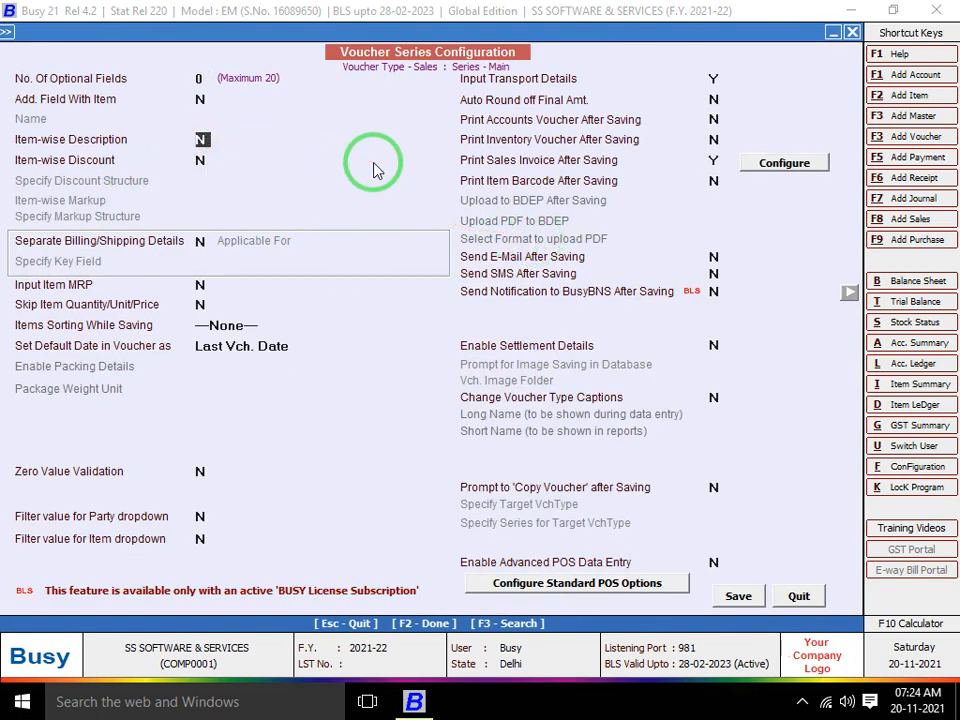
{"action": "key", "text": "Return"}
{"action": "key", "text": "y"}
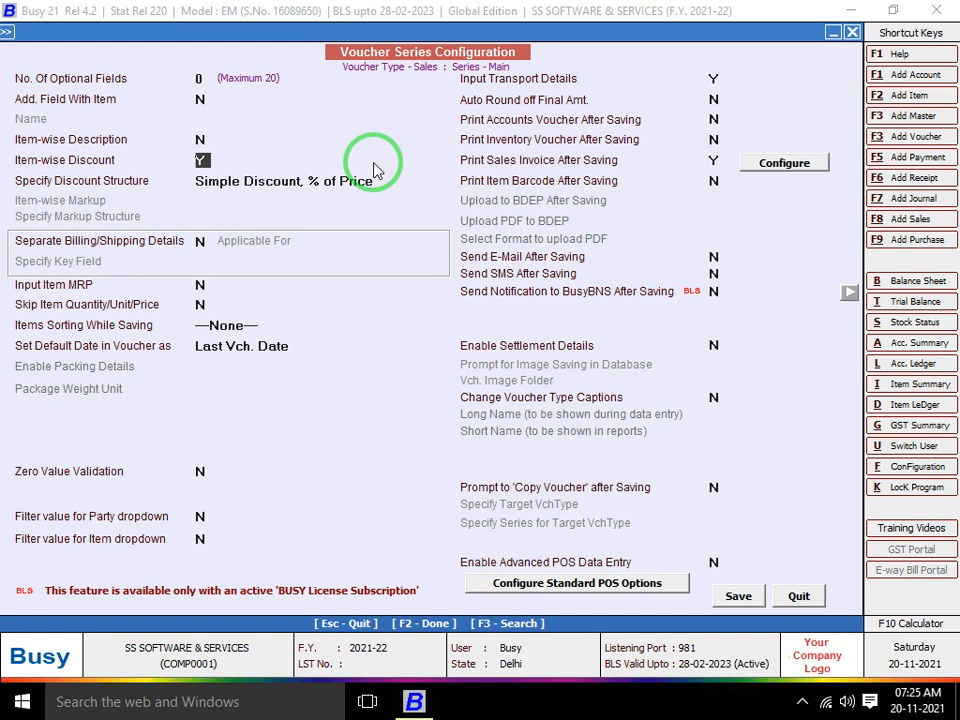
Keep the discount structure as Simple Discount, % of Price and save the configuration
{"action": "key", "text": "Return"}
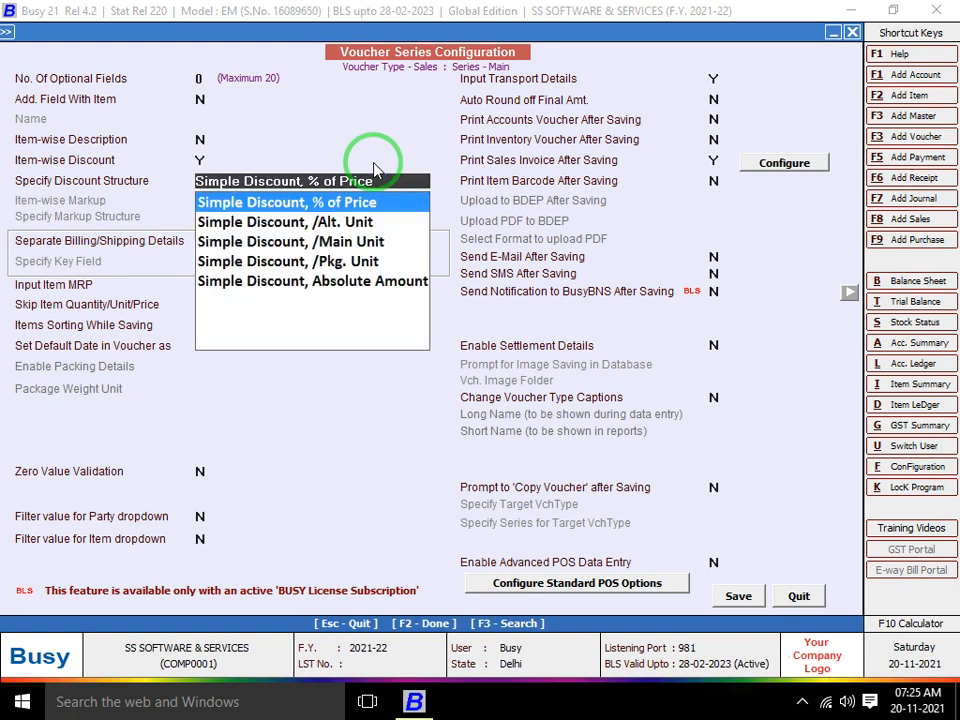
{"action": "key", "text": "Return"}
{"action": "key", "text": "F2"}
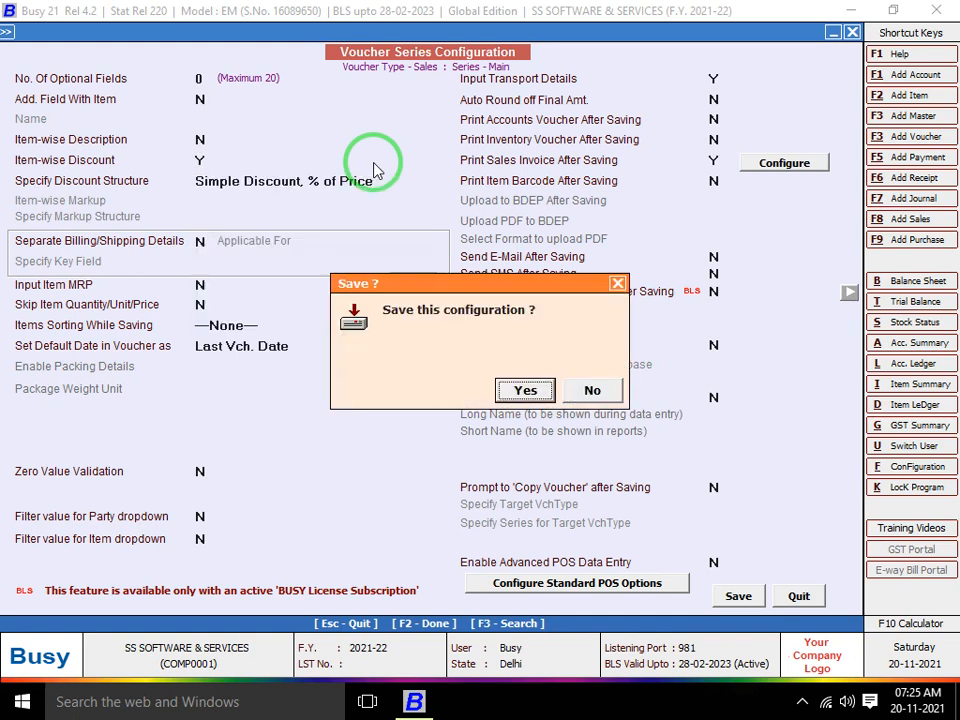
{"action": "key", "text": "Return"}
Start a new Main-series Cash sales voucher dated 20-04-2021 in Main Store
{"action": "key", "text": "Escape"}
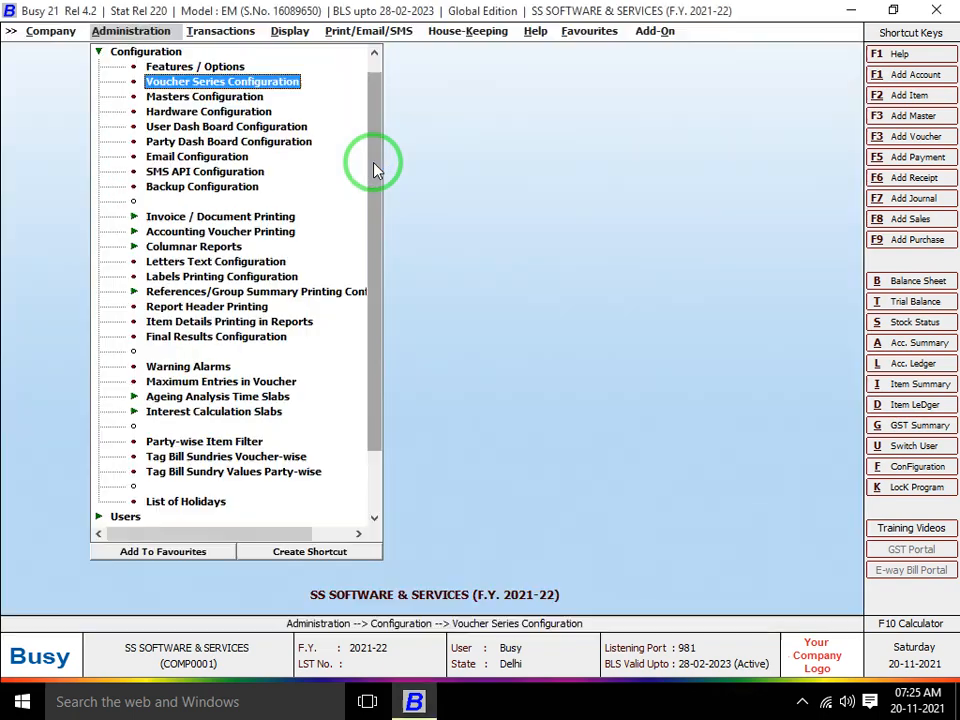
{"action": "key", "text": "Escape"}
{"action": "key", "text": "Right"}
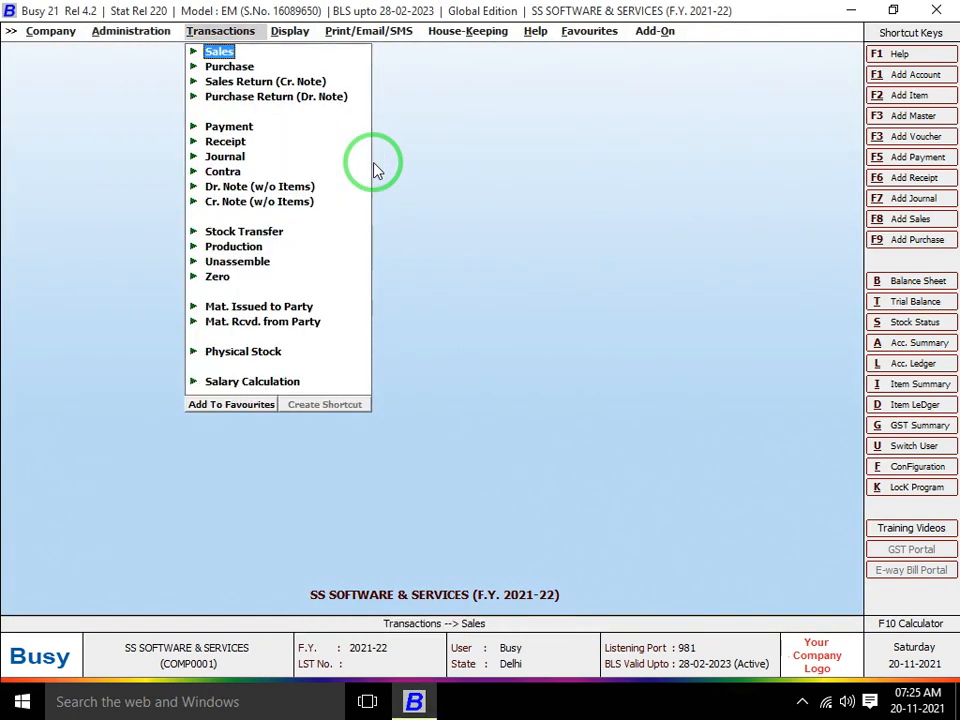
{"action": "key", "text": "Return"}
{"action": "key", "text": "Return"}
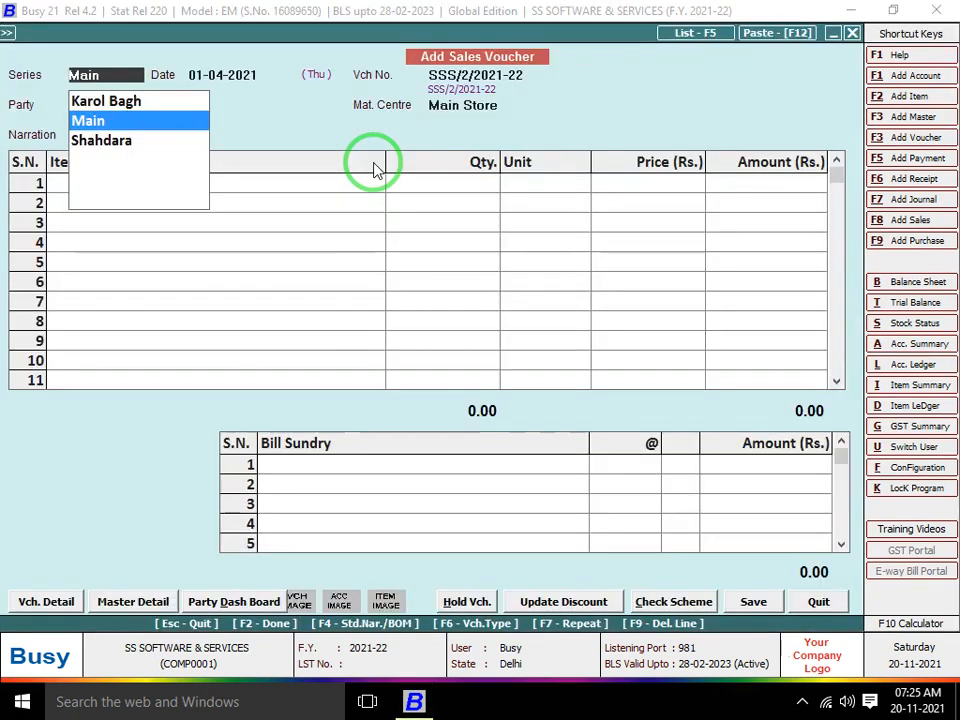
{"action": "key", "text": "Return"}
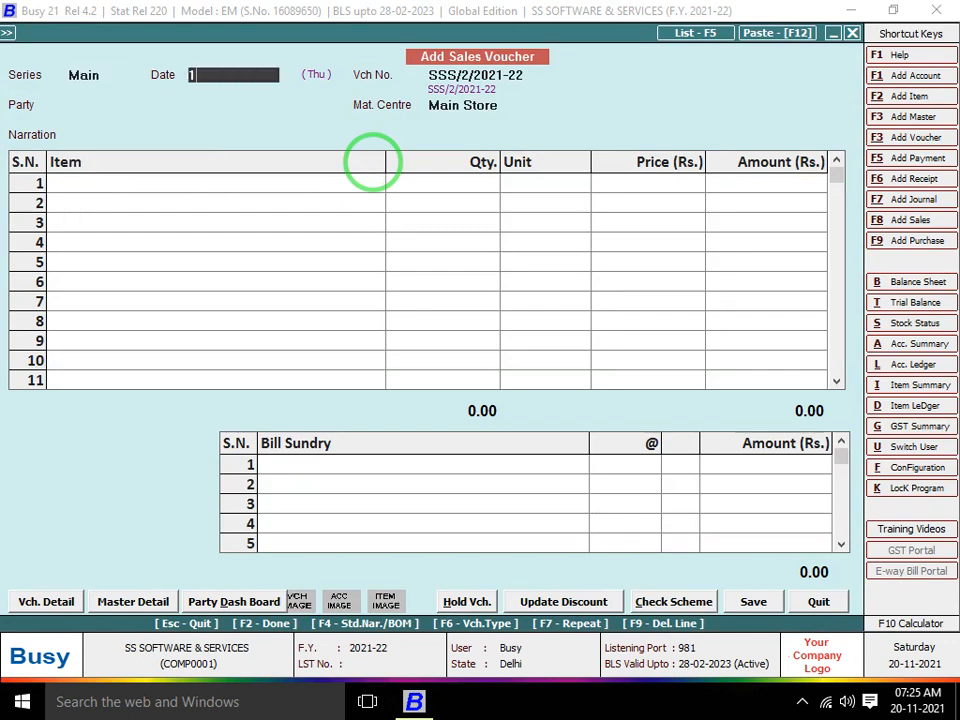
{"action": "type", "text": "20"}
{"action": "key", "text": "Return"}
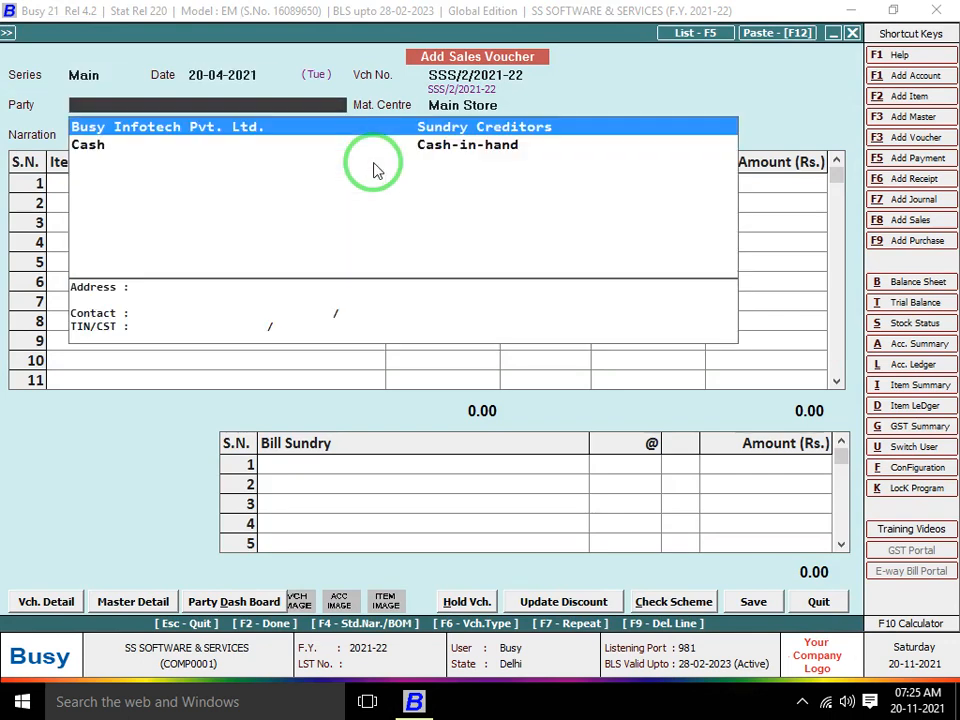
{"action": "key", "text": "Down"}
{"action": "key", "text": "Return"}
{"action": "key", "text": "Return"}
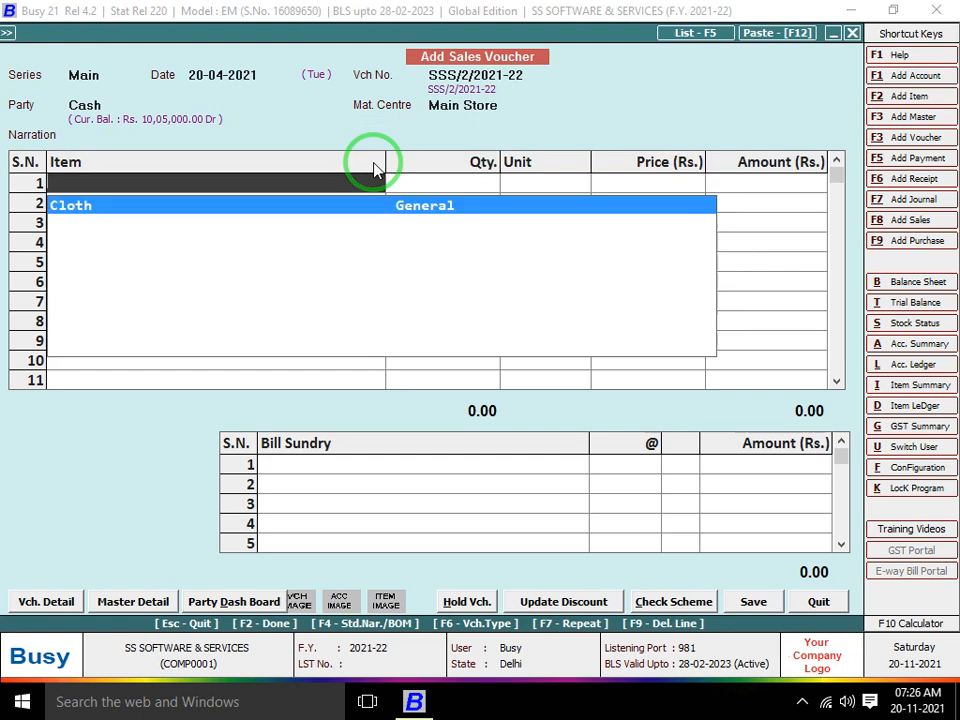
{"action": "key", "text": "Return"}
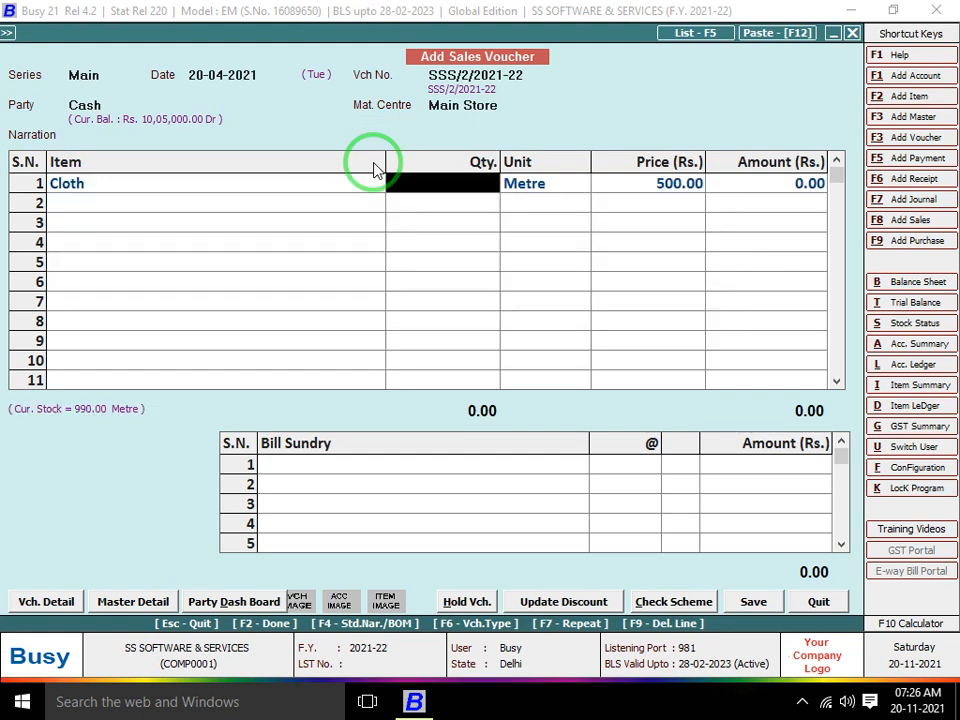
Enter the first Cloth line: quantity 100 at 500.00 with a 10% discount
{"action": "type", "text": "100"}
{"action": "key", "text": "Return"}
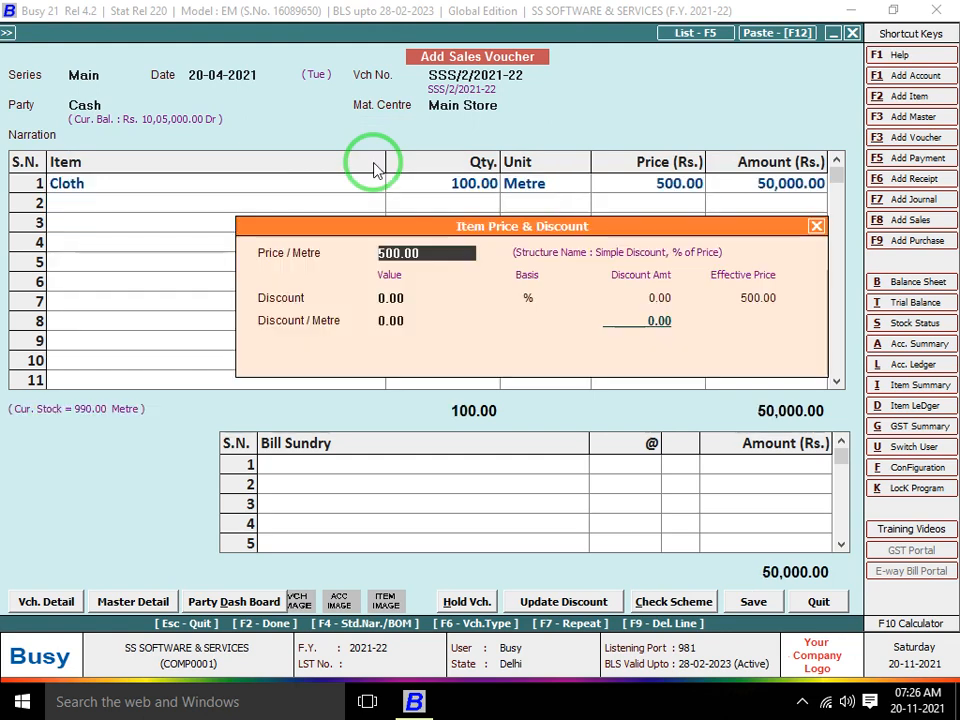
{"action": "key", "text": "Return"}
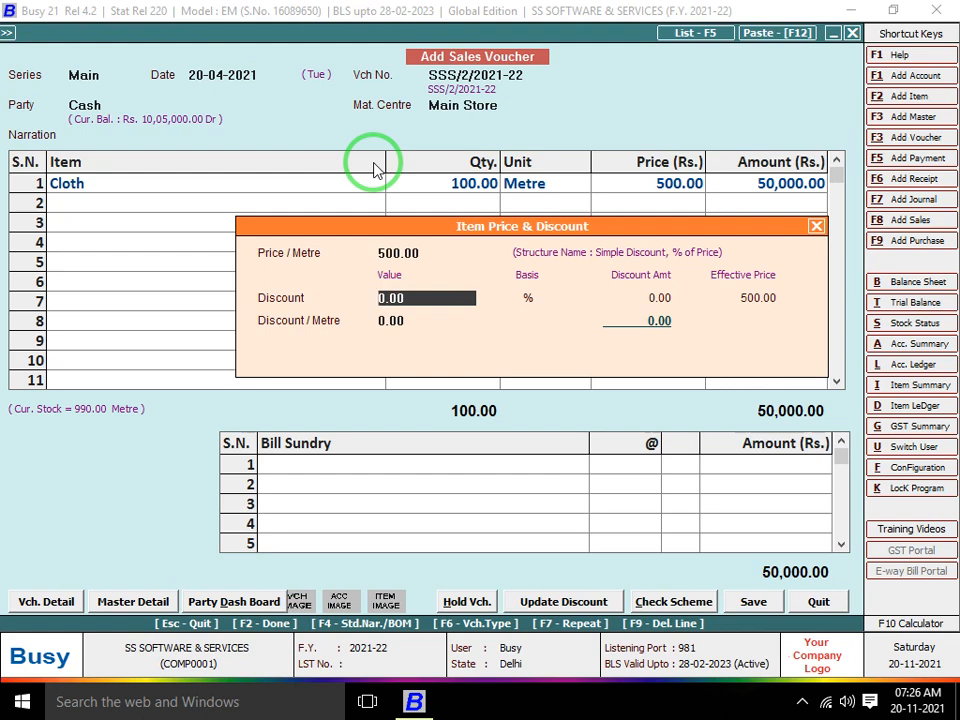
{"action": "type", "text": "10"}
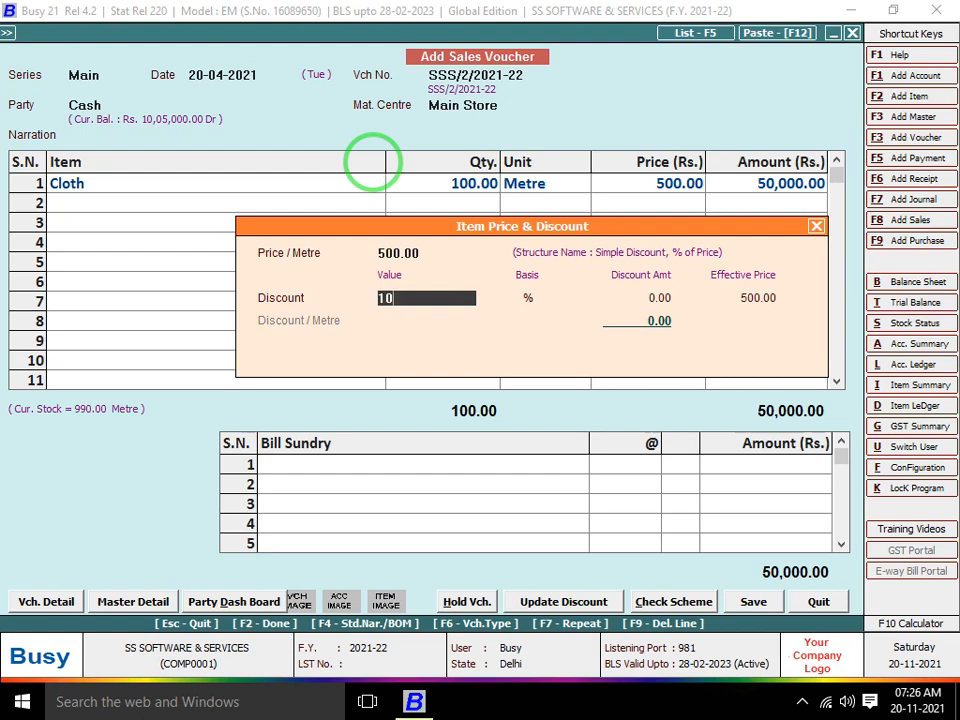
{"action": "key", "text": "Return"}
{"action": "key", "text": "Return"}
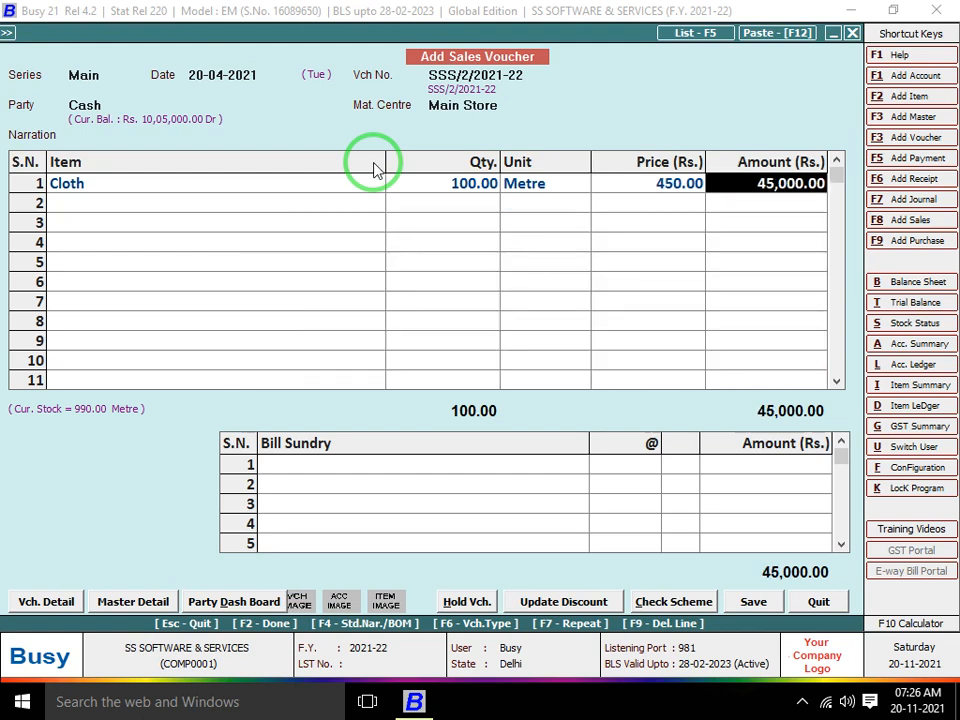
{"action": "key", "text": "Return"}
Add Cloth lines of 150 at 15% and 200 at 20% discount, then save and print
{"action": "key", "text": "Return"}
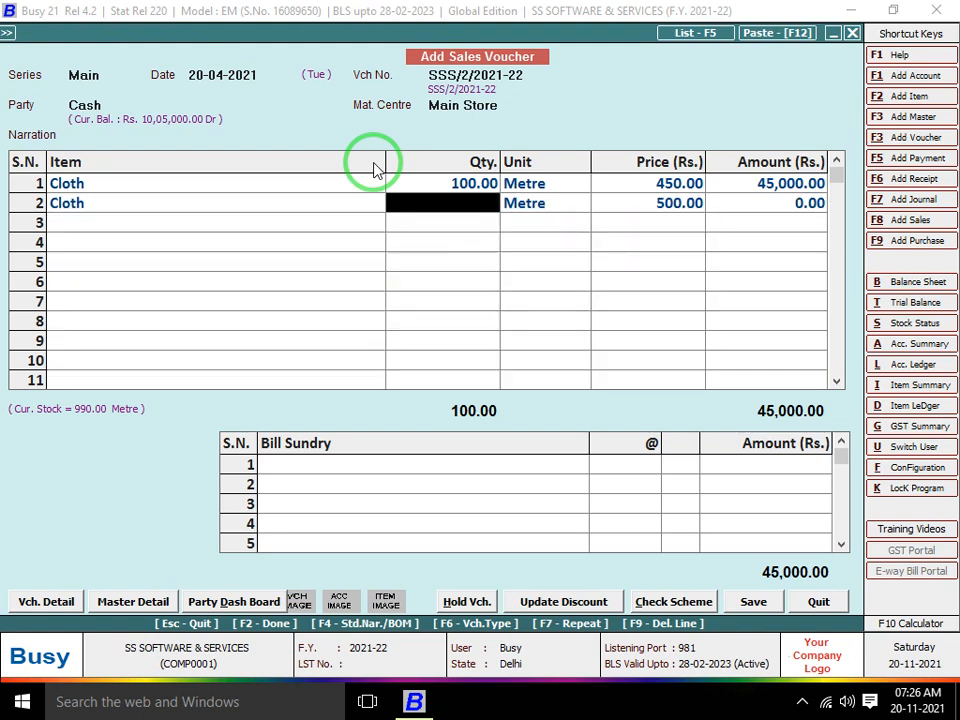
{"action": "type", "text": "150"}
{"action": "key", "text": "Return"}
{"action": "key", "text": "Return"}
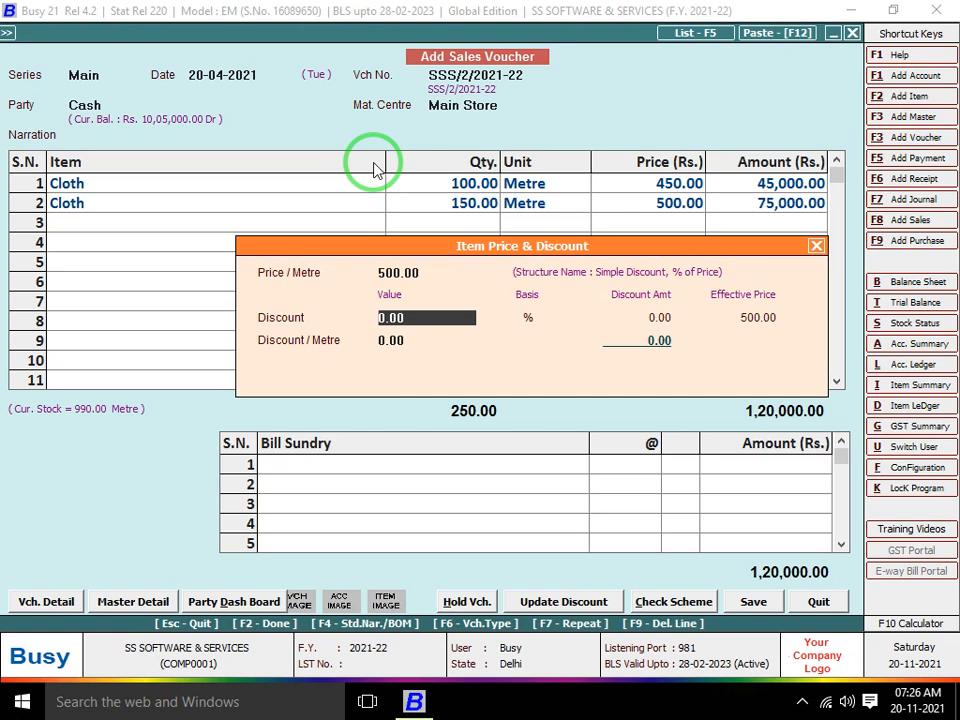
{"action": "type", "text": "5"}
{"action": "key", "text": "Return"}
{"action": "key", "text": "Return"}
{"action": "key", "text": "Return"}
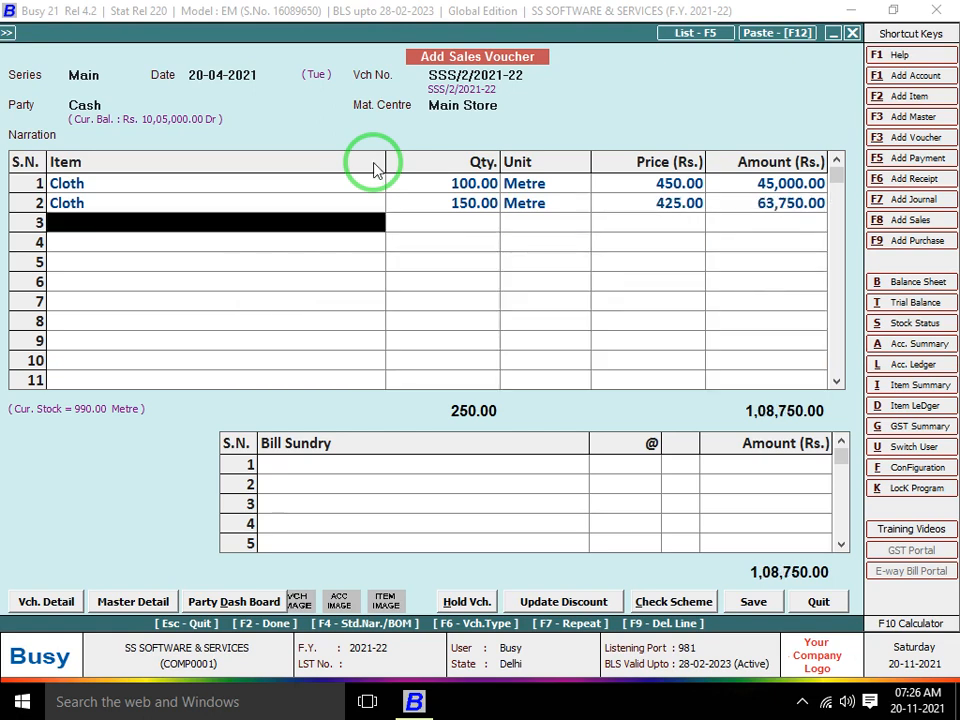
{"action": "key", "text": "Return"}
{"action": "key", "text": "Return"}
{"action": "type", "text": "20"}
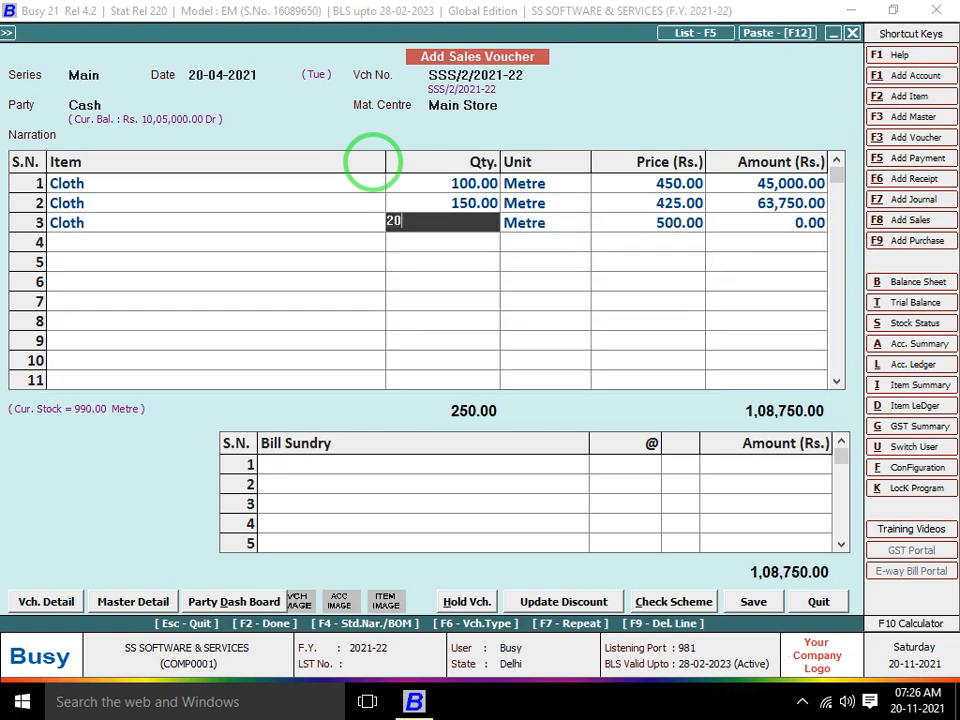
{"action": "type", "text": "0"}
{"action": "key", "text": "Return"}
{"action": "key", "text": "Return"}
{"action": "key", "text": "Return"}
{"action": "key", "text": "Return"}
{"action": "type", "text": "2"}
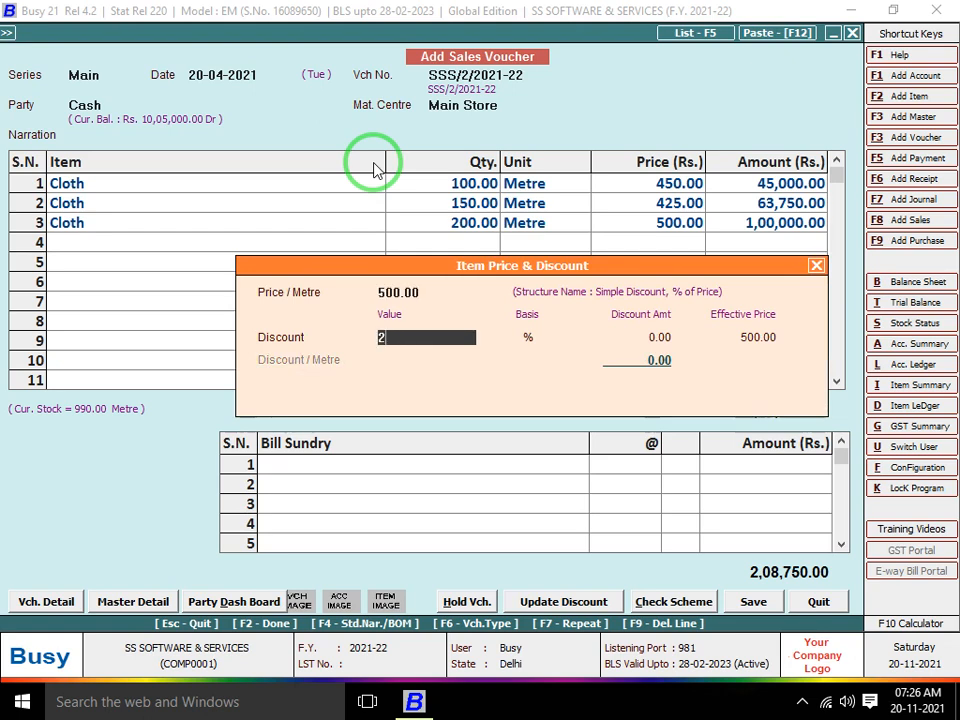
{"action": "type", "text": "0"}
{"action": "key", "text": "Return"}
{"action": "key", "text": "Return"}
{"action": "key", "text": "Return"}
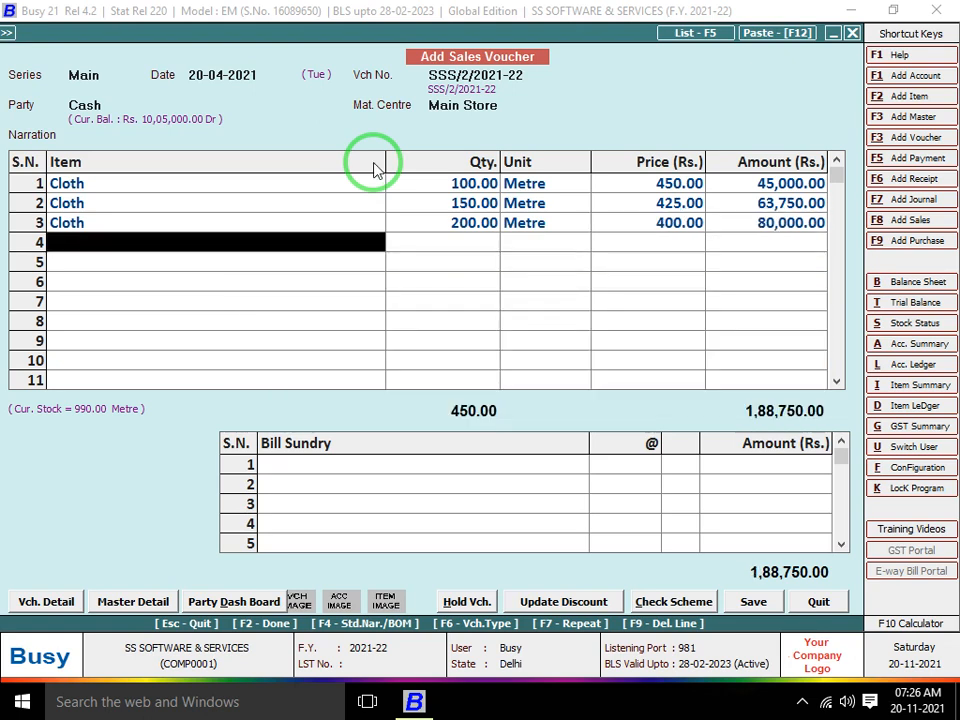
{"action": "key", "text": "Return"}
{"action": "key", "text": "Return"}
{"action": "key", "text": "Return"}
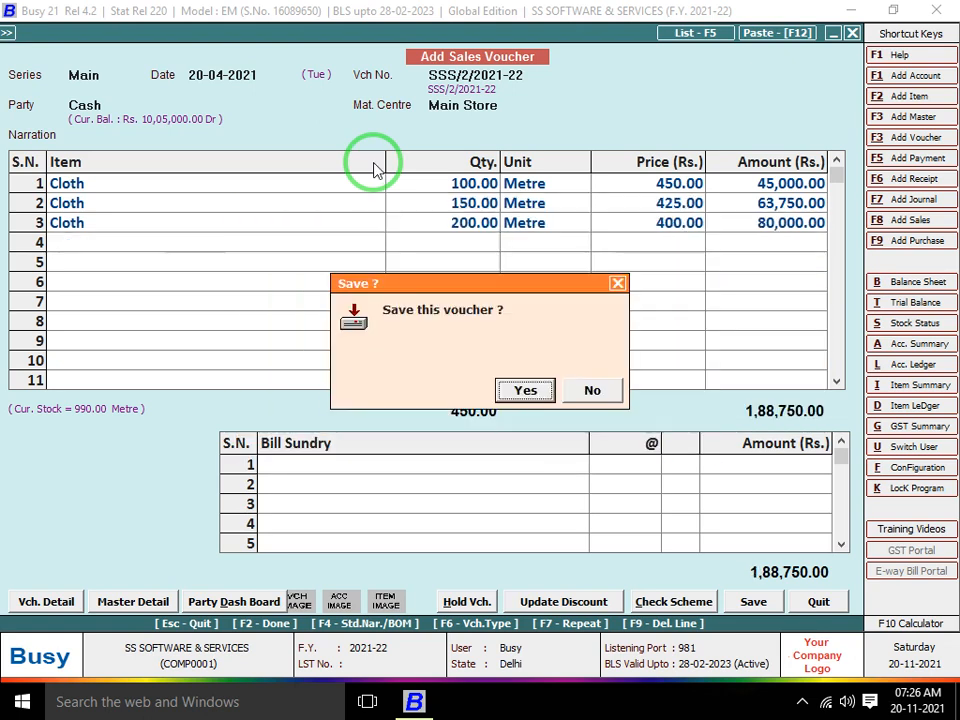
{"action": "key", "text": "Return"}
{"action": "key", "text": "Return"}
{"action": "key", "text": "Return"}
{"action": "key", "text": "Return"}
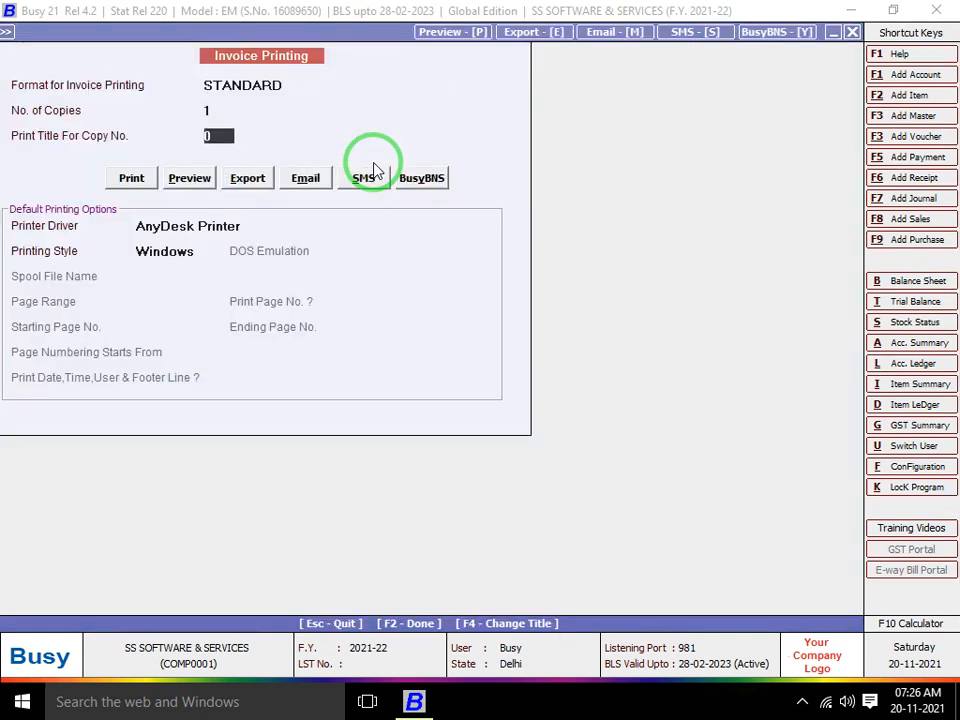
{"action": "key", "text": "Return"}
{"action": "key", "text": "Return"}
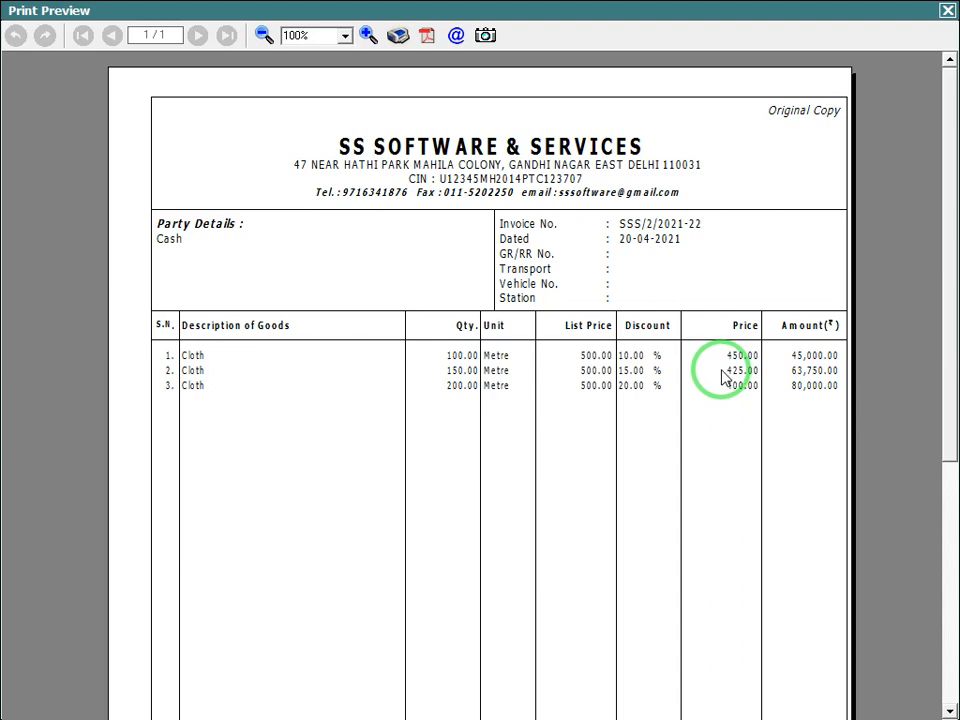
Close the previewed invoice SSS/2/2021-22 and the voucher, returning to Sales transactions
{"action": "key", "text": "Escape"}
{"action": "key", "text": "Escape"}
{"action": "key", "text": "Escape"}
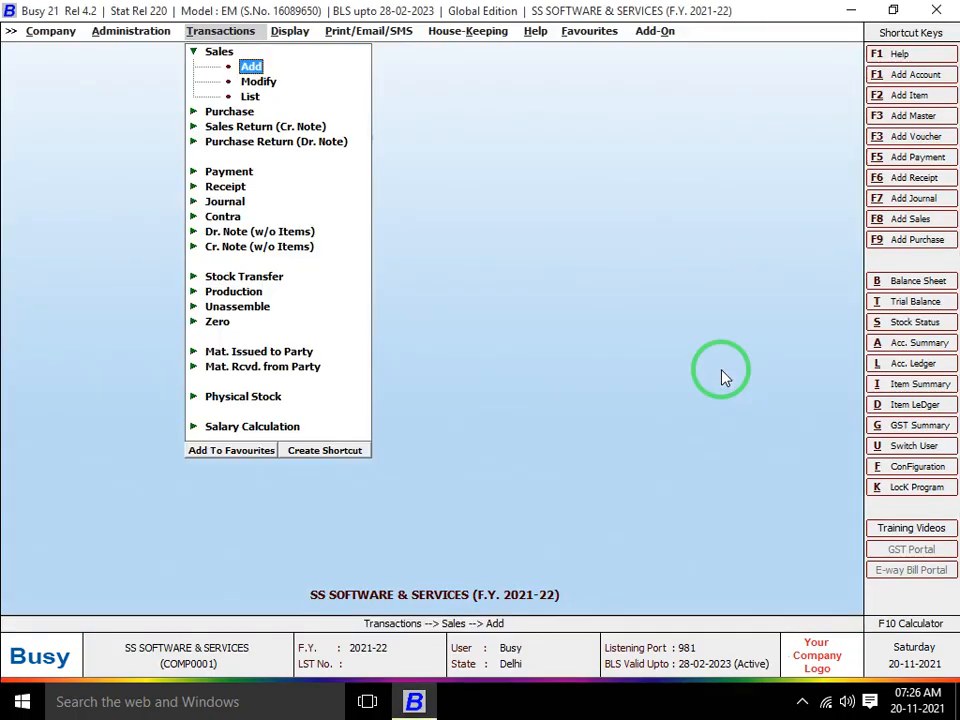
Open the Voucher Configuration of the Sales Main series
{"action": "key", "text": "Left"}
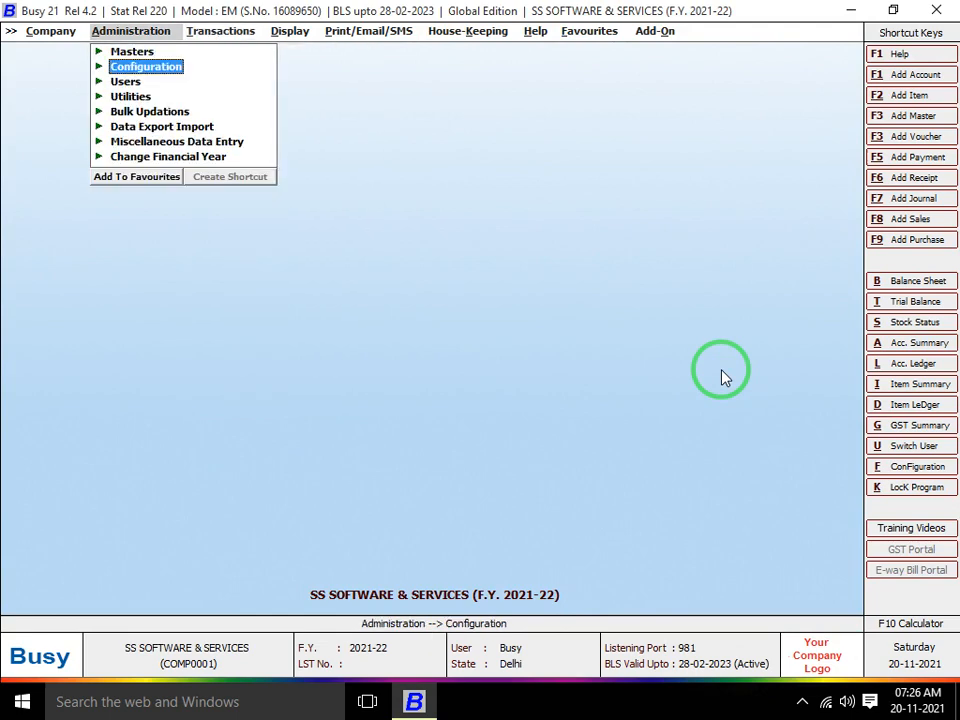
{"action": "key", "text": "Return"}
{"action": "key", "text": "Return"}
{"action": "key", "text": "Down"}
{"action": "key", "text": "Down"}
{"action": "key", "text": "Down"}
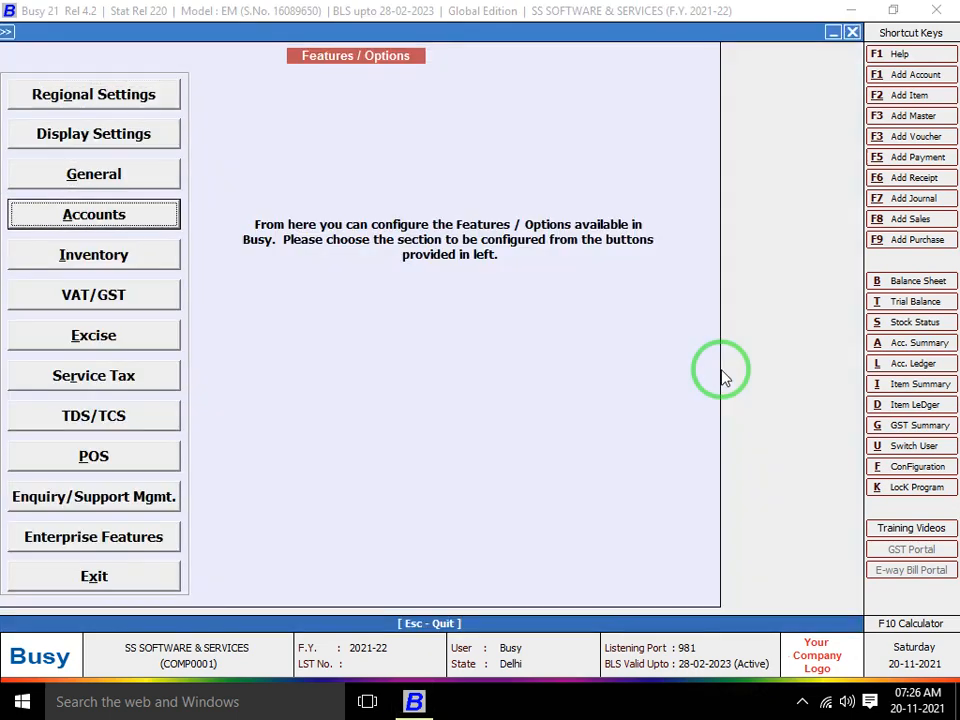
{"action": "key", "text": "Escape"}
{"action": "key", "text": "Down"}
{"action": "key", "text": "Return"}
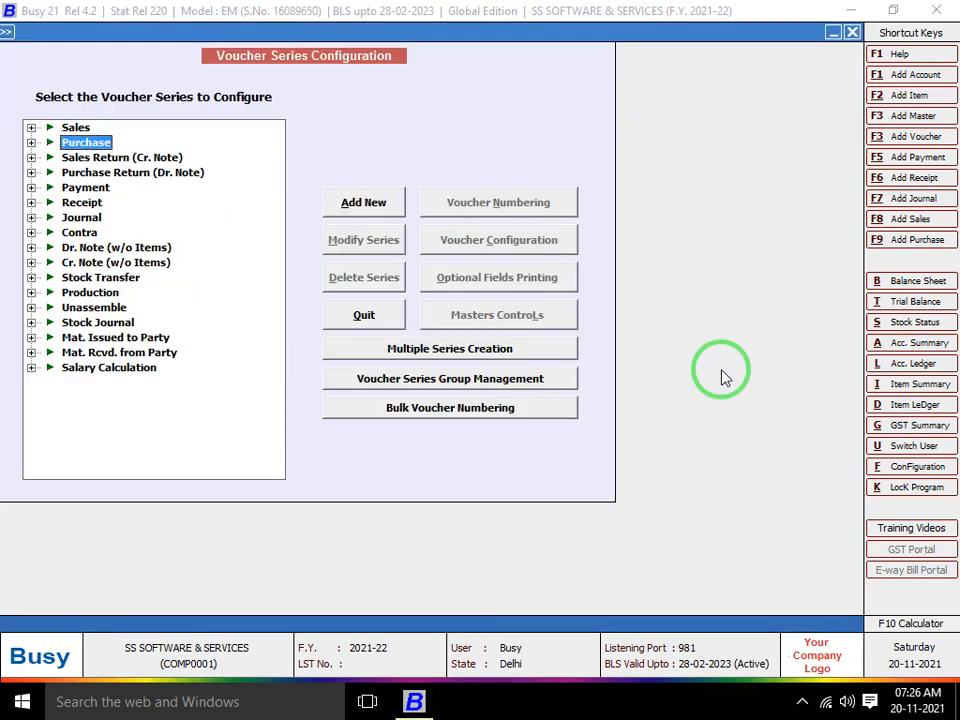
{"action": "key", "text": "Up"}
{"action": "key", "text": "Right"}
{"action": "key", "text": "Down"}
{"action": "key", "text": "Down"}
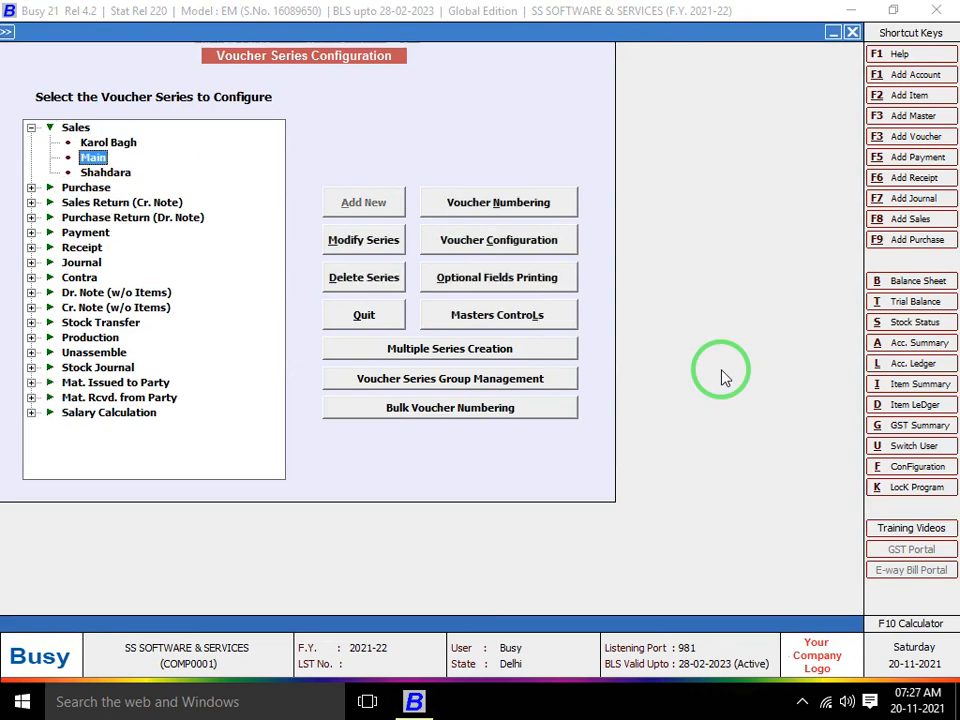
{"action": "left_click", "coordinate": [536, 240]}
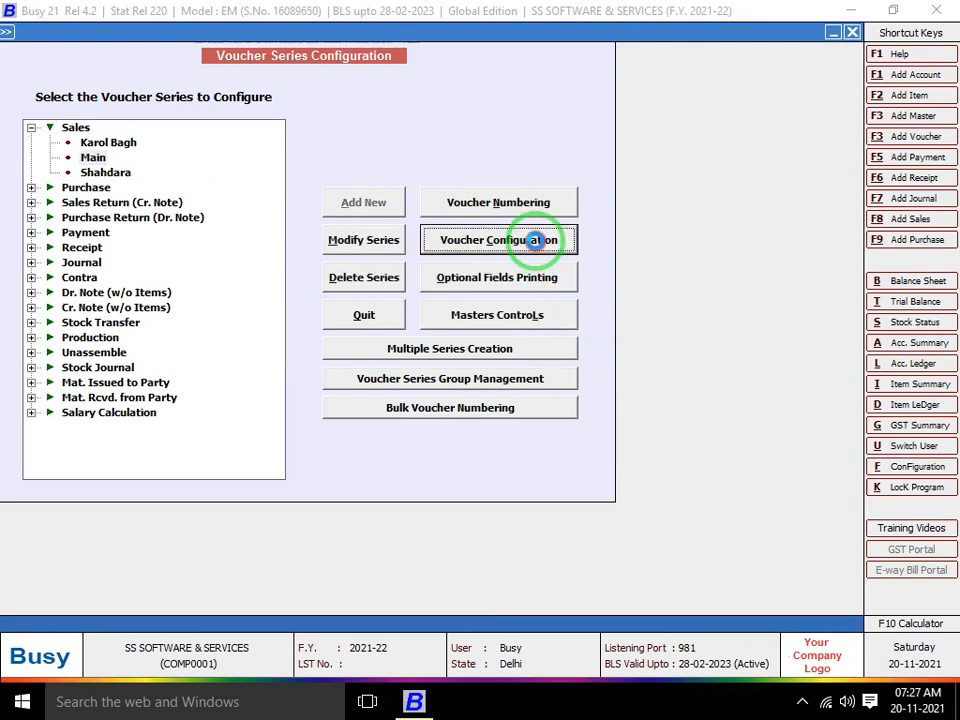
Set Item-wise Discount to N
{"action": "left_click", "coordinate": [216, 178]}
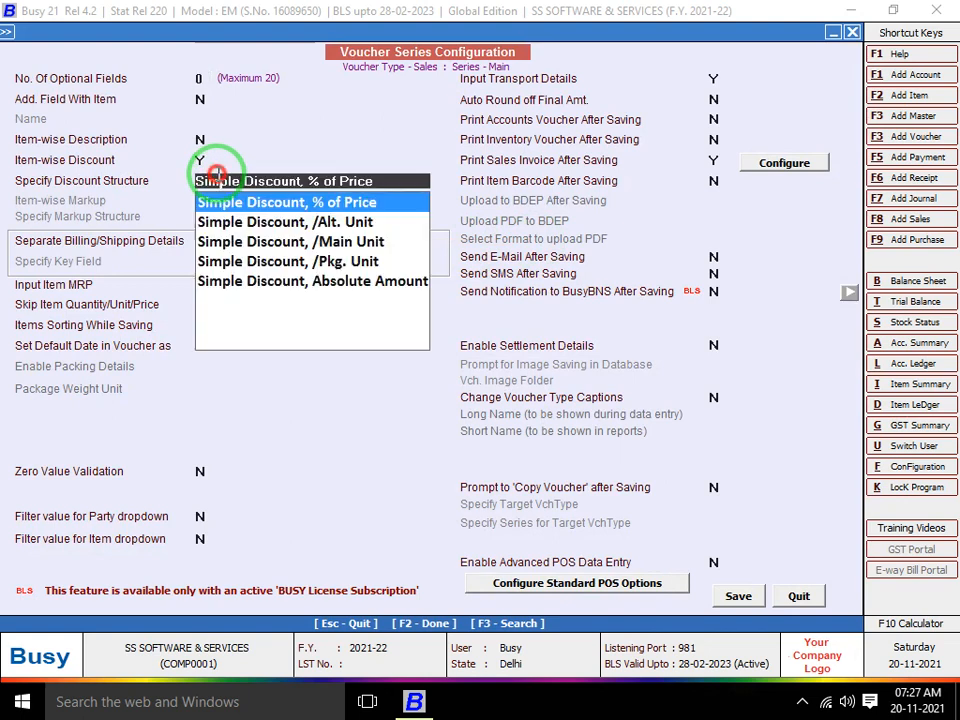
{"action": "left_click", "coordinate": [204, 160]}
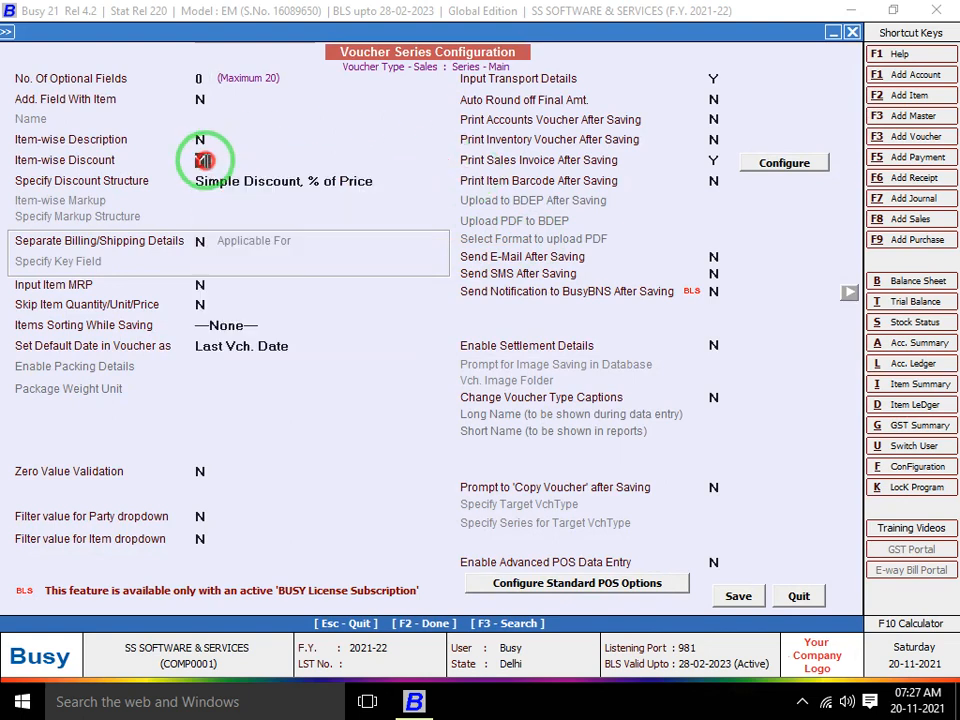
{"action": "key", "text": "n"}
{"action": "key", "text": "Return"}
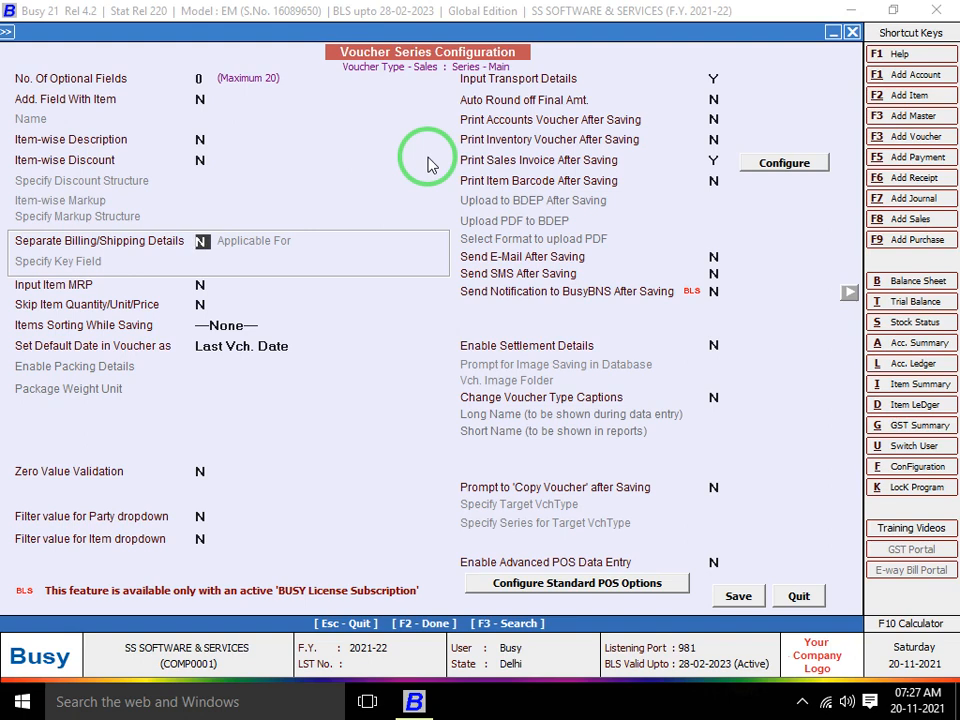
Set Separate Billing/Shipping Details to Y, applicable for All Parties, and reach Specify Key Field
{"action": "key", "text": "y"}
{"action": "key", "text": "Return"}
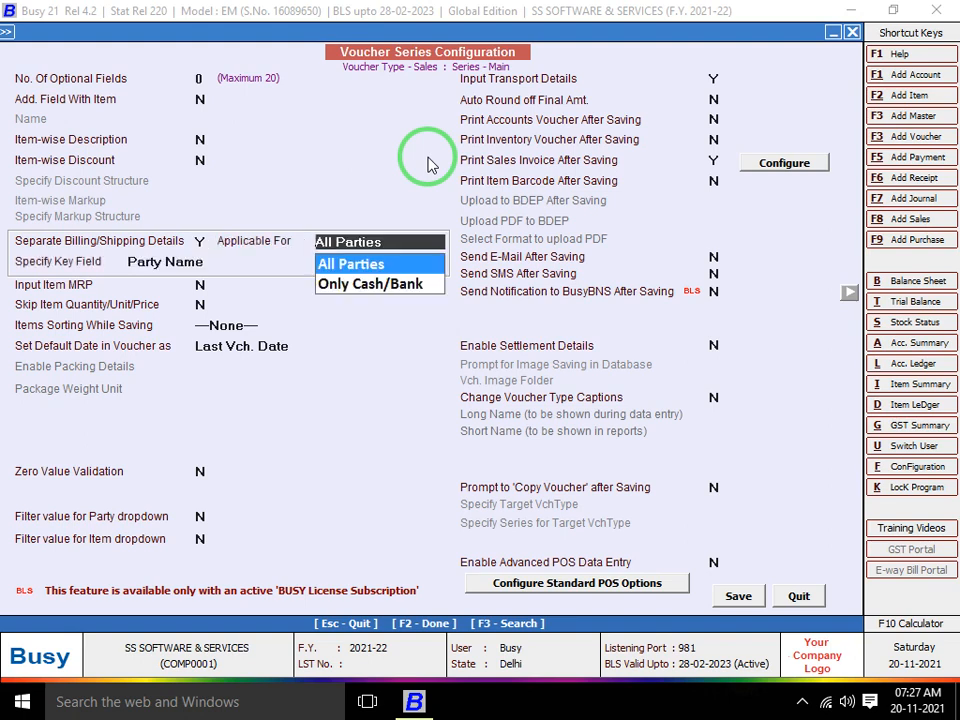
{"action": "key", "text": "Return"}
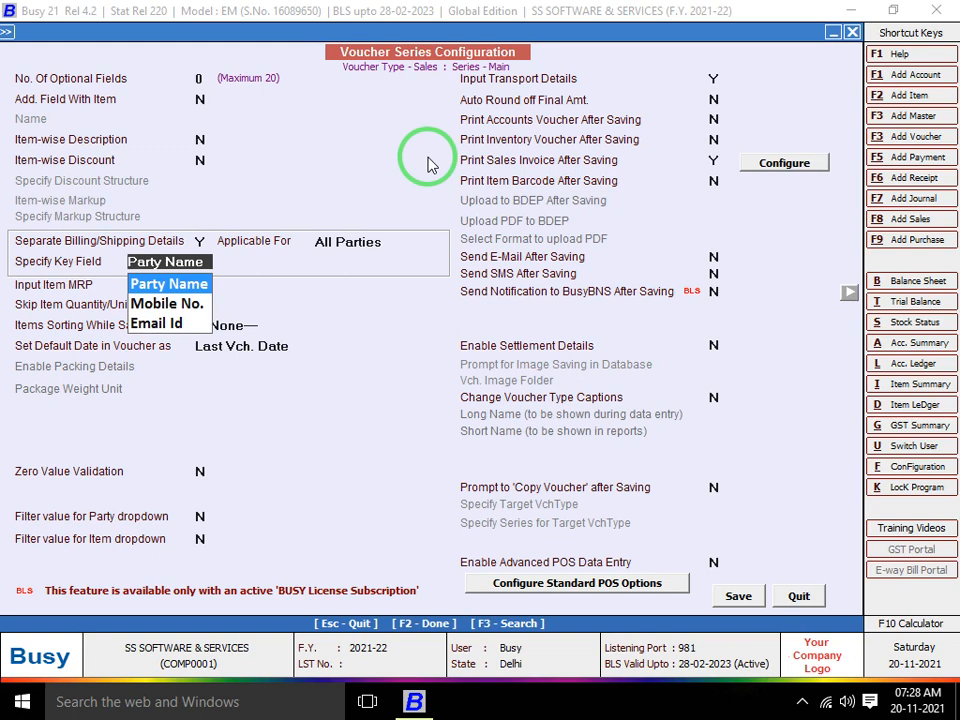
Keep Party Name as the key field and save the voucher series configuration
{"action": "key", "text": "Return"}
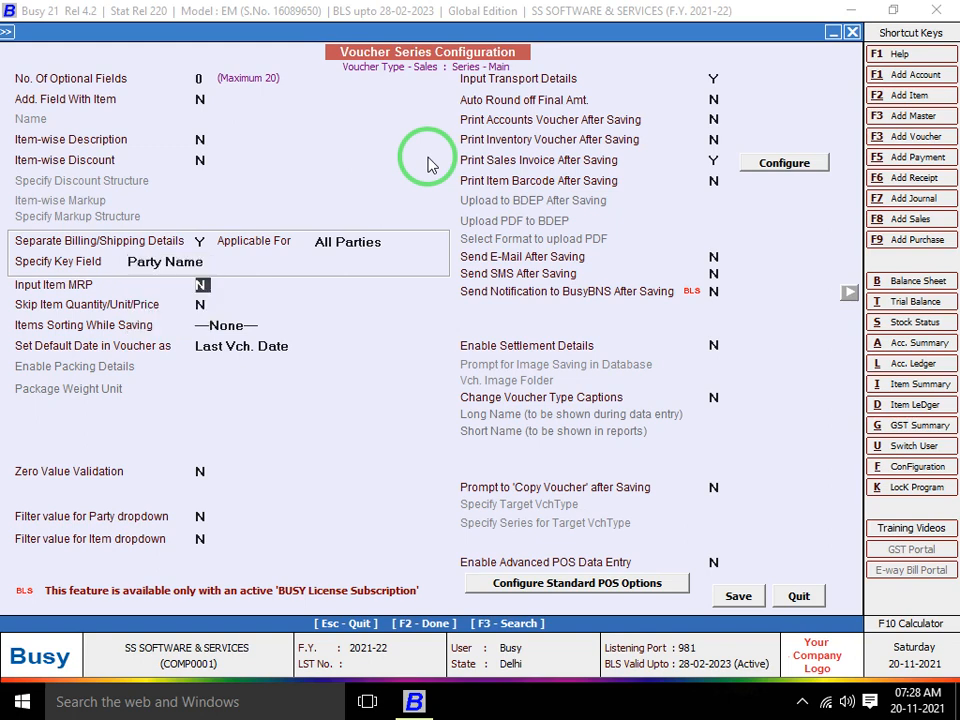
{"action": "key", "text": "F2"}
{"action": "key", "text": "Return"}
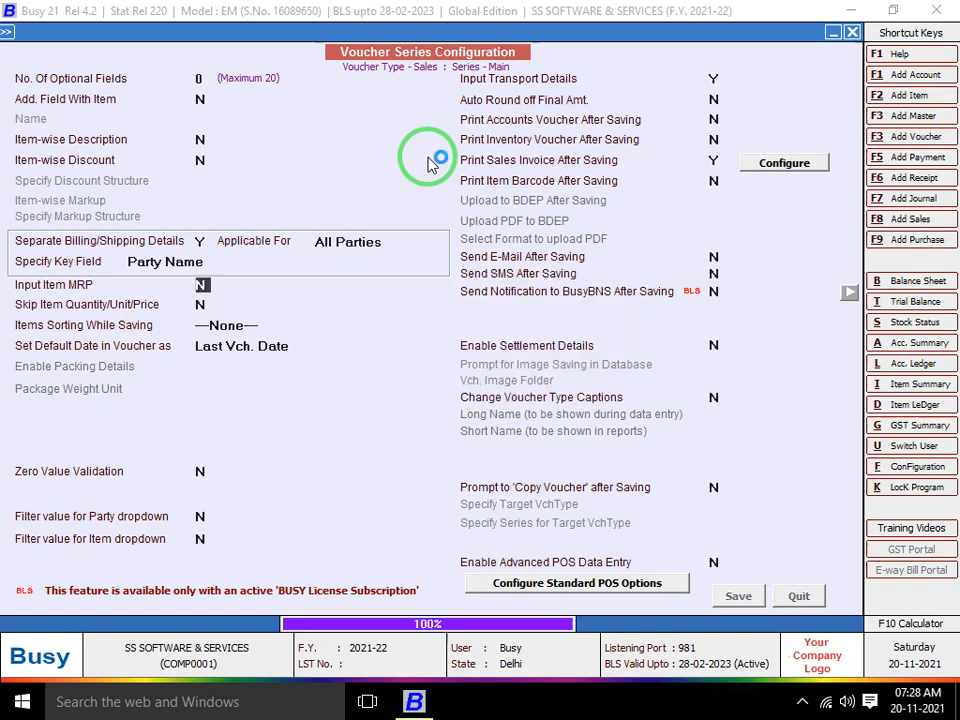
{"action": "key", "text": "Escape"}
{"action": "key", "text": "Escape"}
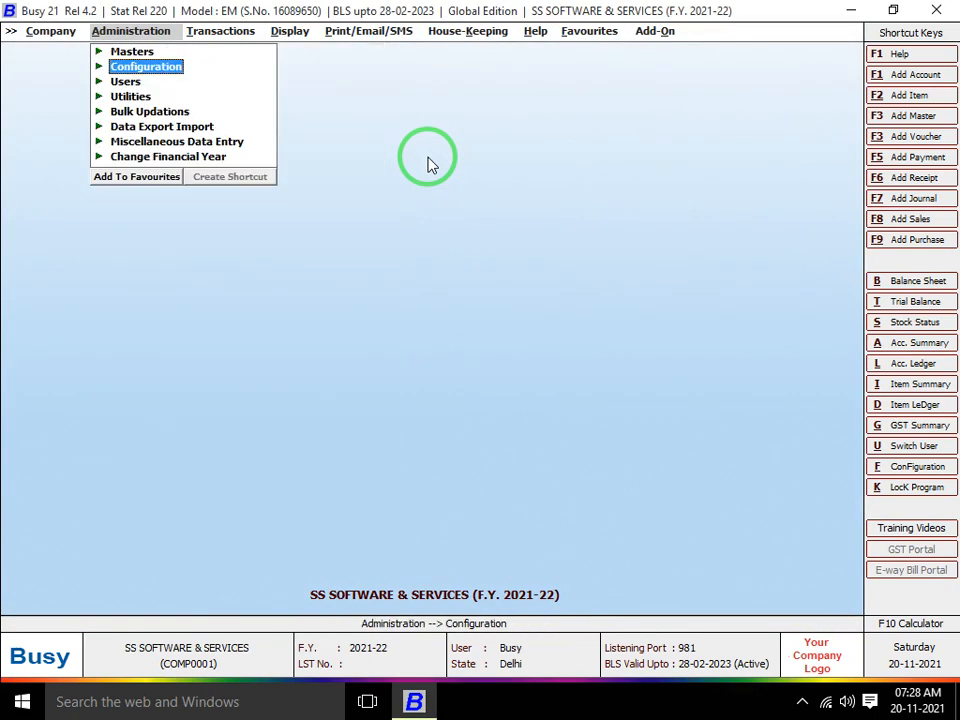
Start a new sales voucher and open Add Account Master for a new party with Alt+C
{"action": "key", "text": "Right"}
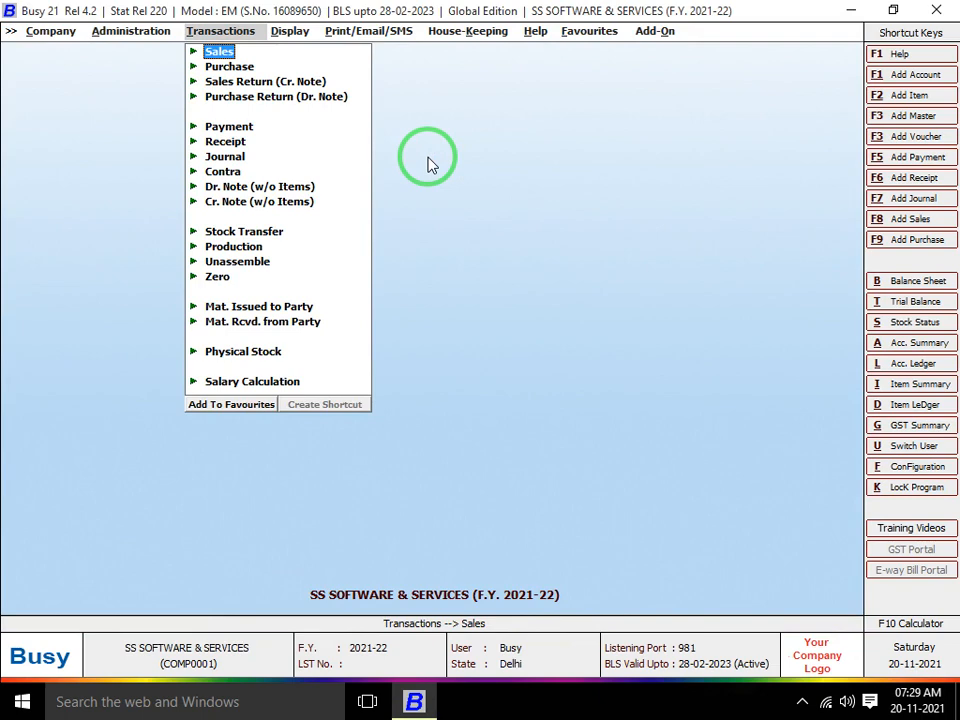
{"action": "key", "text": "Return"}
{"action": "key", "text": "Return"}
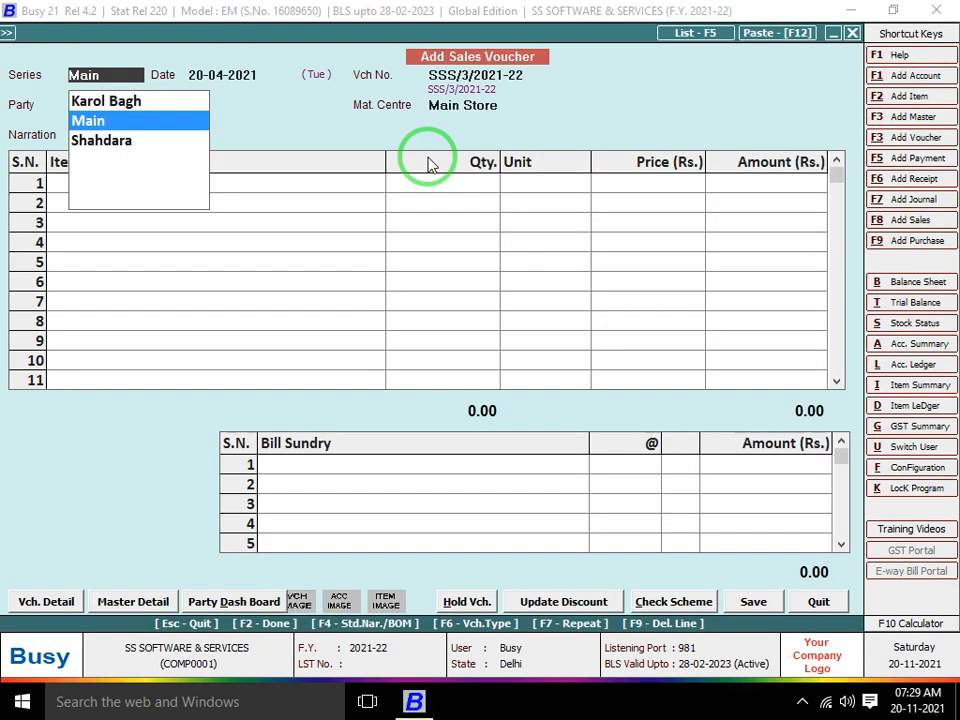
{"action": "key", "text": "Return"}
{"action": "key", "text": "Return"}
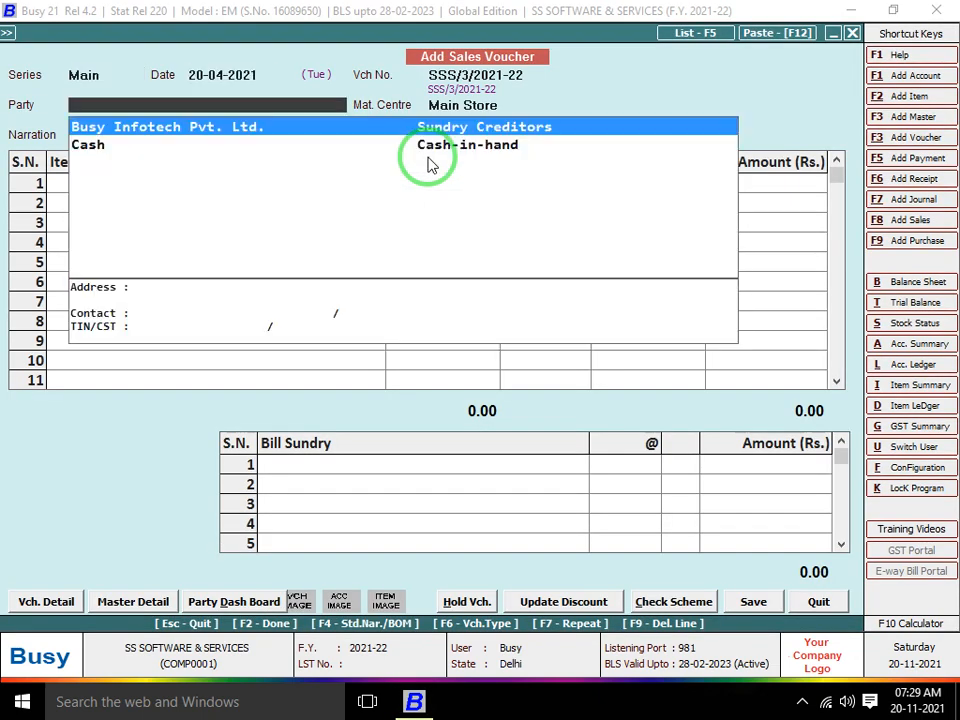
{"action": "key", "text": "alt+c"}
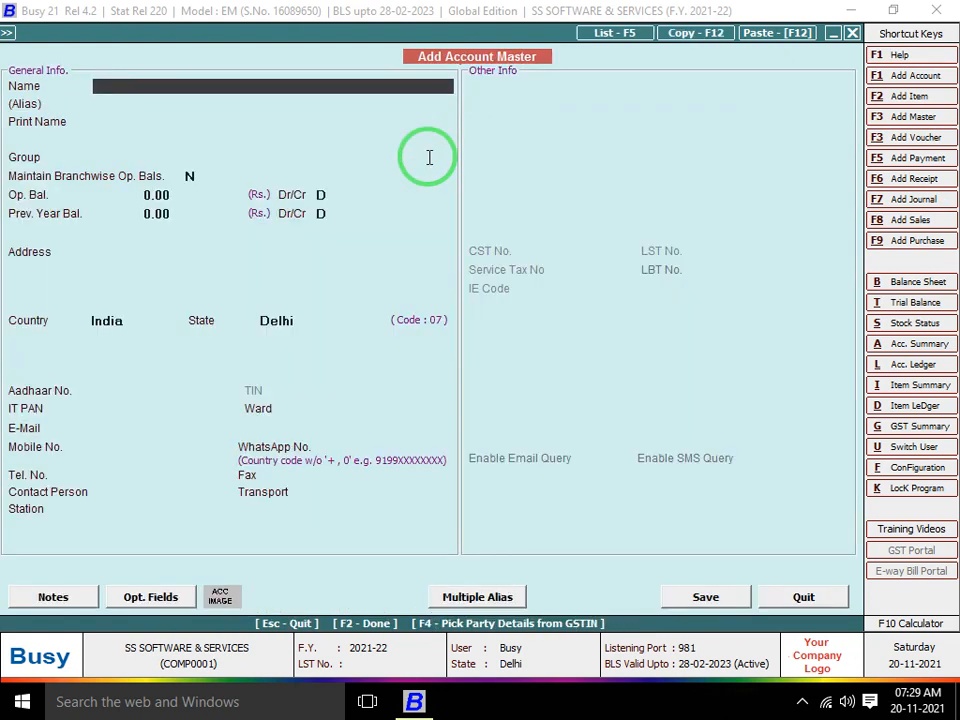
Enter the party's business name and assign the account to the Sundry Debtors group
{"action": "type", "text": "A"}
{"action": "type", "text": "BHISHEK ENER"}
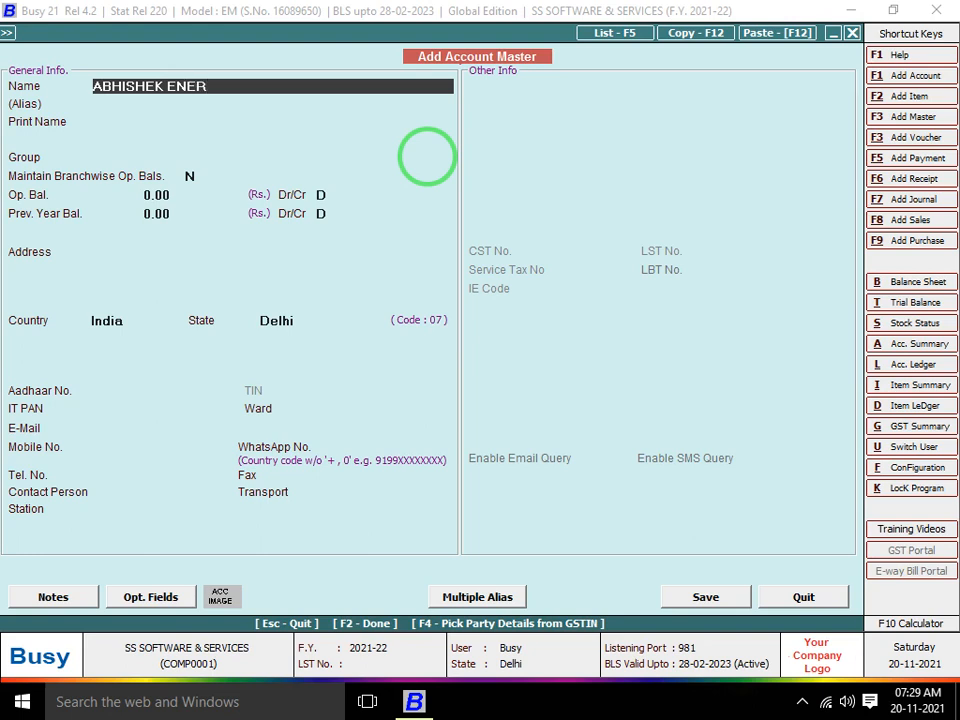
{"action": "key", "text": "BackSpace"}
{"action": "key", "text": "BackSpace"}
{"action": "type", "text": "TERPIRSES"}
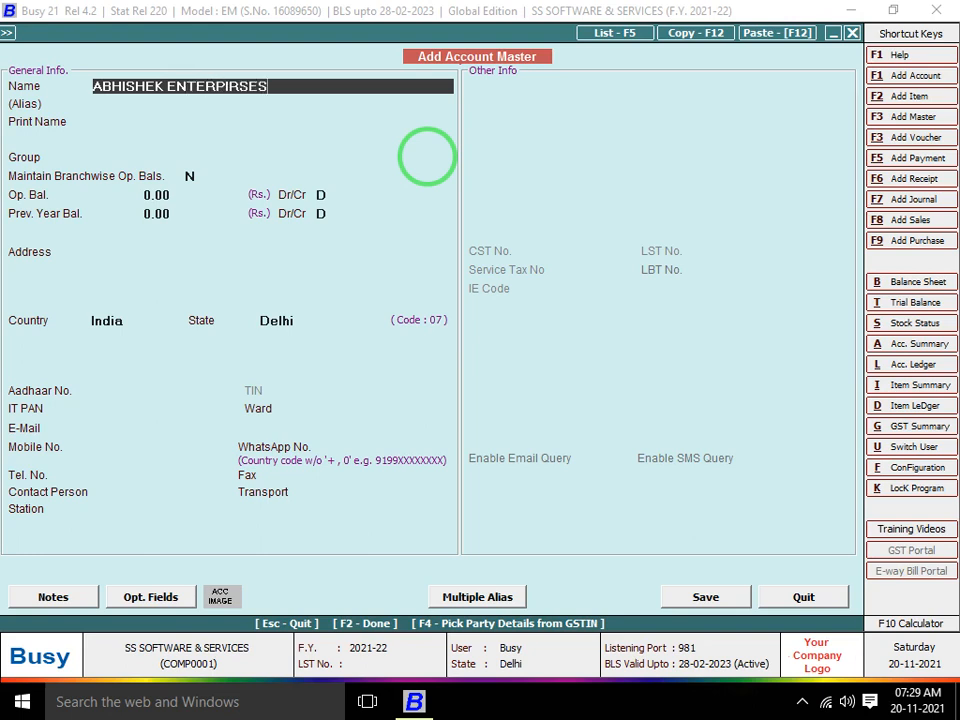
{"action": "key", "text": "Return"}
{"action": "key", "text": "Return"}
{"action": "key", "text": "Return"}
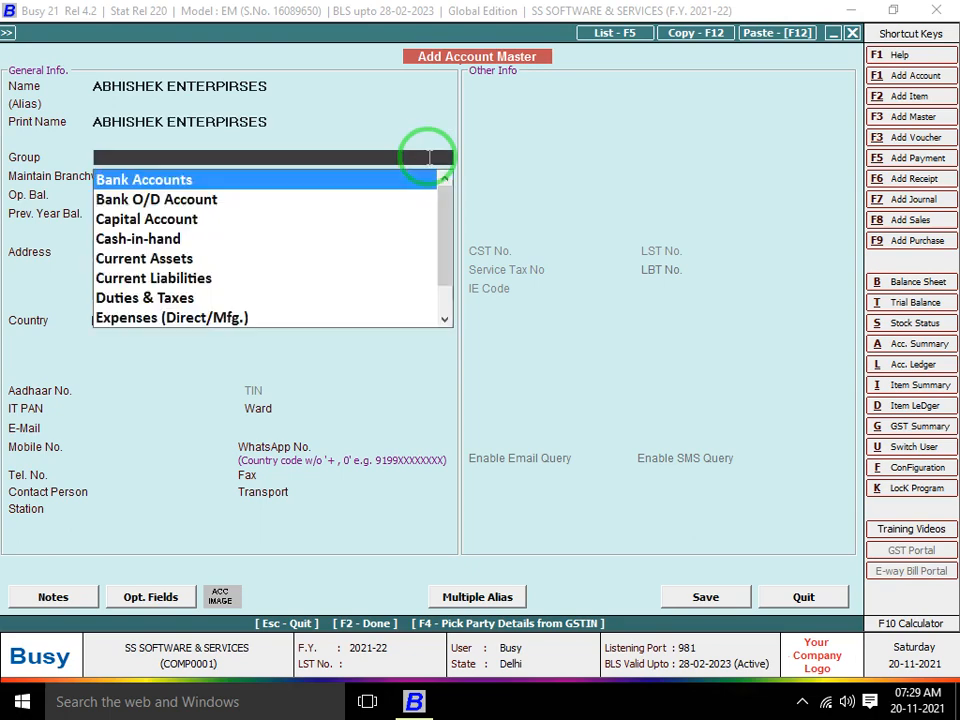
{"action": "type", "text": "SUN"}
{"action": "key", "text": "Down"}
{"action": "key", "text": "Return"}
{"action": "key", "text": "Return"}
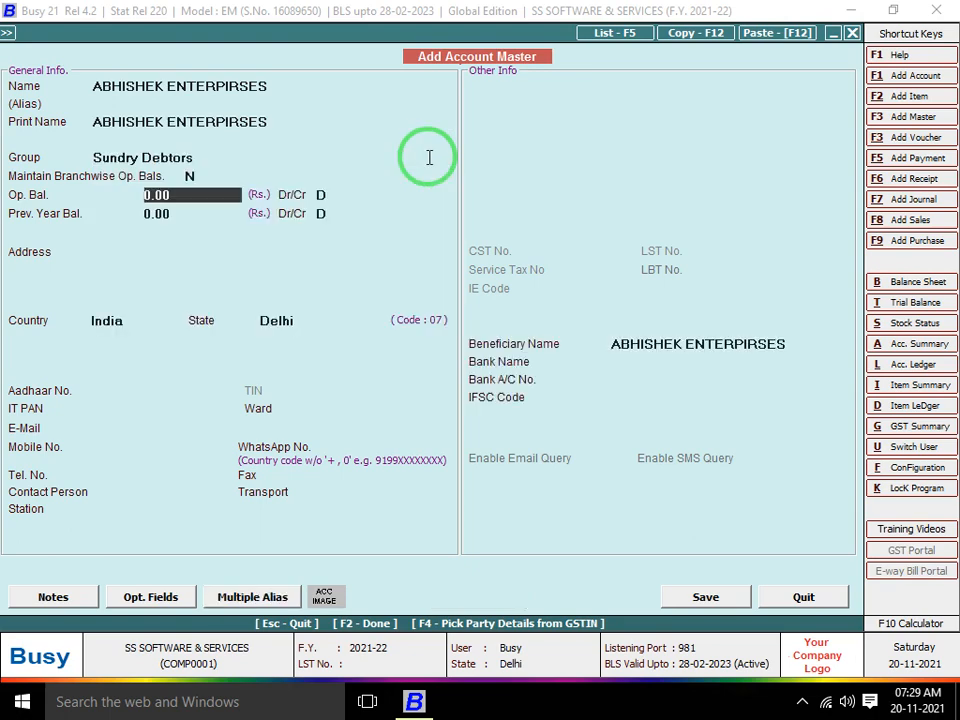
{"action": "key", "text": "Return"}
{"action": "key", "text": "Return"}
{"action": "key", "text": "Return"}
{"action": "key", "text": "Return"}
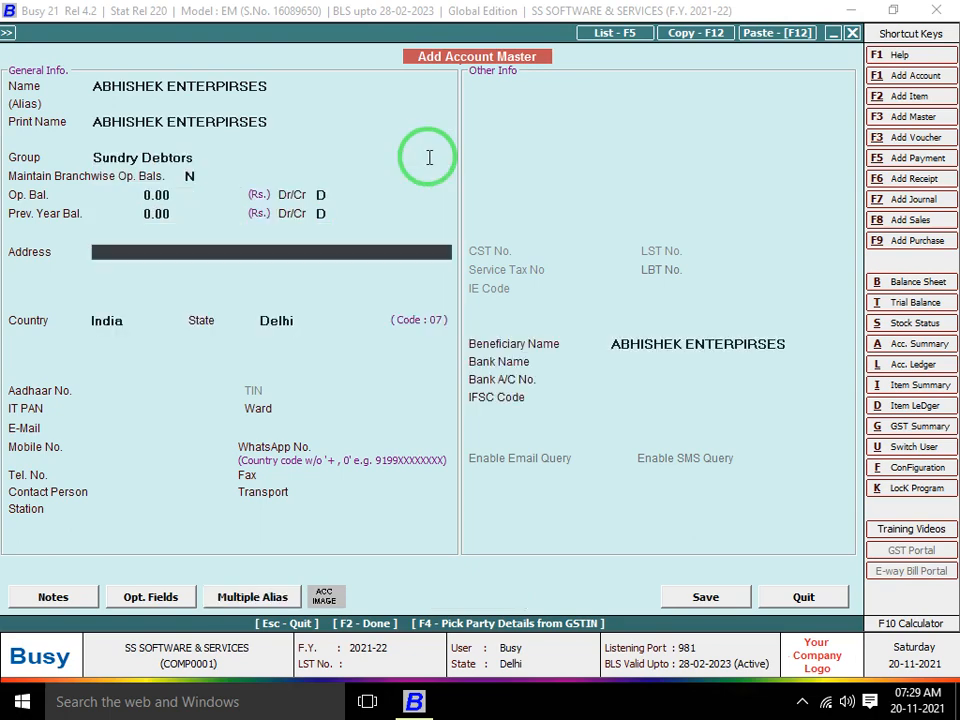
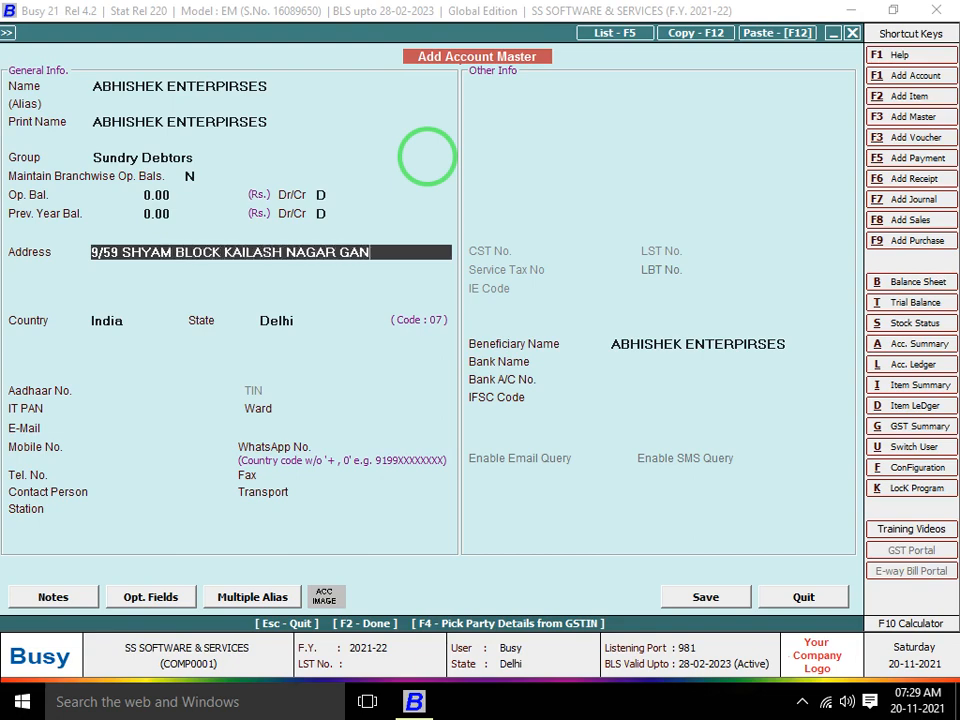
Fill in the party's two-line postal address
{"action": "key", "text": "Return"}
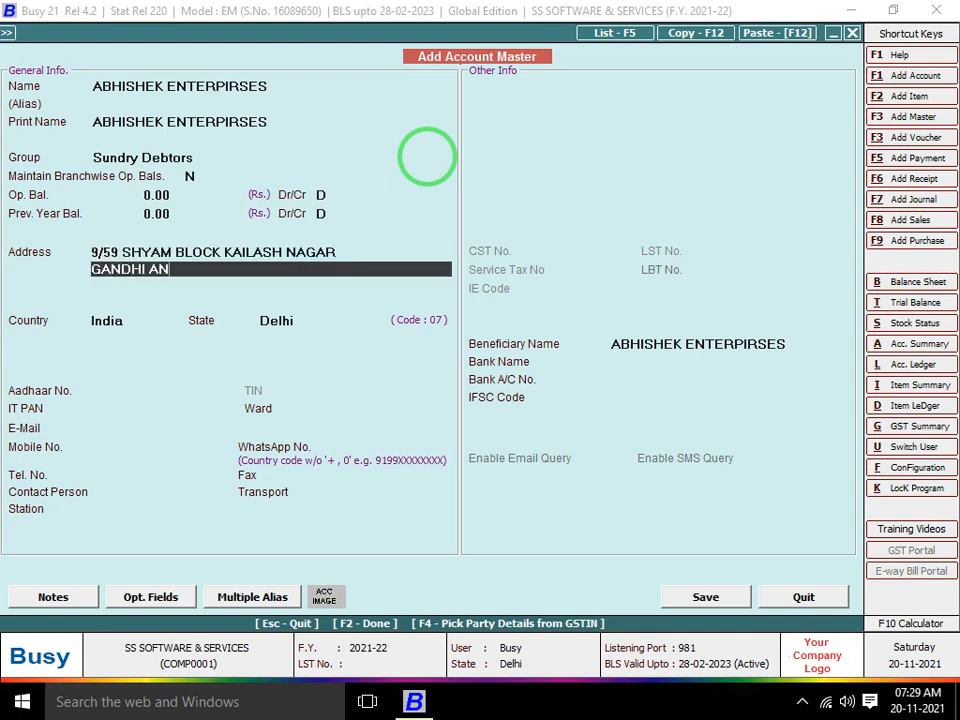
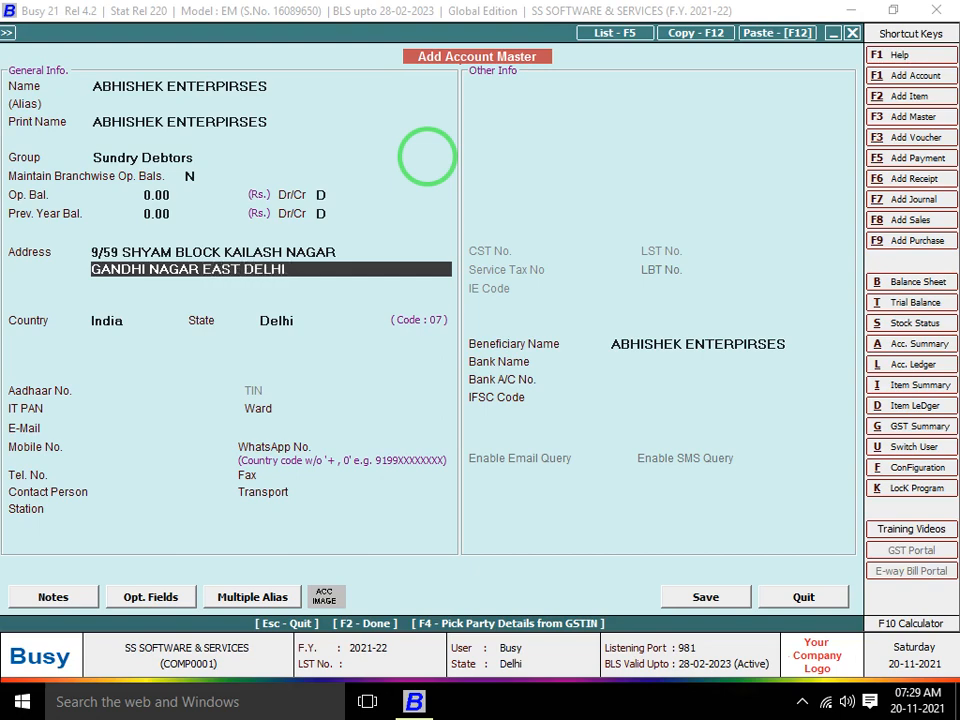
{"action": "key", "text": "Return"}
{"action": "key", "text": "Return"}
{"action": "key", "text": "Return"}
{"action": "key", "text": "Return"}
{"action": "key", "text": "Return"}
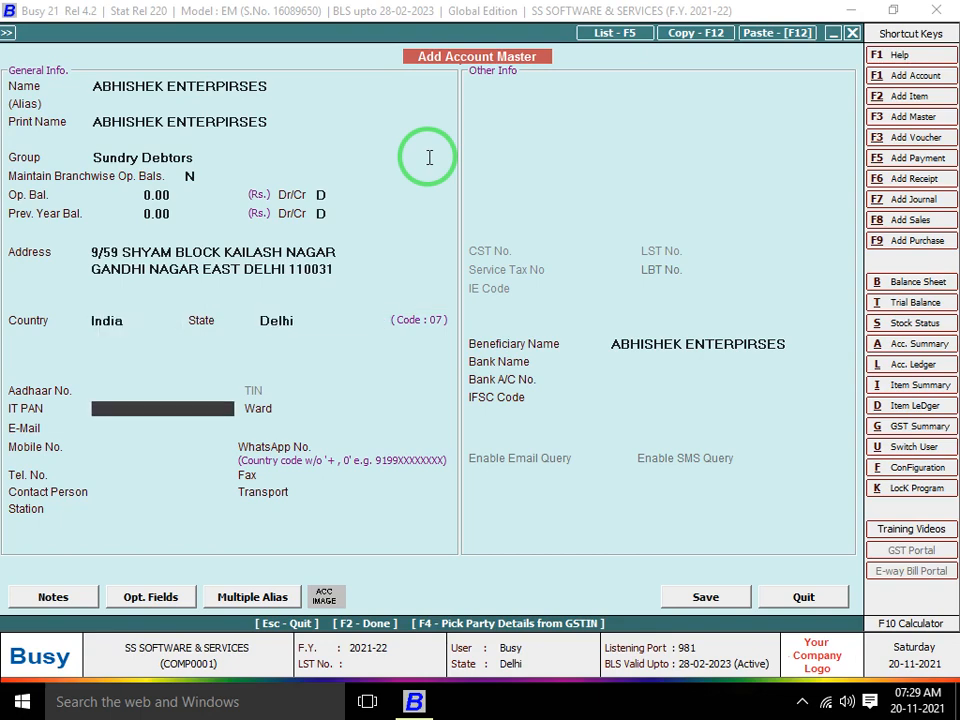
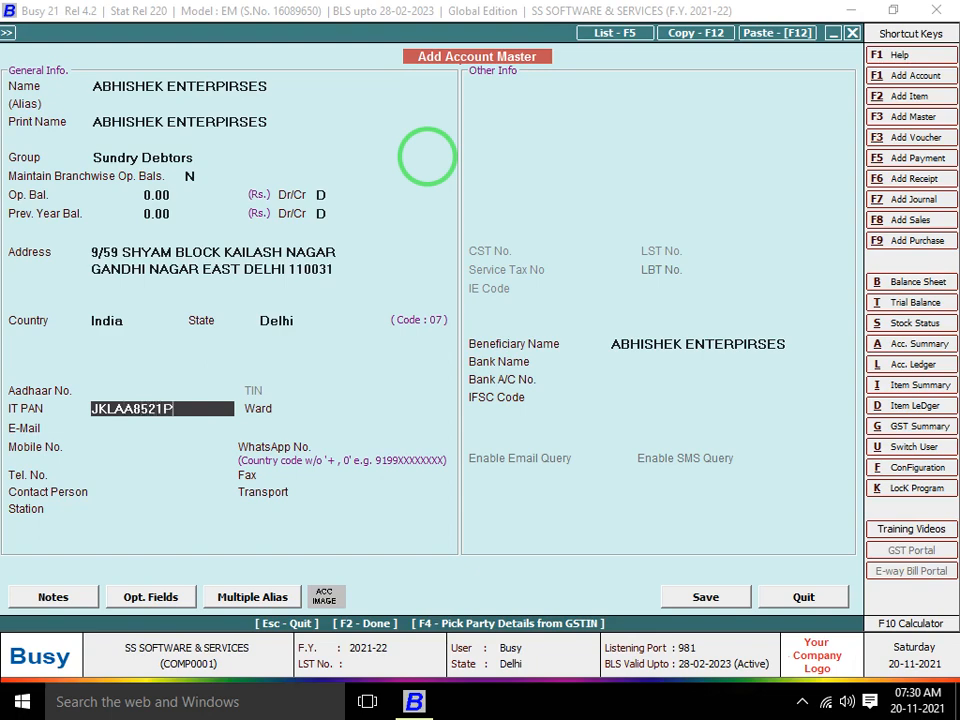
Enter the party's PAN, ward 235, e-mail address and mobile number
{"action": "key", "text": "Return"}
{"action": "type", "text": "235"}
{"action": "key", "text": "Return"}
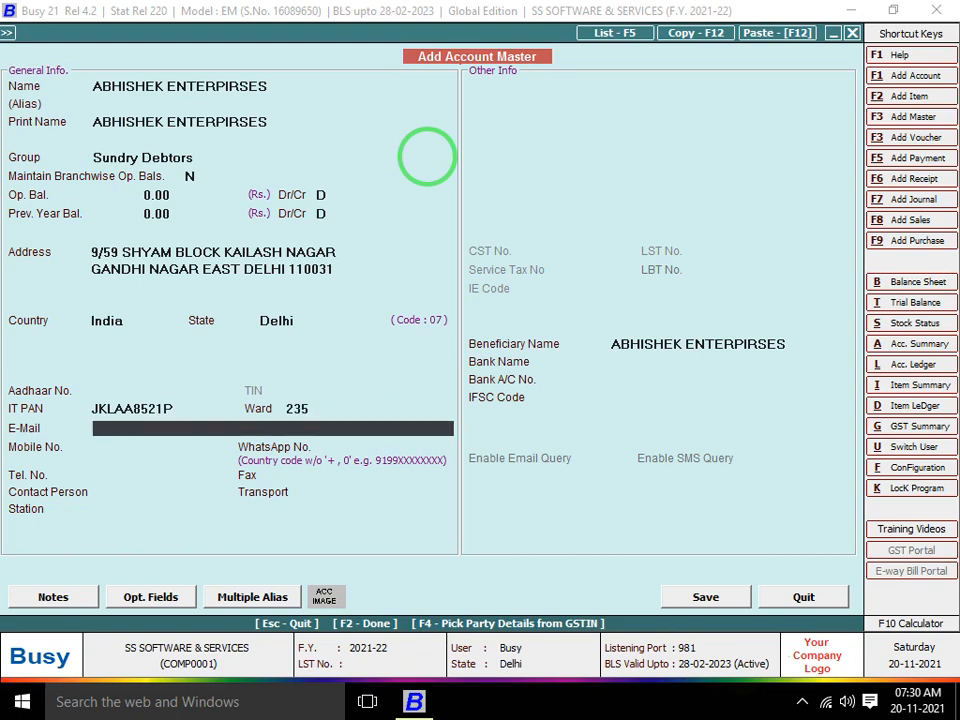
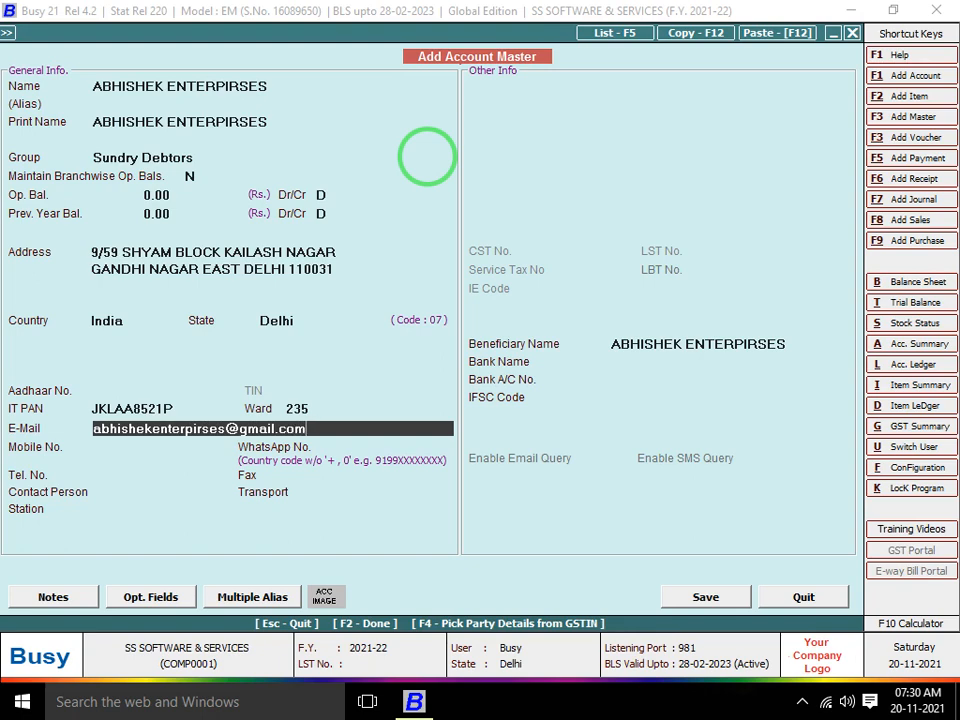
{"action": "key", "text": "Return"}
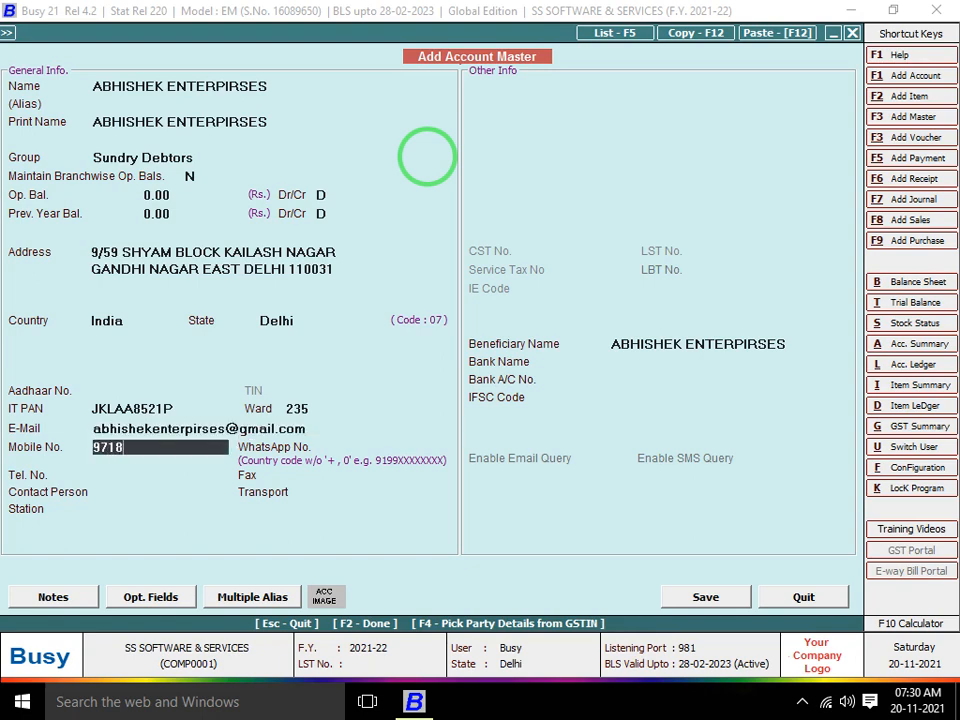
{"action": "key", "text": "Return"}
Fill in the WhatsApp, telephone and fax contact fields
{"action": "key", "text": "Return"}
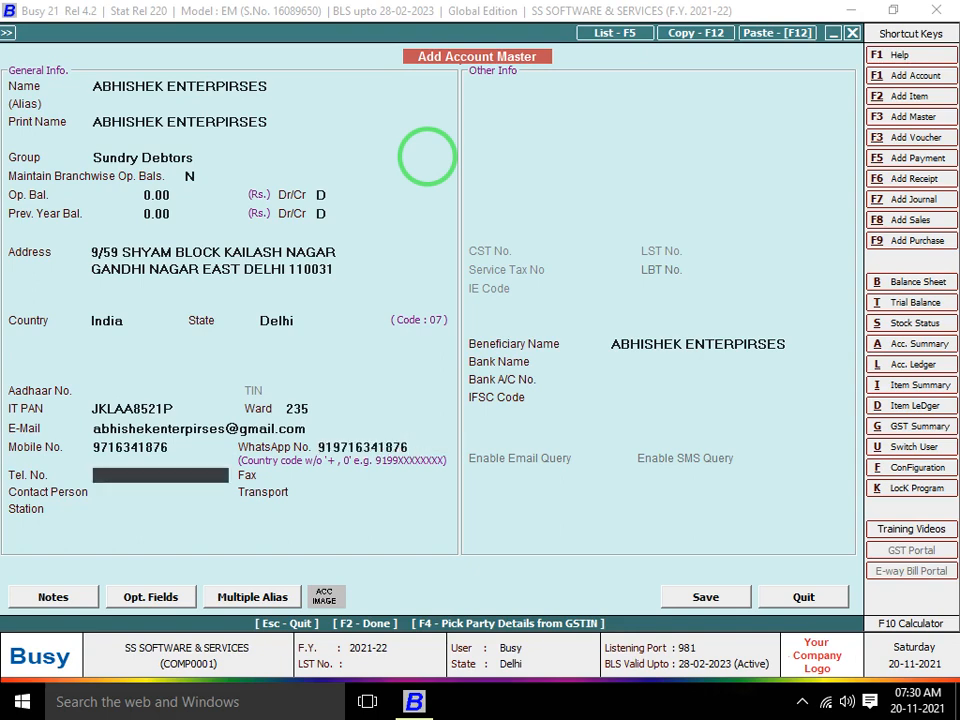
{"action": "type", "text": "ABHISHEK"}
{"action": "key", "text": "Return"}
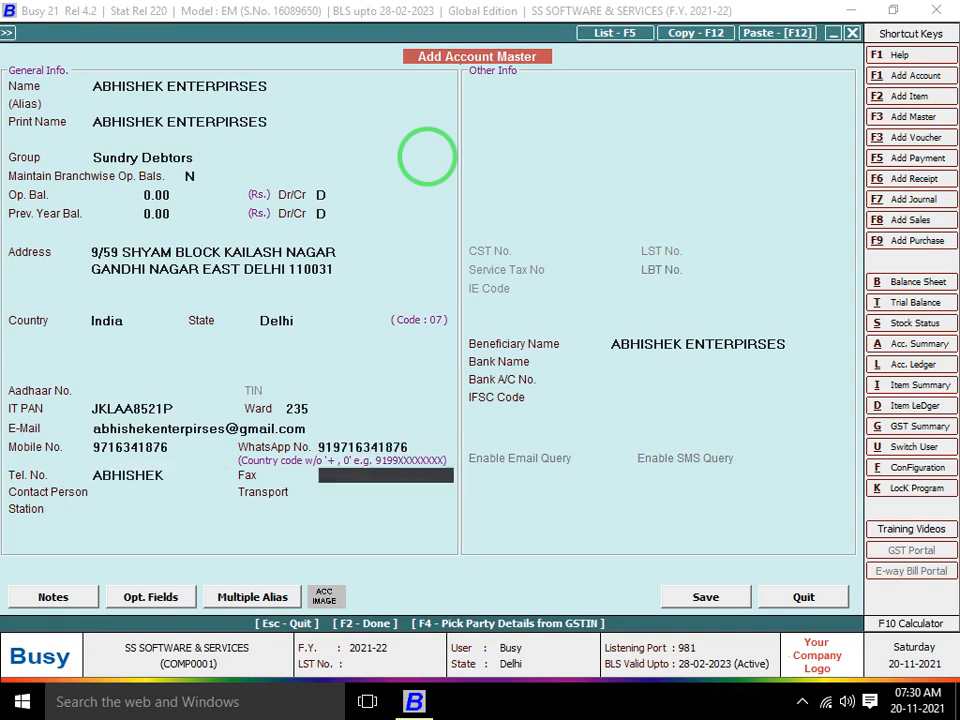
{"action": "type", "text": "00"}
{"action": "key", "text": "BackSpace"}
{"action": "key", "text": "BackSpace"}
{"action": "key", "text": "Return"}
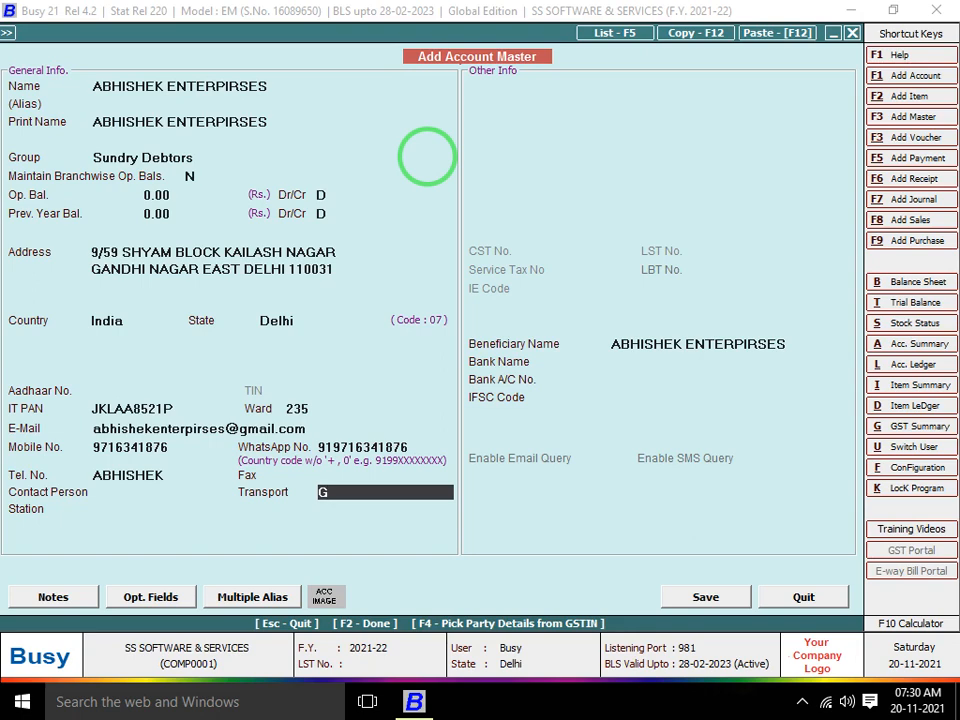
Set the account's transport to JAIPUR GOLDEN
{"action": "type", "text": "ANDHI NAGAR"}
{"action": "key", "text": "Return"}
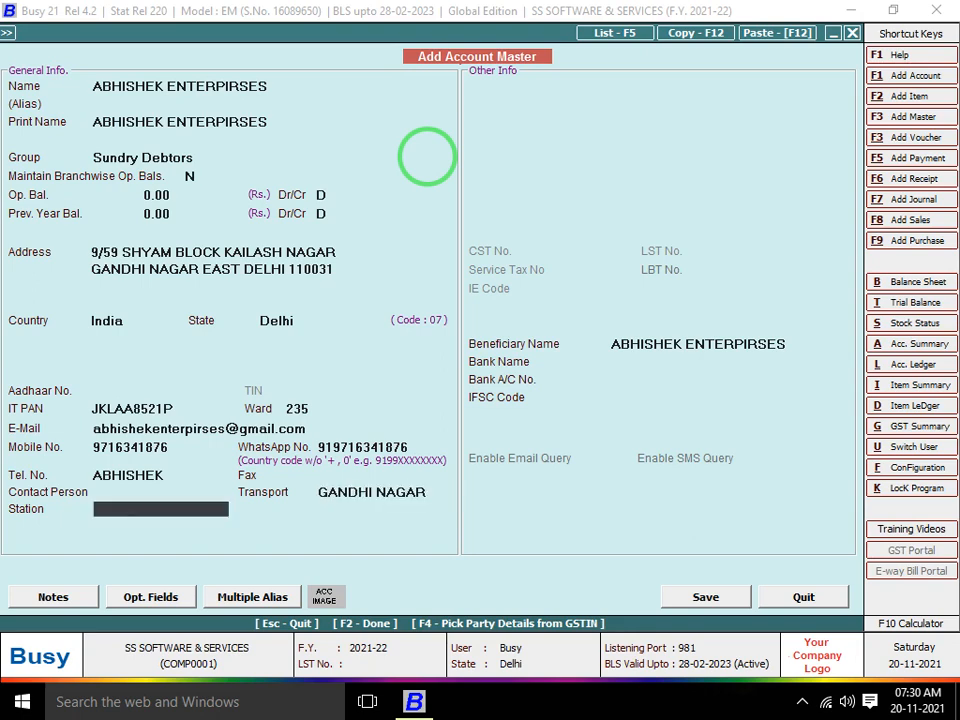
{"action": "key", "text": "Up"}
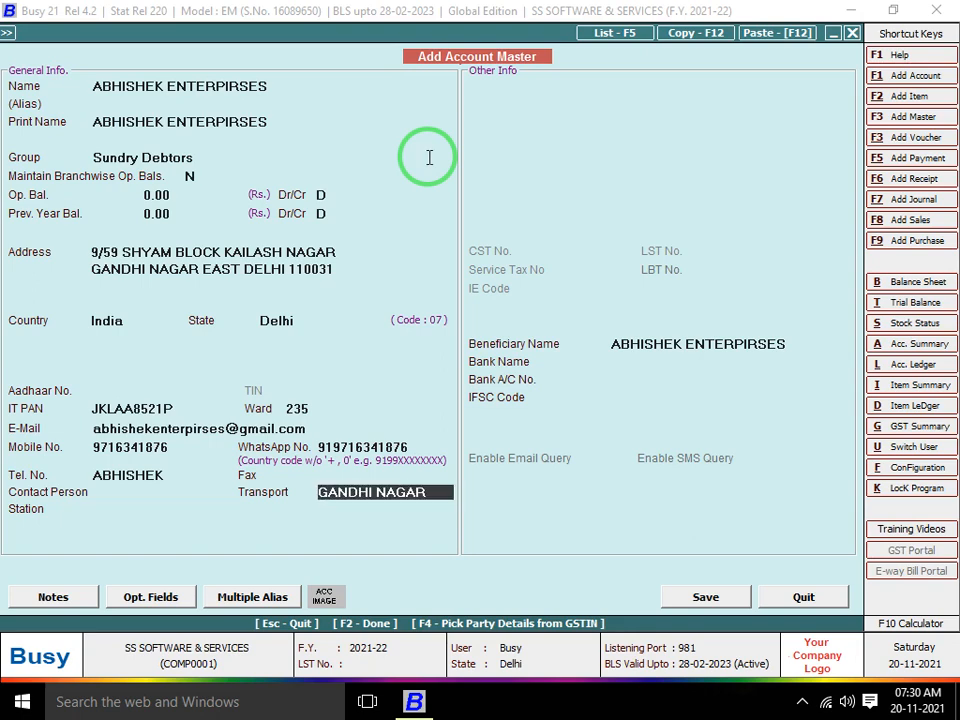
{"action": "type", "text": "R"}
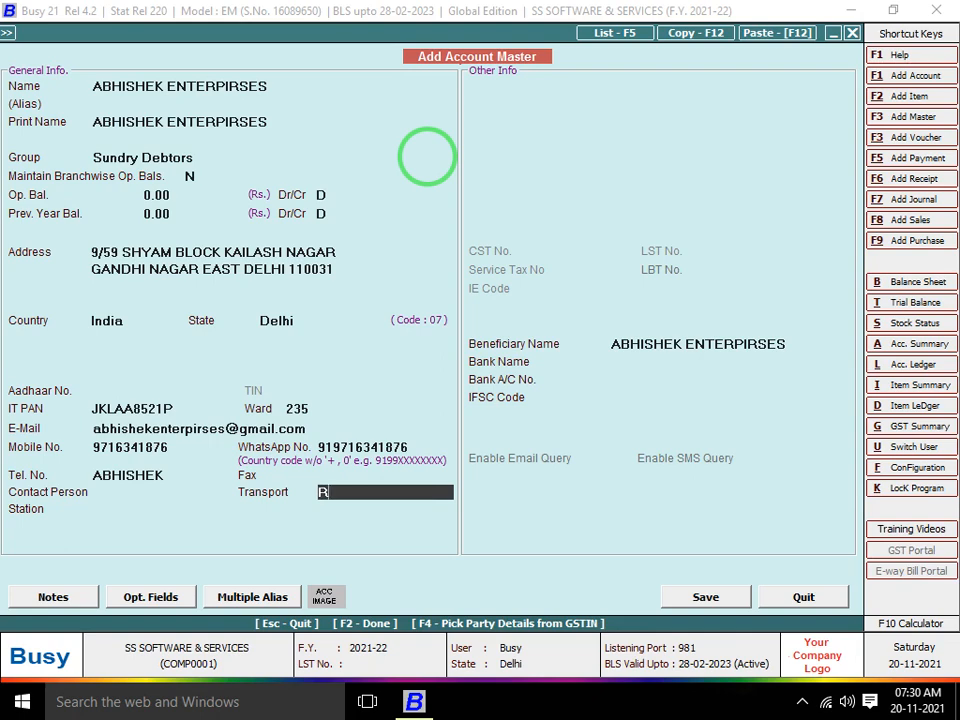
{"action": "key", "text": "BackSpace"}
{"action": "type", "text": "JAIP"}
{"action": "key", "text": "BackSpace"}
{"action": "type", "text": "PUR GOLD"}
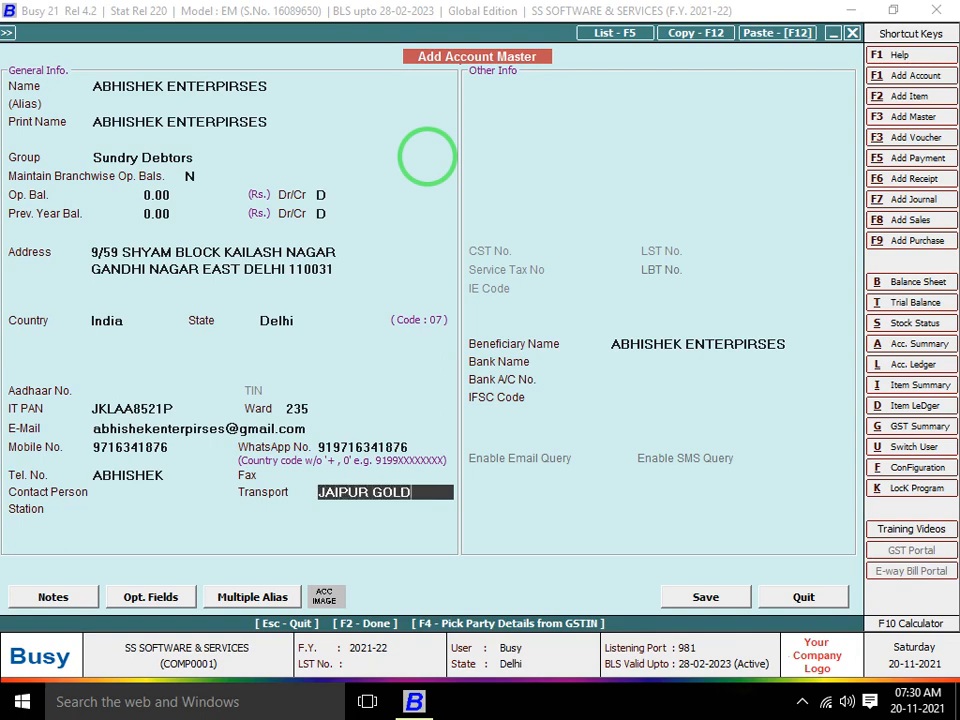
{"action": "type", "text": "EN"}
{"action": "key", "text": "Return"}
Enter the station and save the new party account with F2
{"action": "type", "text": "GA"}
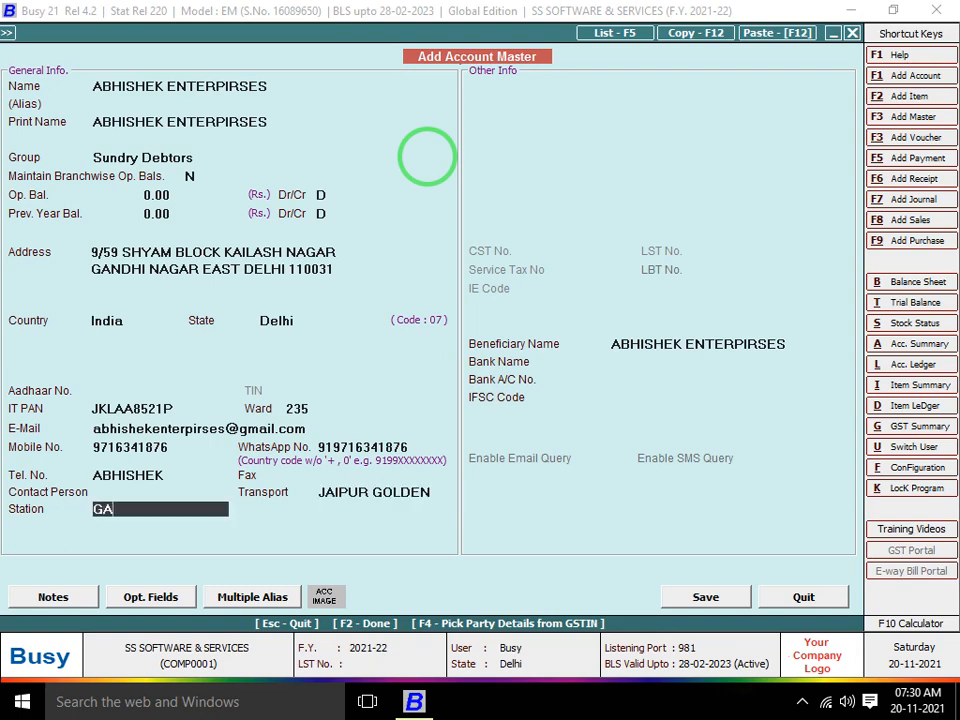
{"action": "type", "text": "NDHI NAGAR"}
{"action": "key", "text": "Return"}
{"action": "key", "text": "Return"}
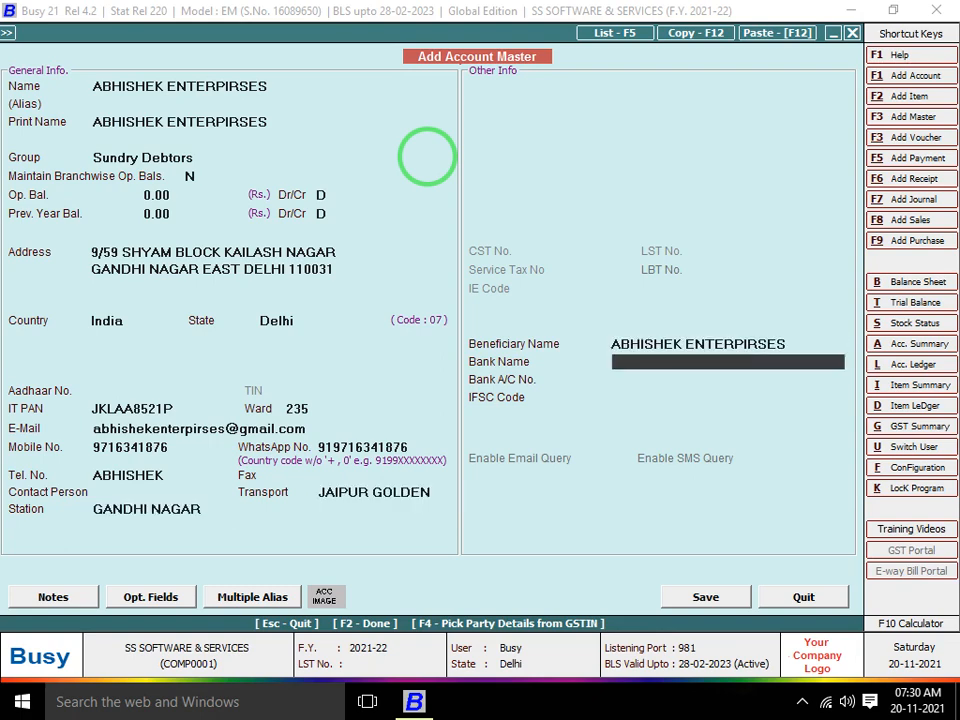
{"action": "key", "text": "Return"}
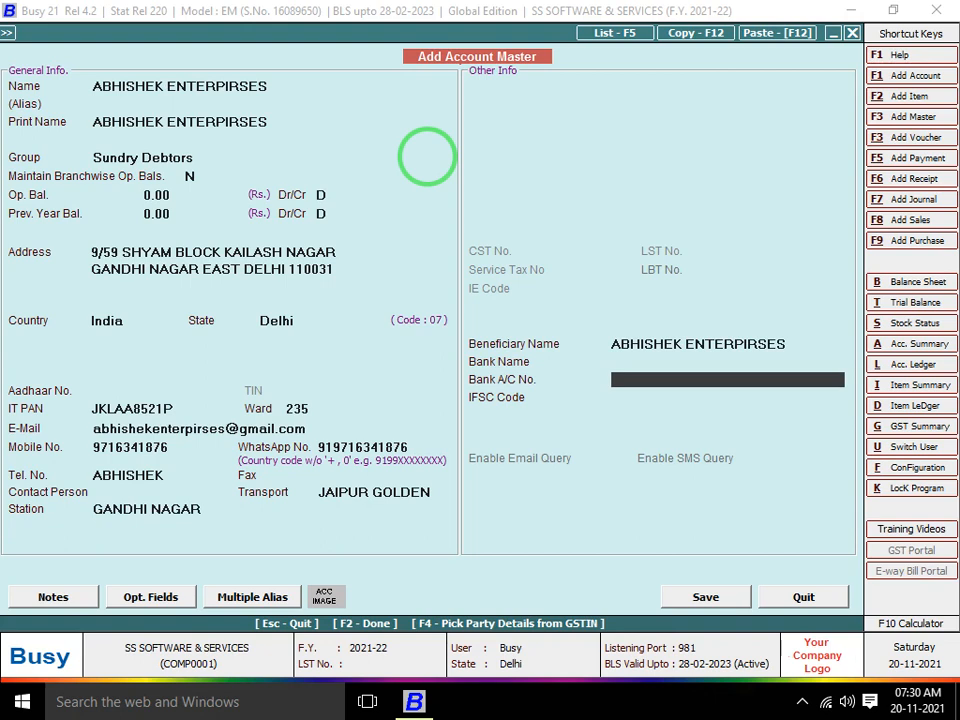
{"action": "key", "text": "F2"}
{"action": "key", "text": "F2"}
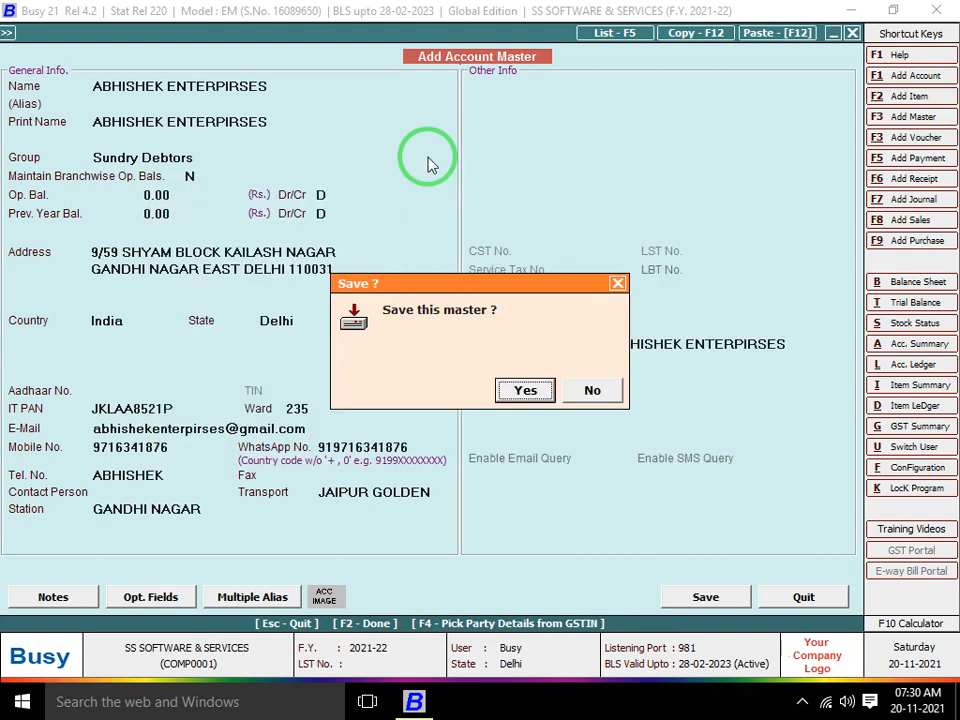
{"action": "key", "text": "Return"}
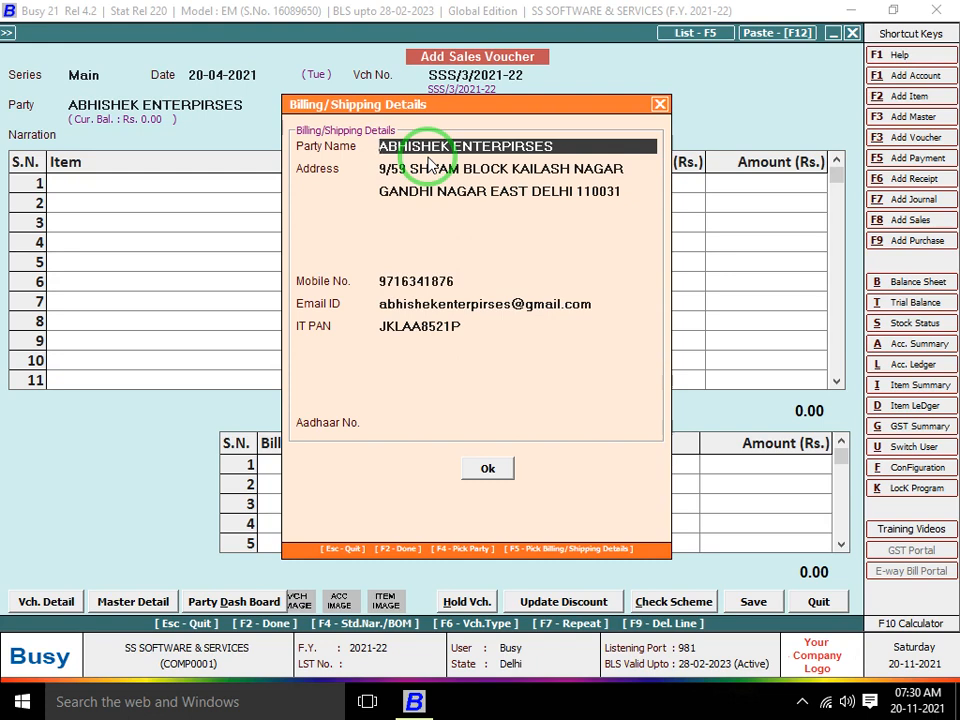
Replace the voucher's shipping address with a different two-line address
{"action": "key", "text": "Return"}
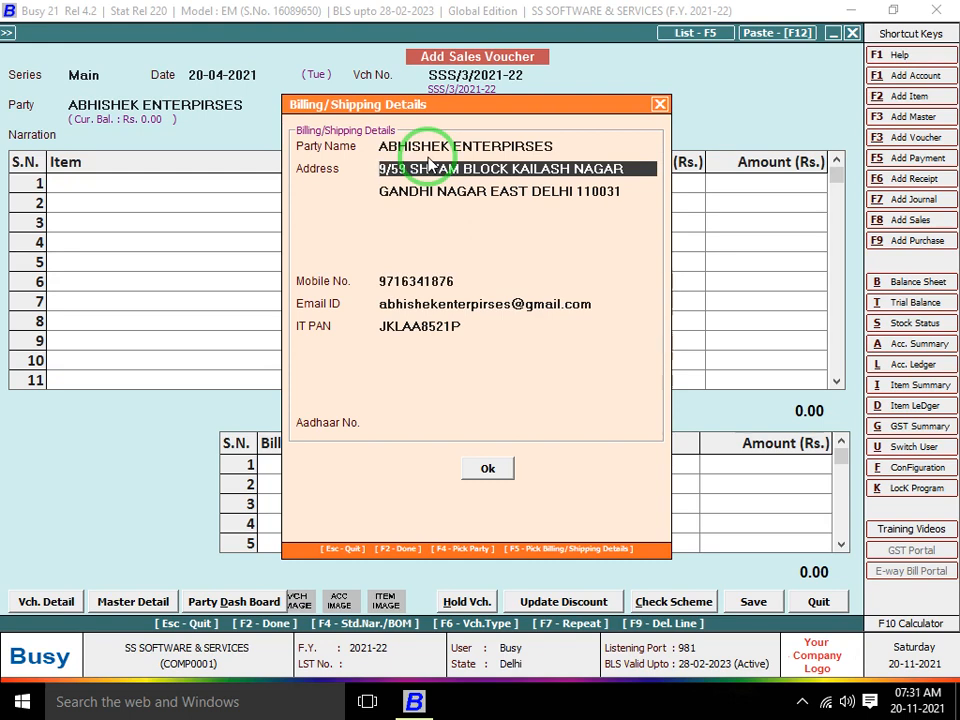
{"action": "key", "text": "BackSpace"}
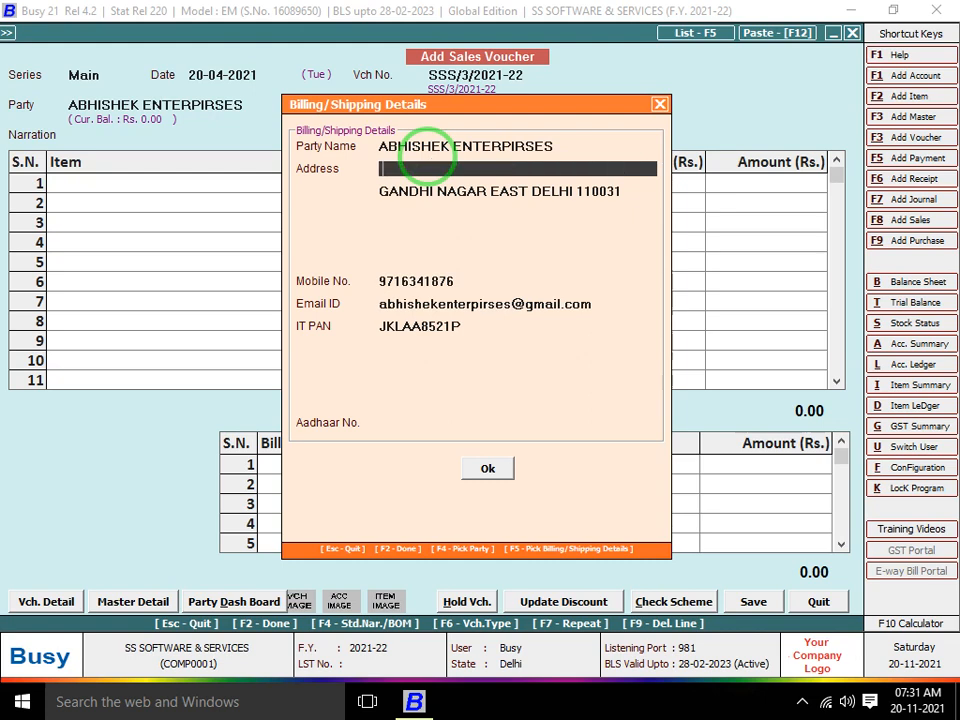
{"action": "key", "text": "Down"}
{"action": "key", "text": "BackSpace"}
{"action": "key", "text": "Up"}
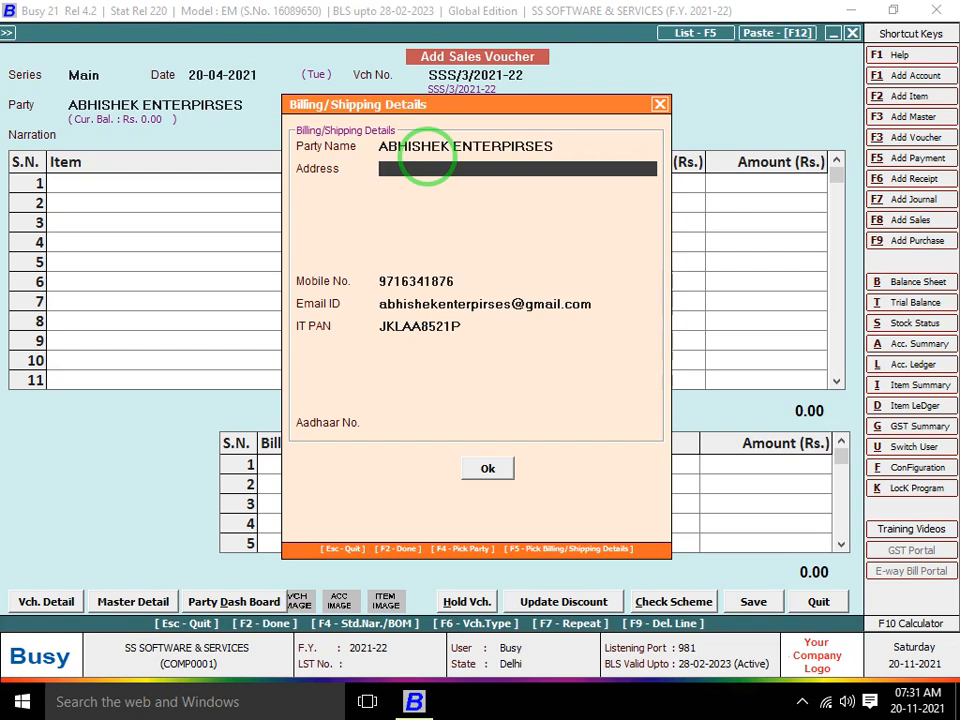
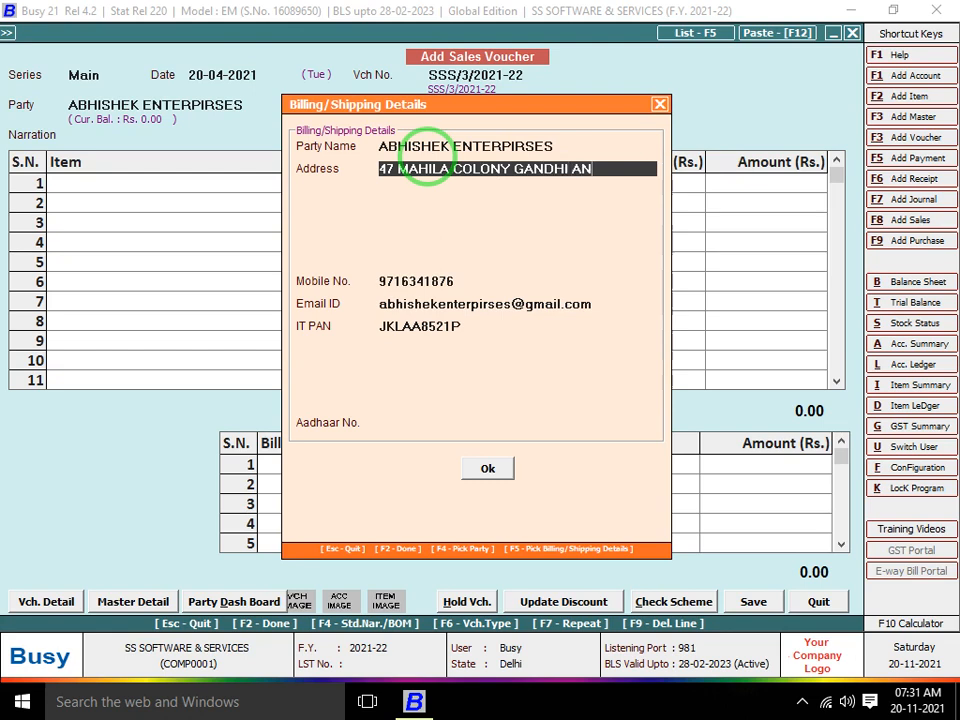
{"action": "key", "text": "Return"}
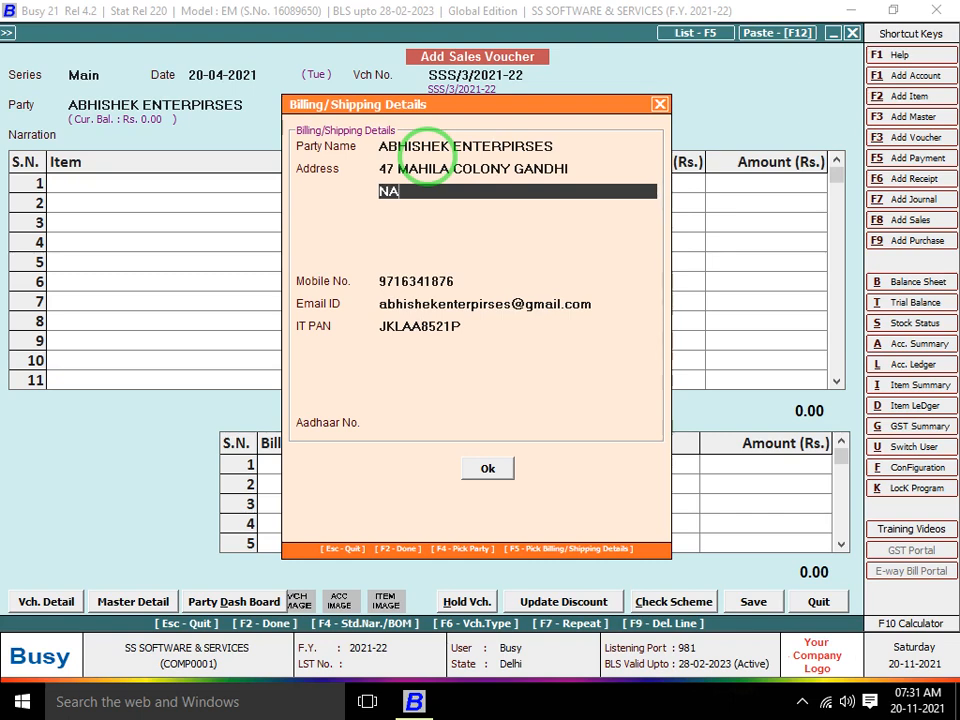
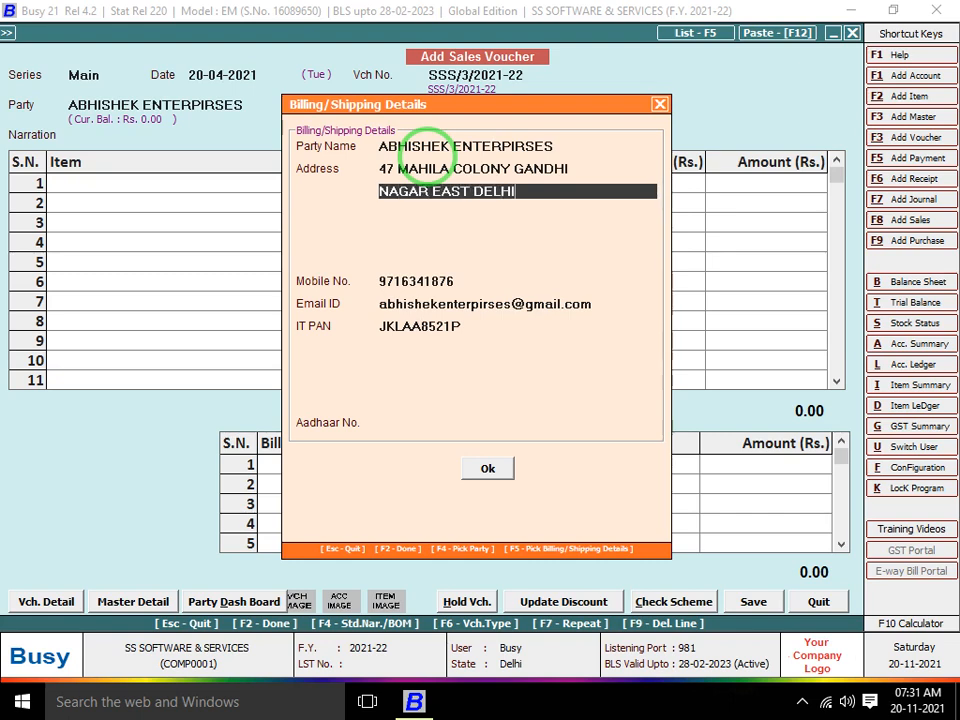
{"action": "key", "text": "Return"}
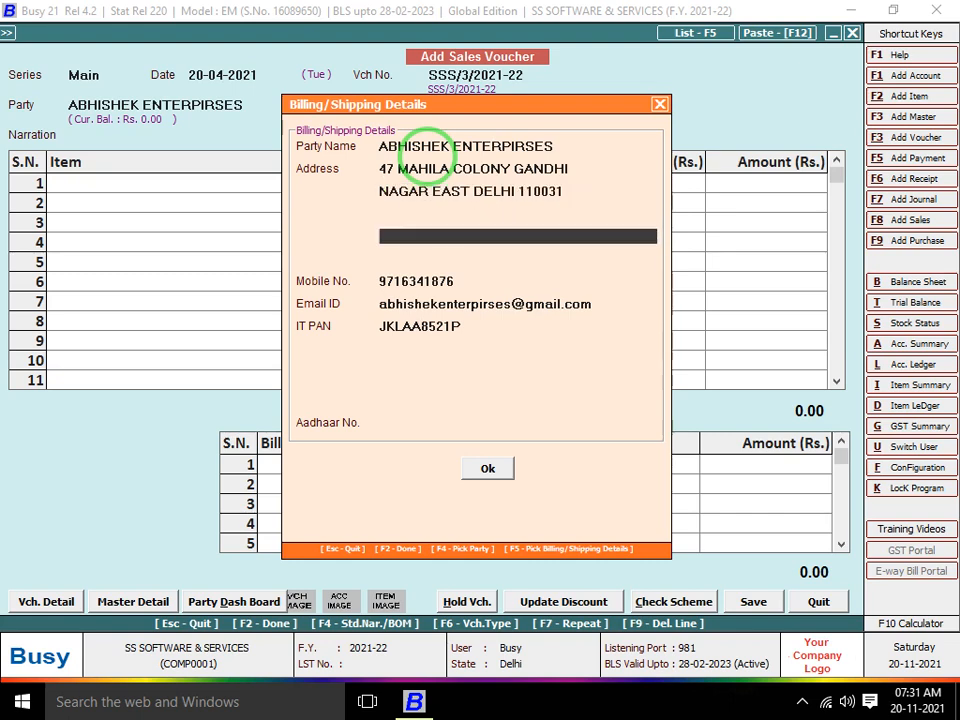
Enter a different mobile number and accept the billing/shipping details
{"action": "key", "text": "Return"}
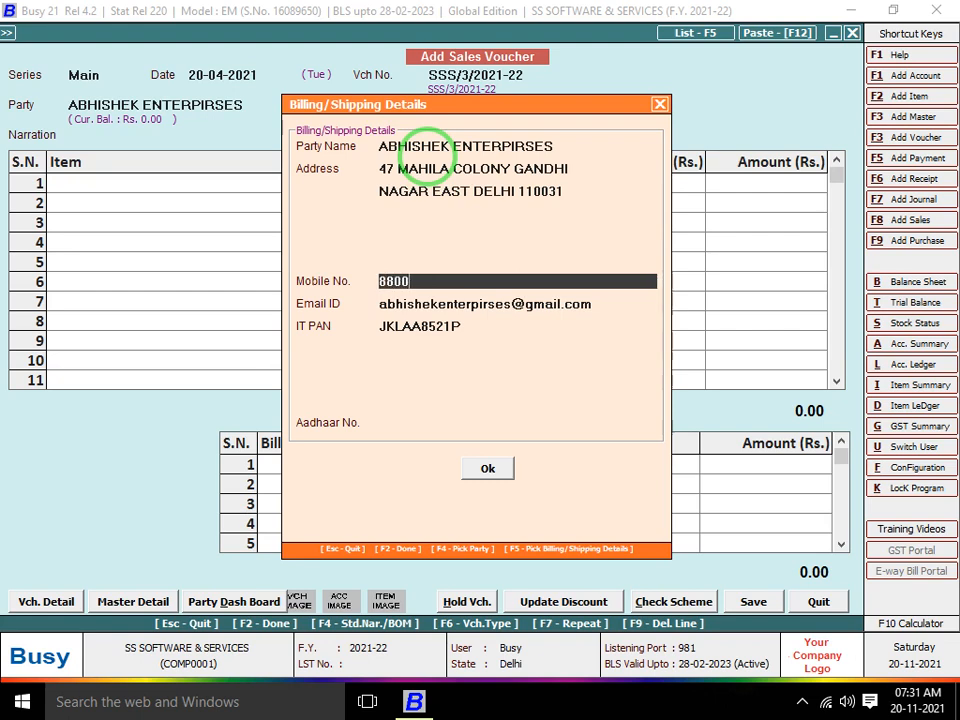
{"action": "key", "text": "Return"}
{"action": "key", "text": "Return"}
{"action": "key", "text": "Return"}
{"action": "key", "text": "Return"}
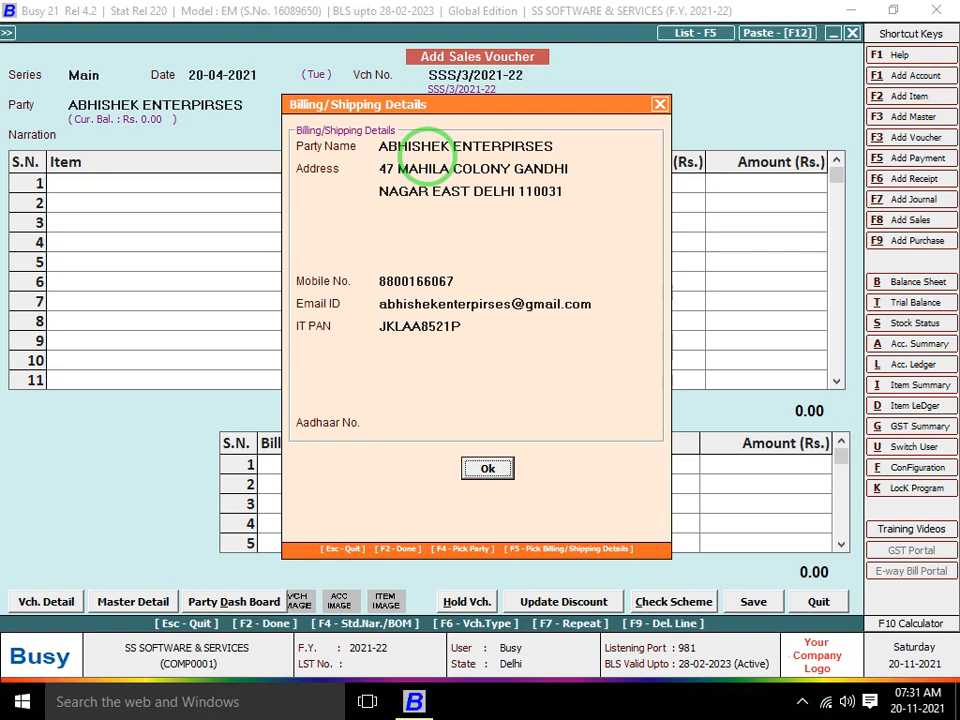
{"action": "key", "text": "Return"}
{"action": "key", "text": "Return"}
{"action": "key", "text": "Return"}
{"action": "key", "text": "Return"}
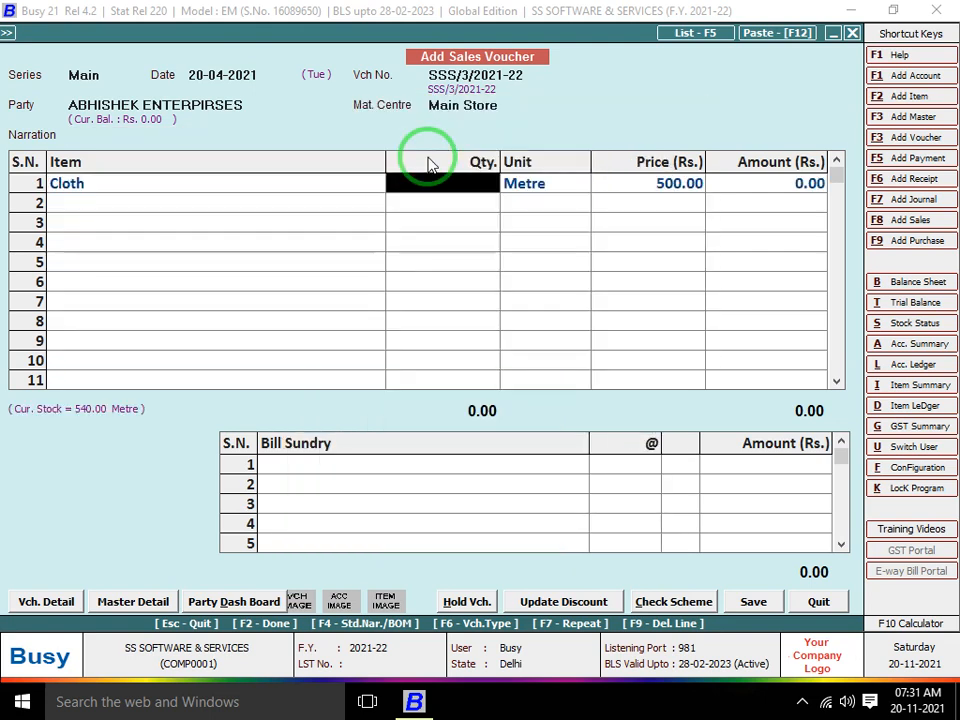
Enter 100 metres of Cloth, save the 50,000.00 voucher and agree to print it
{"action": "type", "text": "100"}
{"action": "key", "text": "Return"}
{"action": "key", "text": "Return"}
{"action": "key", "text": "Return"}
{"action": "key", "text": "Return"}
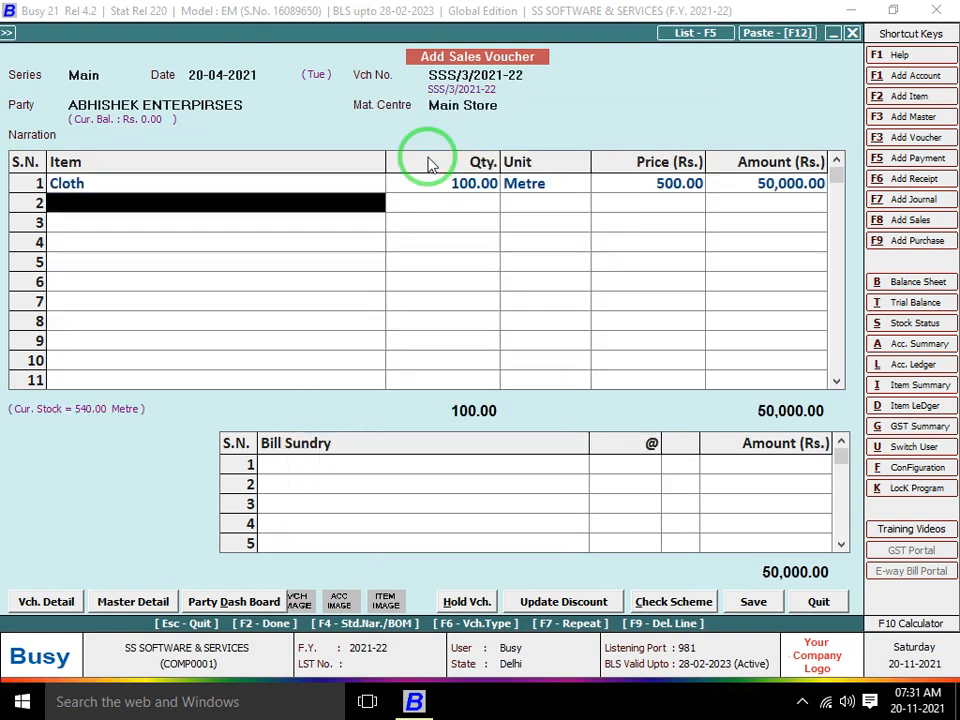
{"action": "key", "text": "Return"}
{"action": "key", "text": "Return"}
{"action": "key", "text": "Return"}
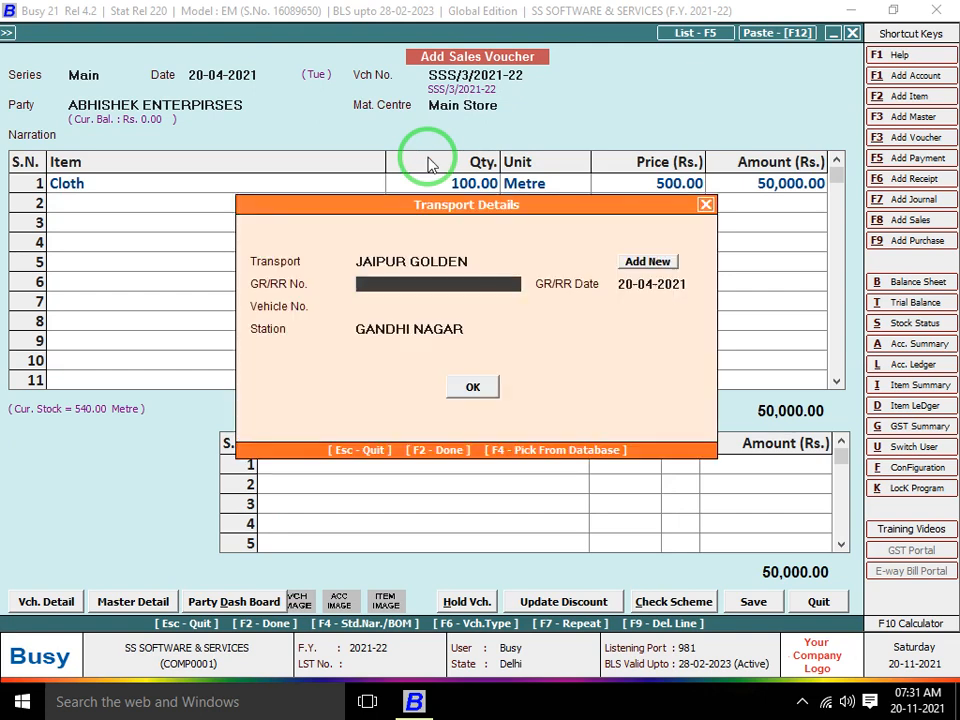
{"action": "key", "text": "Return"}
{"action": "key", "text": "Return"}
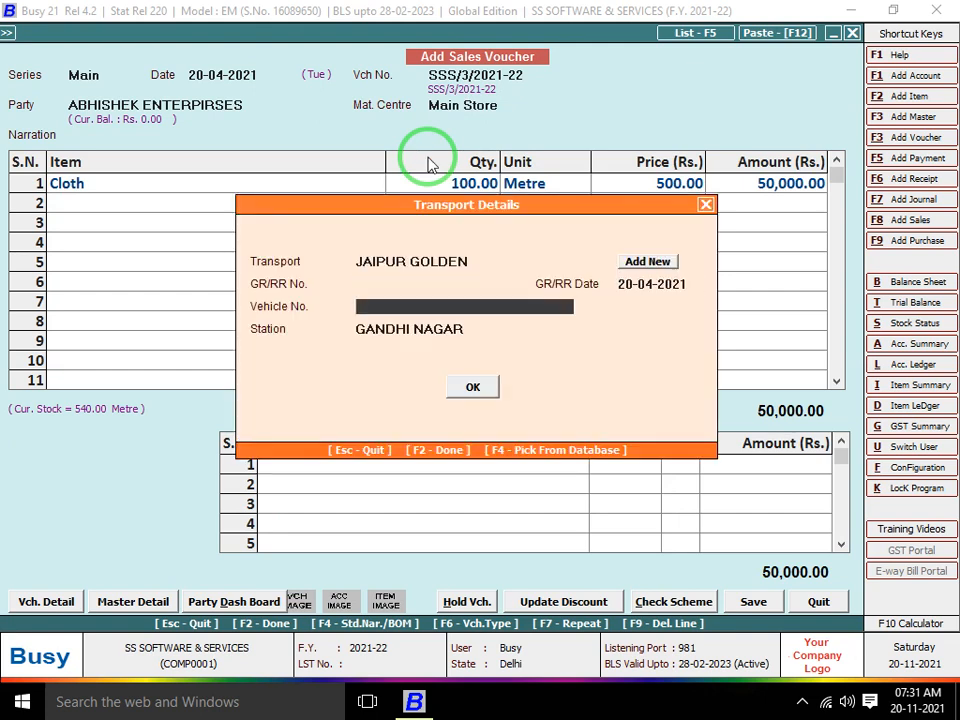
{"action": "key", "text": "Return"}
{"action": "key", "text": "Return"}
{"action": "key", "text": "Return"}
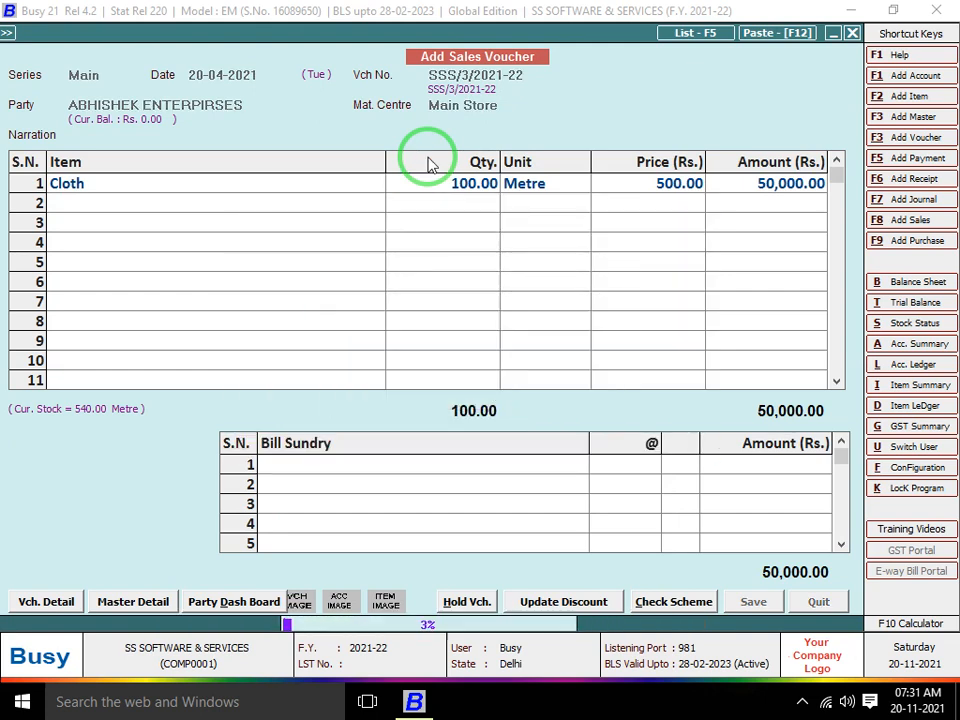
{"action": "key", "text": "Return"}
{"action": "key", "text": "Return"}
{"action": "key", "text": "Return"}
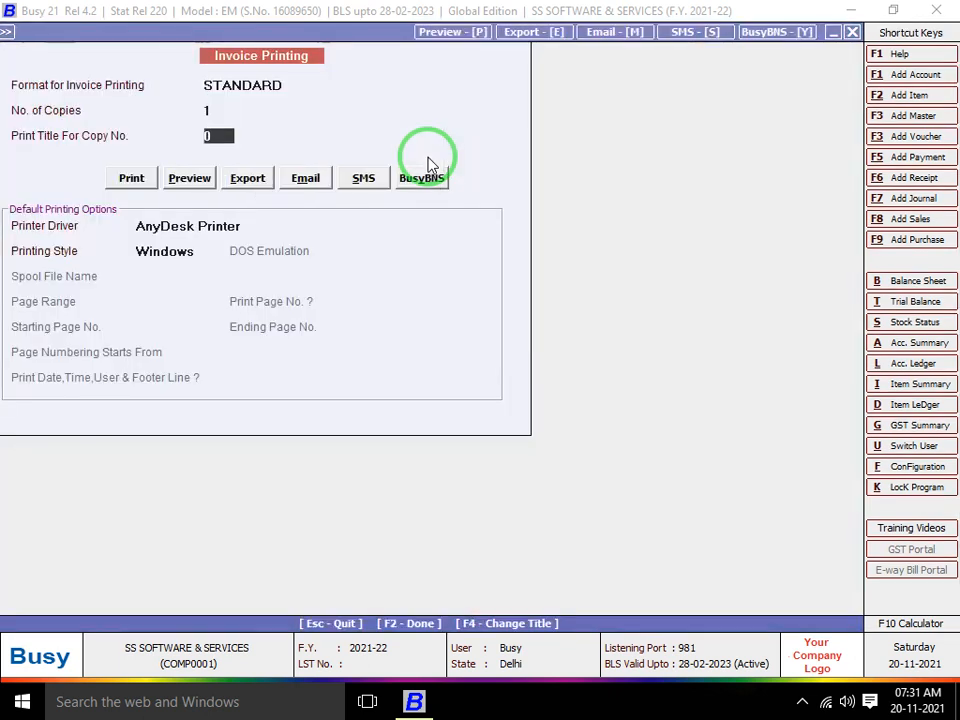
Preview the invoice in STANDARD format, then close the preview
{"action": "key", "text": "Return"}
{"action": "key", "text": "Right"}
{"action": "key", "text": "Return"}
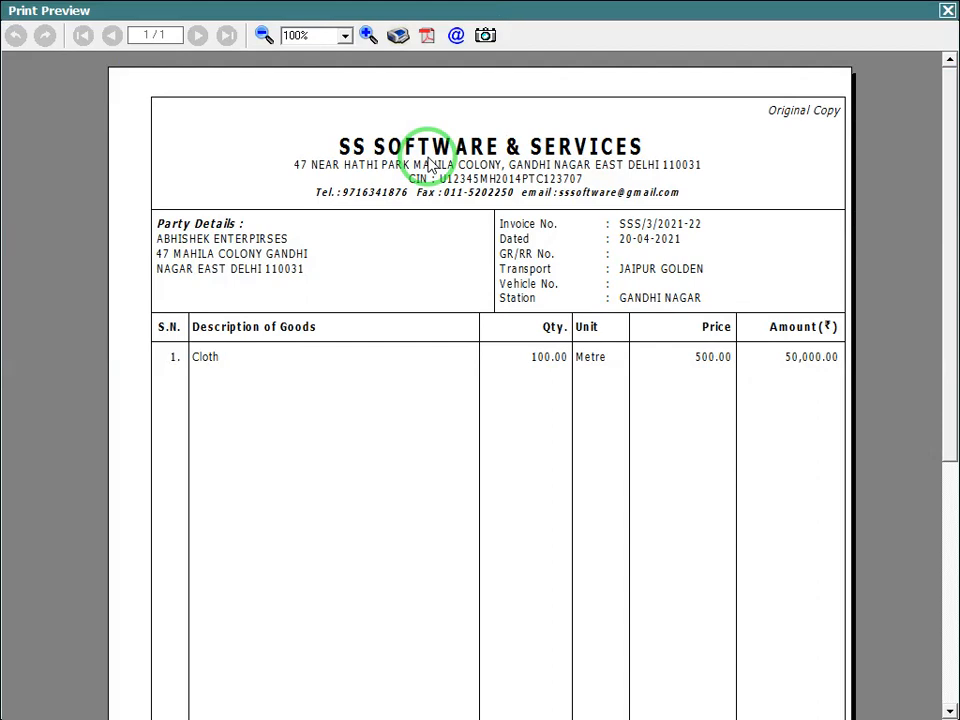
{"action": "key", "text": "Escape"}
{"action": "key", "text": "Escape"}
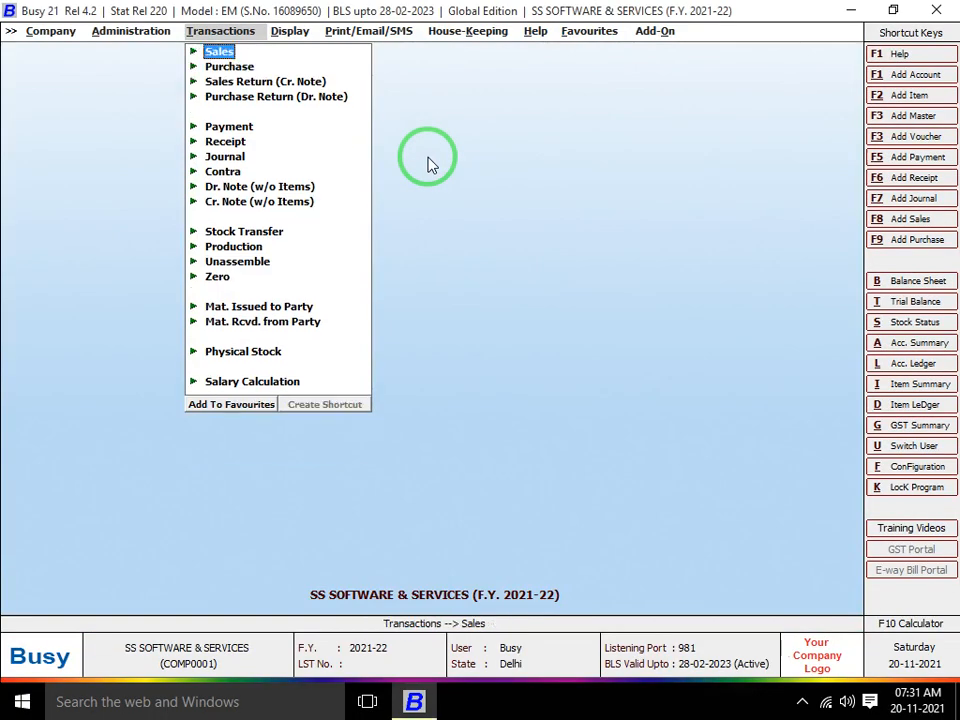
Go to the Standard document printing configurations under Administration > Configuration
{"action": "key", "text": "Left"}
{"action": "key", "text": "Return"}
{"action": "key", "text": "Down"}
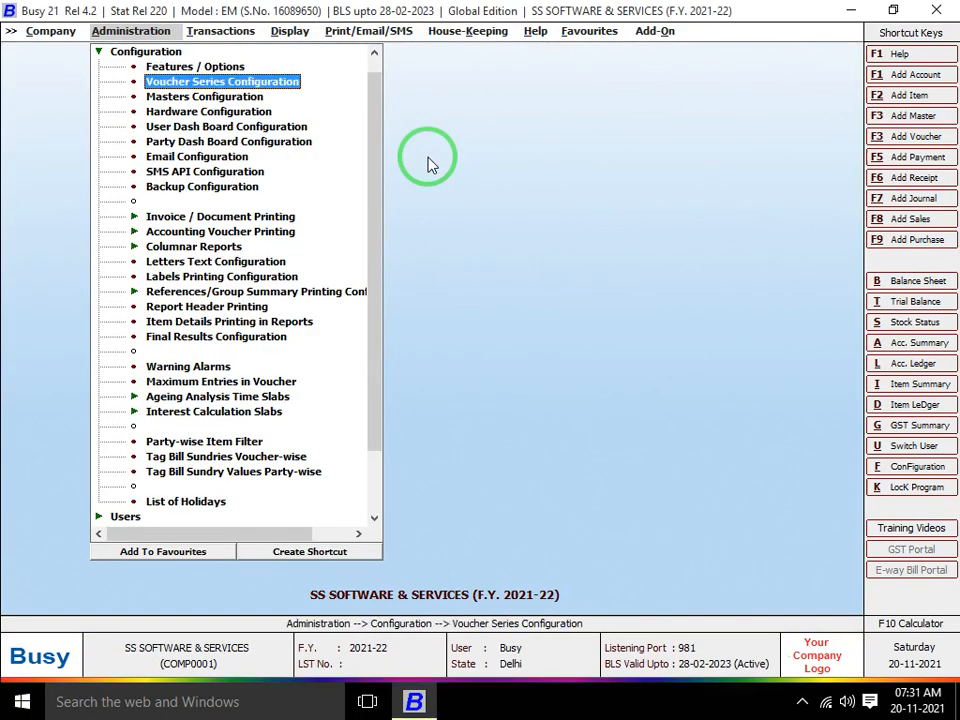
{"action": "key", "text": "Return"}
{"action": "key", "text": "Escape"}
{"action": "key", "text": "Down"}
{"action": "key", "text": "Down"}
{"action": "key", "text": "Down"}
{"action": "key", "text": "Down"}
{"action": "key", "text": "Down"}
{"action": "key", "text": "Down"}
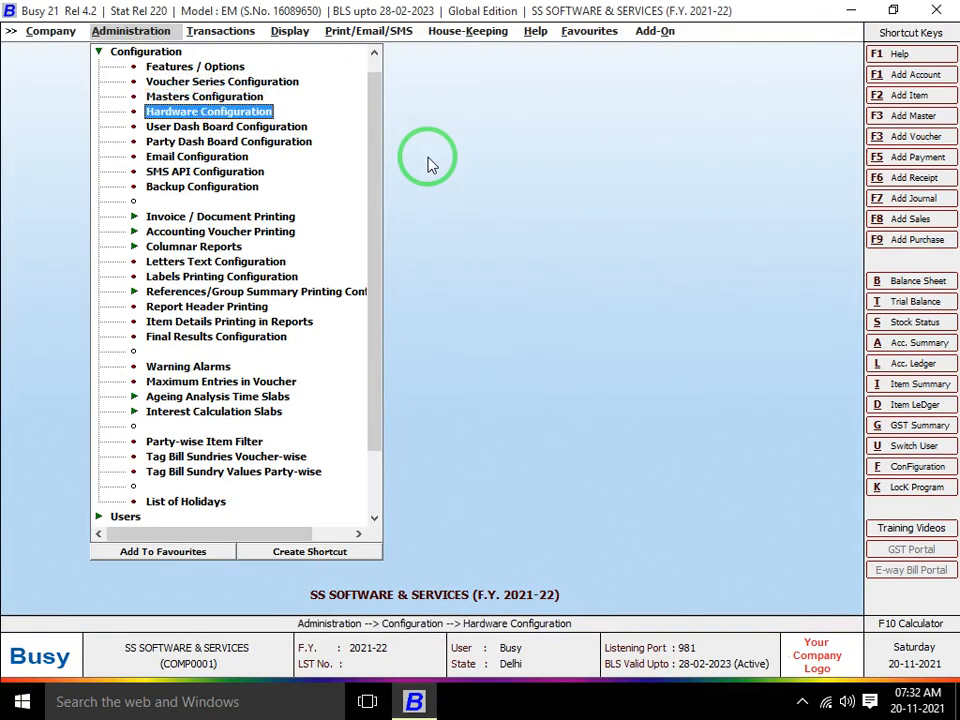
{"action": "key", "text": "Down"}
{"action": "key", "text": "Down"}
{"action": "key", "text": "Return"}
{"action": "key", "text": "Return"}
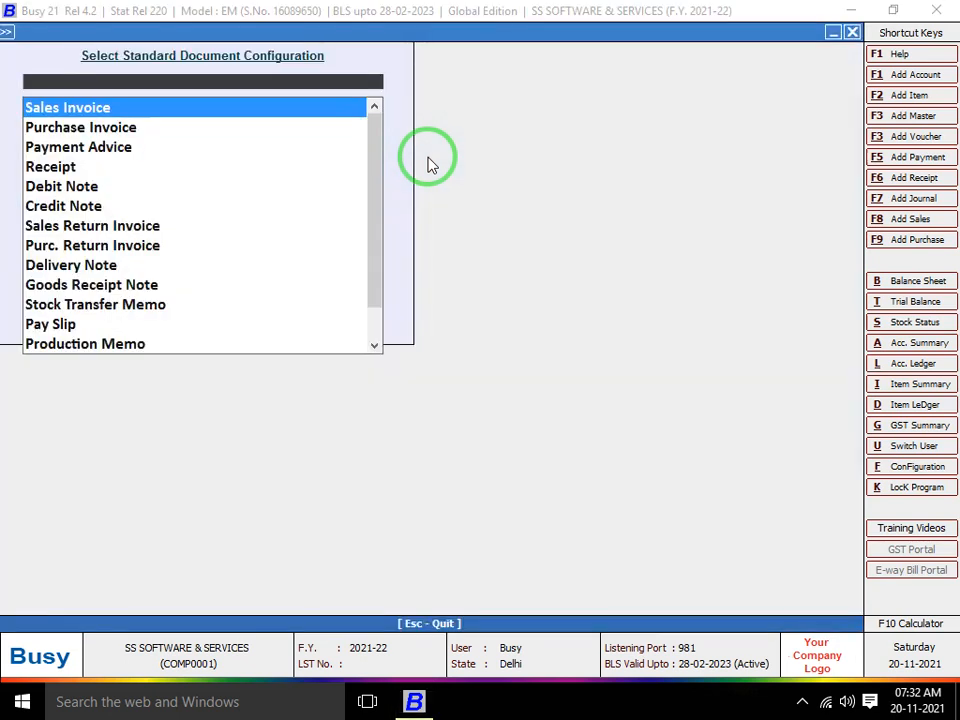
{"action": "key", "text": "Return"}
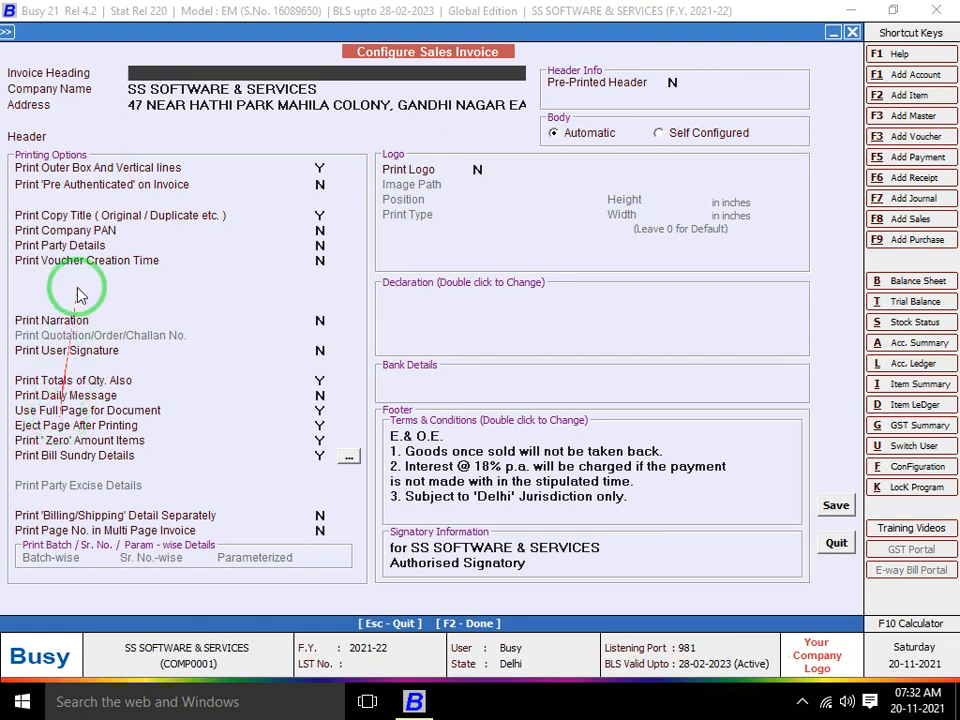
Set Sales Invoice's Print 'Billing/Shipping' Detail Separately to Y and save
{"action": "left_click", "coordinate": [92, 220]}
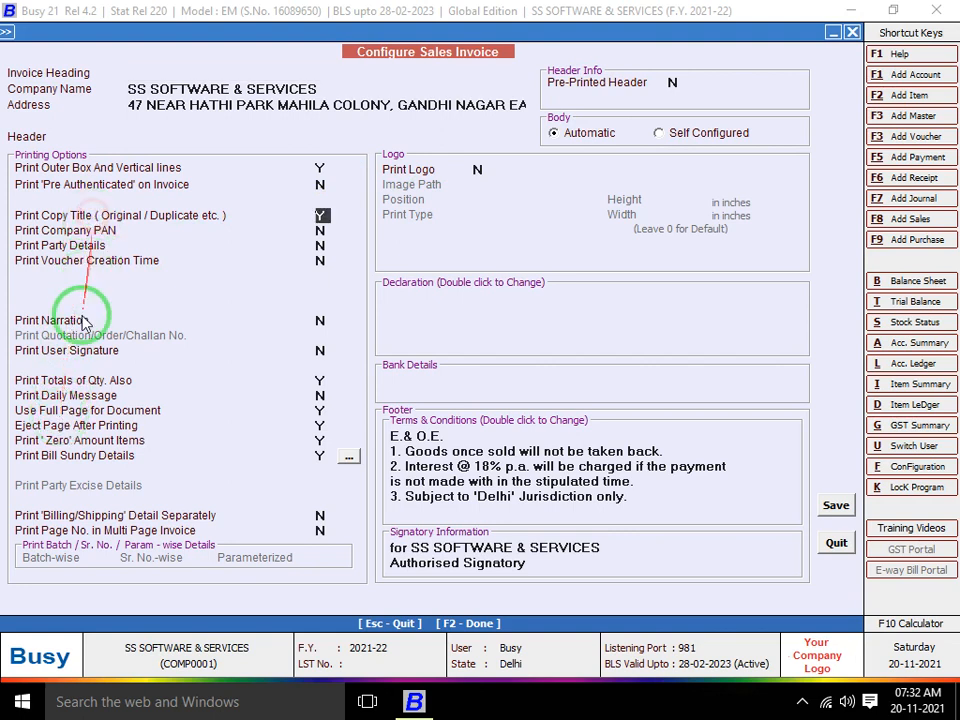
{"action": "left_click", "coordinate": [66, 395]}
{"action": "left_click", "coordinate": [322, 518]}
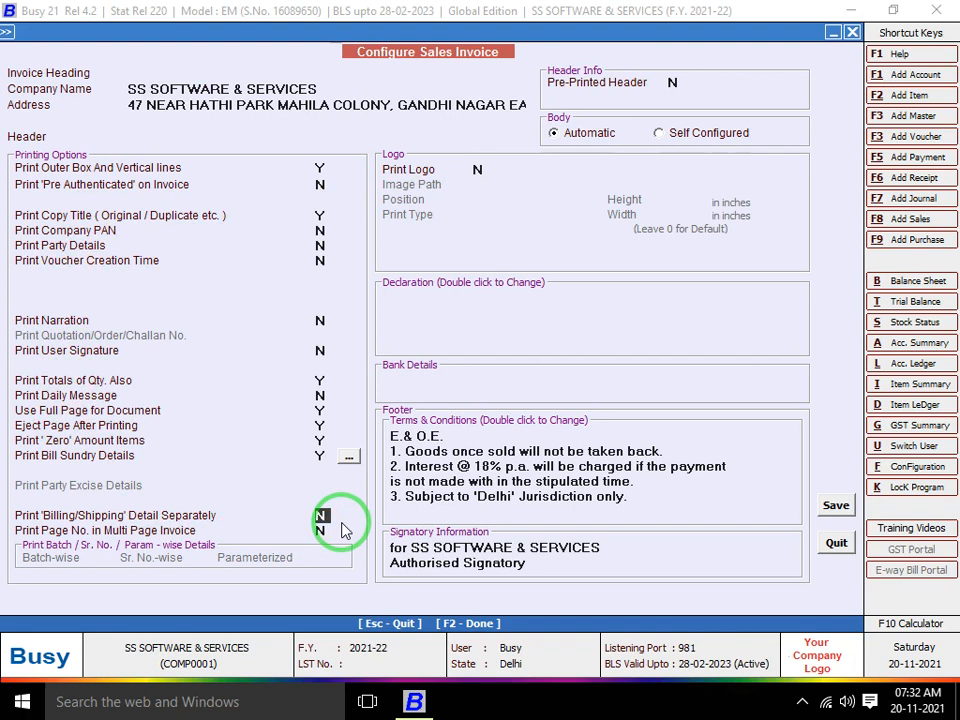
{"action": "type", "text": "y"}
{"action": "key", "text": "Return"}
{"action": "key", "text": "F2"}
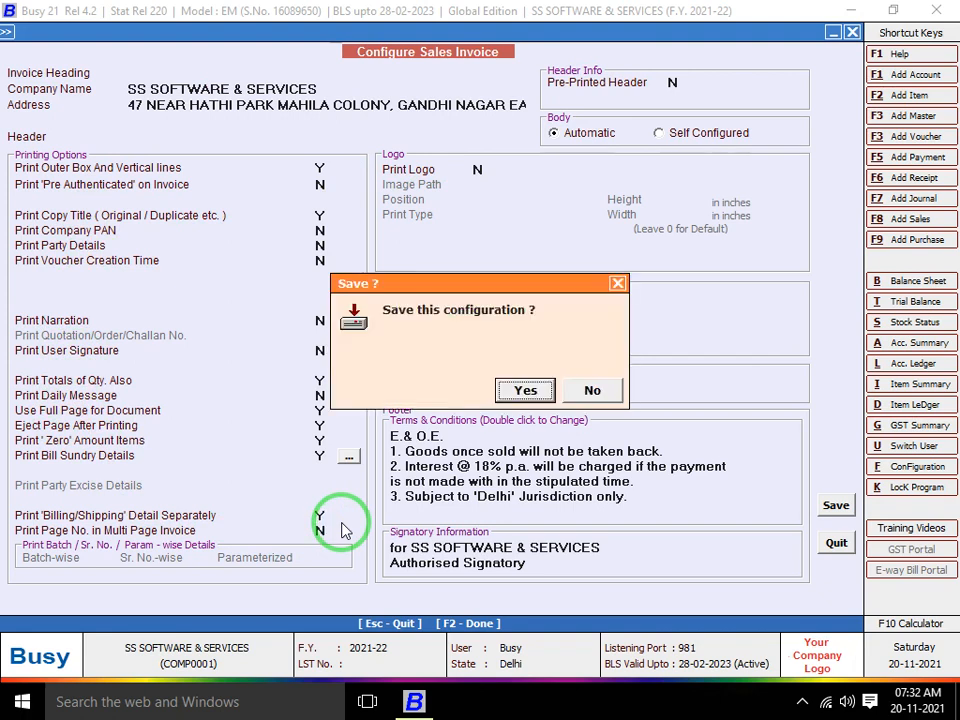
{"action": "key", "text": "Return"}
{"action": "key", "text": "Escape"}
{"action": "key", "text": "Escape"}
{"action": "key", "text": "Escape"}
{"action": "key", "text": "Right"}
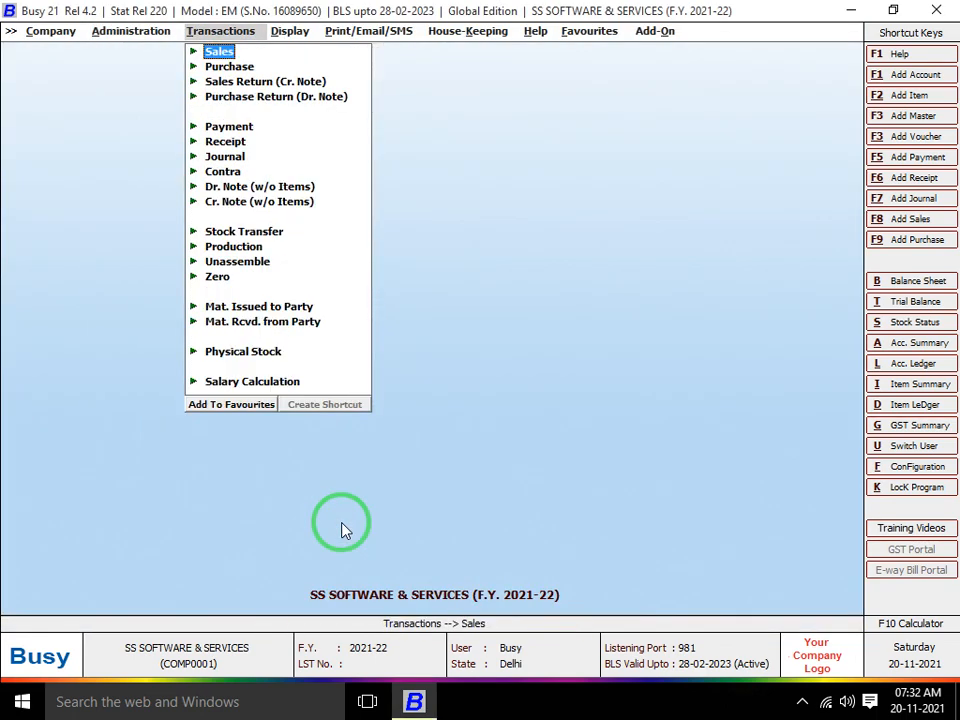
Reopen sales voucher SSS/3/2021-22 in the Main series for modification
{"action": "key", "text": "Return"}
{"action": "key", "text": "Down"}
{"action": "key", "text": "Return"}
{"action": "key", "text": "Down"}
{"action": "key", "text": "Return"}
{"action": "key", "text": "Return"}
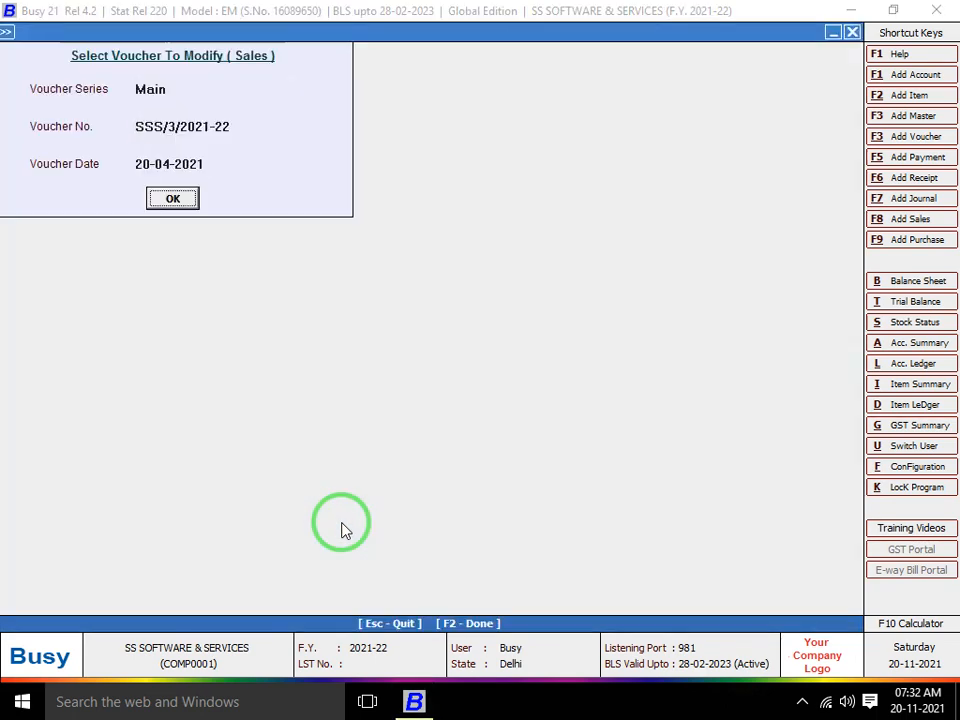
{"action": "key", "text": "Return"}
Print the voucher as a Sales Invoice and preview it
{"action": "key", "text": "alt+p"}
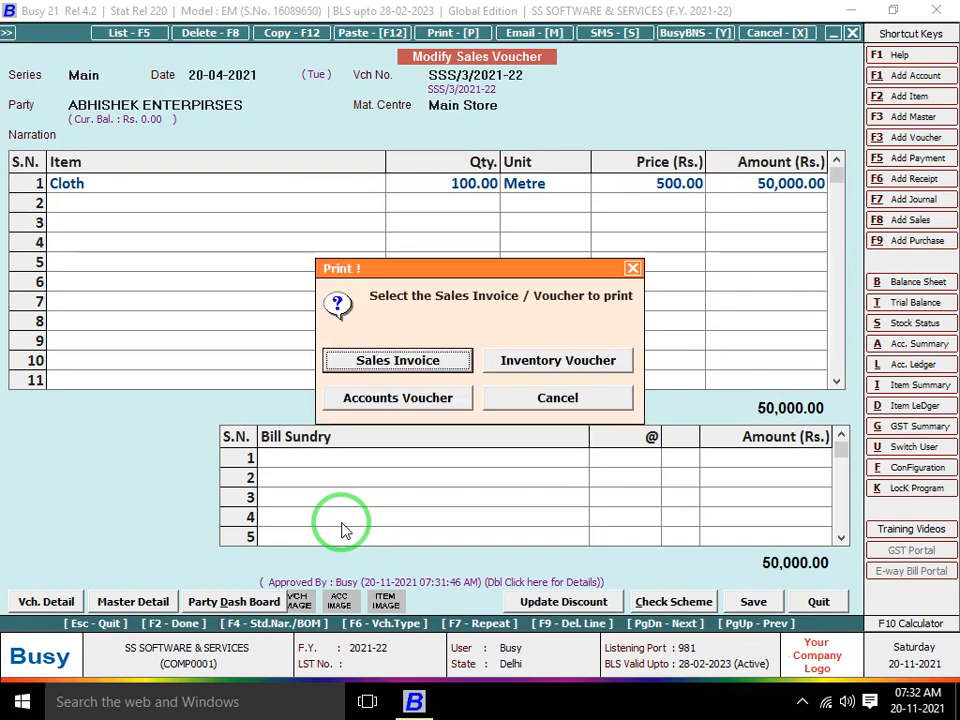
{"action": "key", "text": "Return"}
{"action": "key", "text": "Return"}
{"action": "key", "text": "Return"}
{"action": "key", "text": "Right"}
{"action": "key", "text": "Return"}
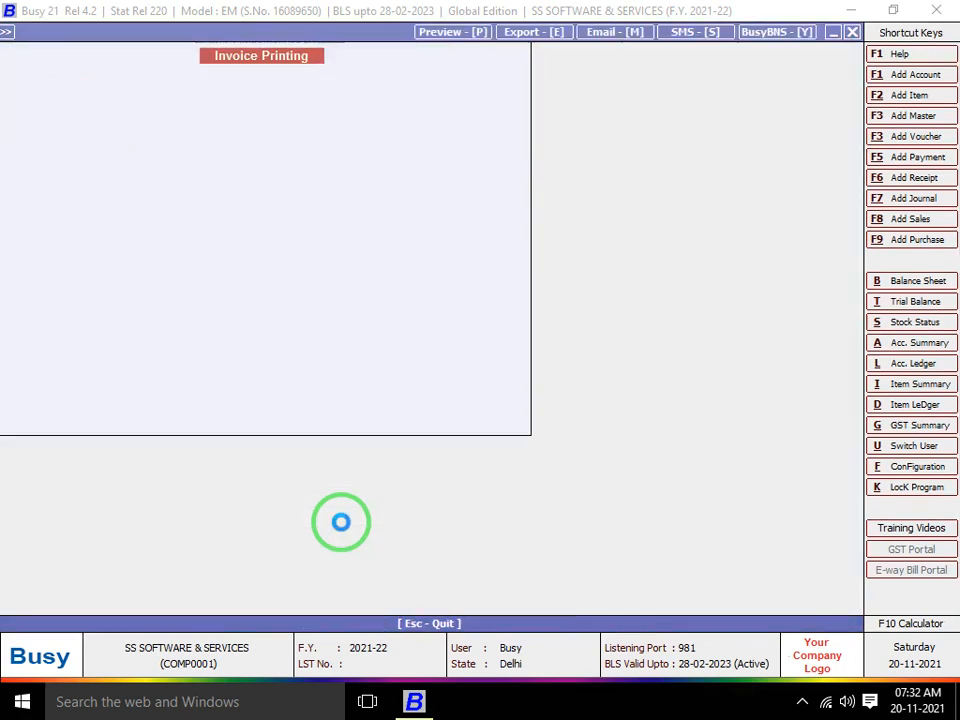
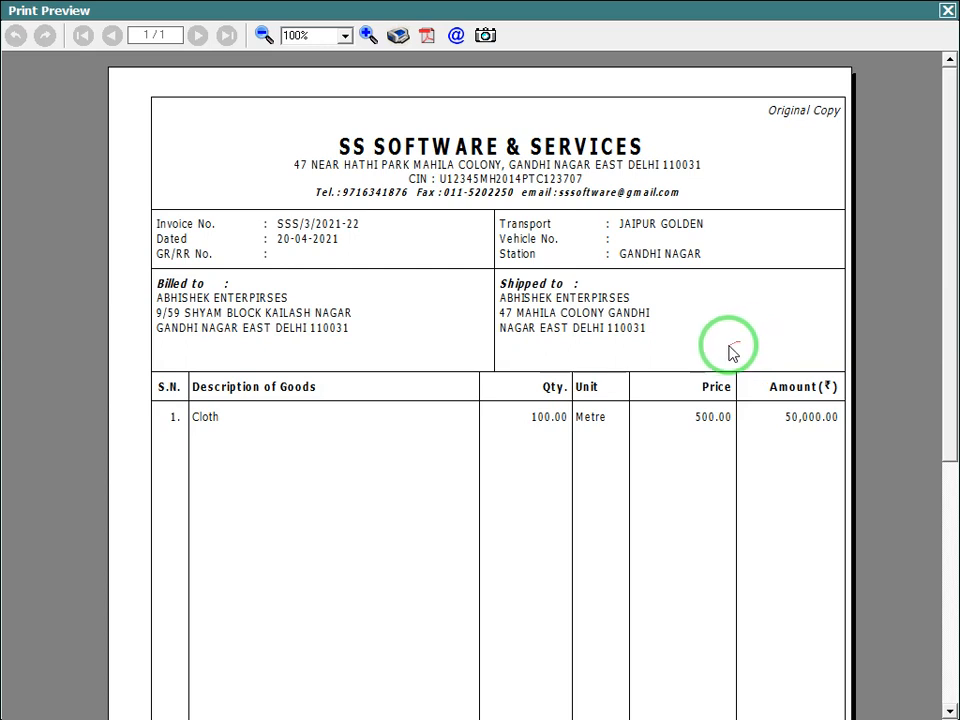
Close the print preview, quit sales voucher SSS/3/2021-22 and exit the Transactions menu
{"action": "key", "text": "Escape"}
{"action": "key", "text": "Escape"}
{"action": "key", "text": "Return"}
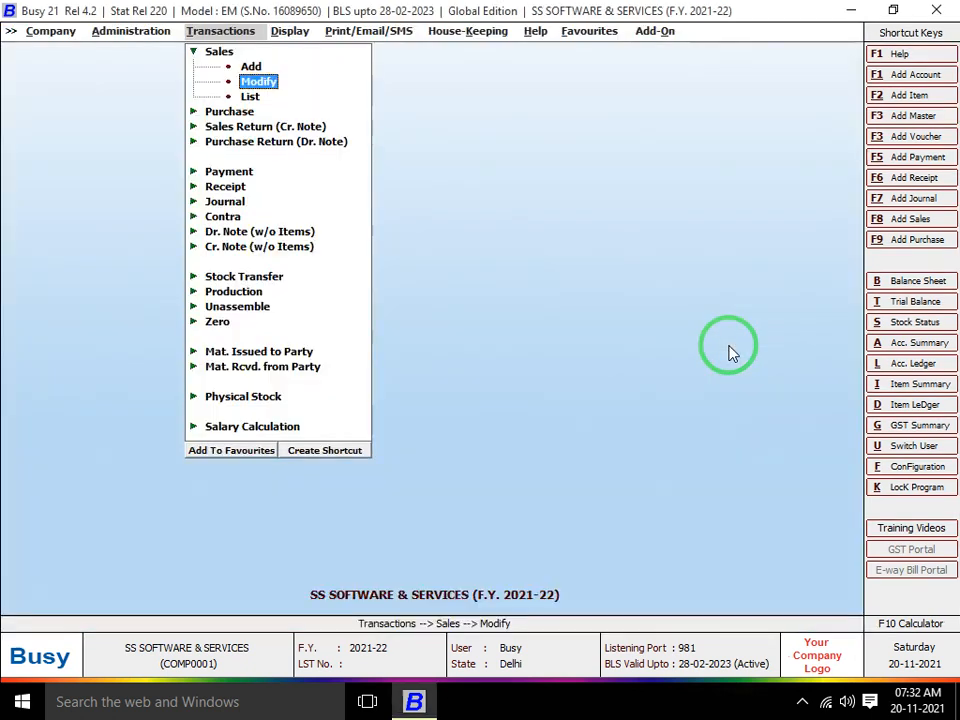
{"action": "key", "text": "Escape"}
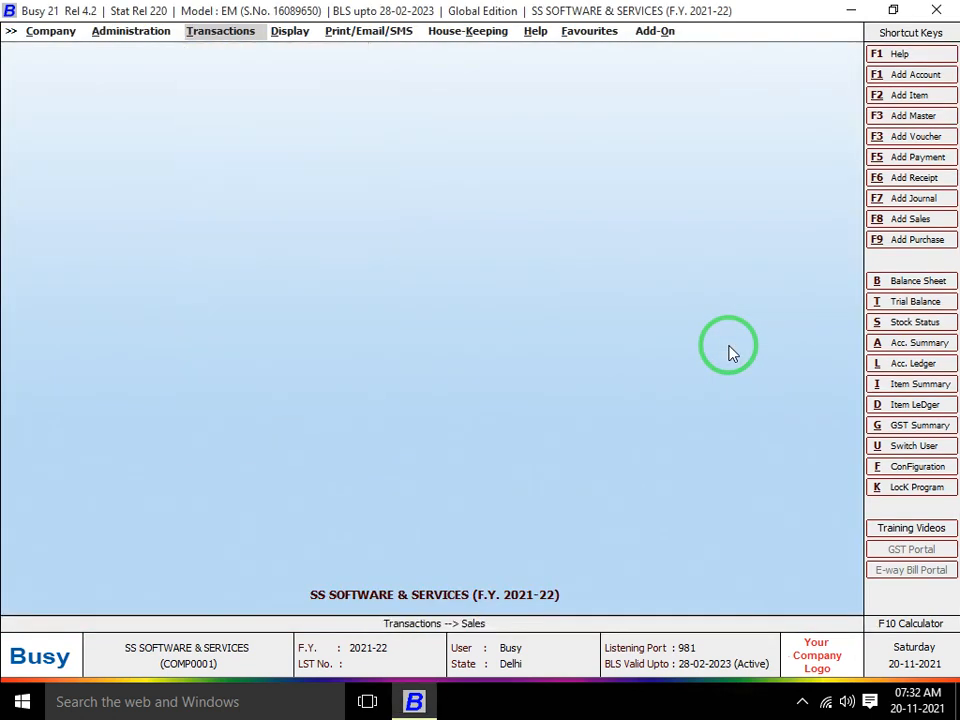
Open the Voucher Series Configuration settings for the Sales Main series
{"action": "key", "text": "Left"}
{"action": "key", "text": "Return"}
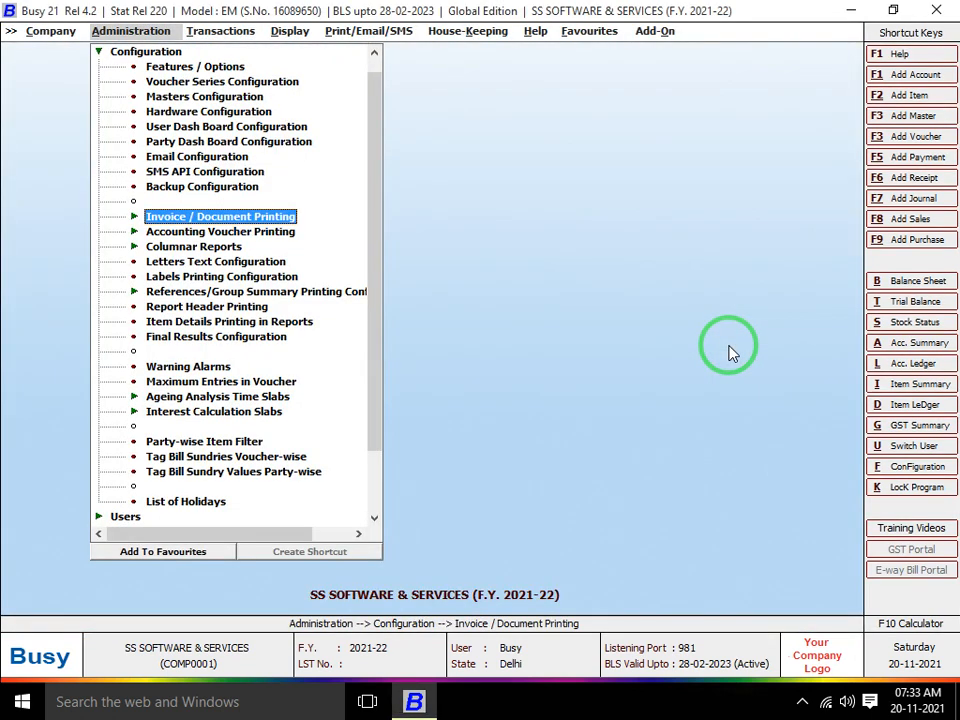
{"action": "key", "text": "Up"}
{"action": "key", "text": "Up"}
{"action": "key", "text": "Up"}
{"action": "key", "text": "Up"}
{"action": "key", "text": "Up"}
{"action": "key", "text": "Up"}
{"action": "key", "text": "Up"}
{"action": "key", "text": "Up"}
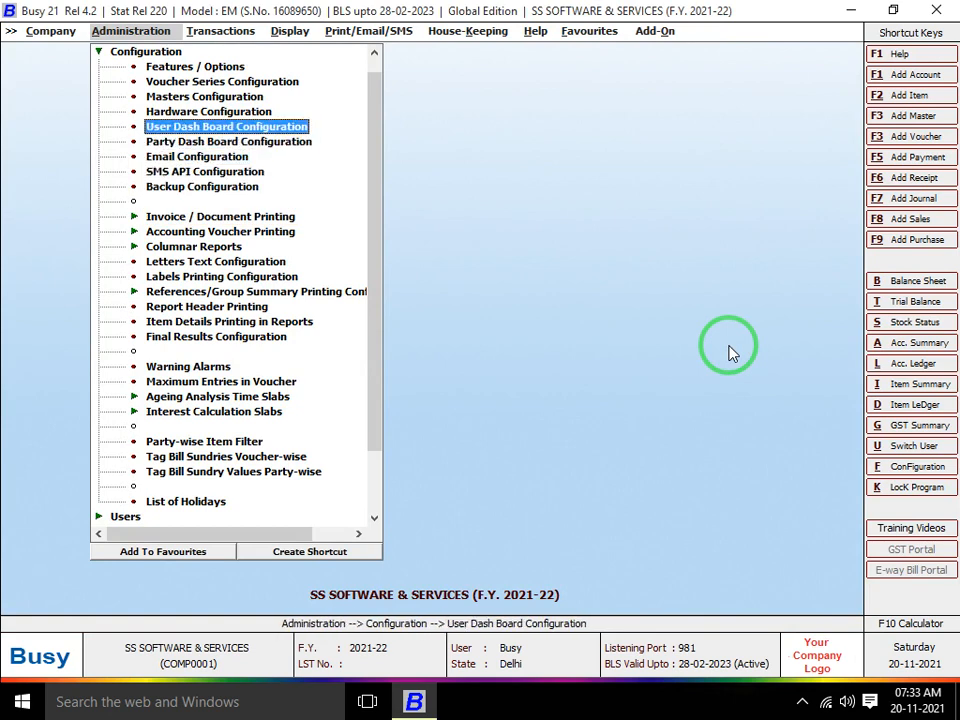
{"action": "key", "text": "Return"}
{"action": "key", "text": "Right"}
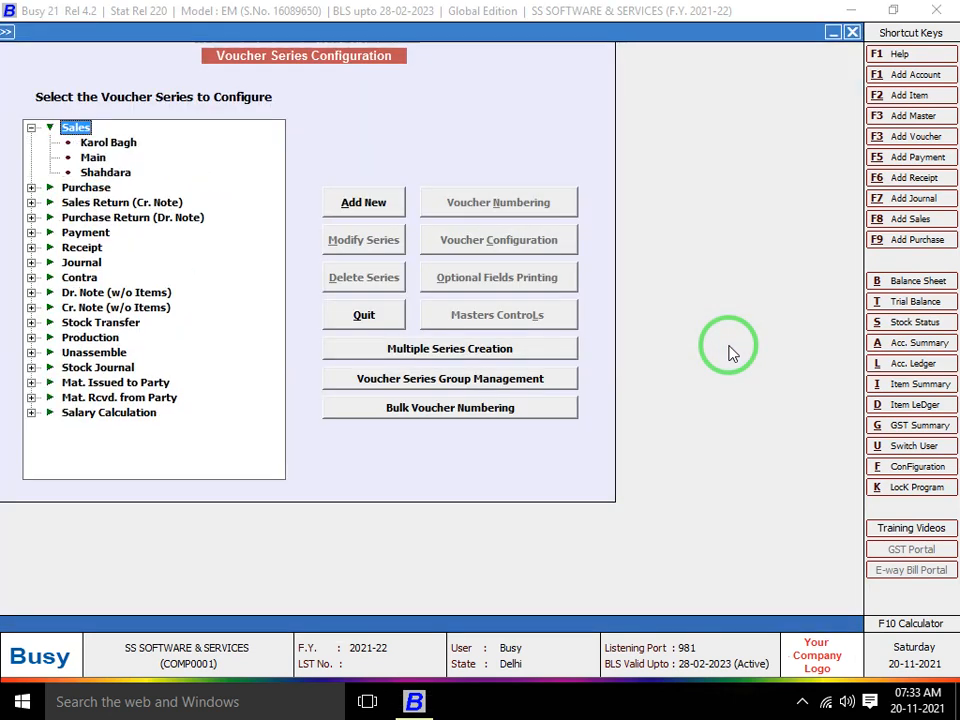
{"action": "key", "text": "Down"}
{"action": "key", "text": "Down"}
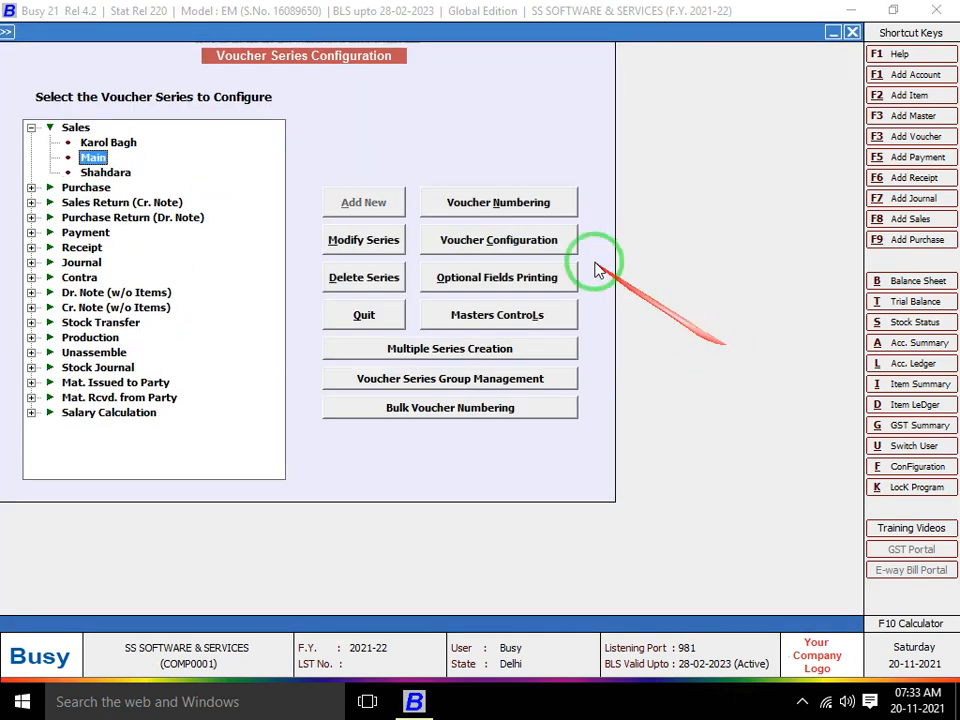
{"action": "left_click", "coordinate": [505, 243]}
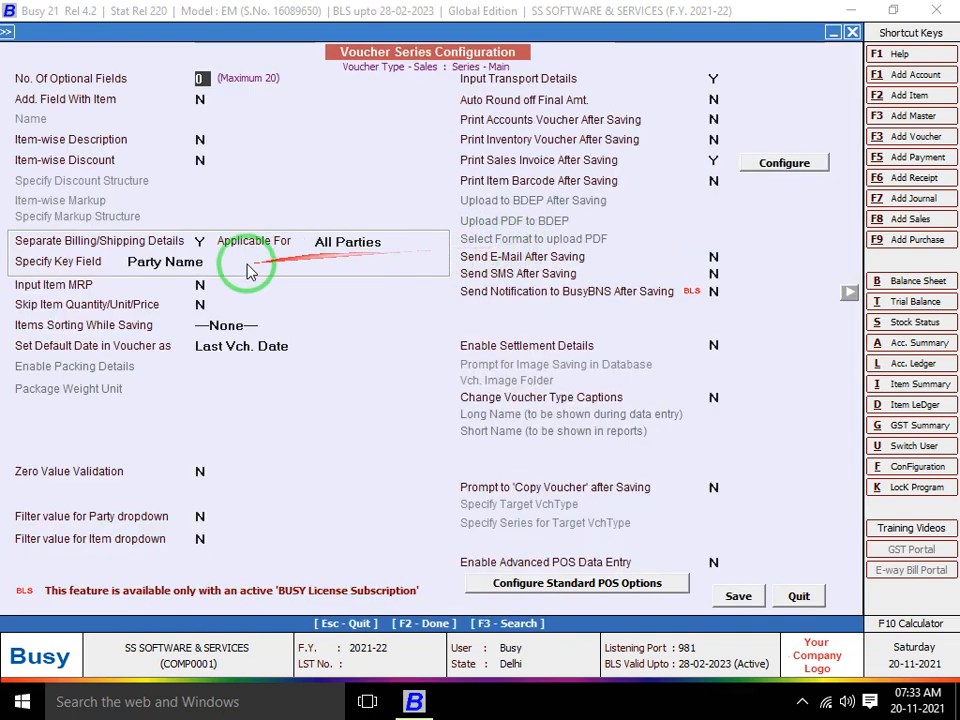
Set Separate Billing/Shipping to N and Skip Item Quantity/Unit/Price to Y, then save
{"action": "left_click", "coordinate": [201, 241]}
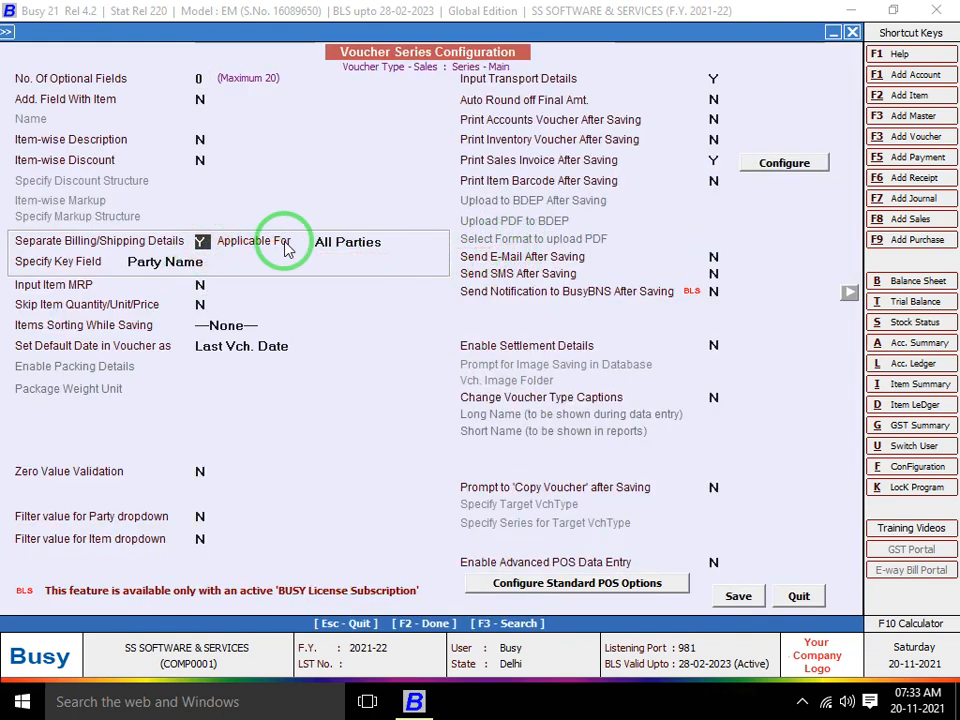
{"action": "key", "text": "n"}
{"action": "key", "text": "Return"}
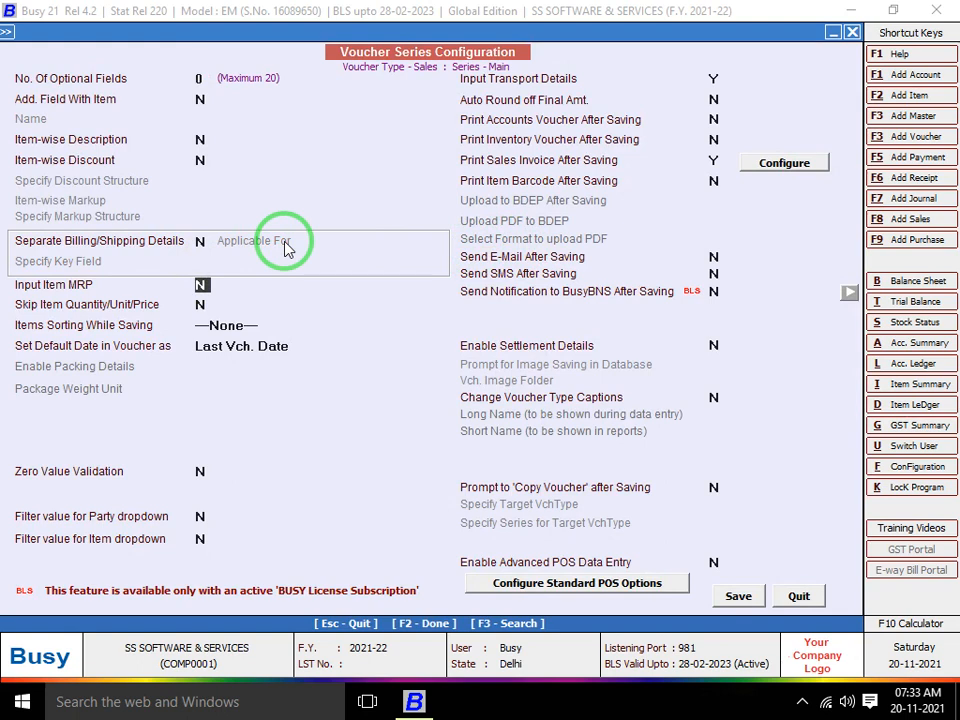
{"action": "key", "text": "Return"}
{"action": "key", "text": "Up"}
{"action": "key", "text": "Return"}
{"action": "key", "text": "y"}
{"action": "key", "text": "Return"}
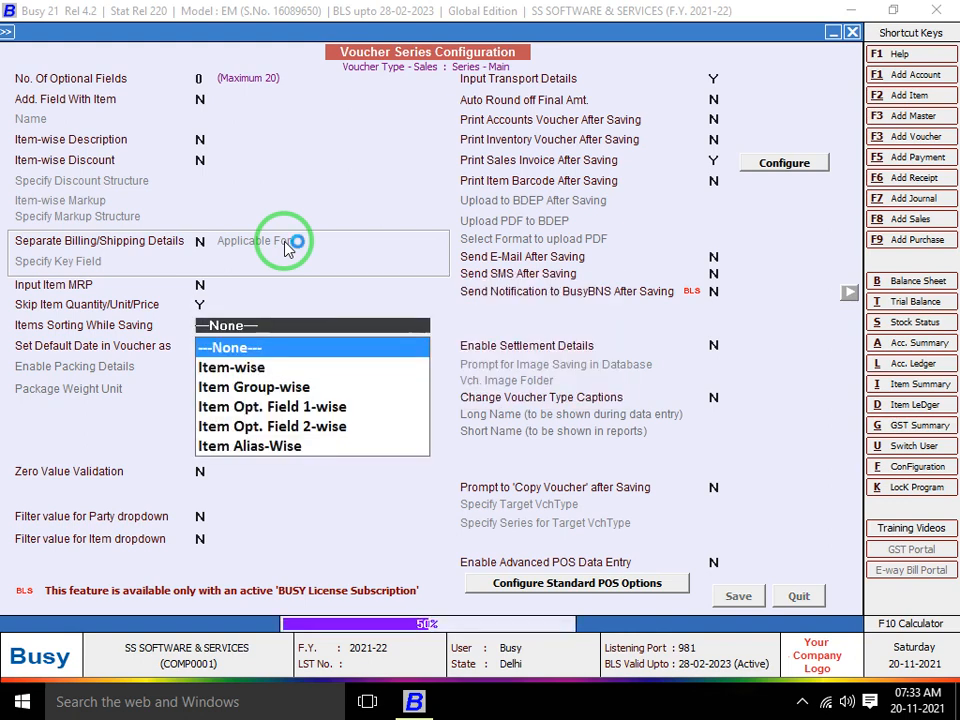
{"action": "key", "text": "Escape"}
{"action": "key", "text": "Escape"}
{"action": "key", "text": "Escape"}
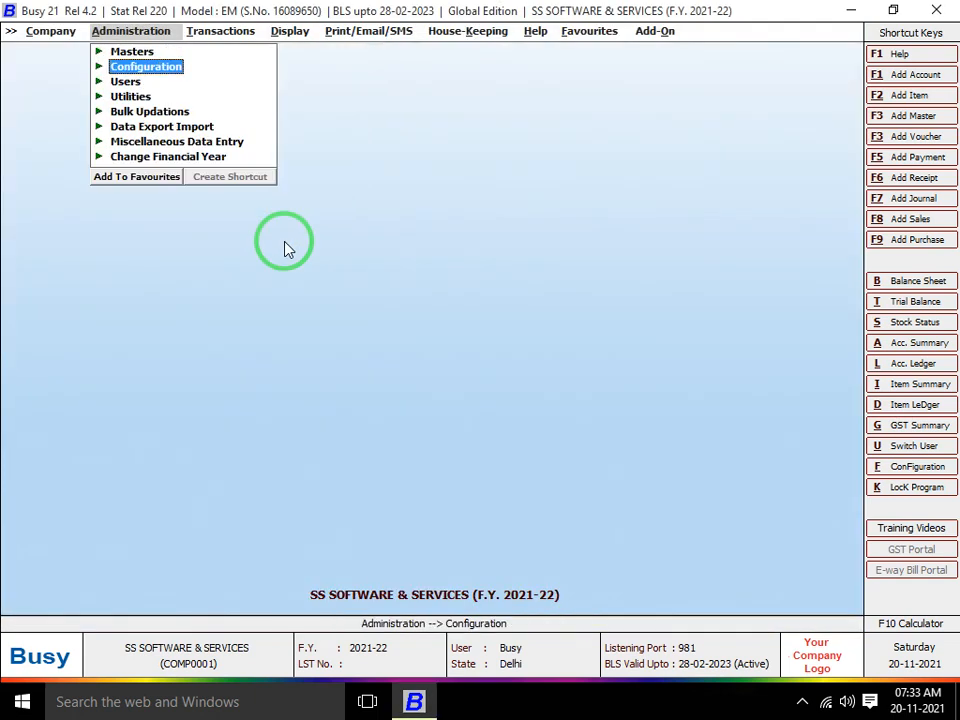
{"action": "key", "text": "Right"}
{"action": "key", "text": "Return"}
{"action": "key", "text": "Return"}
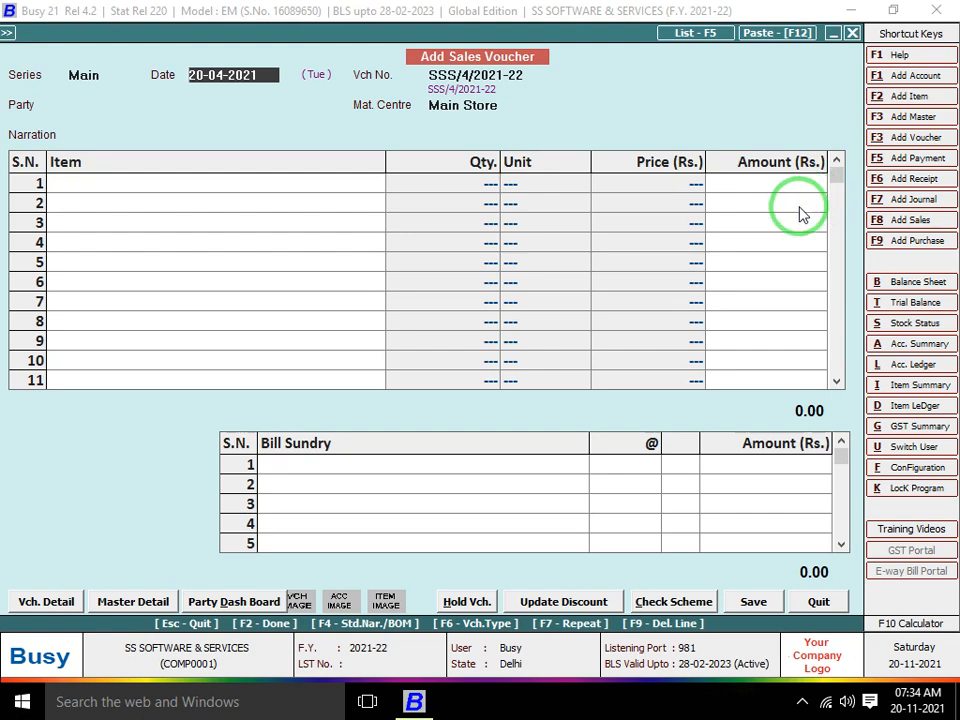
{"action": "key", "text": "Escape"}
{"action": "key", "text": "Escape"}
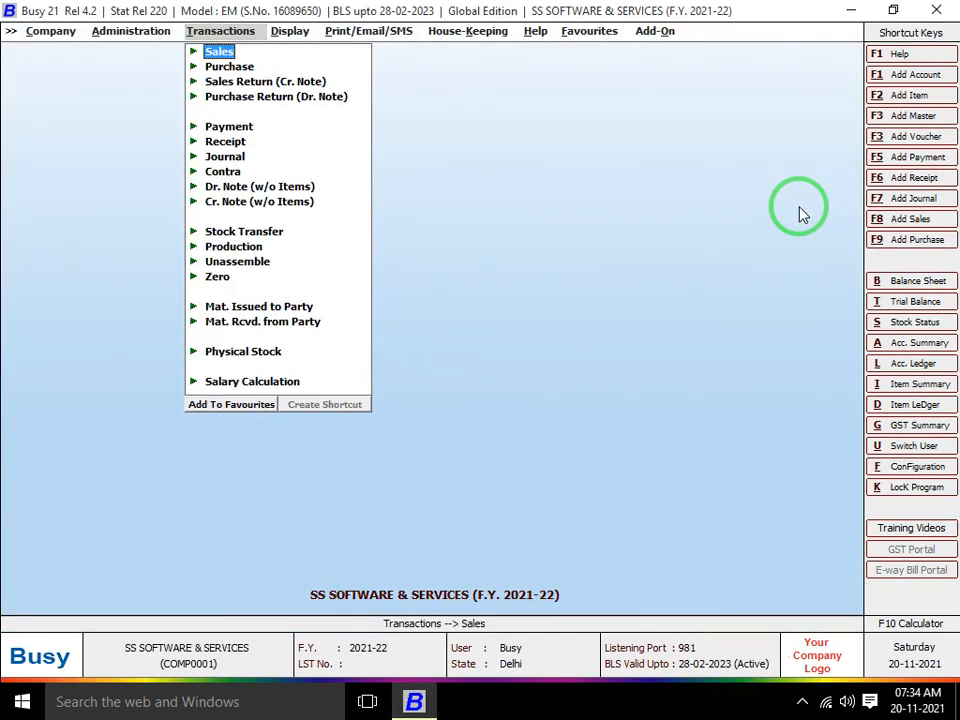
Reopen the Voucher Series Configuration settings for the Sales Main series
{"action": "key", "text": "Left"}
{"action": "key", "text": "Down"}
{"action": "key", "text": "Return"}
{"action": "key", "text": "Return"}
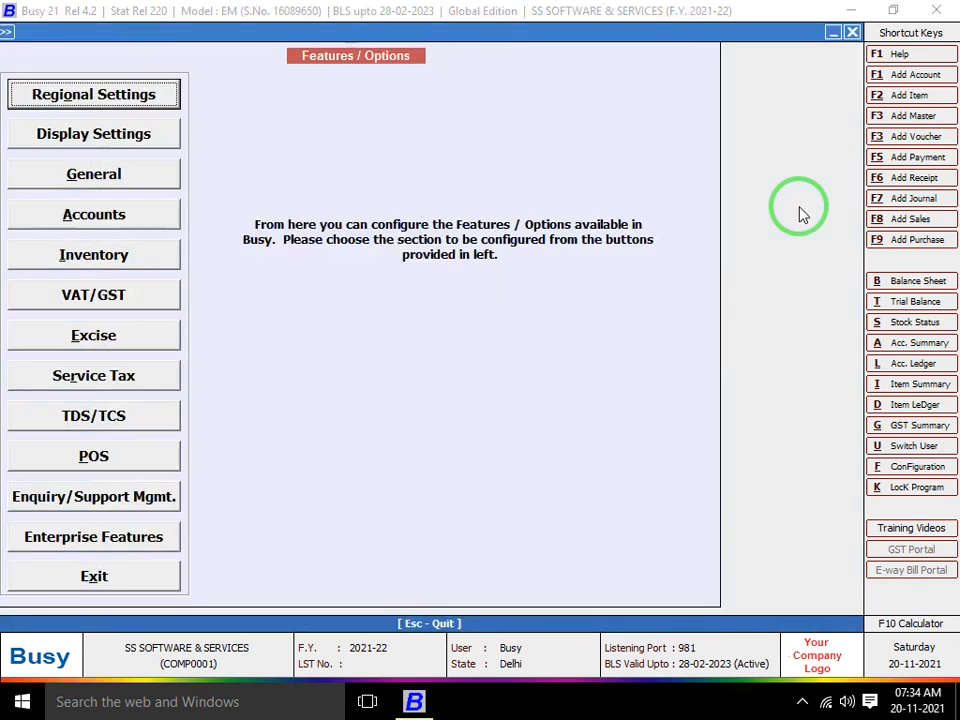
{"action": "key", "text": "Escape"}
{"action": "key", "text": "Down"}
{"action": "key", "text": "Down"}
{"action": "key", "text": "Down"}
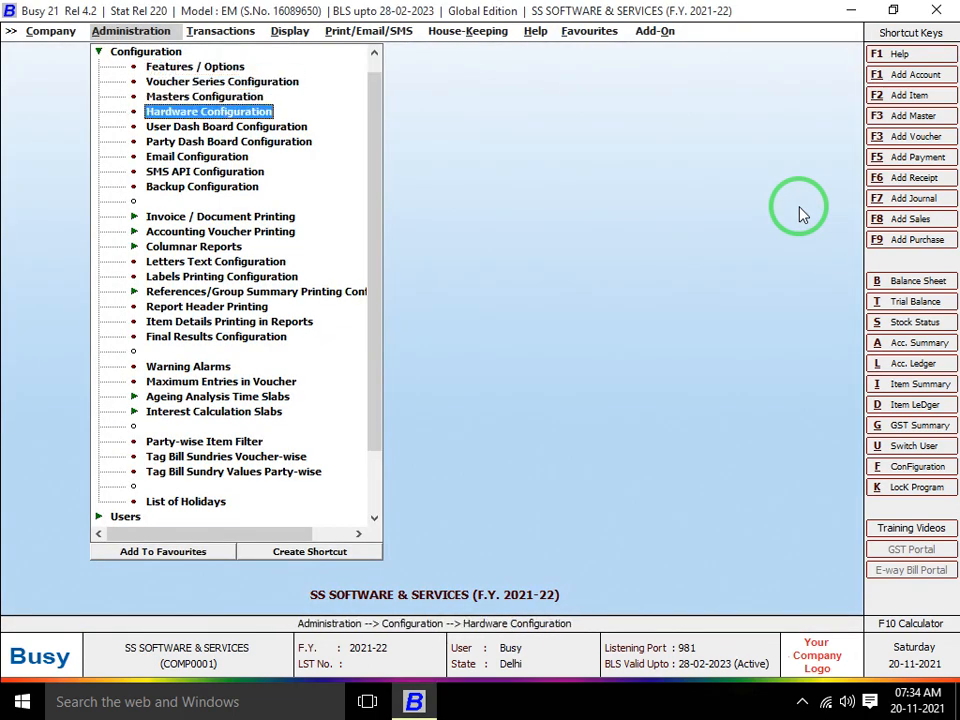
{"action": "key", "text": "Up"}
{"action": "key", "text": "Up"}
{"action": "key", "text": "Return"}
{"action": "key", "text": "Right"}
{"action": "key", "text": "Down"}
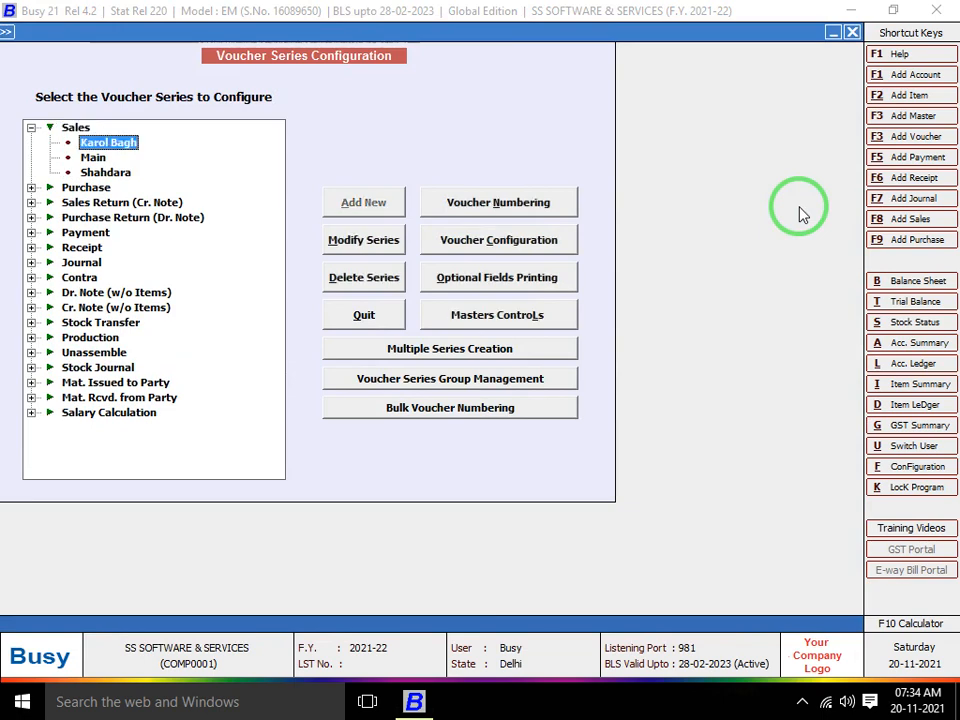
{"action": "key", "text": "Down"}
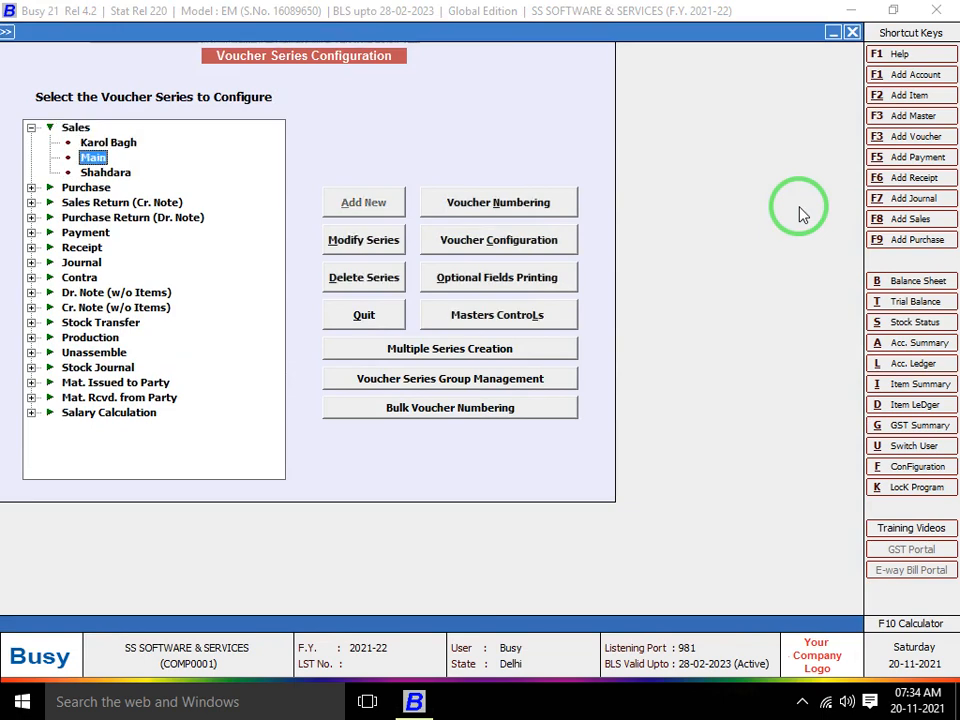
{"action": "left_click", "coordinate": [525, 250]}
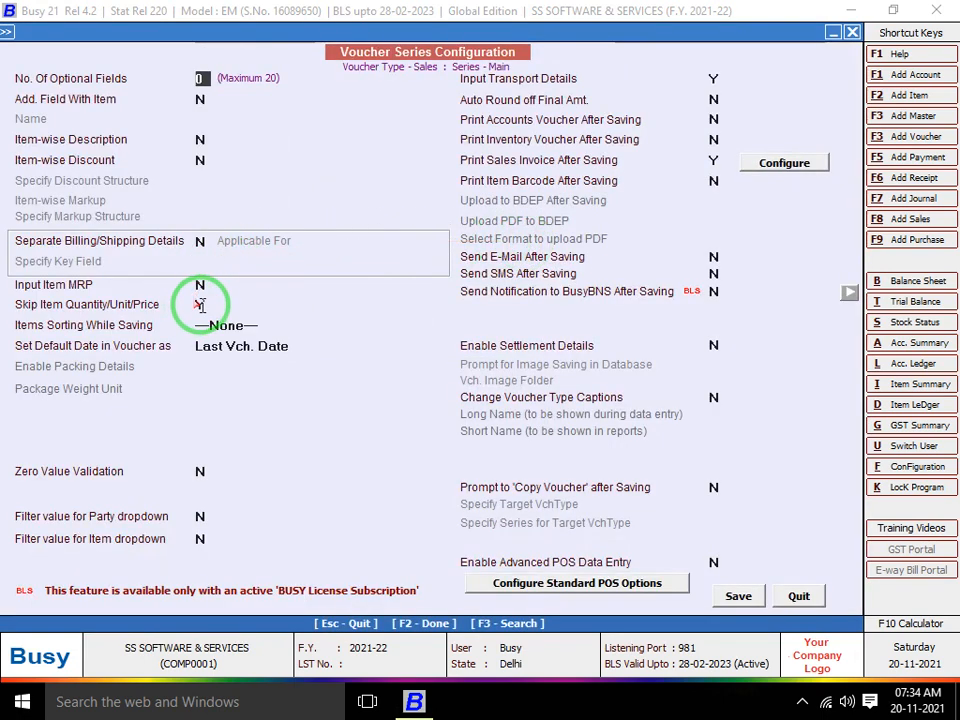
Set Skip Item Quantity/Unit/Price to N and Default Date to System Date, then save
{"action": "left_click", "coordinate": [200, 305]}
{"action": "type", "text": "N"}
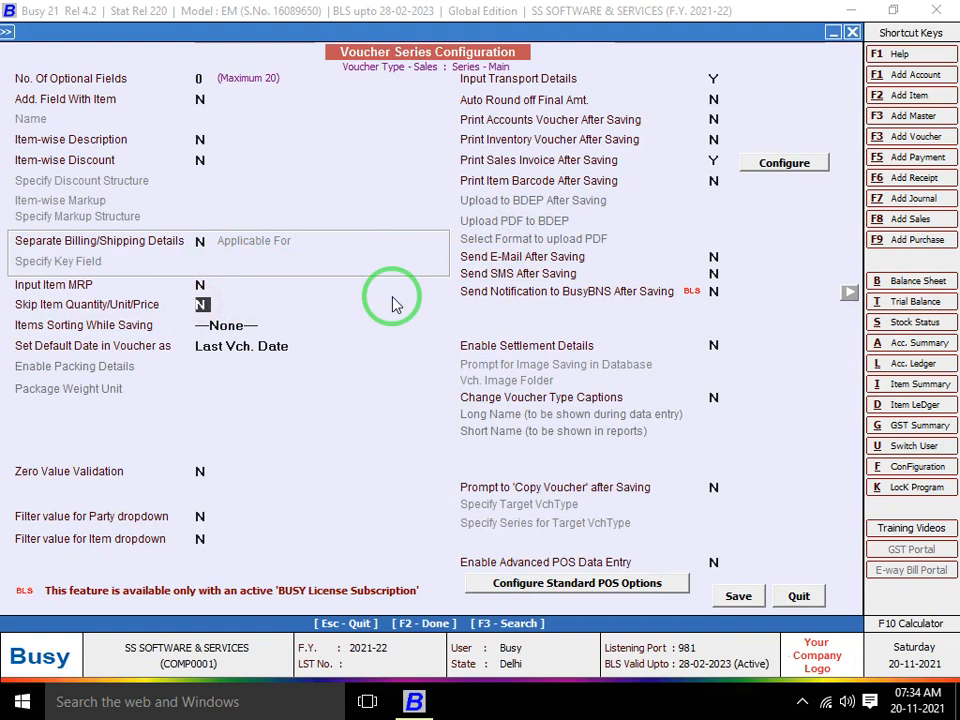
{"action": "key", "text": "Return"}
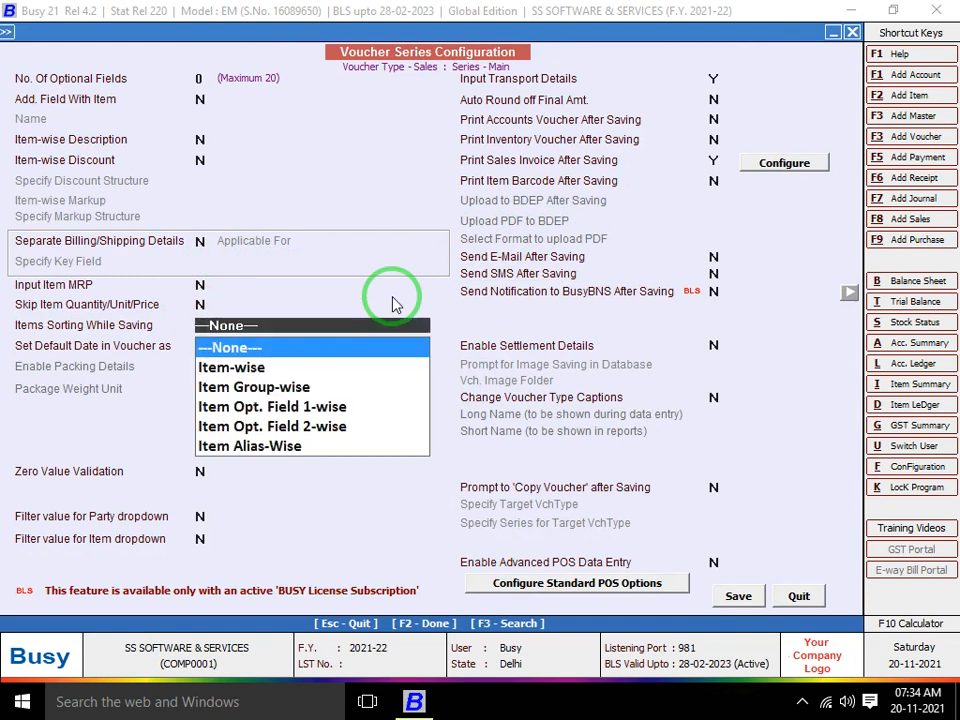
{"action": "key", "text": "Return"}
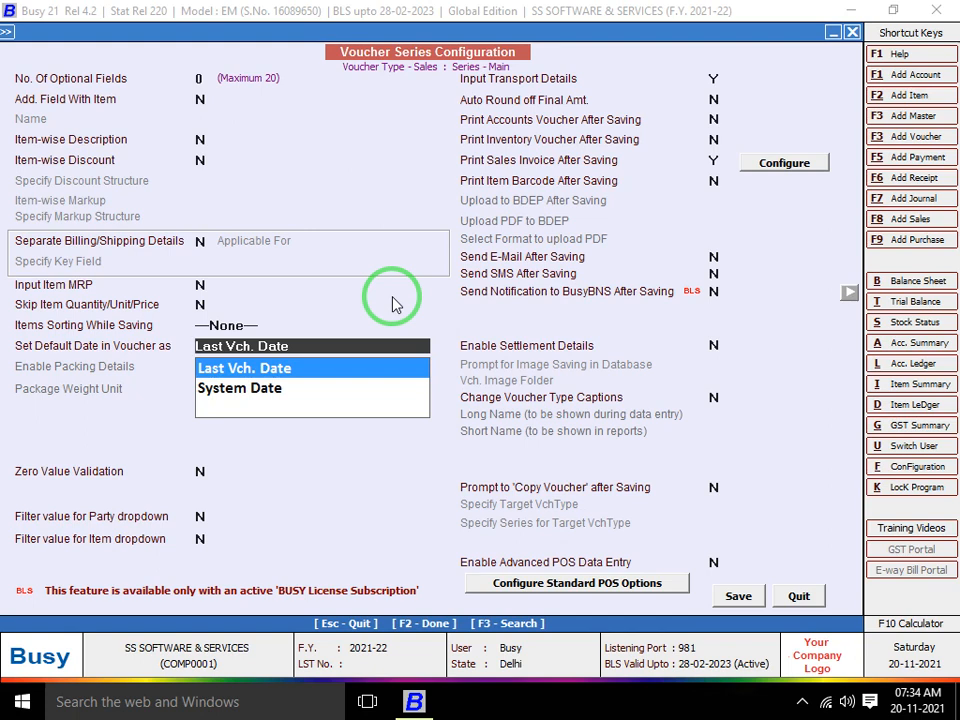
{"action": "key", "text": "Down"}
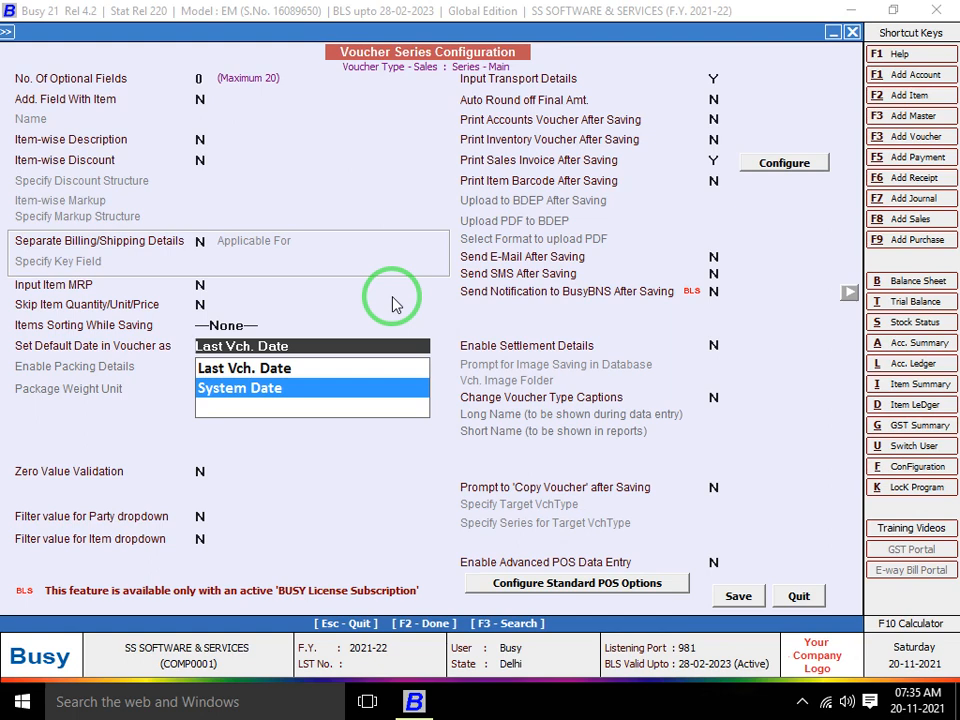
{"action": "key", "text": "Up"}
{"action": "key", "text": "Down"}
{"action": "key", "text": "Return"}
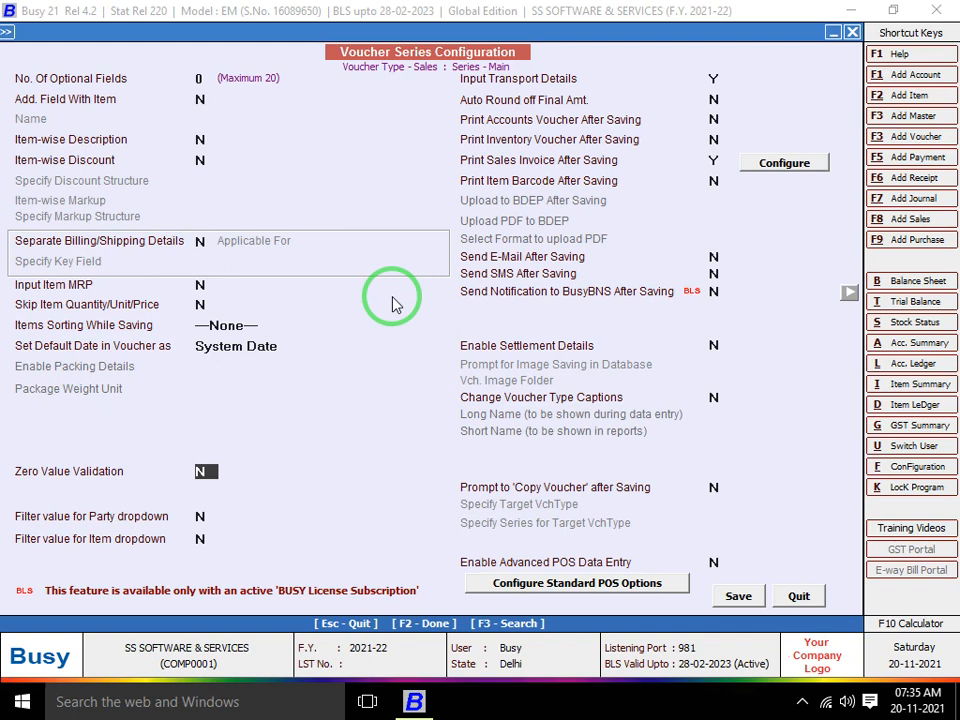
{"action": "key", "text": "F2"}
{"action": "key", "text": "Return"}
{"action": "key", "text": "Escape"}
{"action": "key", "text": "Escape"}
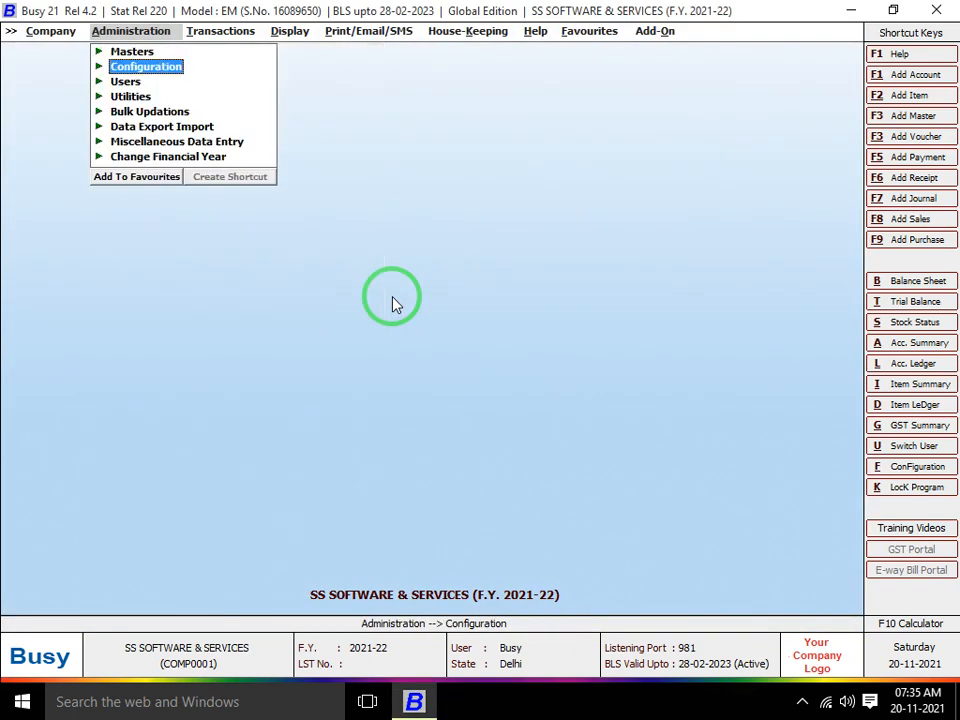
Check that a new sales voucher defaults to 20-11-2021, discard it, and return to Configuration
{"action": "key", "text": "Right"}
{"action": "key", "text": "Return"}
{"action": "key", "text": "Return"}
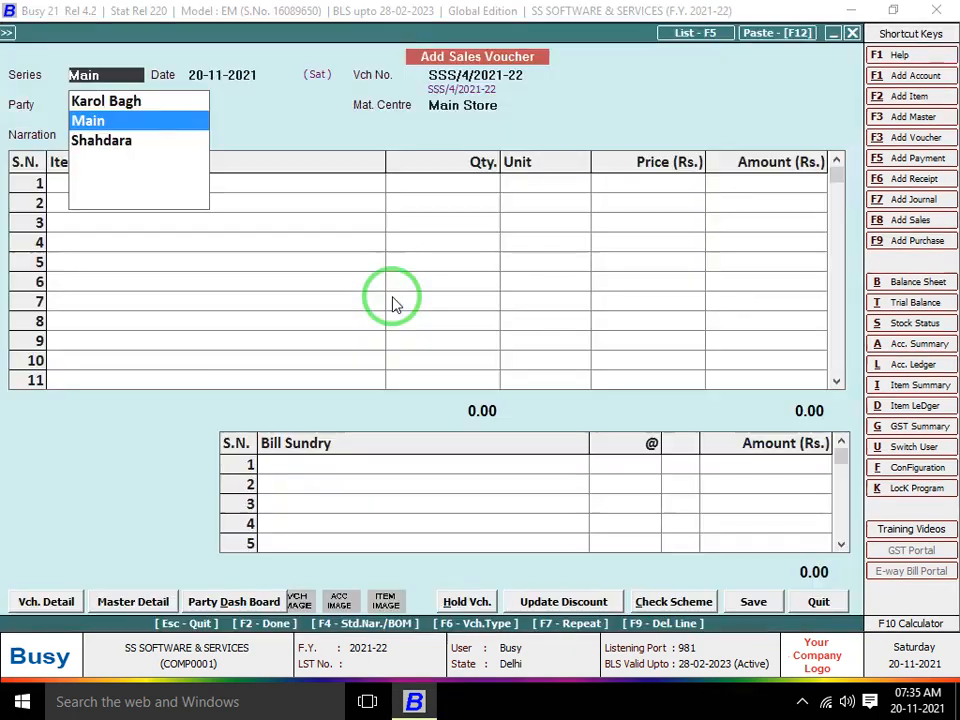
{"action": "key", "text": "Return"}
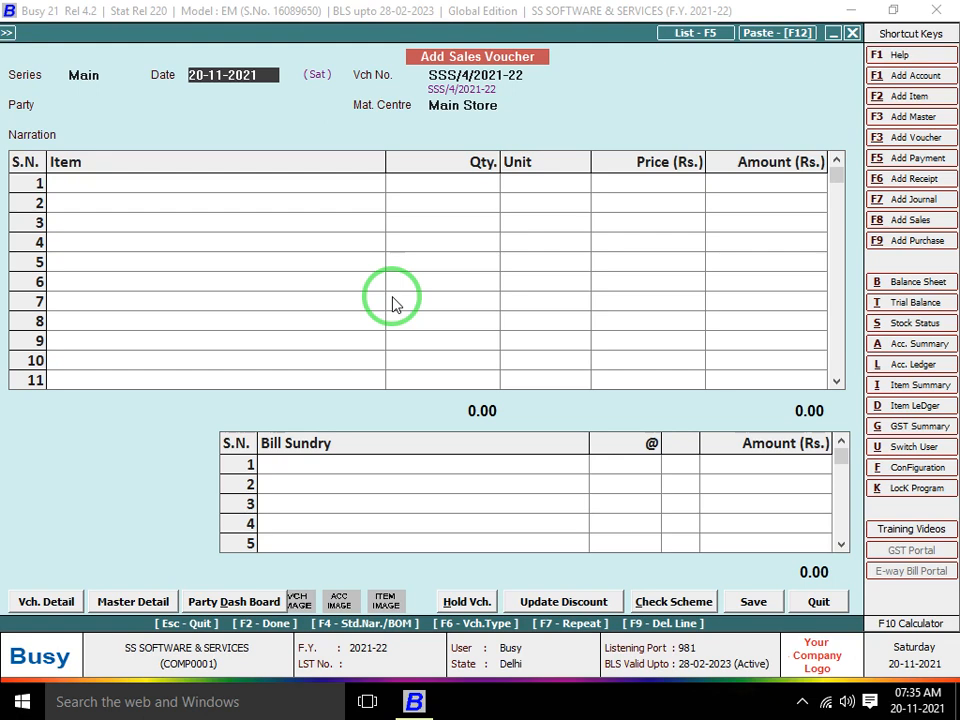
{"action": "key", "text": "Escape"}
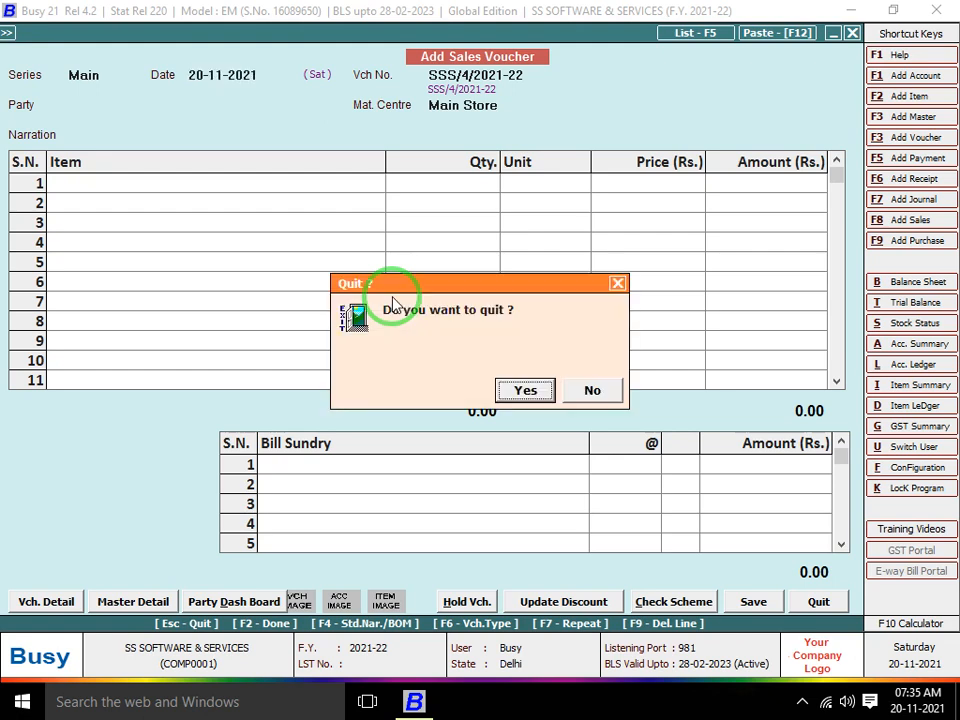
{"action": "key", "text": "Return"}
{"action": "key", "text": "Left"}
{"action": "key", "text": "Down"}
{"action": "key", "text": "Return"}
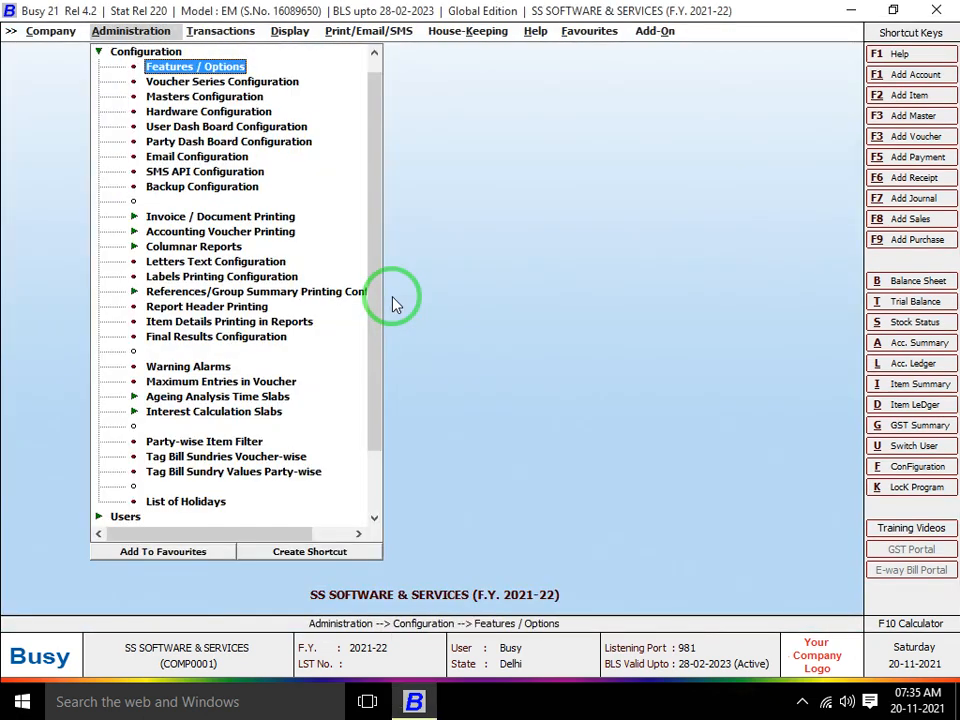
Open the Voucher Series Configuration settings for the Sales Main series
{"action": "key", "text": "Down"}
{"action": "key", "text": "Down"}
{"action": "key", "text": "Up"}
{"action": "key", "text": "Return"}
{"action": "key", "text": "Down"}
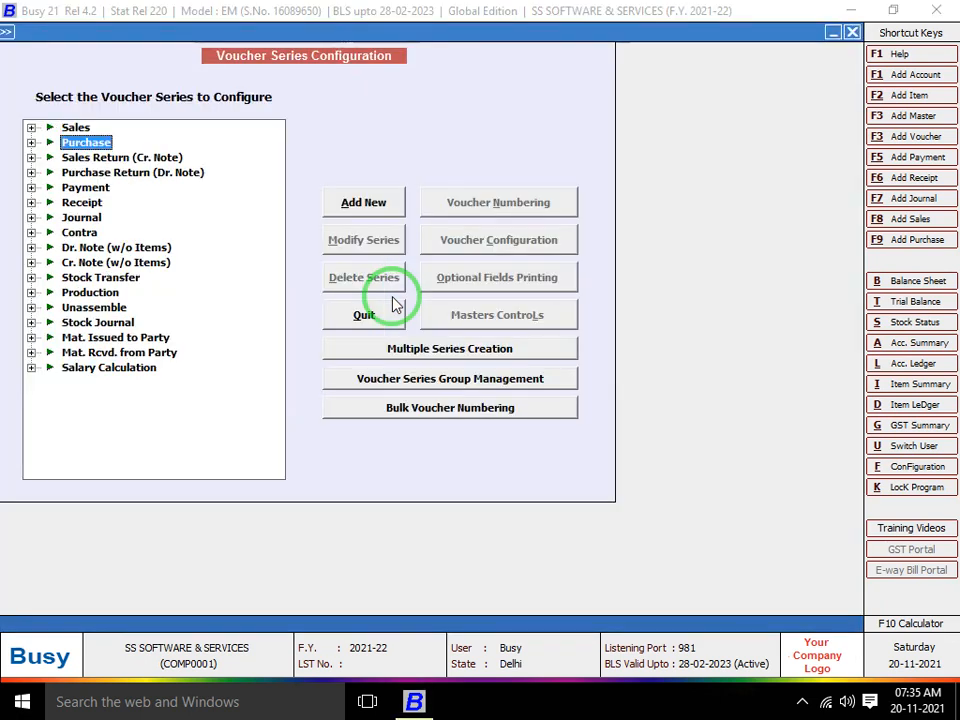
{"action": "key", "text": "Up"}
{"action": "key", "text": "Right"}
{"action": "key", "text": "Down"}
{"action": "key", "text": "Down"}
{"action": "key", "text": "Down"}
{"action": "key", "text": "Up"}
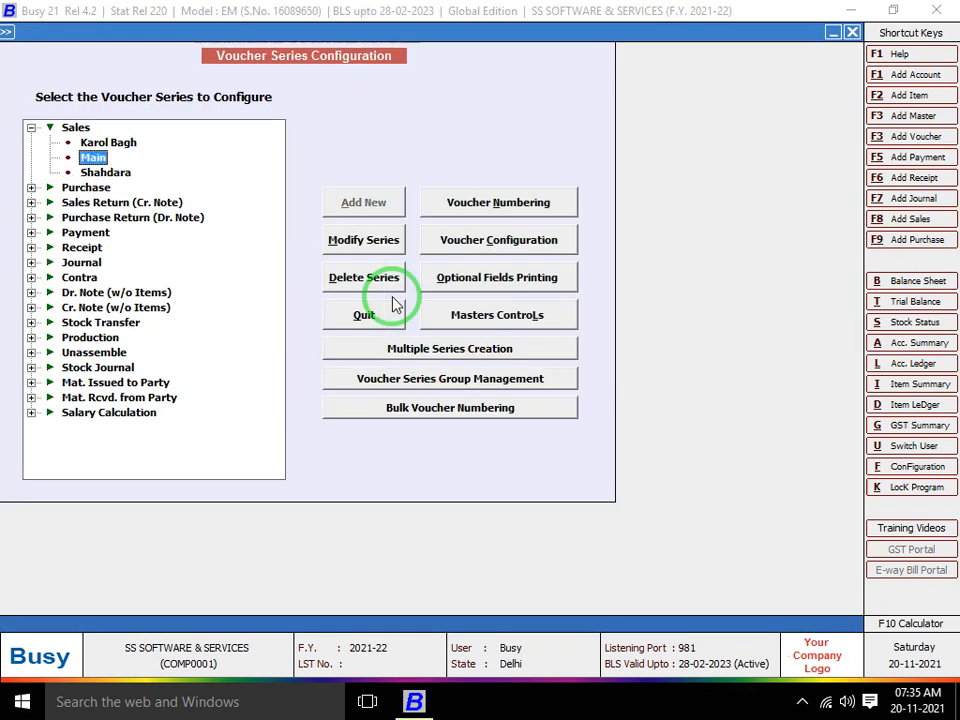
{"action": "left_click", "coordinate": [515, 243]}
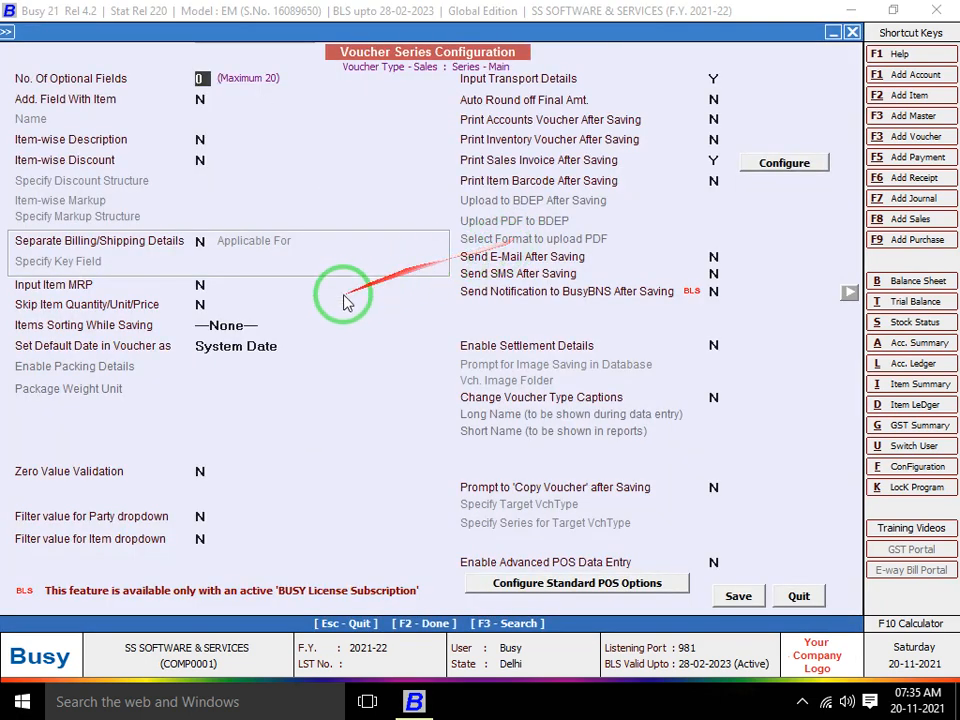
Set Default Date to Last Vch. Date and Zero Value Validation to Y, opening its options
{"action": "left_click", "coordinate": [240, 325]}
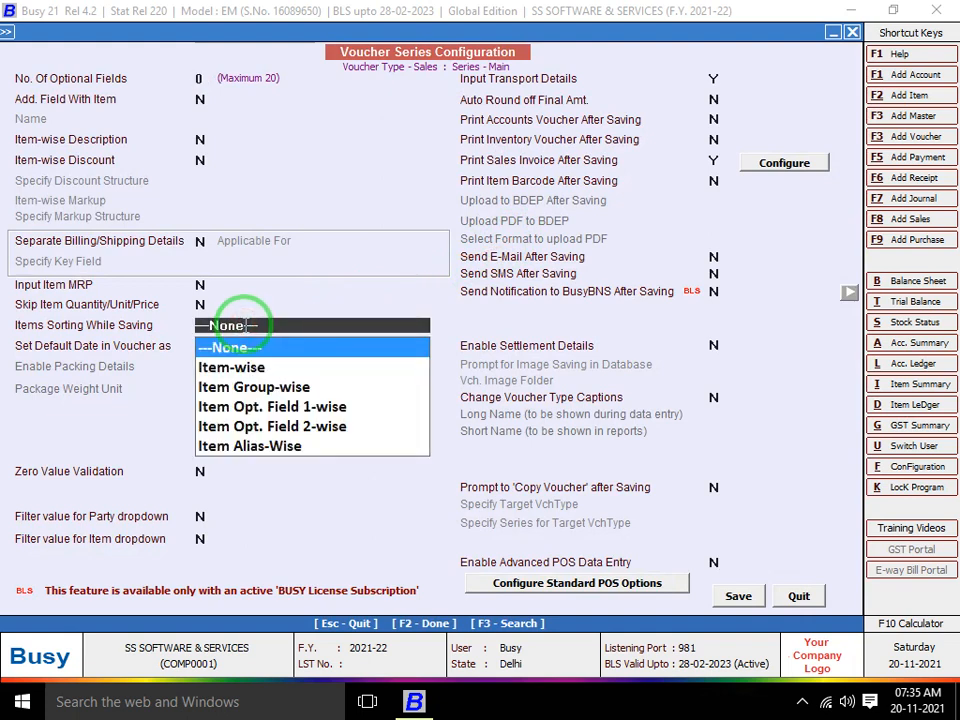
{"action": "key", "text": "Return"}
{"action": "key", "text": "Return"}
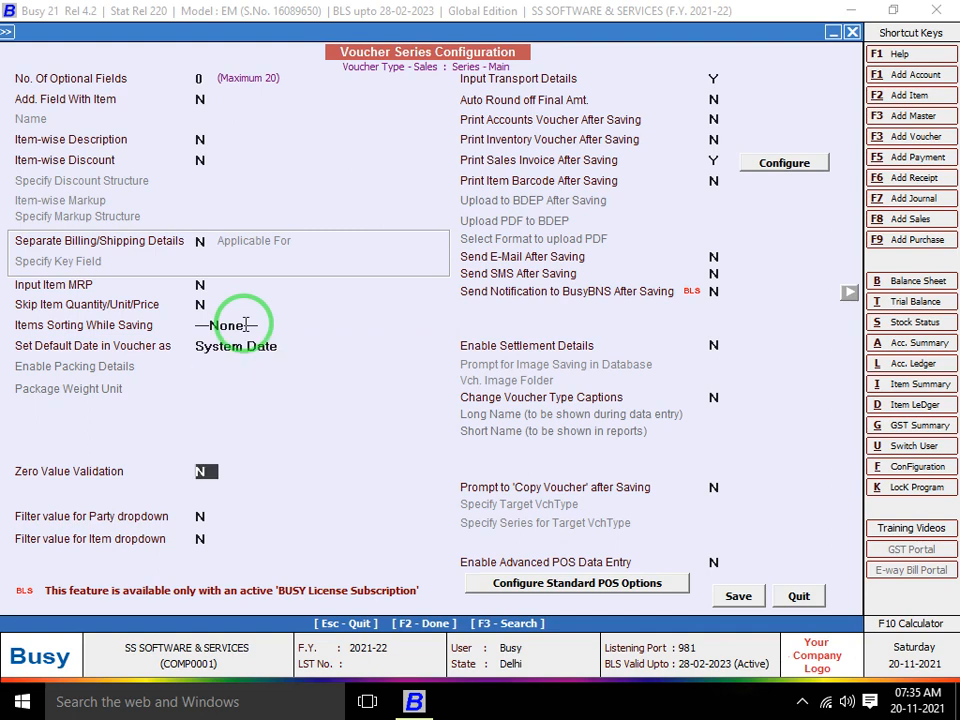
{"action": "key", "text": "Up"}
{"action": "key", "text": "Up"}
{"action": "key", "text": "Return"}
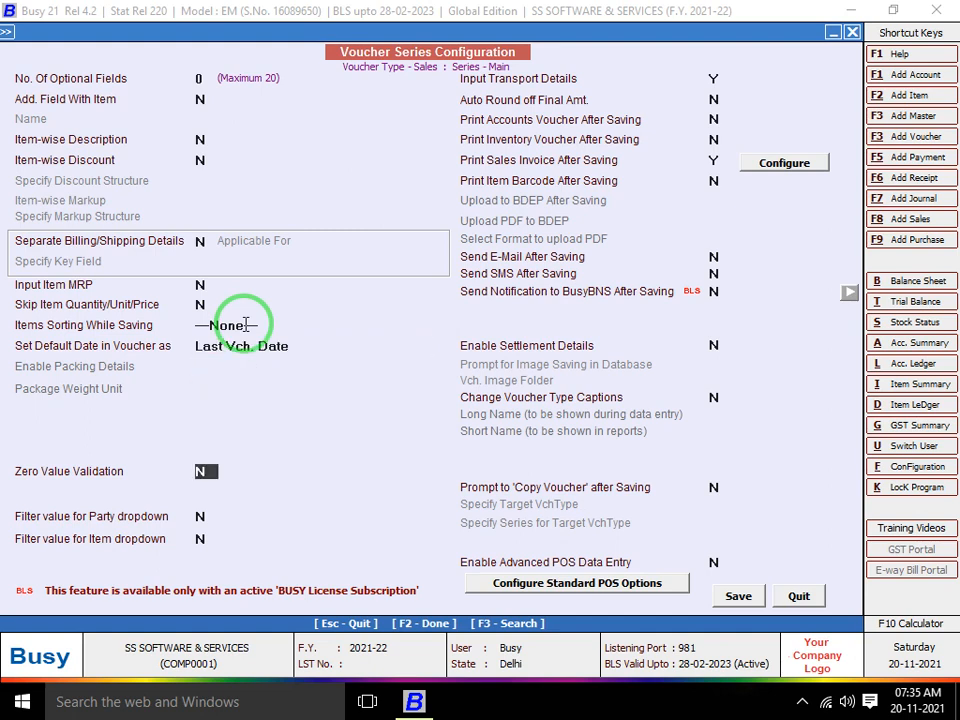
{"action": "key", "text": "y"}
{"action": "key", "text": "Return"}
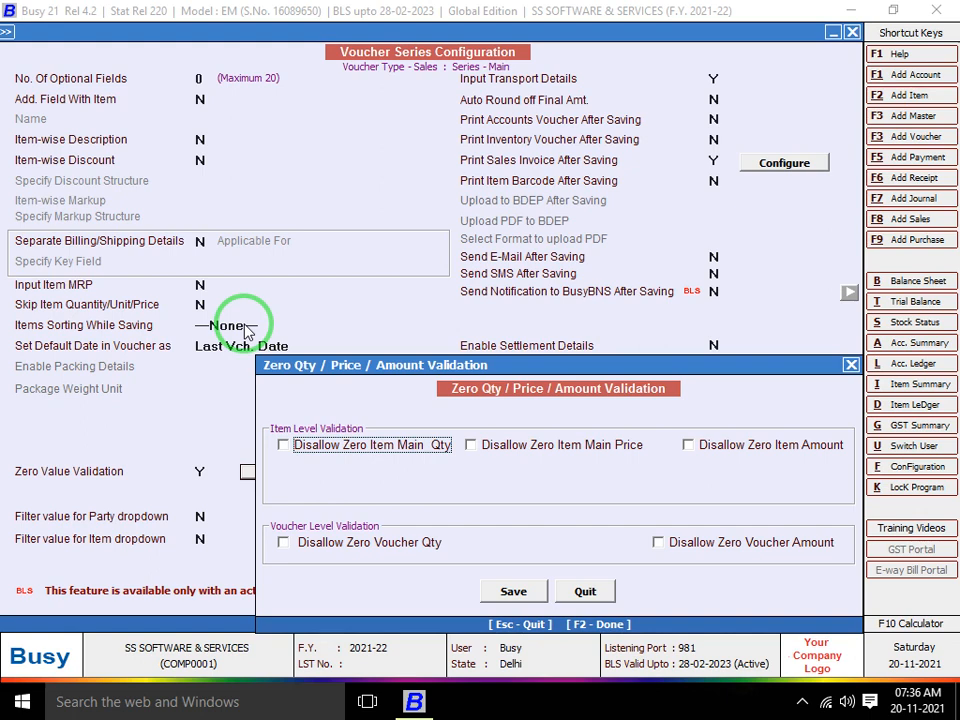
Disallow zero item quantity, price, amount and voucher amount and quantity, saving both forms
{"action": "left_click", "coordinate": [305, 446]}
{"action": "left_click", "coordinate": [471, 447]}
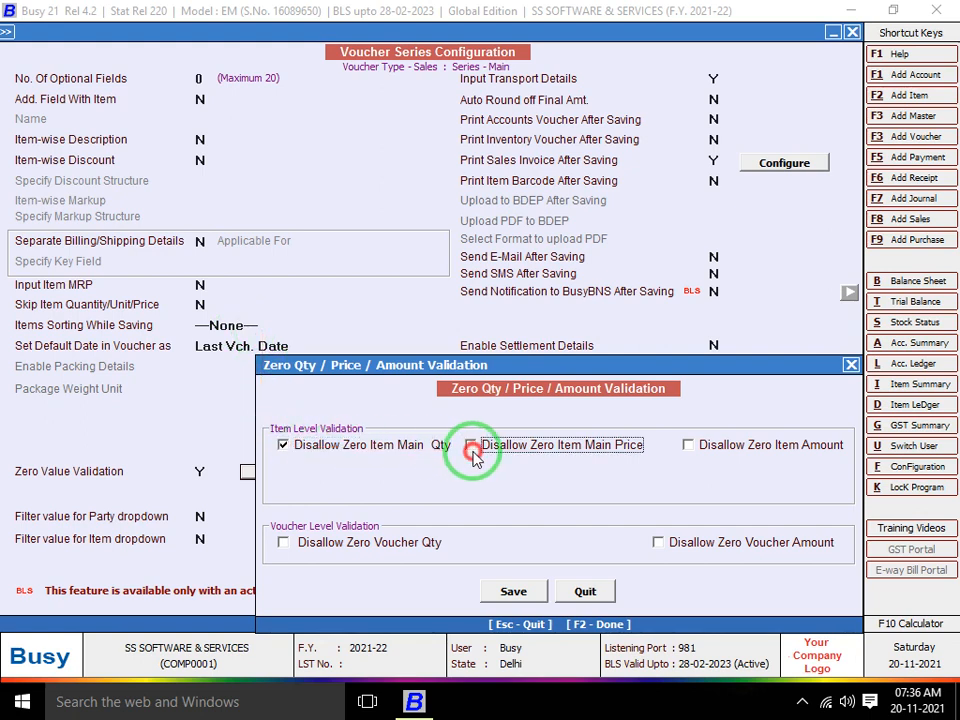
{"action": "left_click", "coordinate": [692, 446]}
{"action": "left_click", "coordinate": [655, 544]}
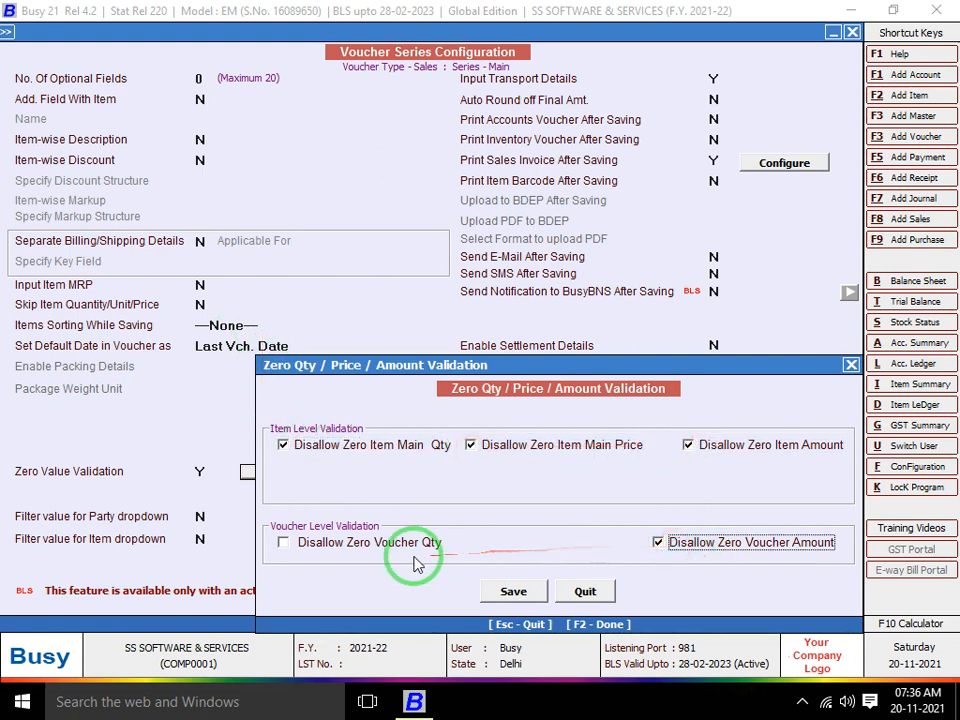
{"action": "left_click", "coordinate": [402, 545]}
{"action": "left_click", "coordinate": [513, 591]}
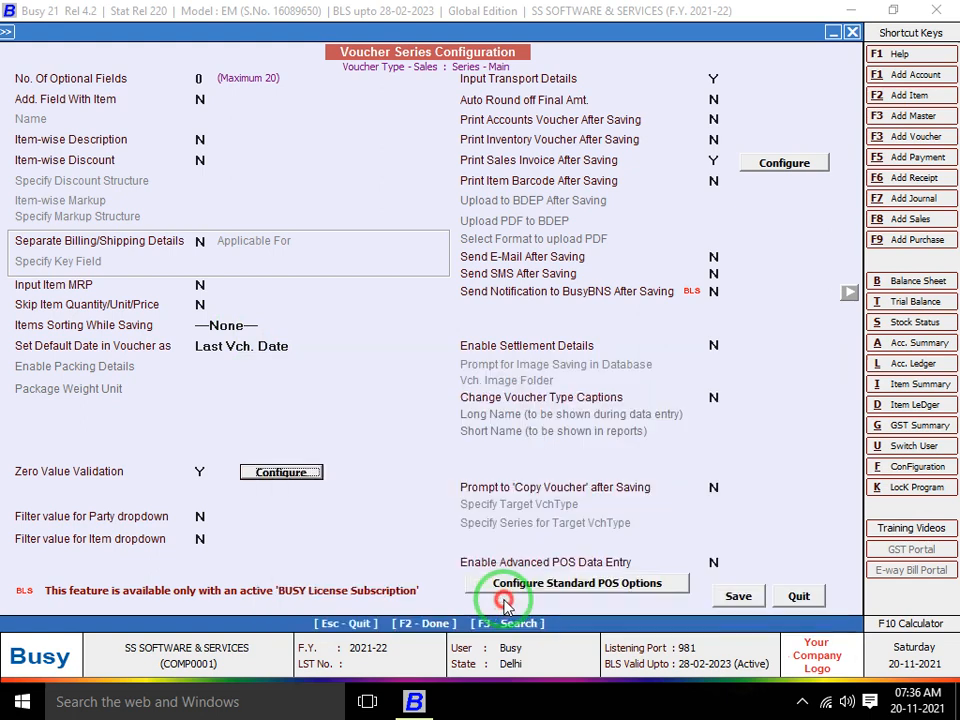
{"action": "left_click", "coordinate": [737, 597]}
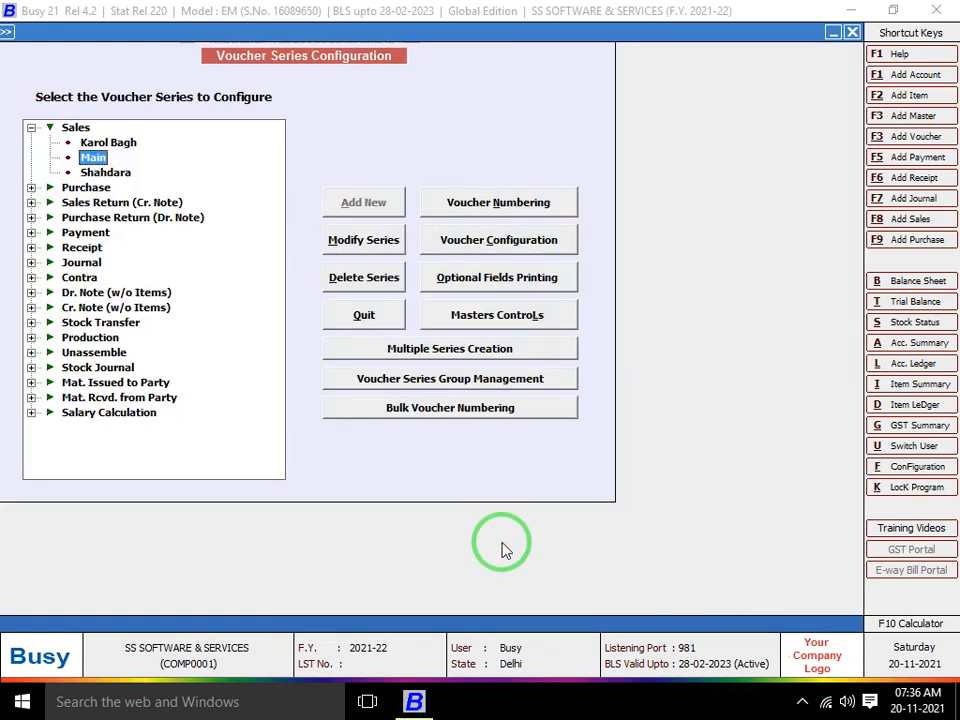
Start a Main series Cash sales voucher with Cloth, quantity 10, on the first row
{"action": "key", "text": "Escape"}
{"action": "key", "text": "Right"}
{"action": "key", "text": "Return"}
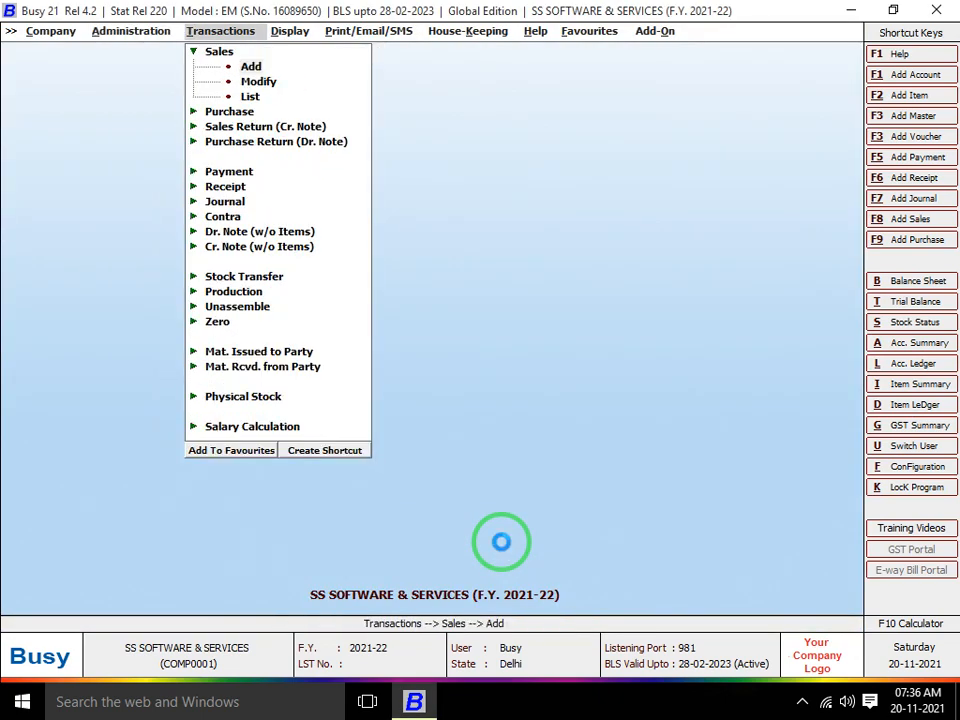
{"action": "key", "text": "Return"}
{"action": "key", "text": "Return"}
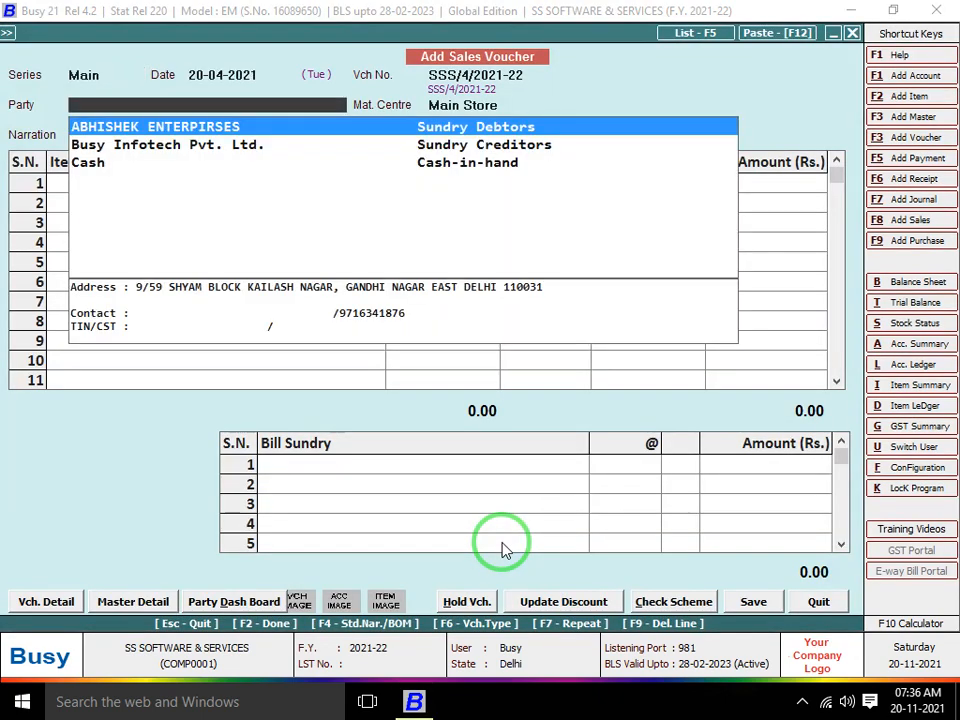
{"action": "key", "text": "Down"}
{"action": "key", "text": "Down"}
{"action": "key", "text": "Return"}
{"action": "key", "text": "Return"}
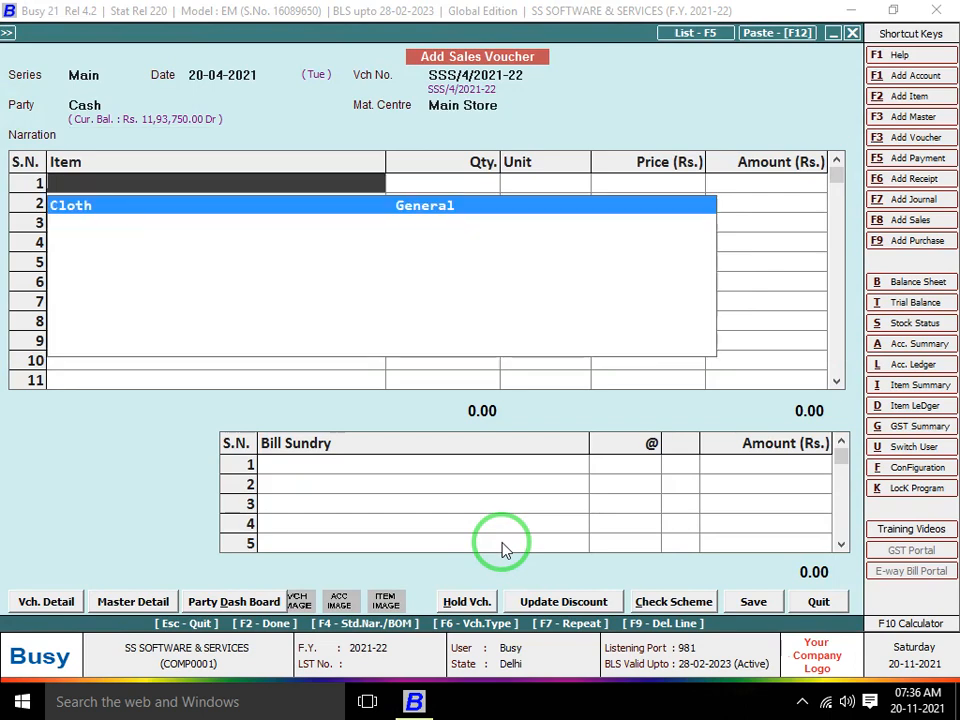
{"action": "key", "text": "Return"}
{"action": "type", "text": "10"}
{"action": "key", "text": "Return"}
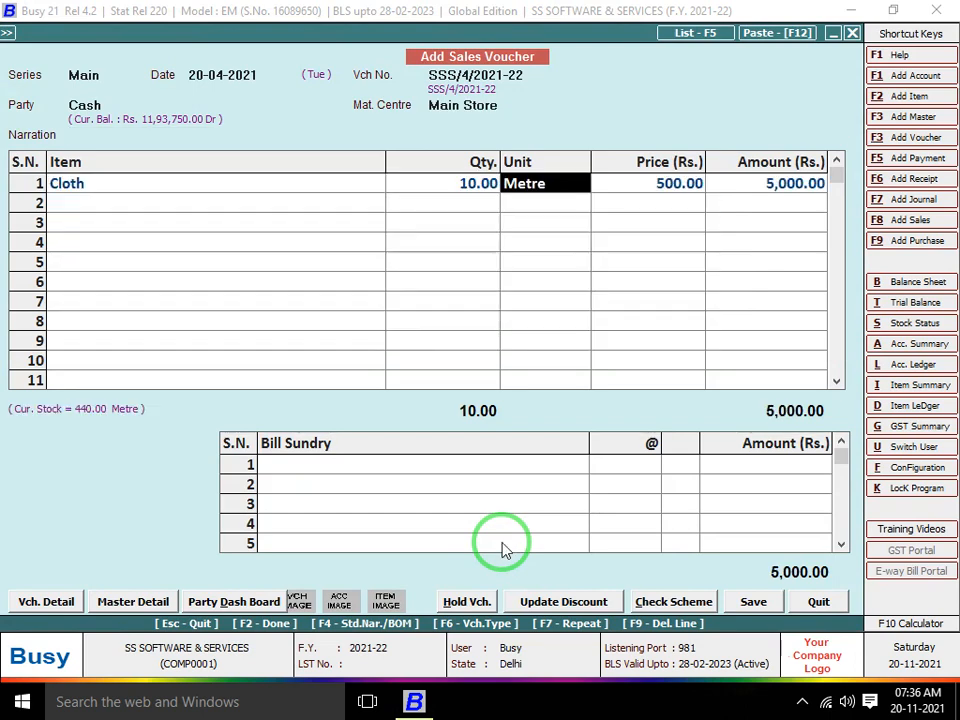
{"action": "key", "text": "Return"}
{"action": "key", "text": "Return"}
{"action": "key", "text": "Return"}
Add a second Cloth row to trigger zero-quantity and zero-price warnings, then quit unsaved
{"action": "key", "text": "Return"}
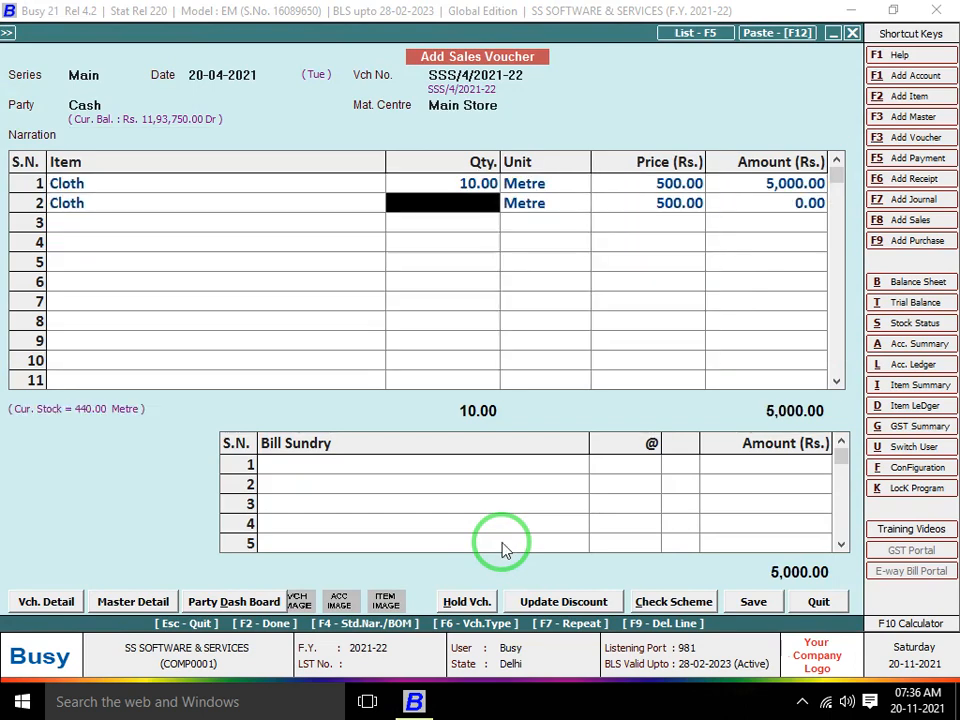
{"action": "key", "text": "Return"}
{"action": "key", "text": "Return"}
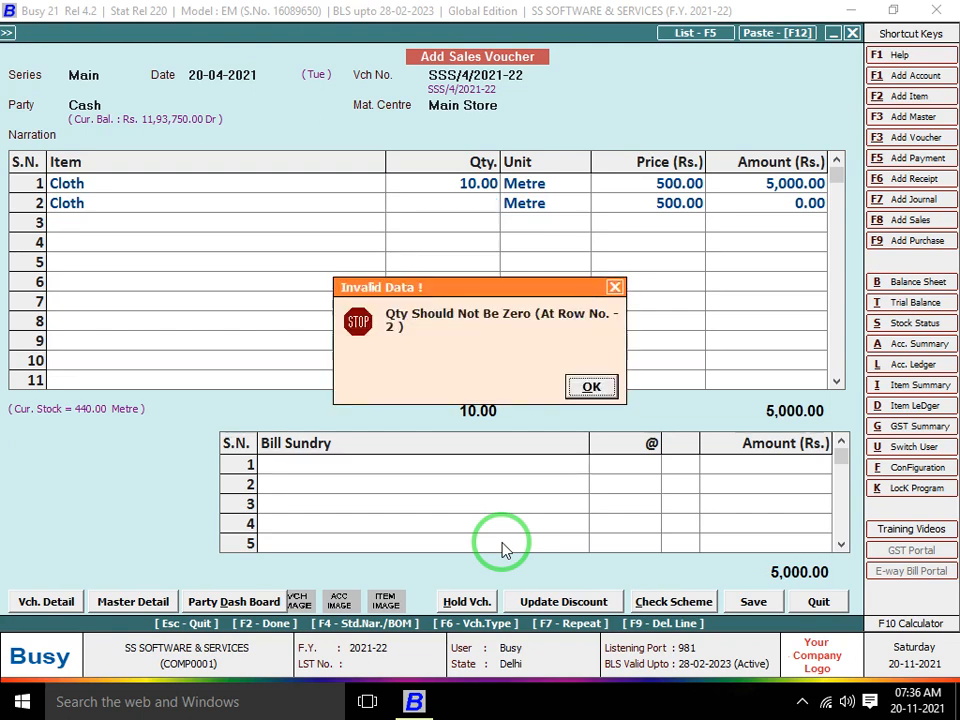
{"action": "key", "text": "Return"}
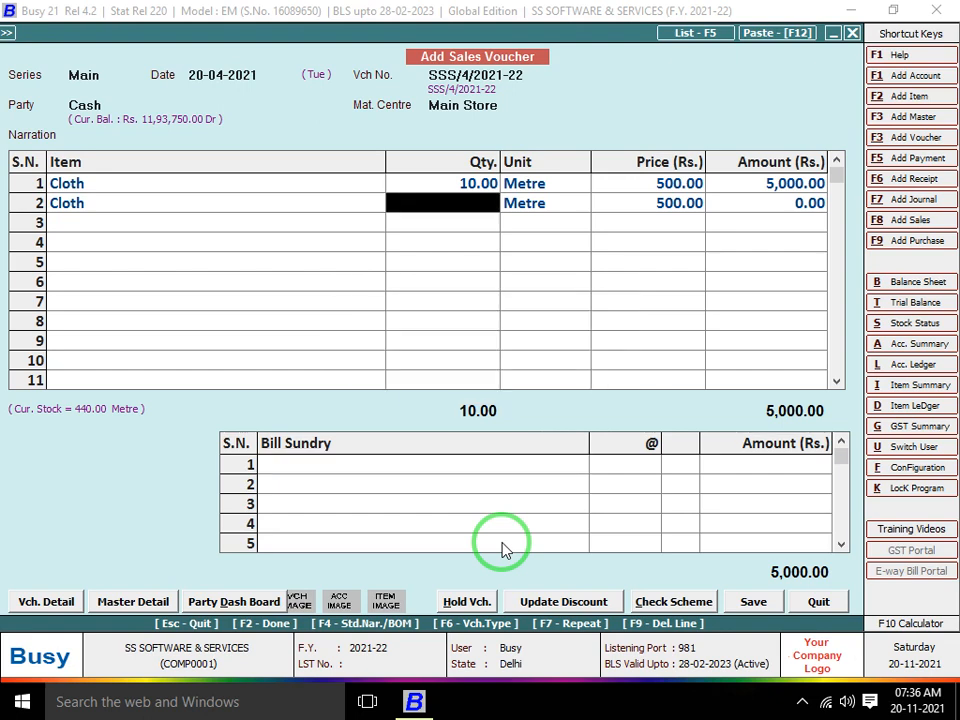
{"action": "type", "text": "1"}
{"action": "key", "text": "Return"}
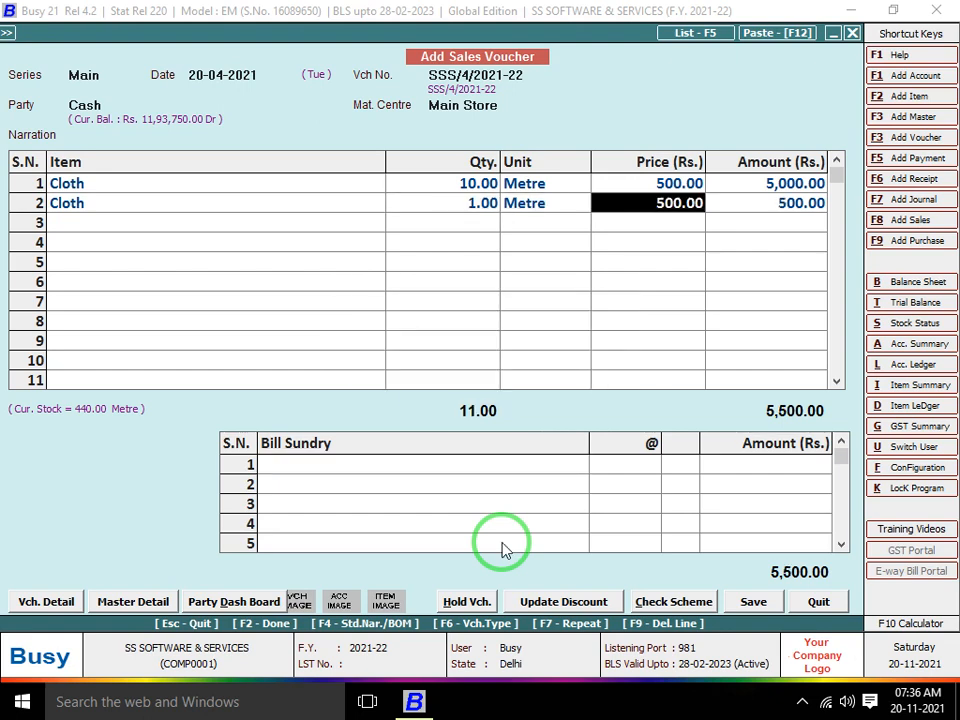
{"action": "type", "text": "0"}
{"action": "key", "text": "Return"}
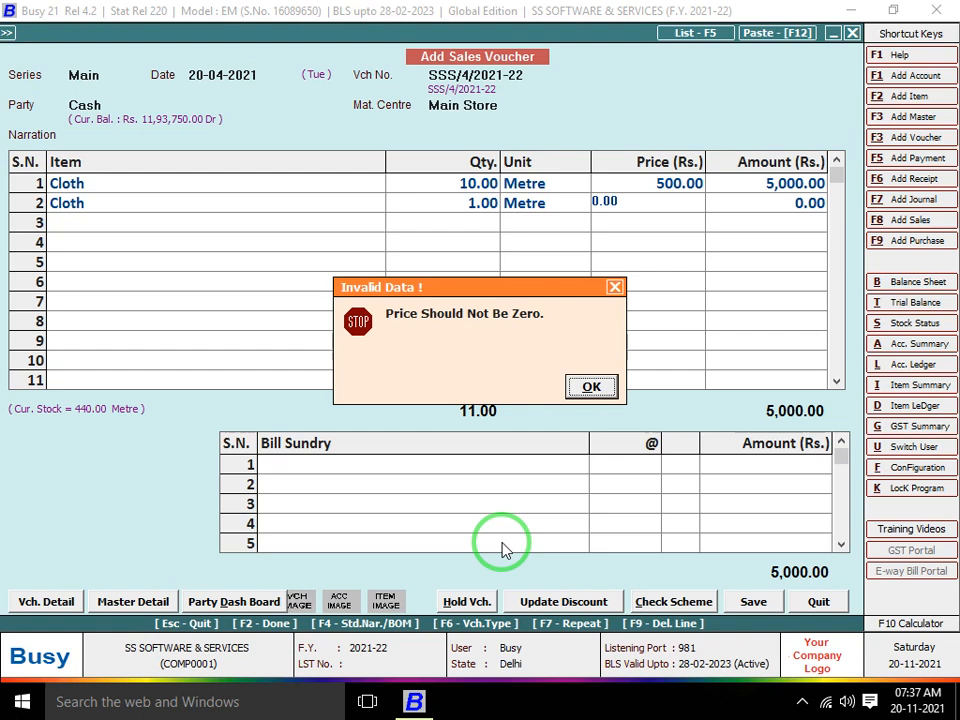
{"action": "key", "text": "Escape"}
{"action": "key", "text": "Escape"}
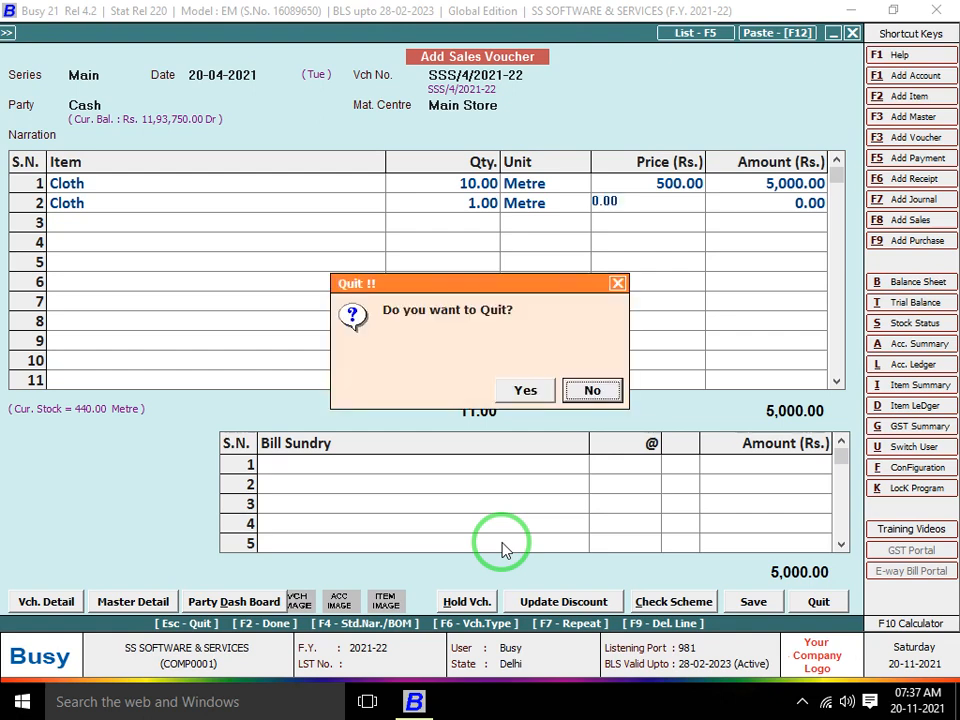
{"action": "key", "text": "y"}
{"action": "key", "text": "Left"}
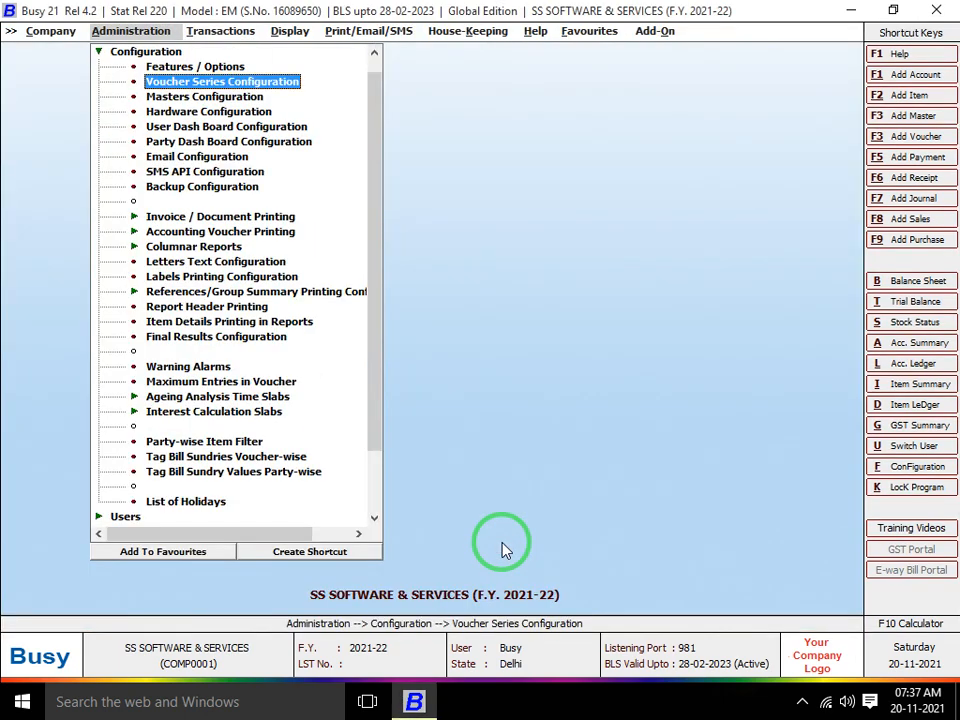
Open the Voucher Series Configuration settings for the Sales Main series
{"action": "key", "text": "Return"}
{"action": "key", "text": "Down"}
{"action": "key", "text": "Up"}
{"action": "key", "text": "Right"}
{"action": "key", "text": "Down"}
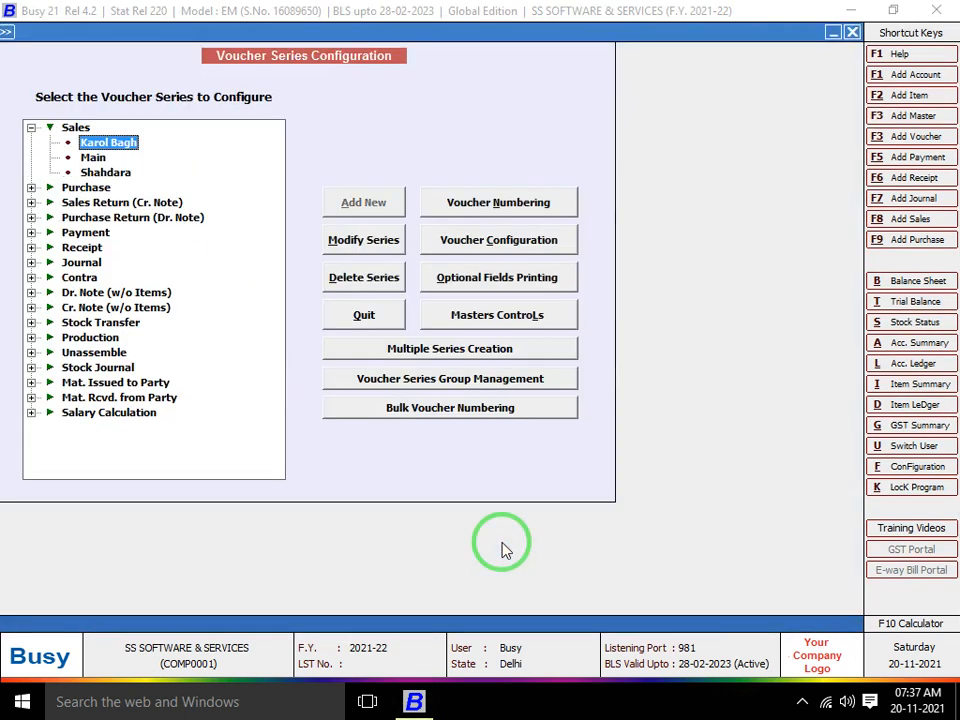
{"action": "key", "text": "Down"}
{"action": "left_click", "coordinate": [537, 243]}
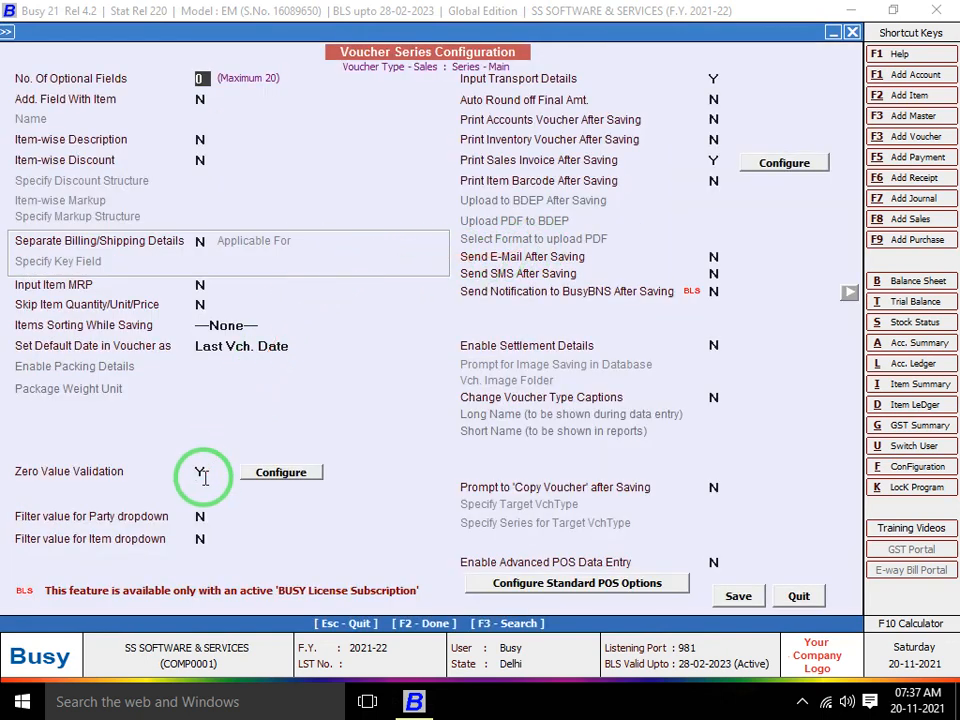
Set Zero Value Validation to N and adjust the party and item dropdown filter settings
{"action": "left_click", "coordinate": [203, 474]}
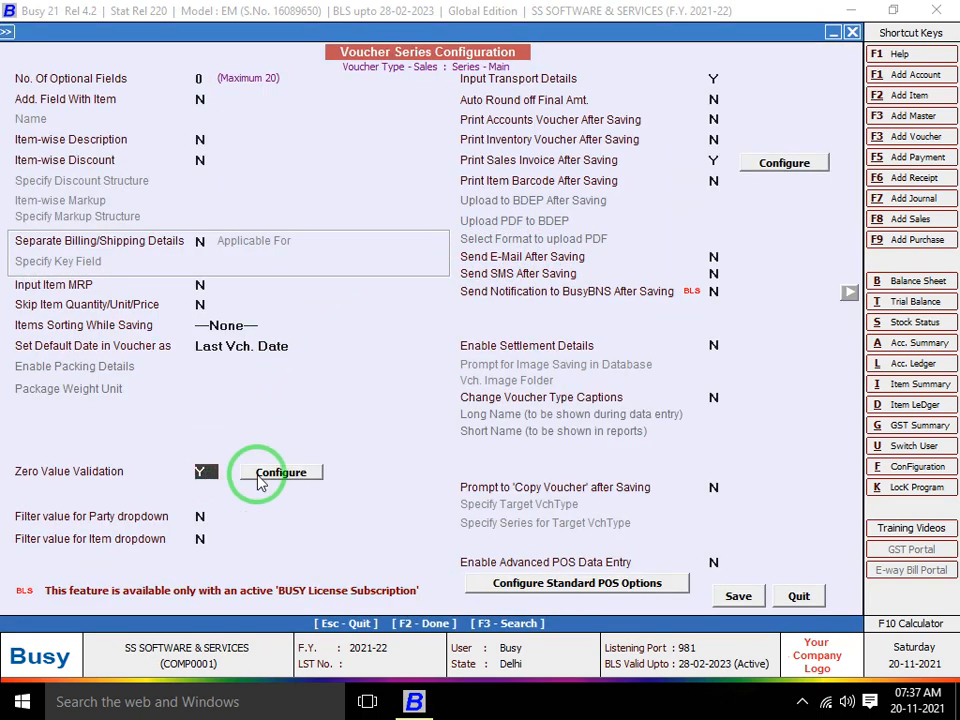
{"action": "type", "text": "n"}
{"action": "key", "text": "Return"}
{"action": "type", "text": "y"}
{"action": "key", "text": "Return"}
{"action": "key", "text": "Return"}
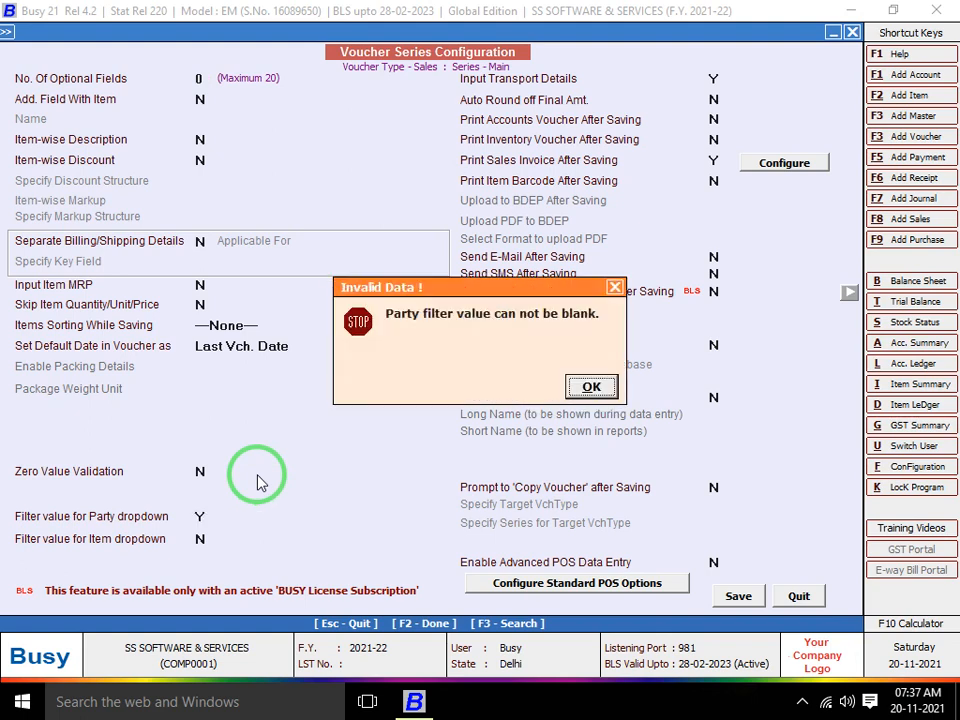
{"action": "key", "text": "Return"}
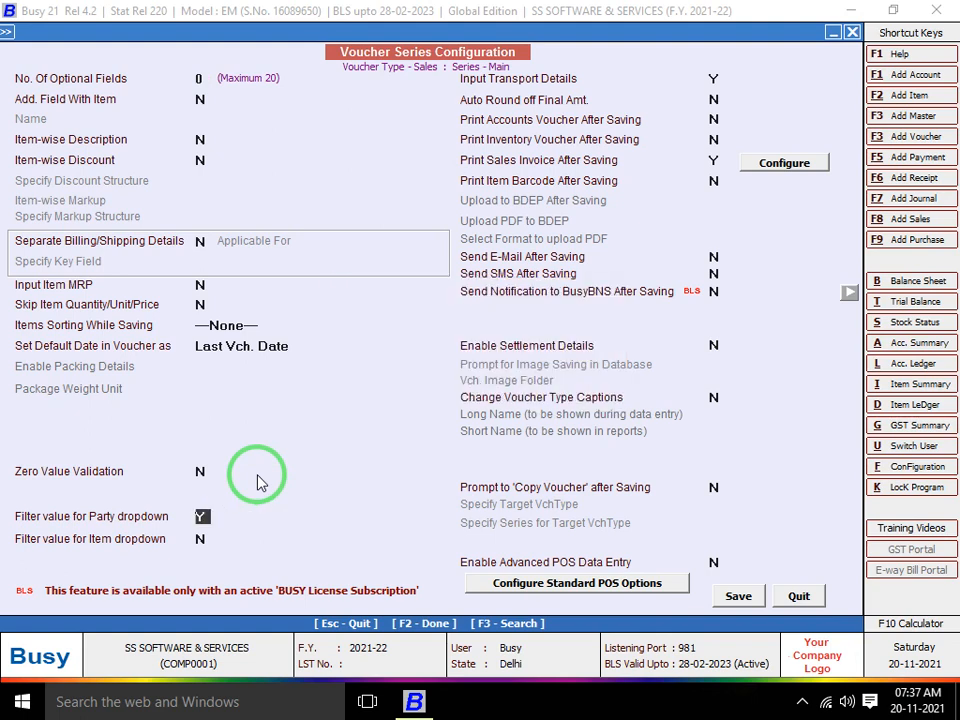
{"action": "type", "text": "n"}
{"action": "key", "text": "Return"}
{"action": "type", "text": "y"}
{"action": "key", "text": "Return"}
{"action": "key", "text": "Return"}
{"action": "key", "text": "Return"}
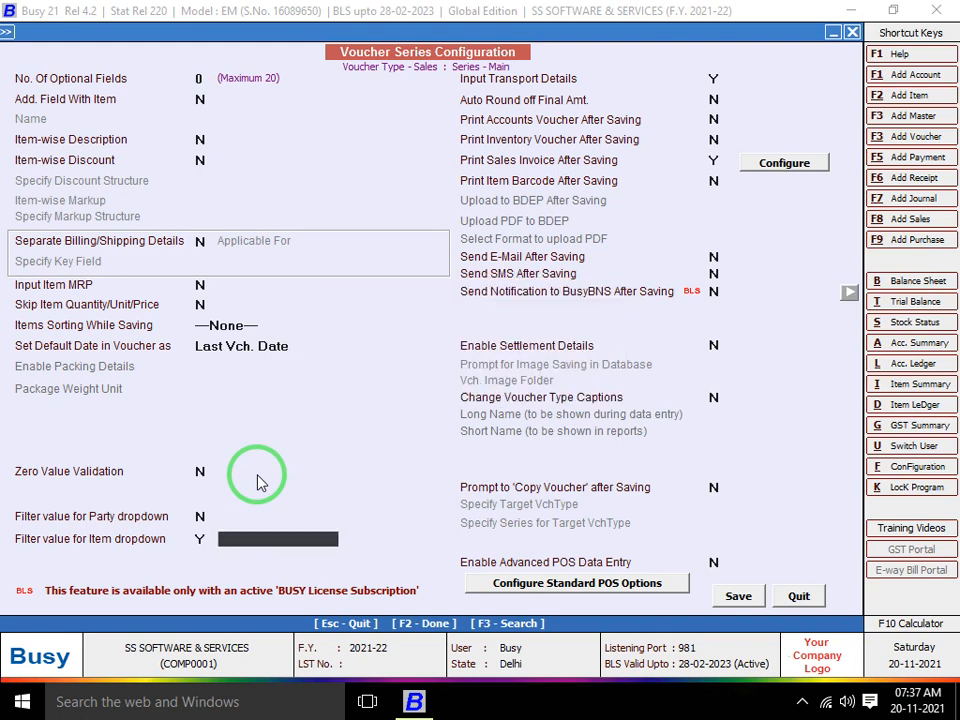
{"action": "key", "text": "Up"}
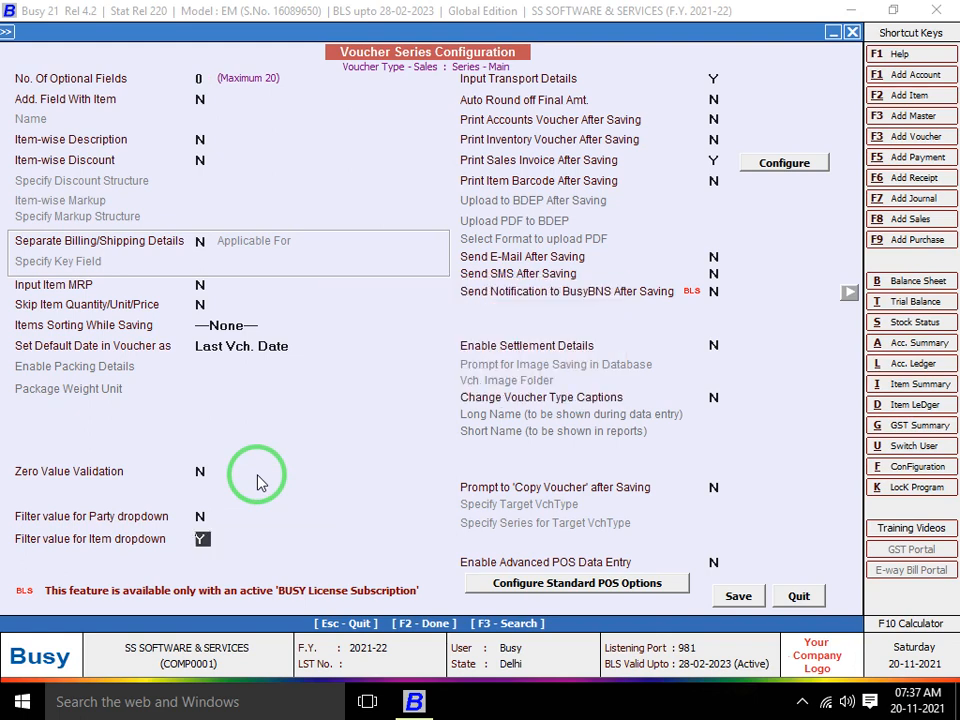
{"action": "type", "text": "n"}
{"action": "key", "text": "Return"}
Set Input Transport Details to N and Auto Round off Final Amt. to Y
{"action": "type", "text": "n"}
{"action": "key", "text": "Return"}
{"action": "type", "text": "Y"}
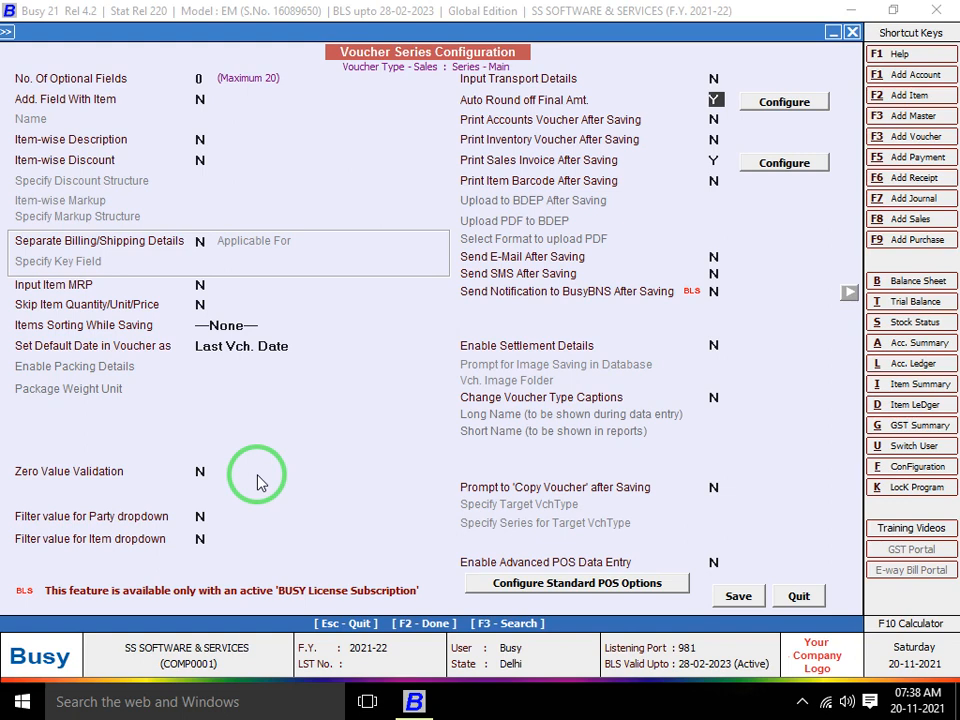
In the Auto Round off options, assign Rounded Off bill sundries for upper and lower rounding
{"action": "left_click_drag", "start_coordinate": [283, 467], "coordinate": [511, 186]}
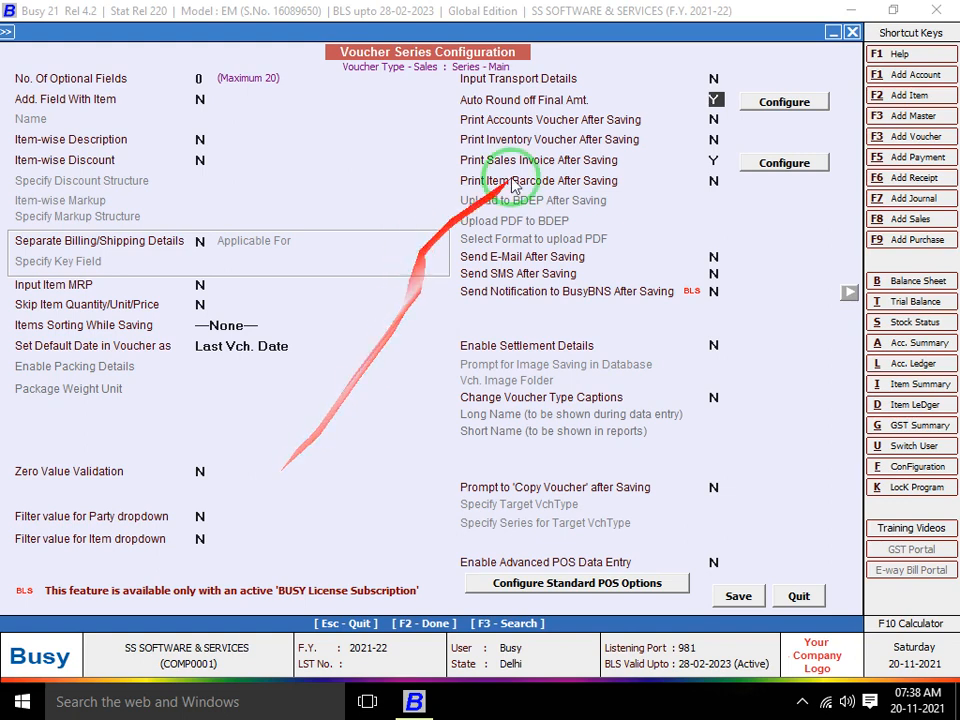
{"action": "left_click", "coordinate": [795, 102]}
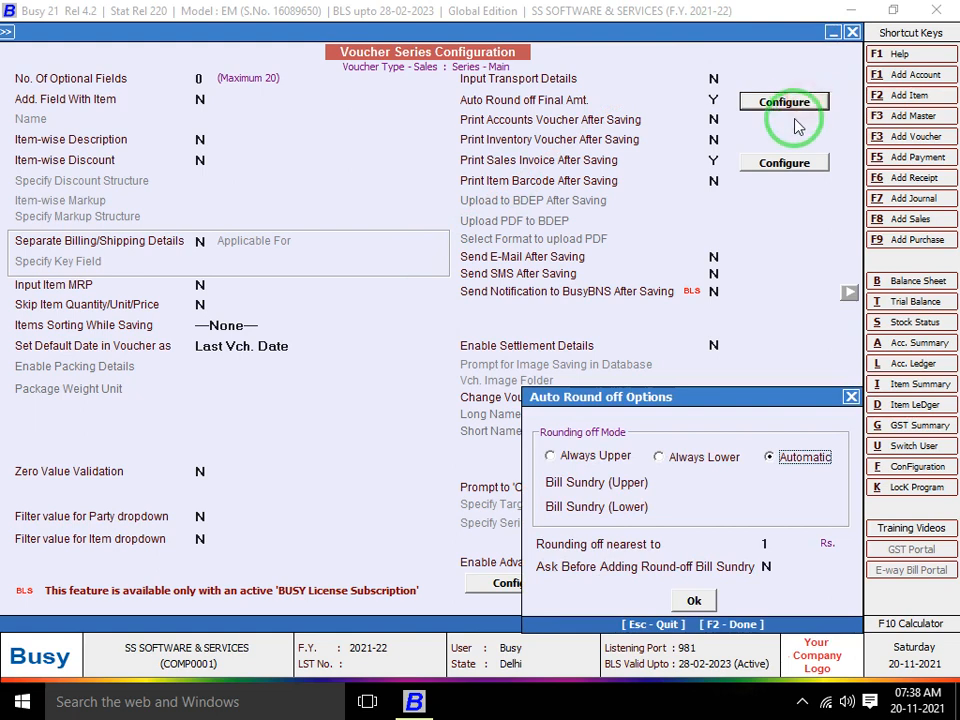
{"action": "left_click", "coordinate": [703, 482]}
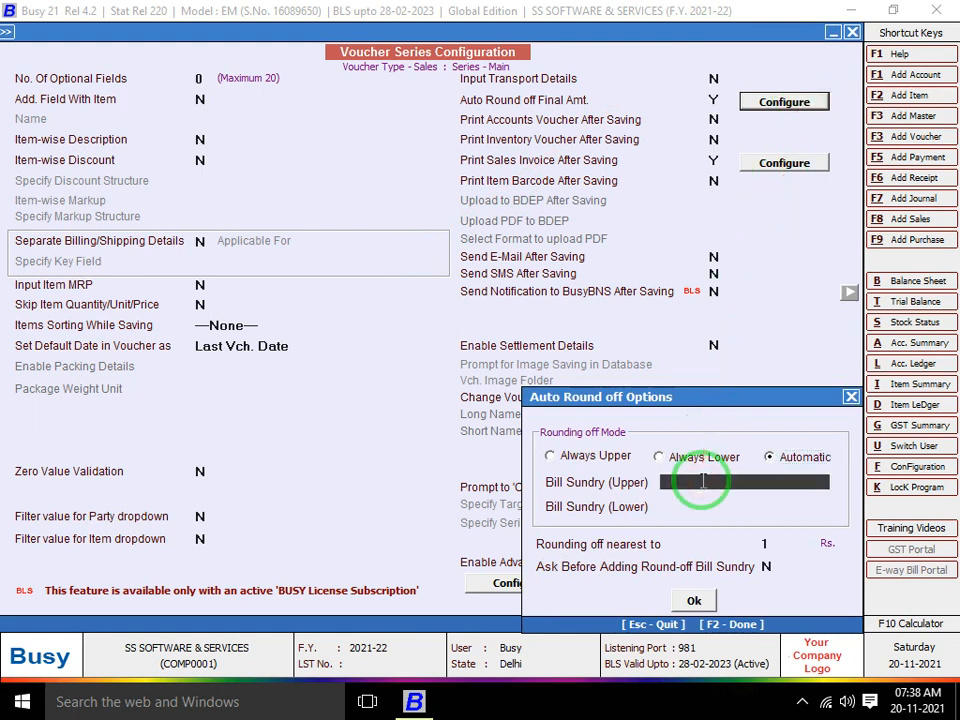
{"action": "type", "text": "R"}
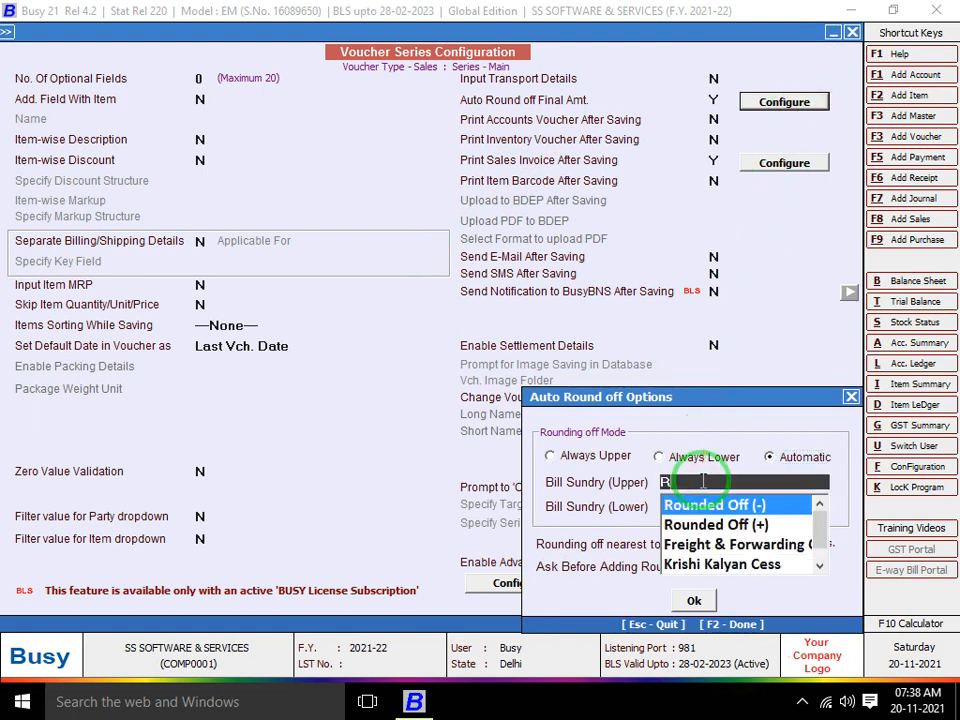
{"action": "type", "text": "OUND"}
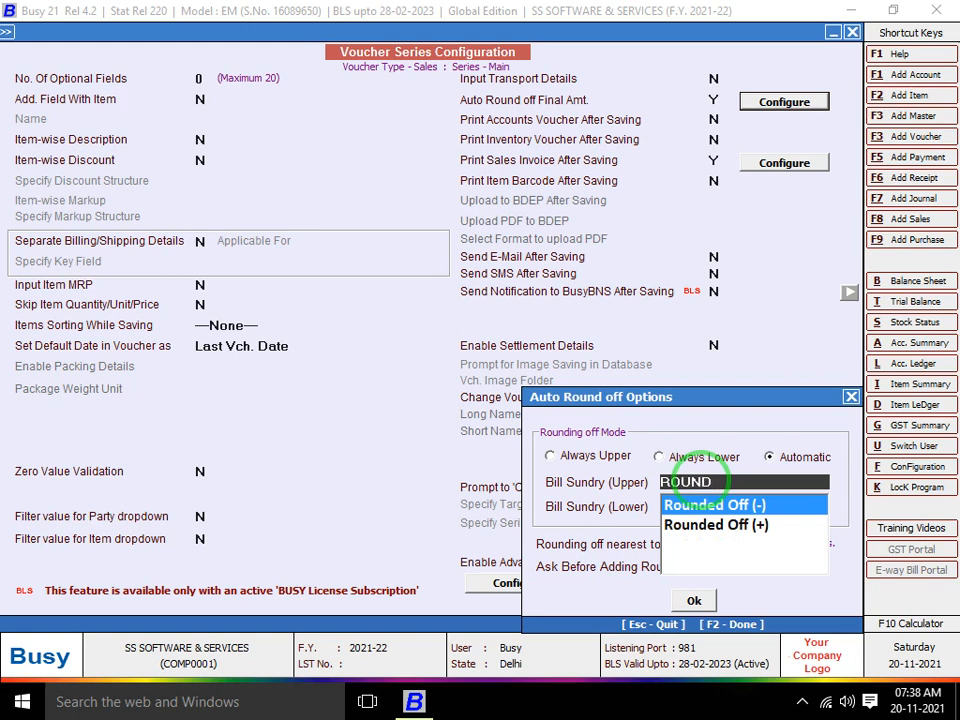
{"action": "key", "text": "Return"}
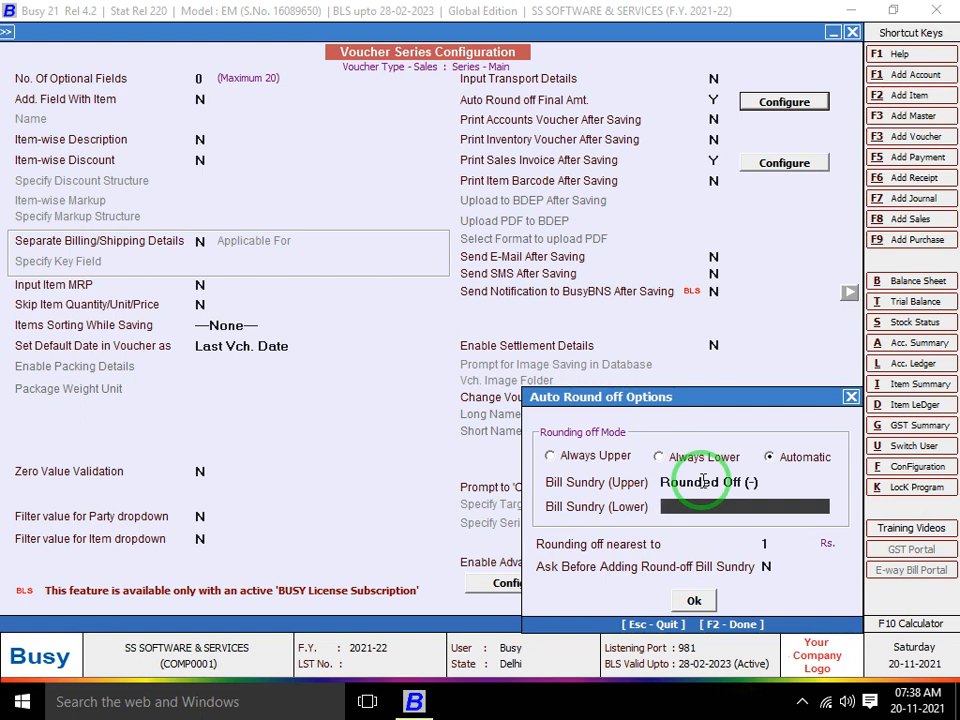
{"action": "key", "text": "space"}
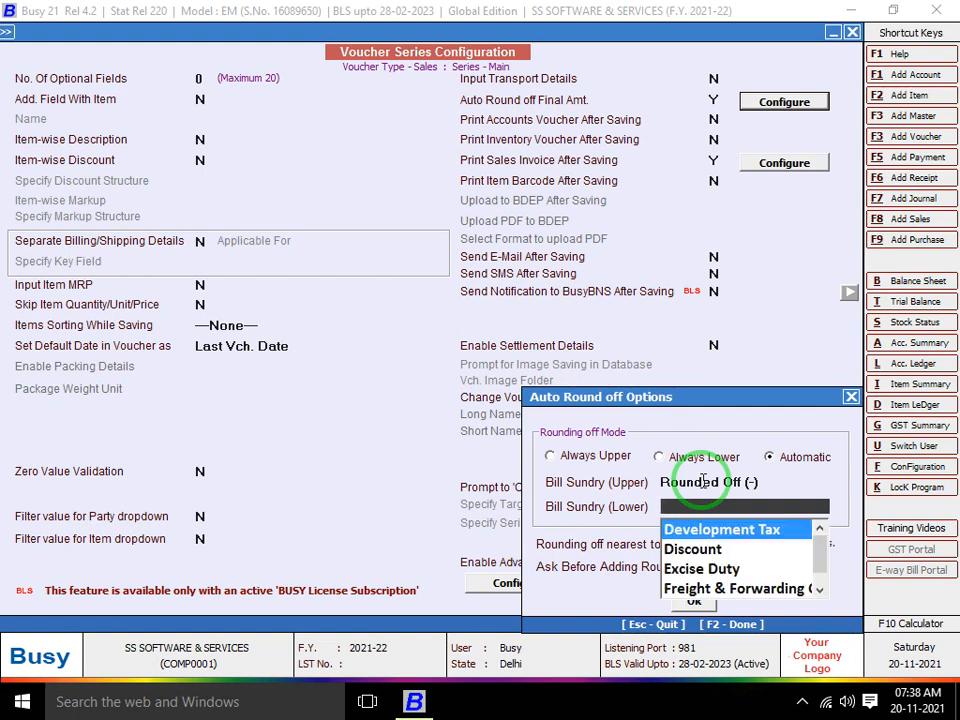
{"action": "type", "text": "ROUND"}
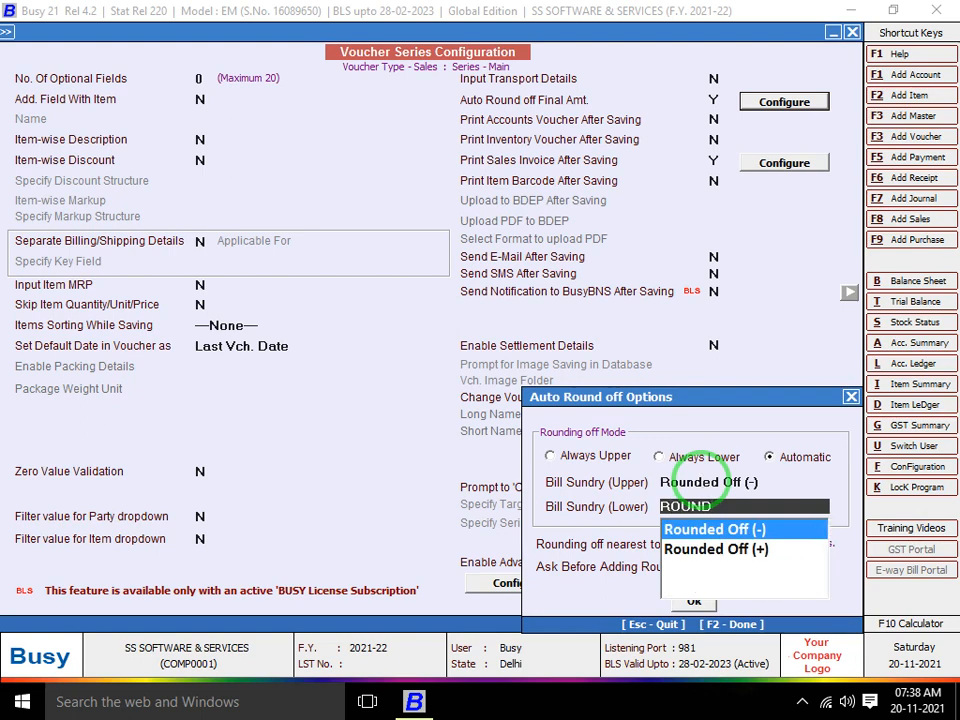
{"action": "key", "text": "Down"}
{"action": "key", "text": "Return"}
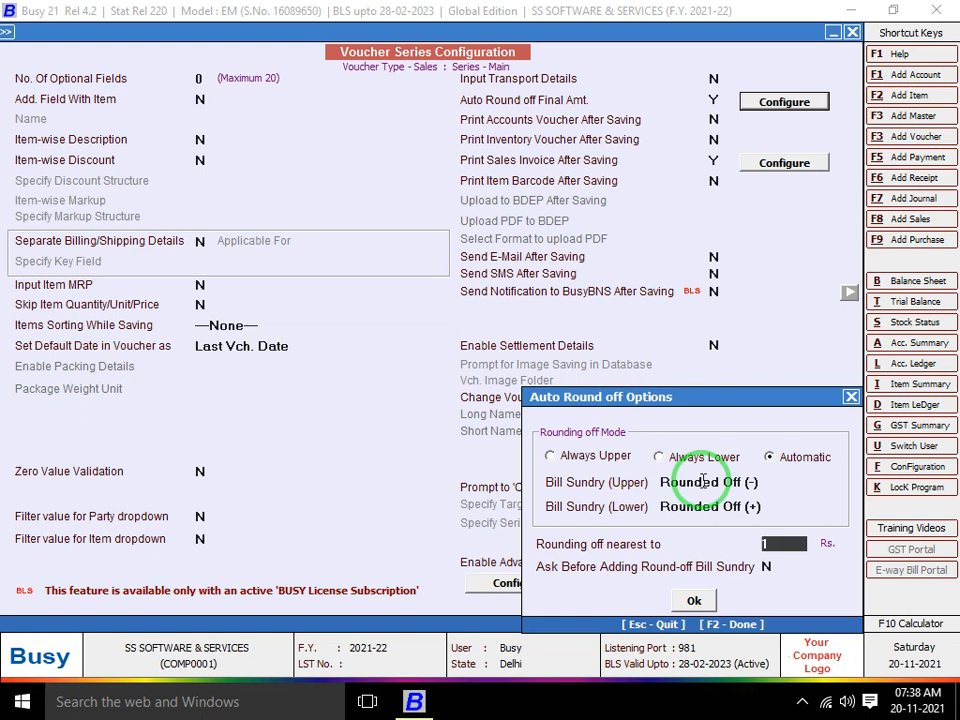
Correct them to Rounded Off (+) for upper and Rounded Off (-) for lower, then save
{"action": "key", "text": "Up"}
{"action": "key", "text": "Up"}
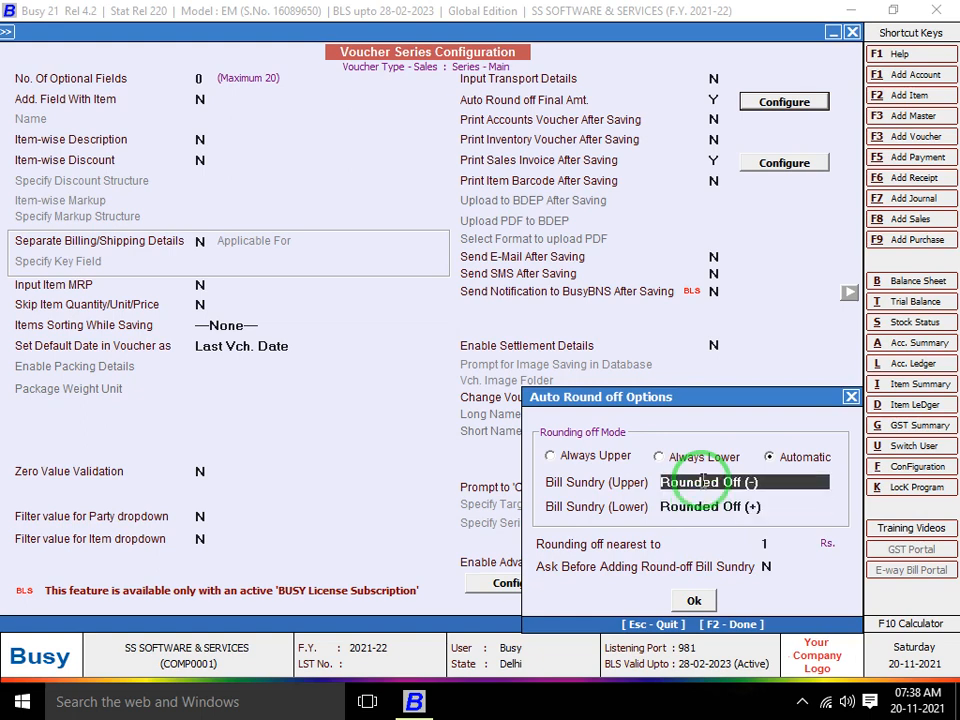
{"action": "type", "text": "ROU"}
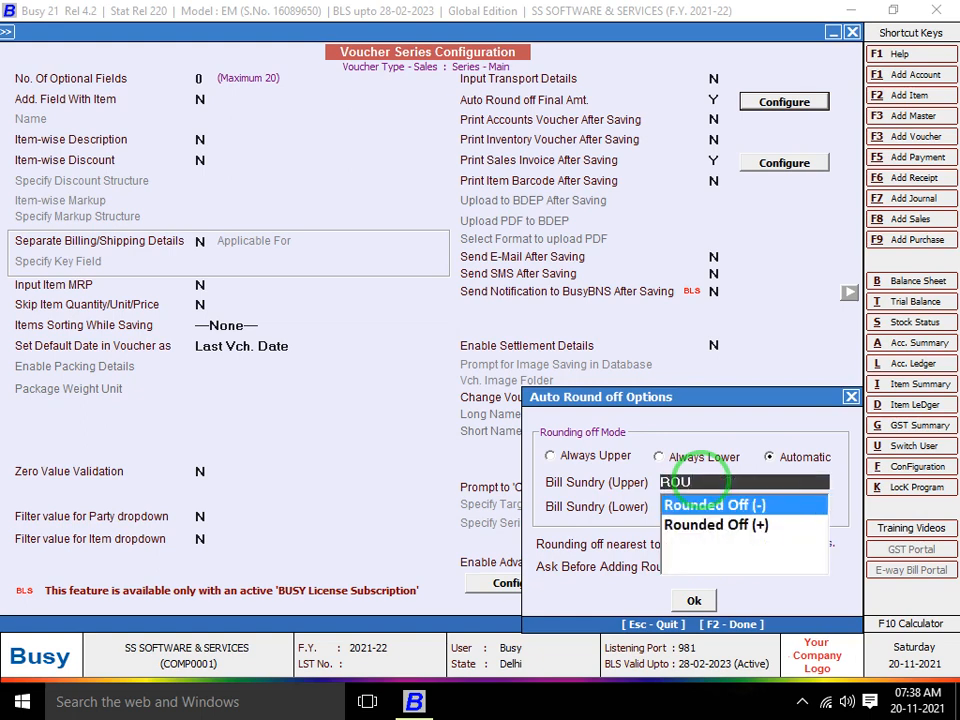
{"action": "key", "text": "Down"}
{"action": "key", "text": "Return"}
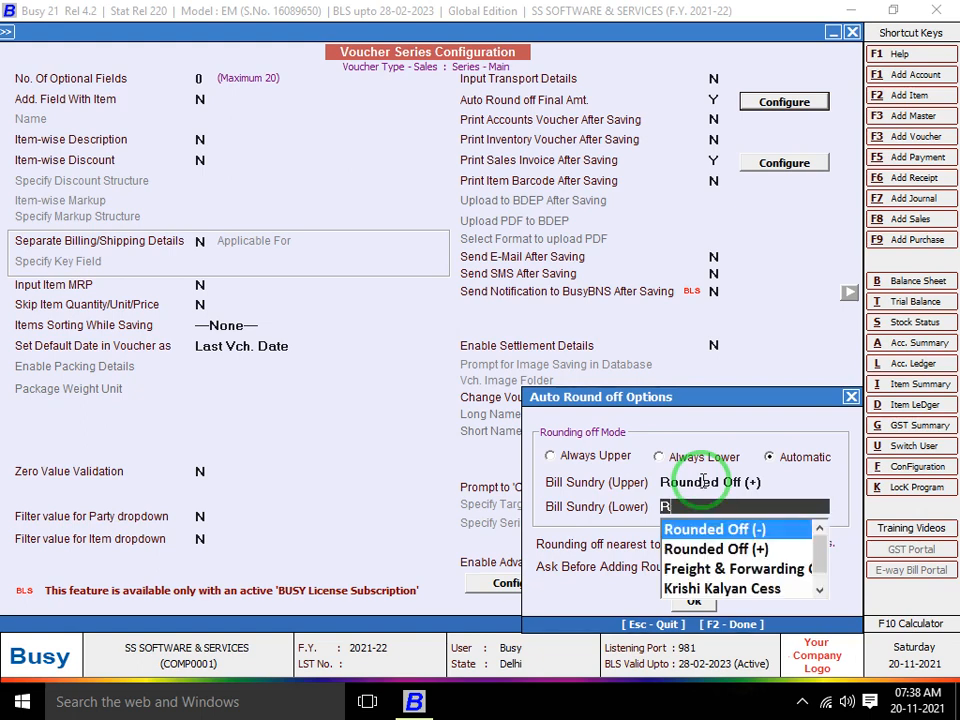
{"action": "type", "text": "ROUN"}
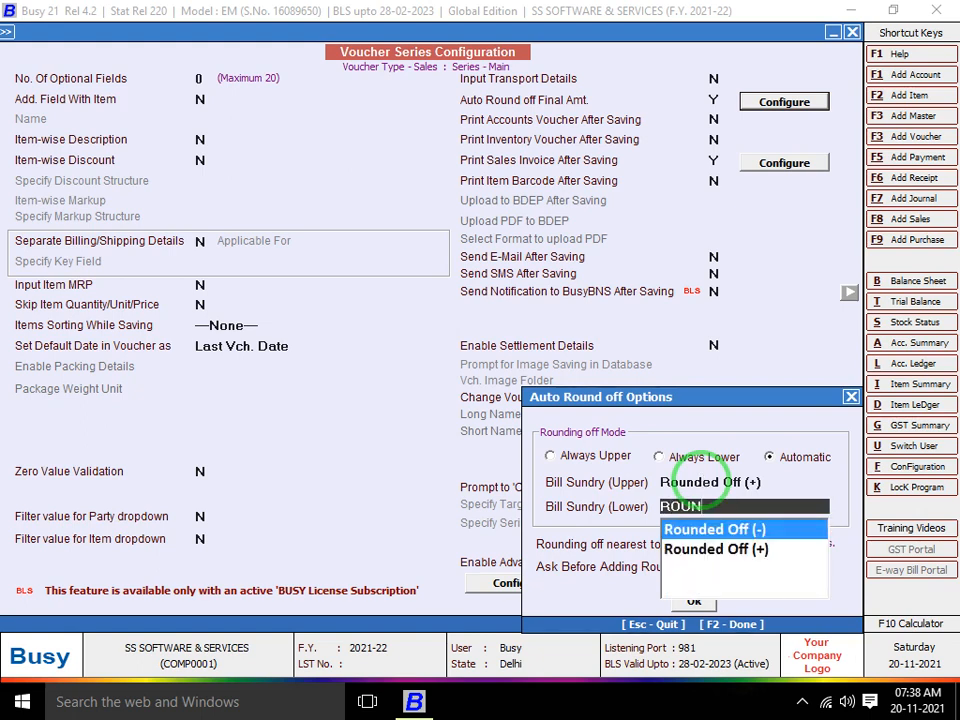
{"action": "key", "text": "Return"}
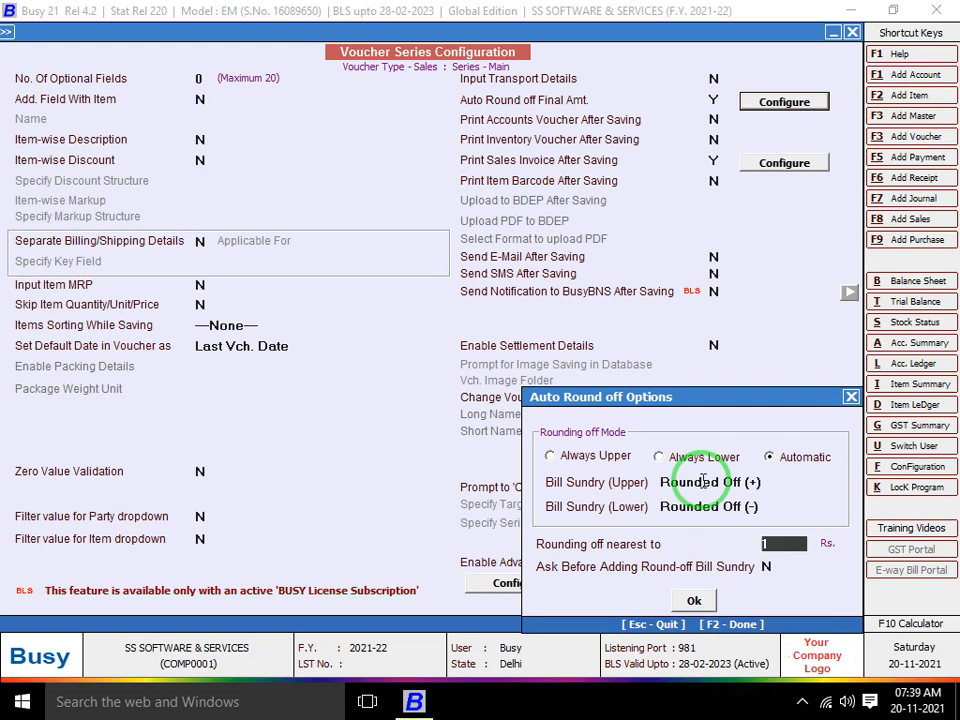
{"action": "key", "text": "Return"}
{"action": "key", "text": "Return"}
{"action": "key", "text": "Return"}
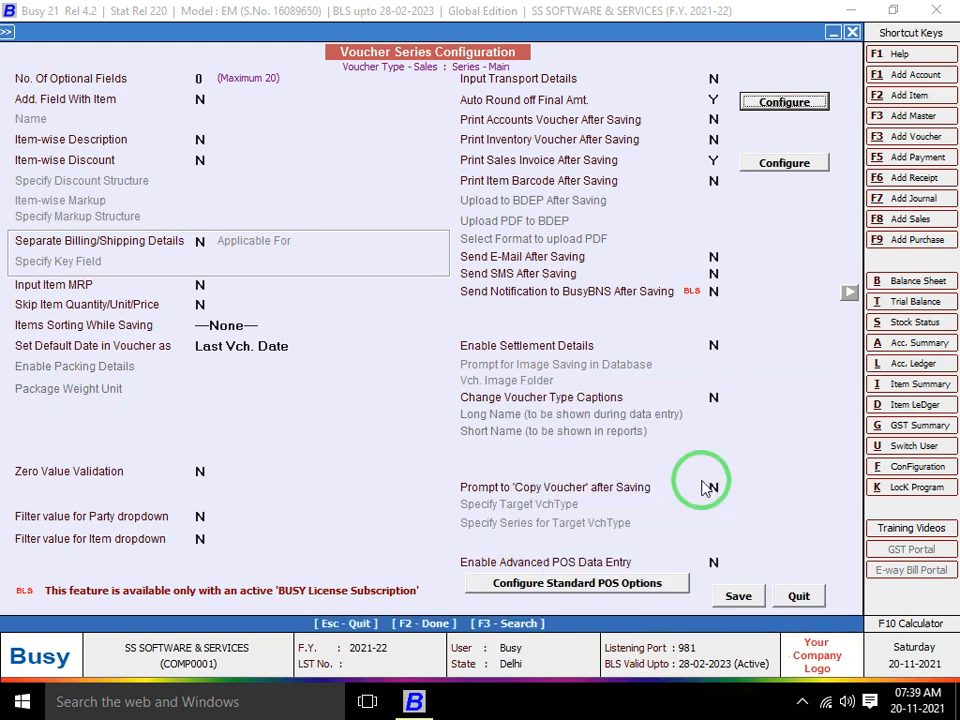
{"action": "key", "text": "Escape"}
{"action": "key", "text": "Return"}
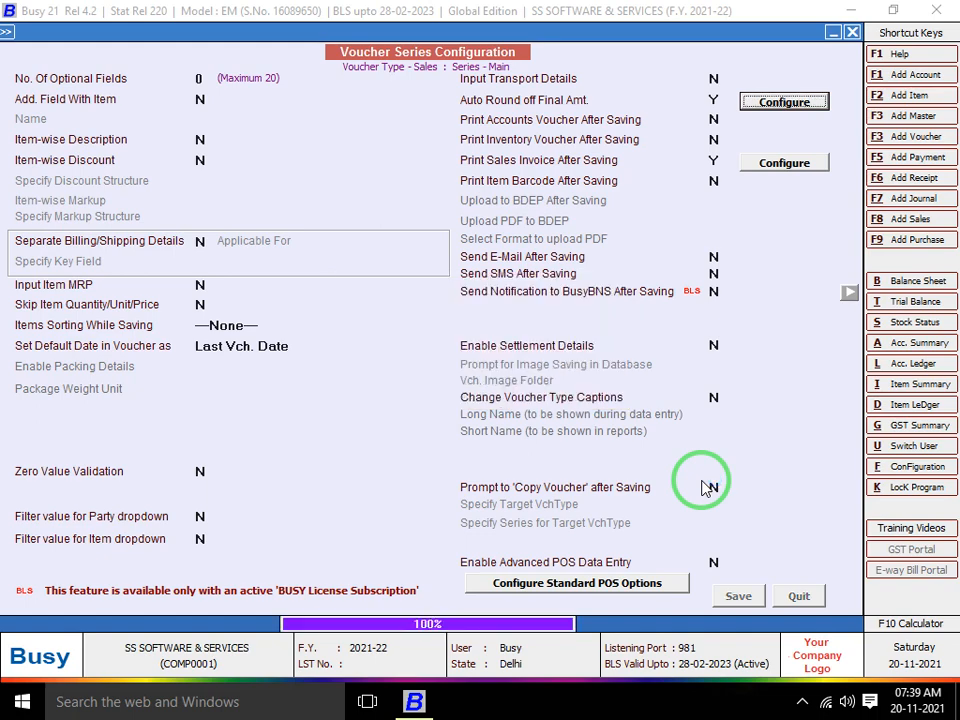
Save the configuration and start a new sales voucher for the first debtor party
{"action": "key", "text": "Escape"}
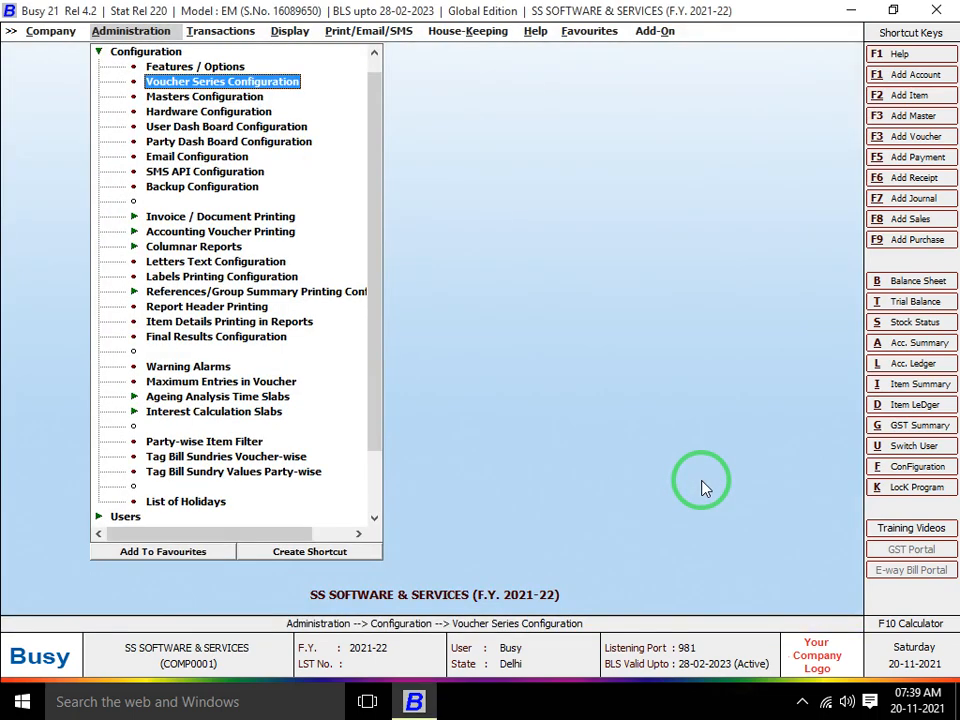
{"action": "key", "text": "F8"}
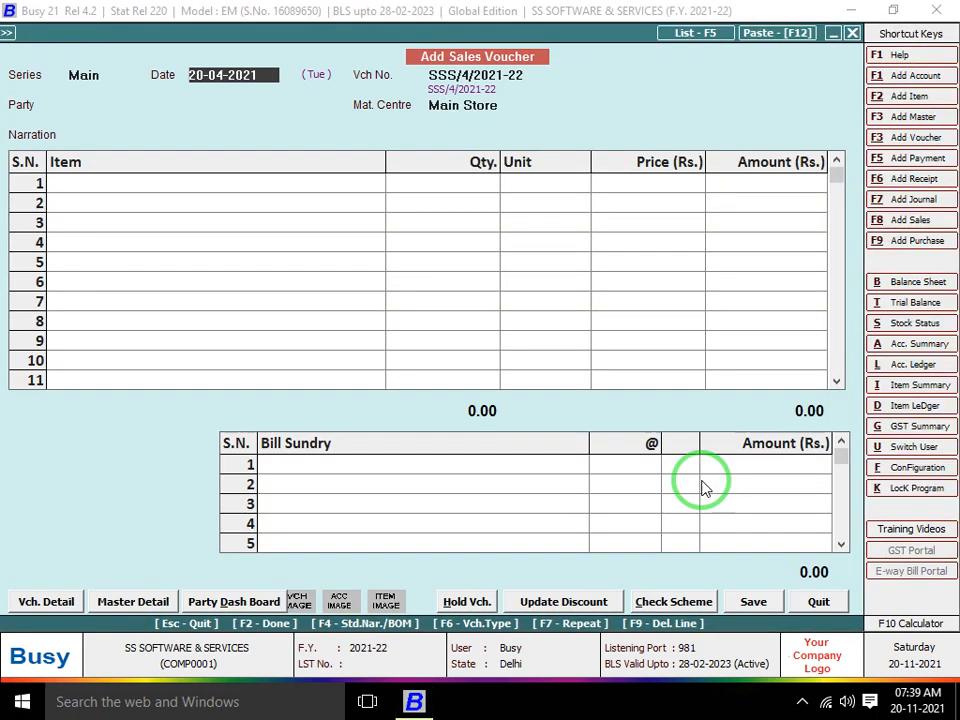
{"action": "key", "text": "Return"}
{"action": "key", "text": "Down"}
{"action": "key", "text": "Up"}
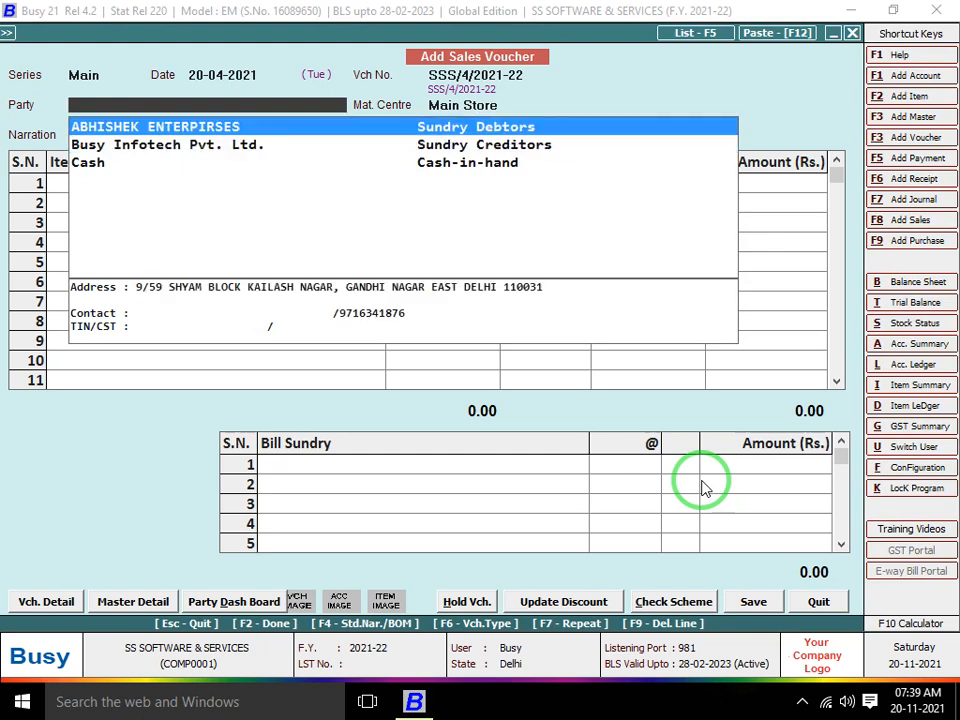
{"action": "key", "text": "Return"}
{"action": "key", "text": "Return"}
{"action": "key", "text": "Return"}
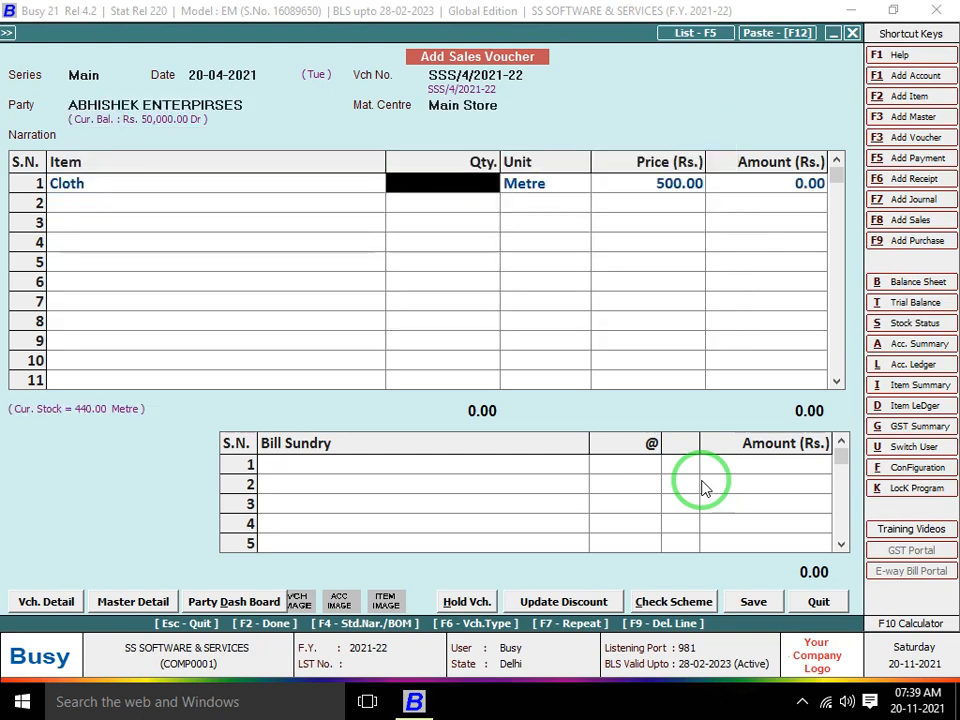
Enter 101.30 metres of Cloth at 119.25, giving a 0.03 round-off to 12,080.00
{"action": "type", "text": "101.3"}
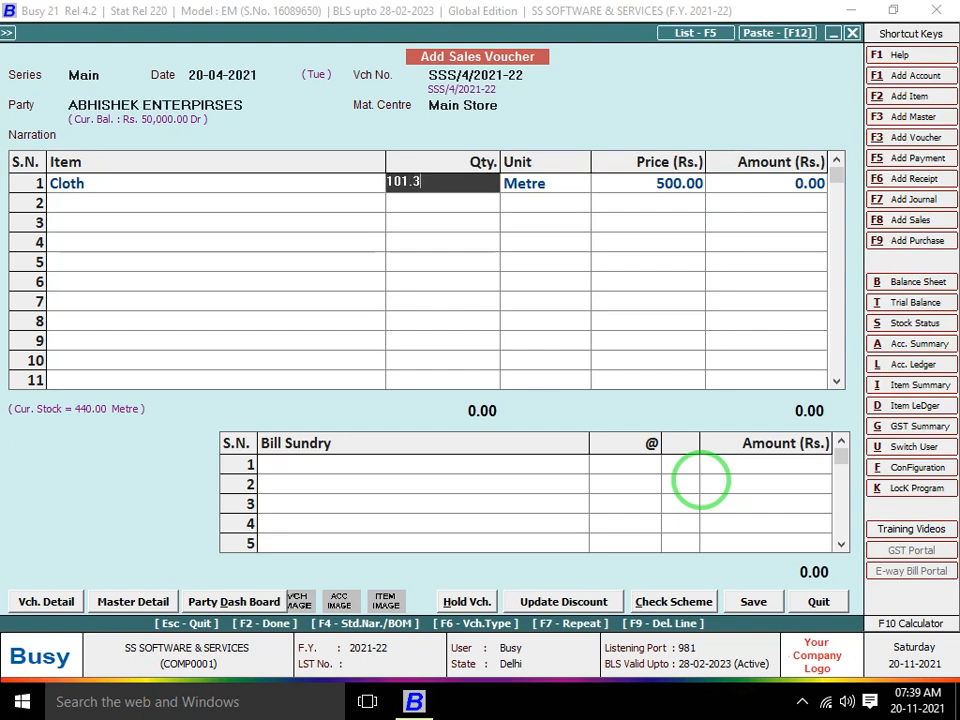
{"action": "key", "text": "Return"}
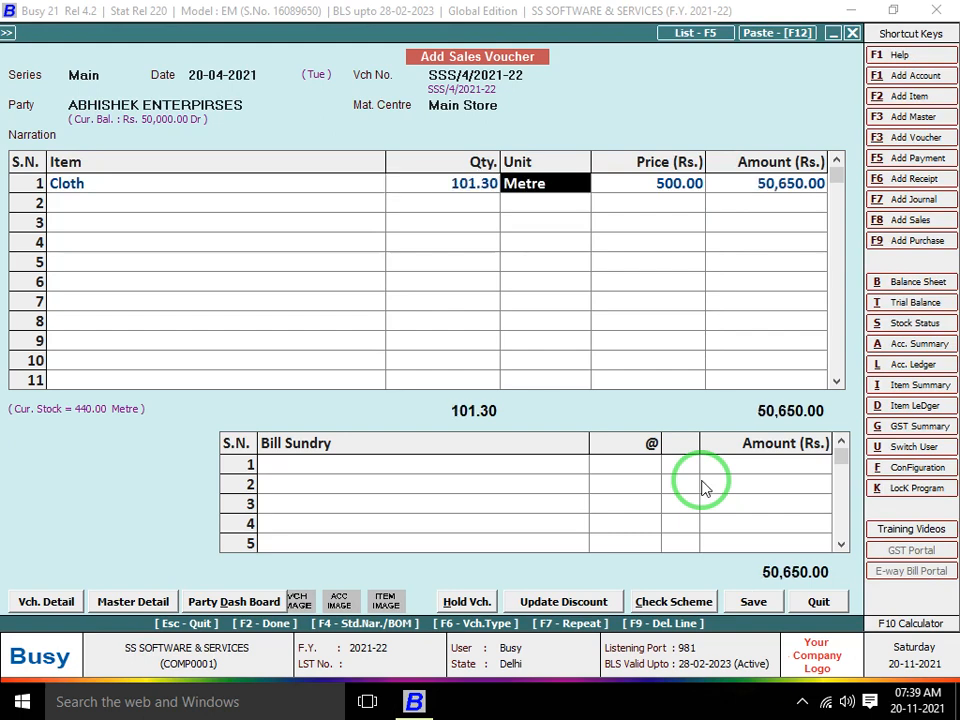
{"action": "key", "text": "Return"}
{"action": "type", "text": "119.2"}
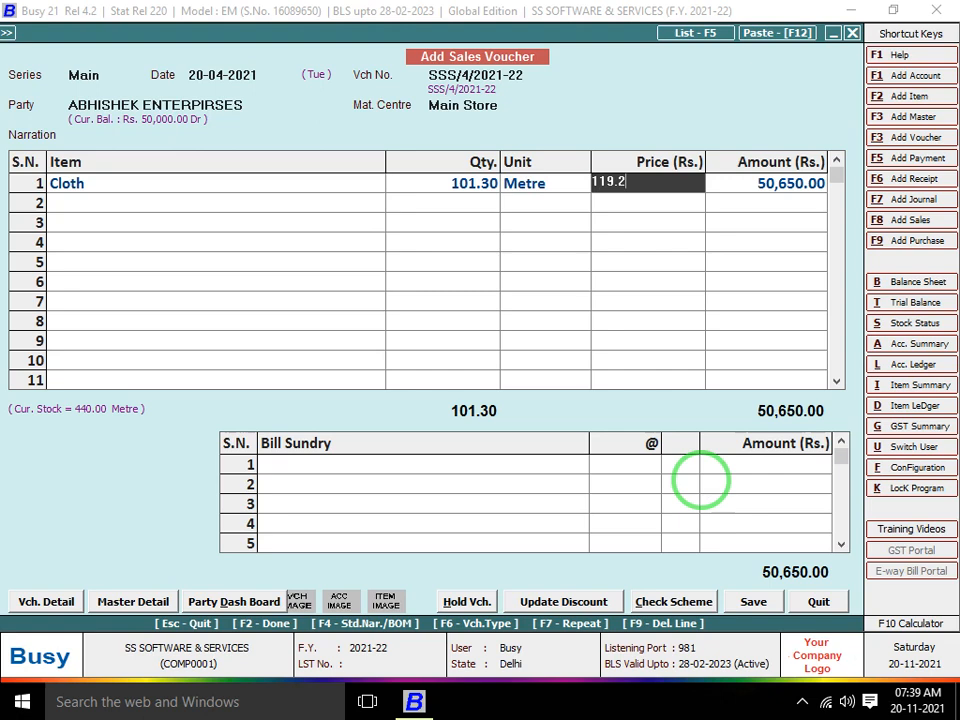
{"action": "type", "text": "5"}
{"action": "key", "text": "Return"}
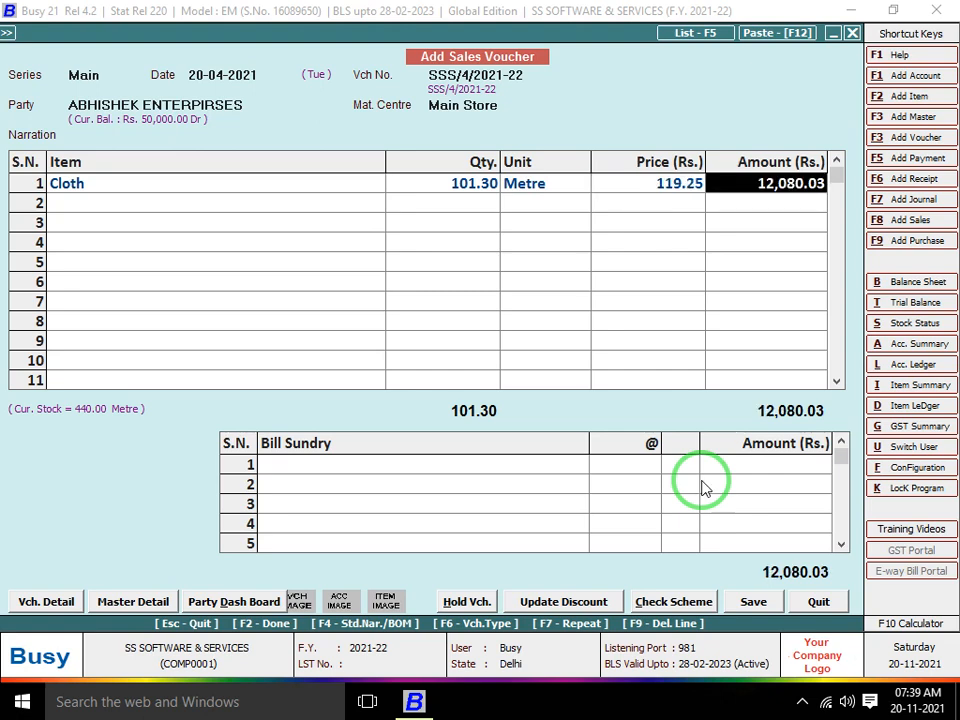
{"action": "key", "text": "shift+Tab"}
{"action": "key", "text": "F2"}
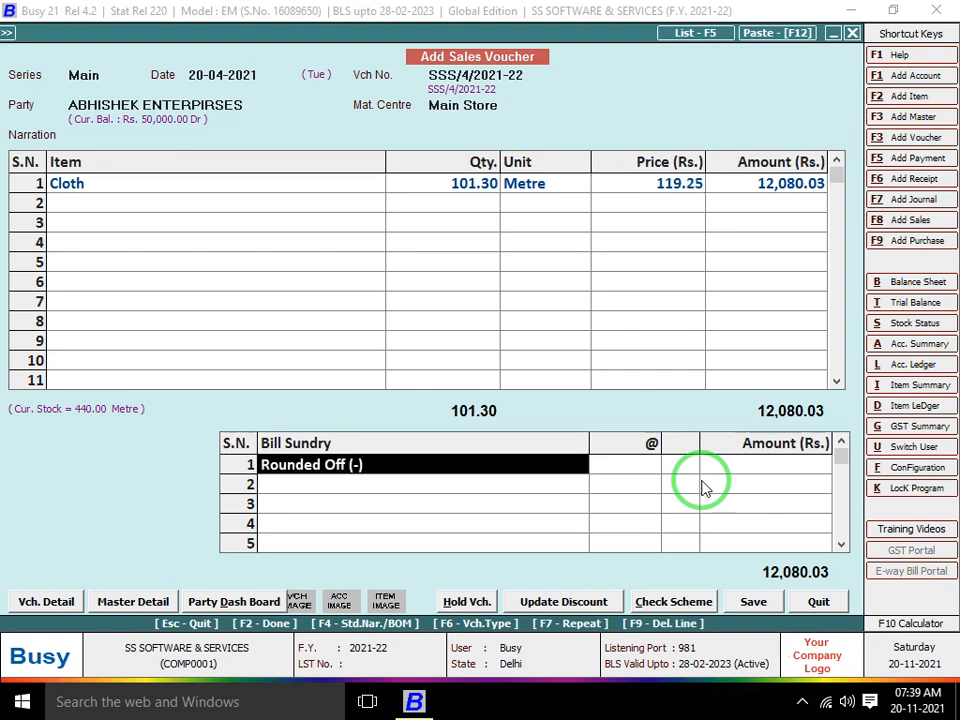
{"action": "key", "text": "F2"}
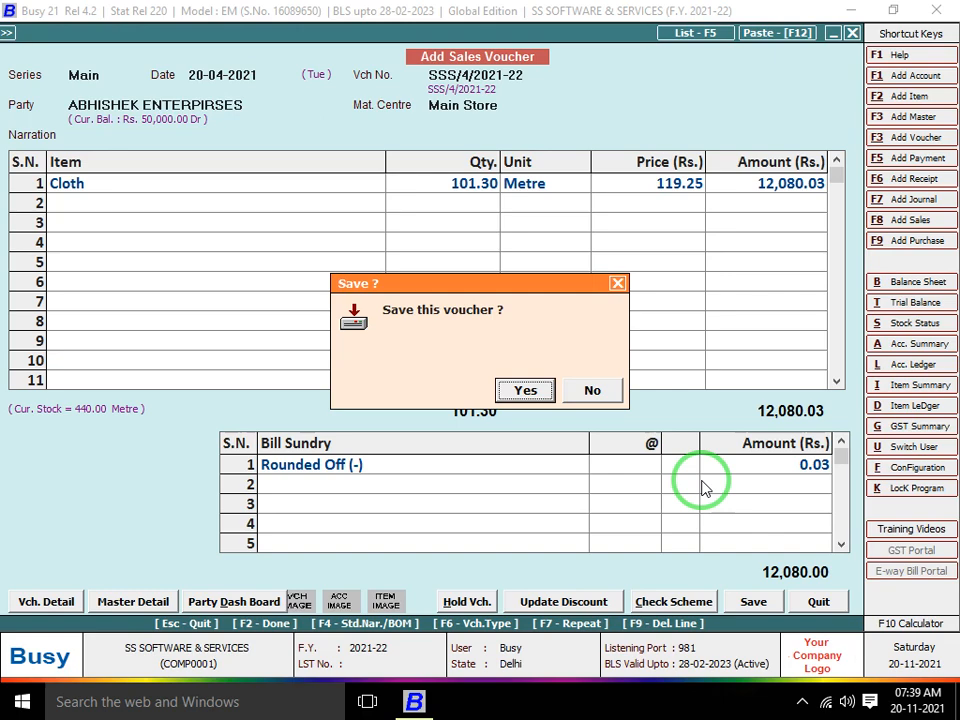
Quit the test voucher without saving and return to the voucher series configuration
{"action": "key", "text": "Escape"}
{"action": "key", "text": "Escape"}
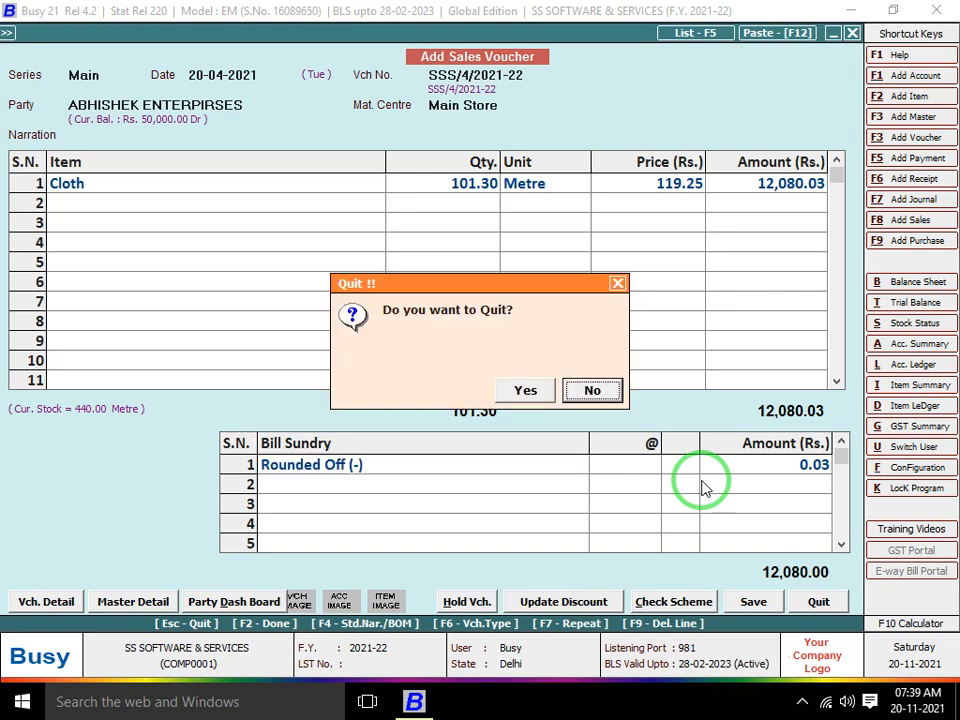
{"action": "key", "text": "Left"}
{"action": "key", "text": "Return"}
{"action": "key", "text": "Left"}
{"action": "key", "text": "Return"}
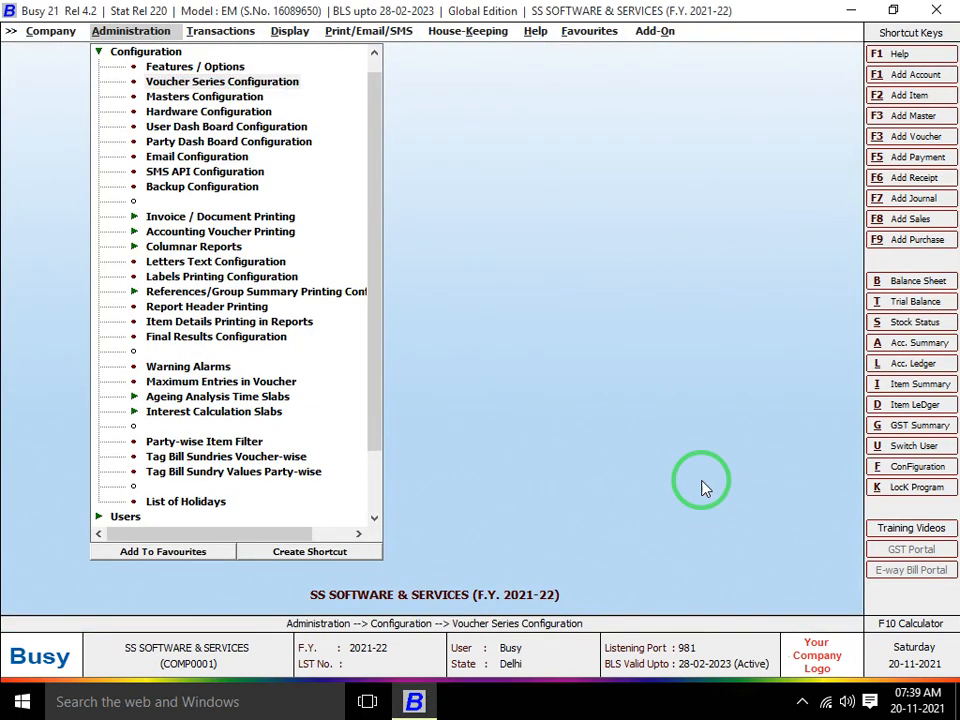
Open the Sales Main series settings and set Auto Round off Final Amt. to N
{"action": "key", "text": "Return"}
{"action": "key", "text": "Down"}
{"action": "key", "text": "Down"}
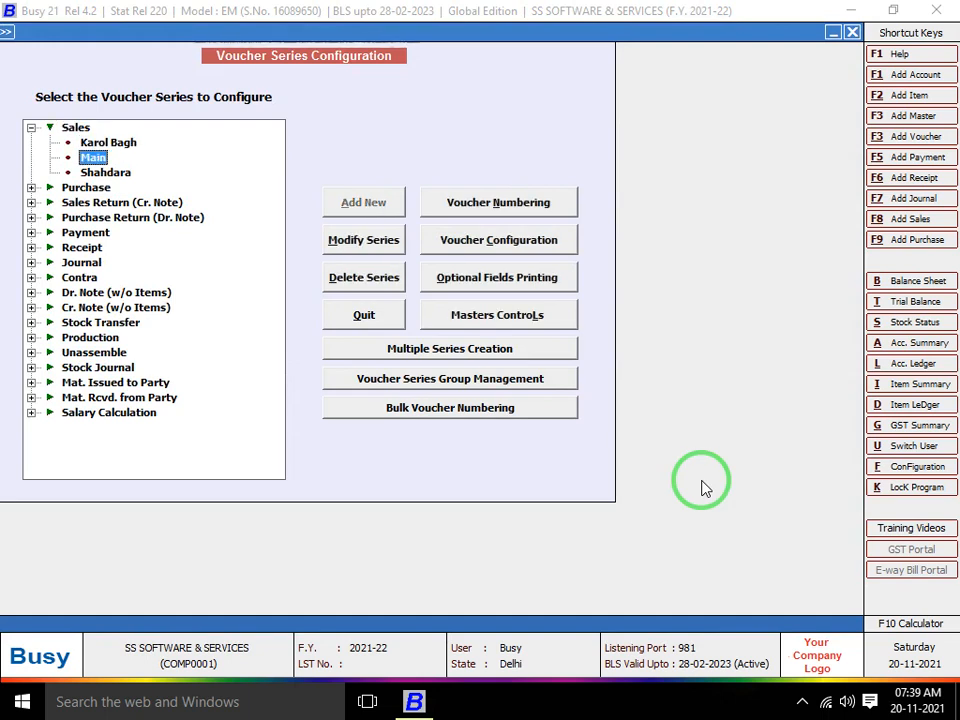
{"action": "left_click", "coordinate": [551, 250]}
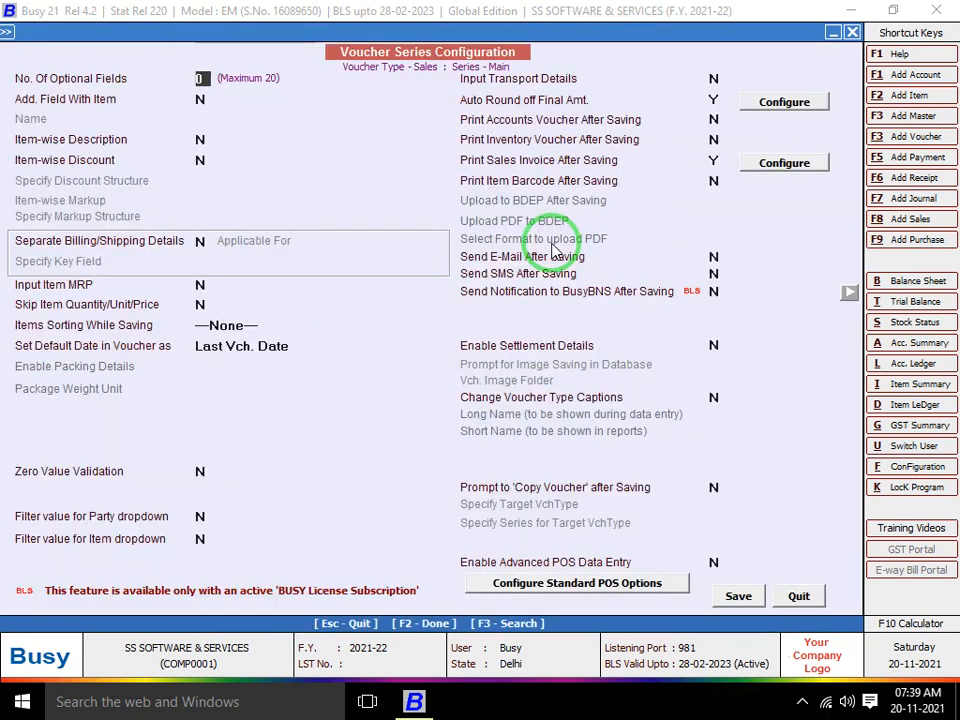
{"action": "left_click", "coordinate": [715, 99]}
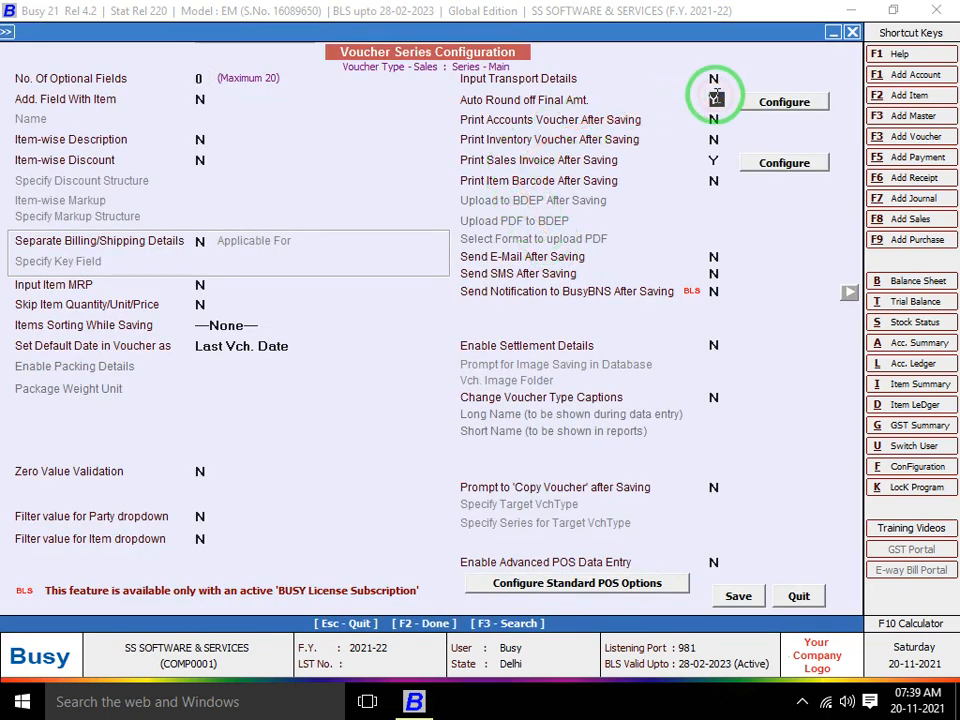
{"action": "type", "text": "n"}
{"action": "key", "text": "Return"}
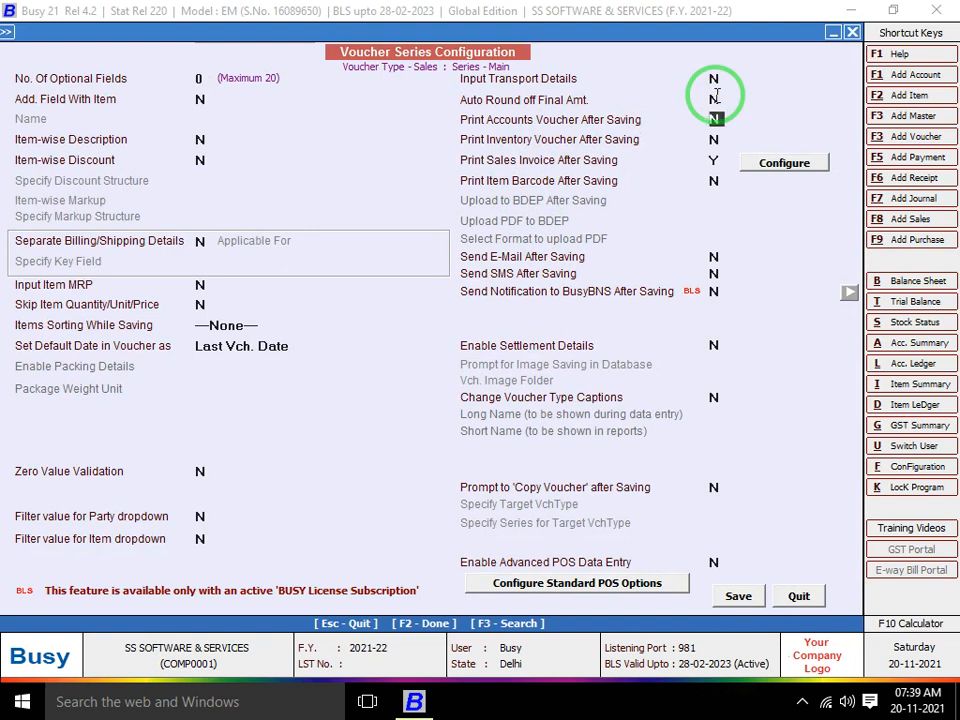
Enable printing after saving with STANDARD format, print prompt, show options and 3 default copies
{"action": "type", "text": "y"}
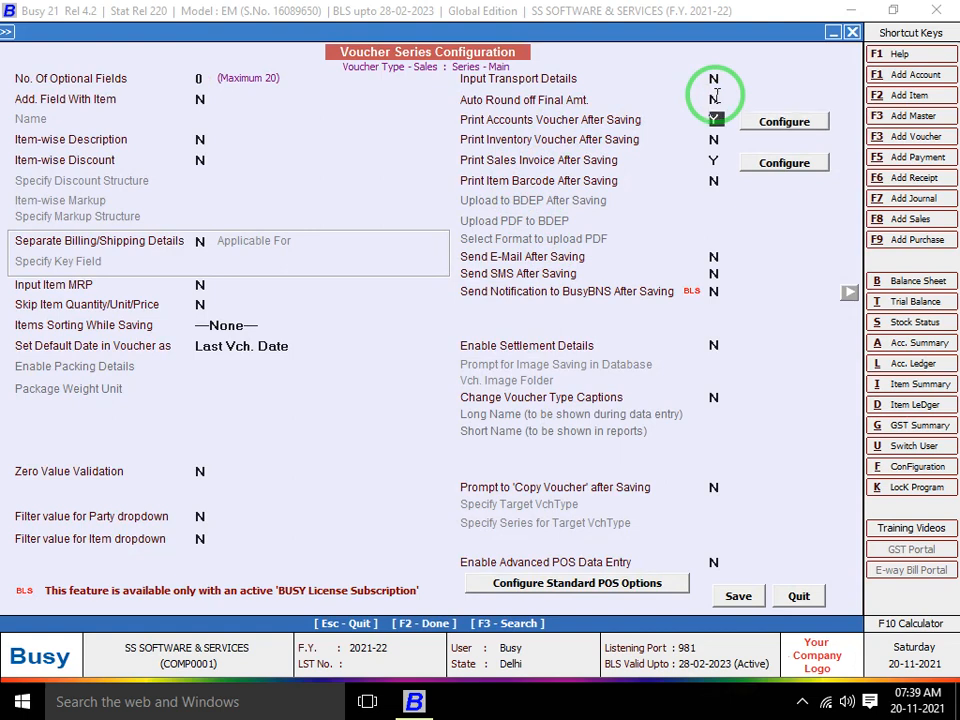
{"action": "key", "text": "Return"}
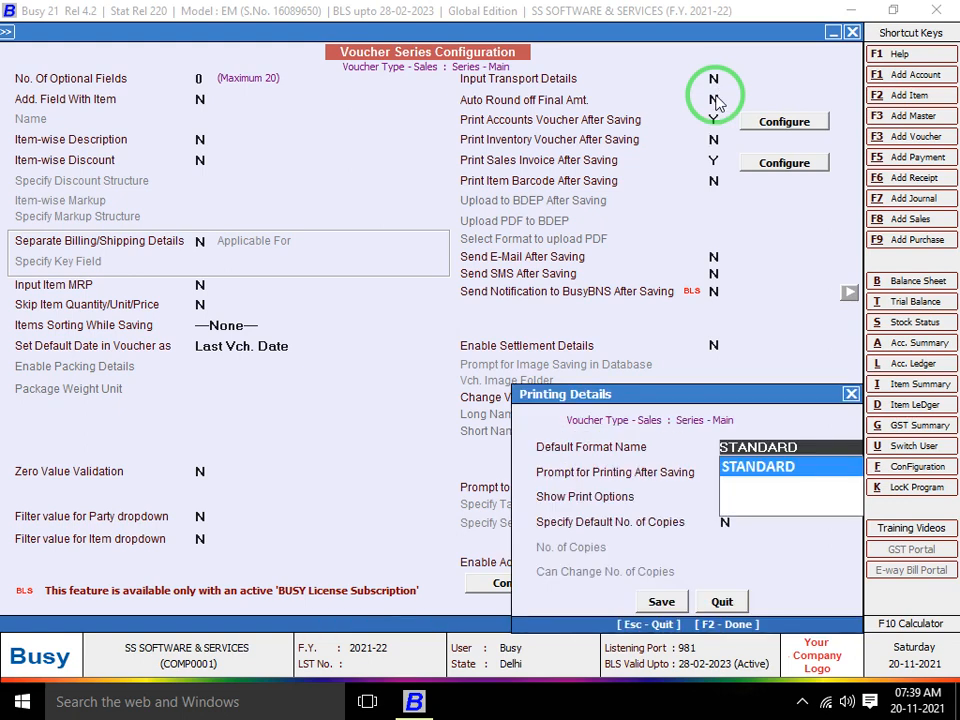
{"action": "key", "text": "Return"}
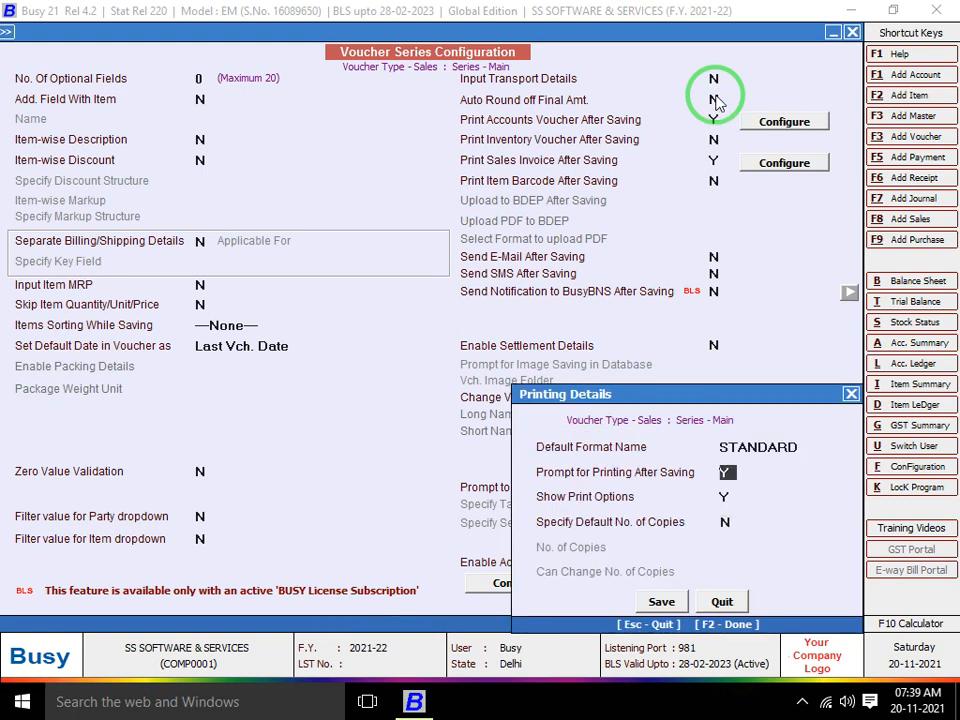
{"action": "key", "text": "Return"}
{"action": "key", "text": "Return"}
{"action": "type", "text": "y"}
{"action": "key", "text": "Return"}
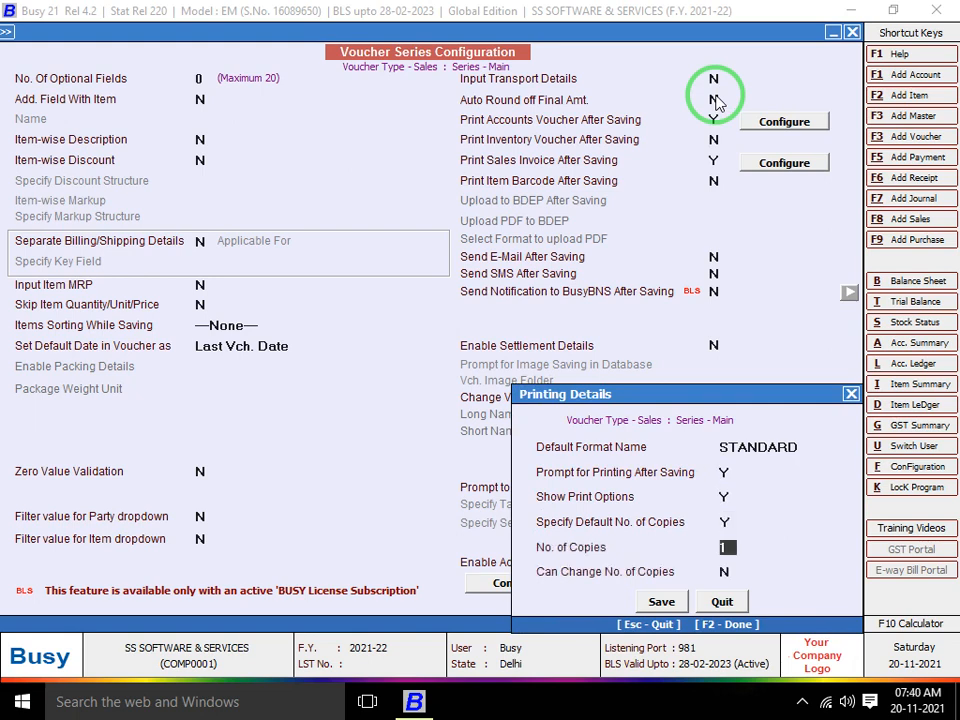
{"action": "type", "text": "3"}
{"action": "key", "text": "Return"}
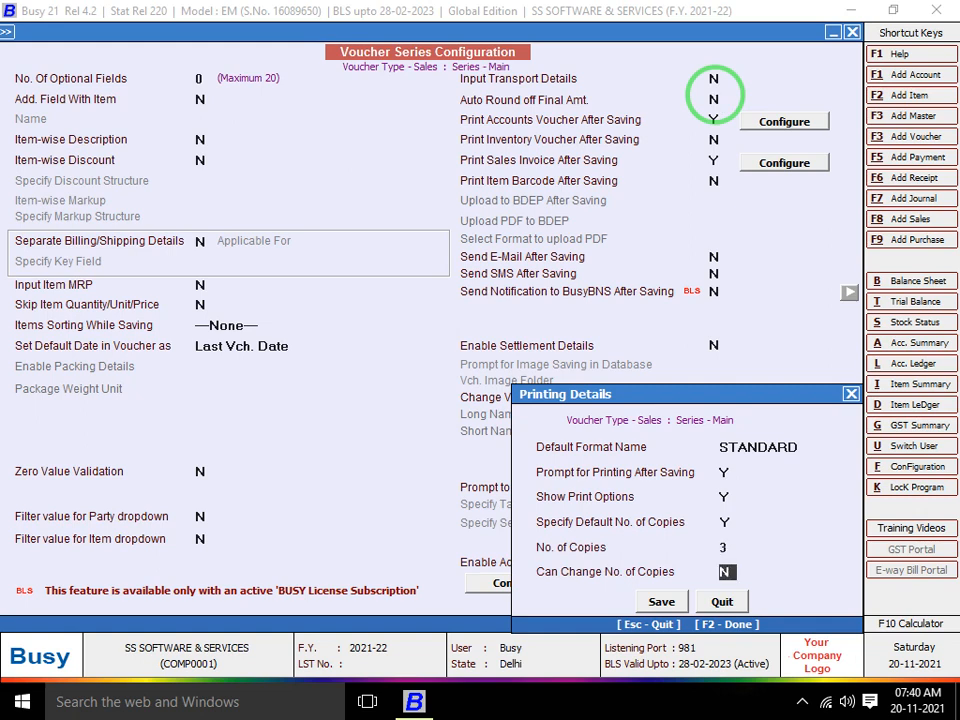
{"action": "key", "text": "Return"}
{"action": "key", "text": "Escape"}
{"action": "key", "text": "Escape"}
{"action": "key", "text": "Return"}
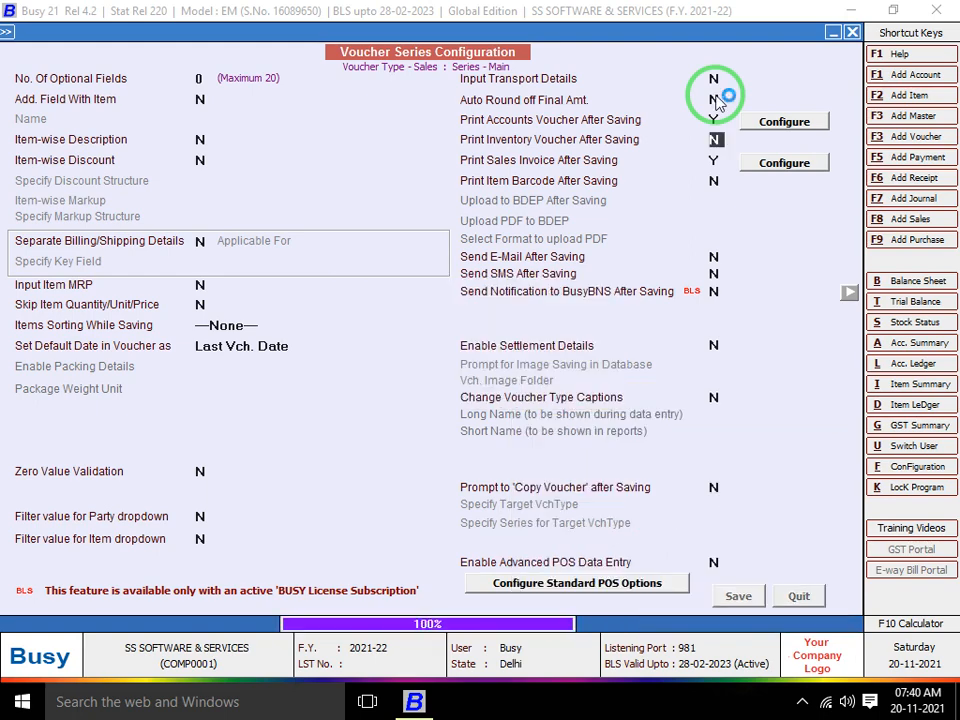
{"action": "key", "text": "Escape"}
Open the existing Main series sales voucher for modification
{"action": "key", "text": "Right"}
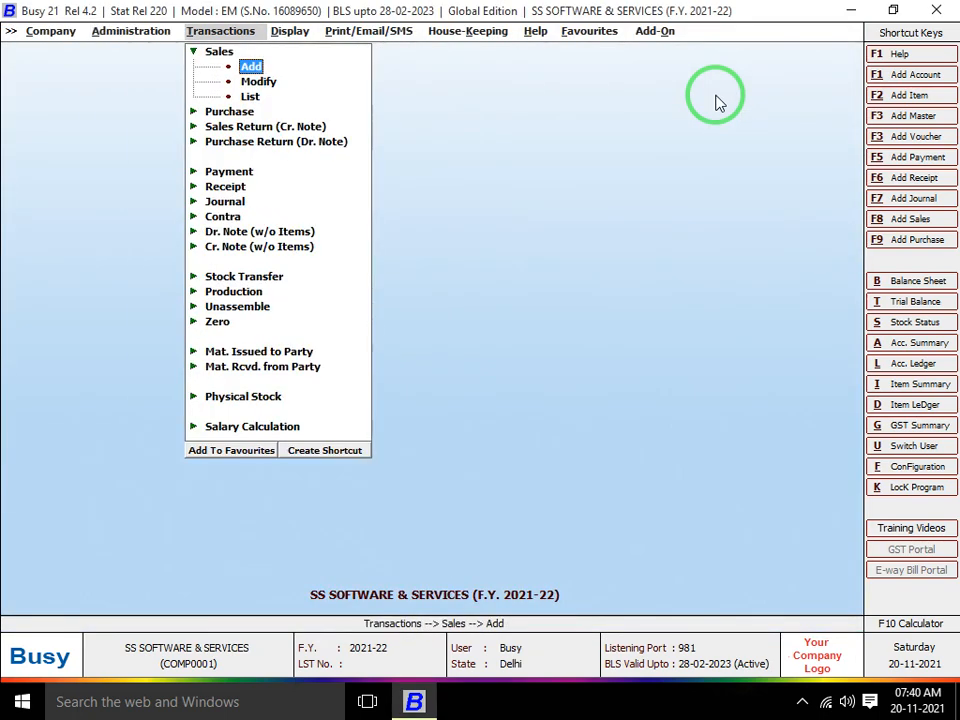
{"action": "key", "text": "Down"}
{"action": "key", "text": "Return"}
{"action": "key", "text": "Down"}
{"action": "key", "text": "Return"}
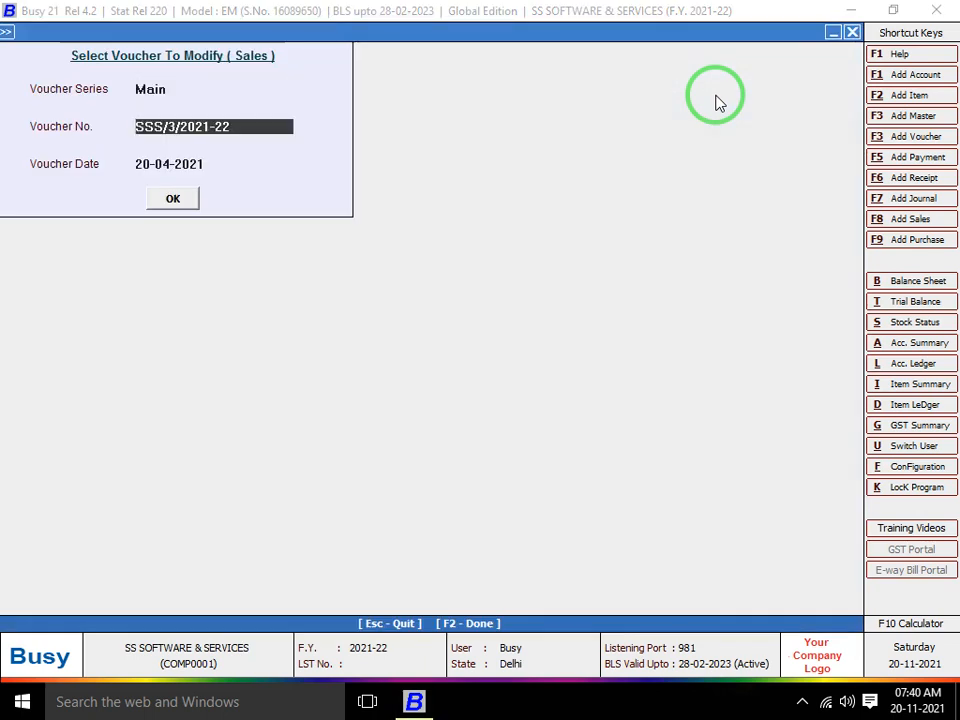
{"action": "key", "text": "Return"}
{"action": "key", "text": "Return"}
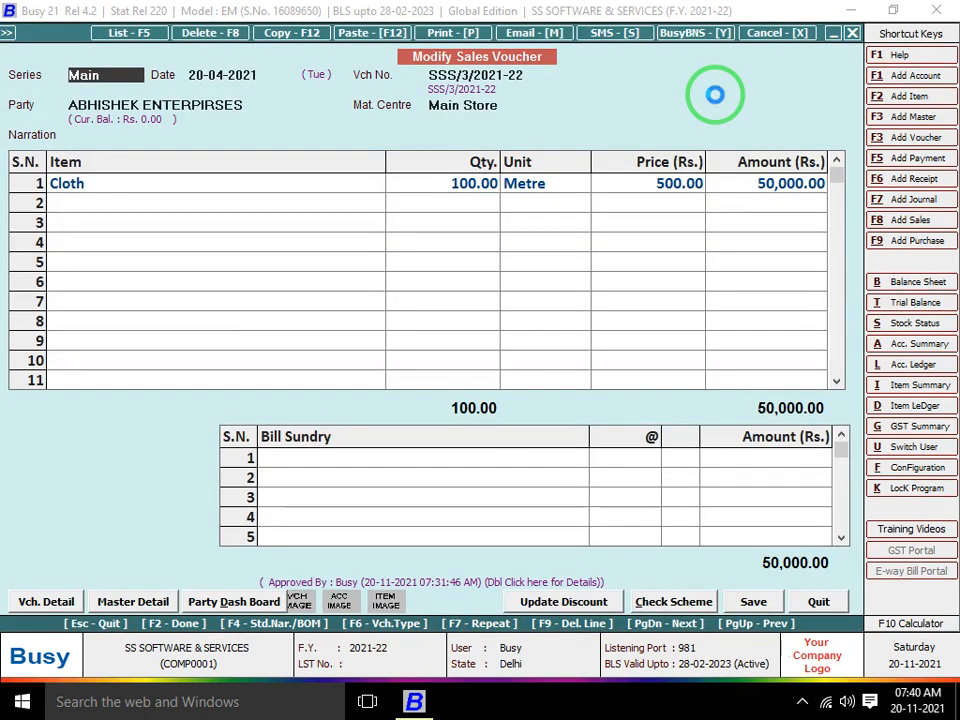
Save the voucher and print the invoice in STANDARD format with 3 copies
{"action": "key", "text": "F2"}
{"action": "key", "text": "Return"}
{"action": "key", "text": "n"}
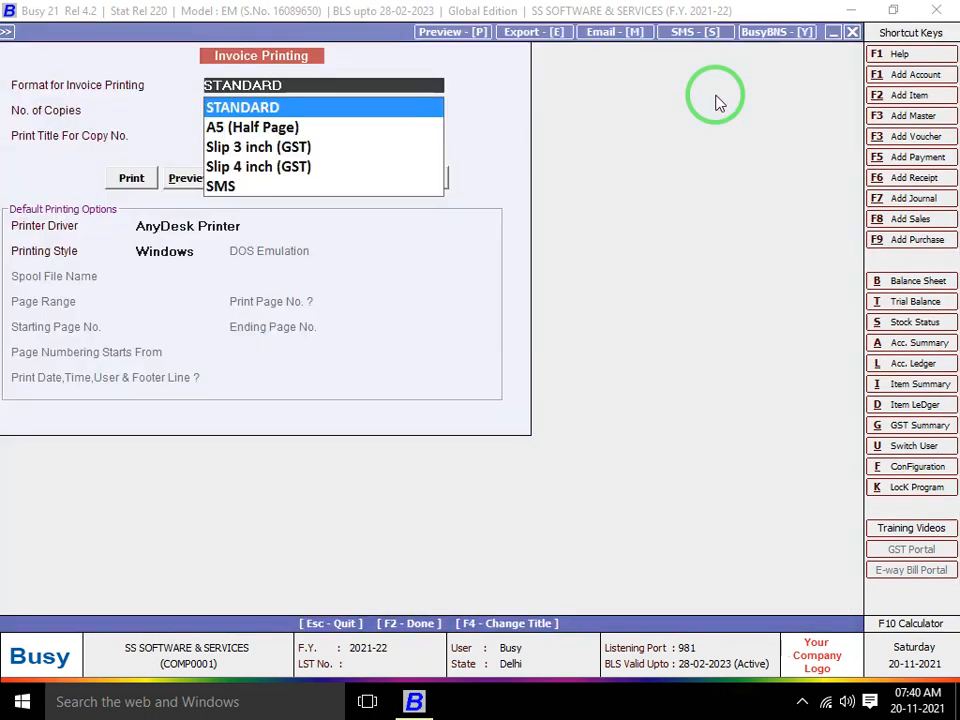
{"action": "key", "text": "Return"}
{"action": "key", "text": "Return"}
{"action": "key", "text": "Return"}
{"action": "key", "text": "Up"}
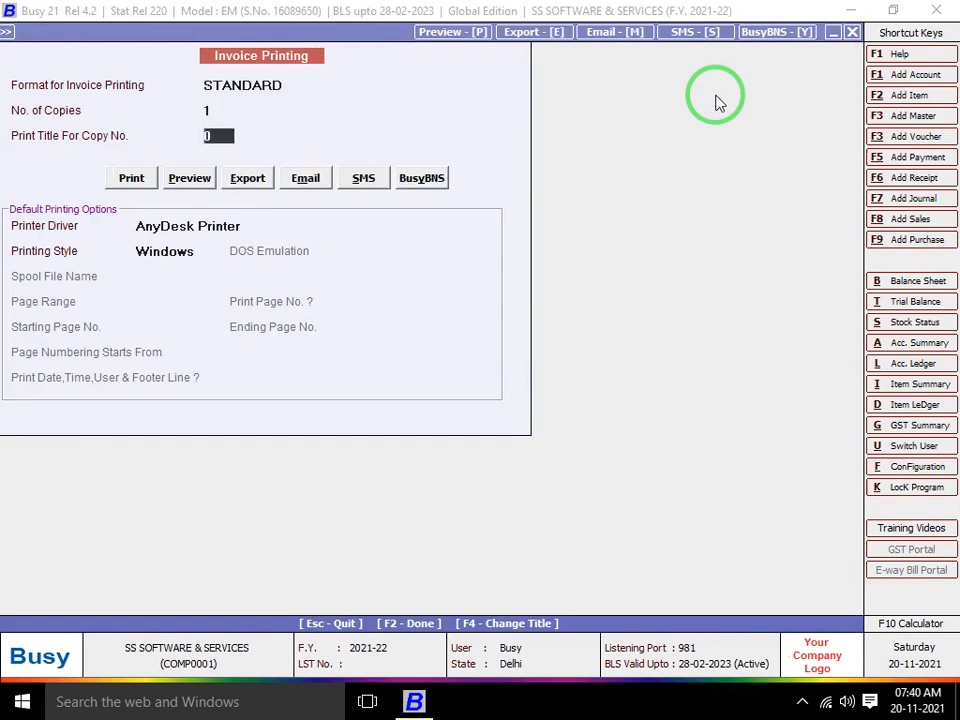
{"action": "key", "text": "Return"}
{"action": "key", "text": "Up"}
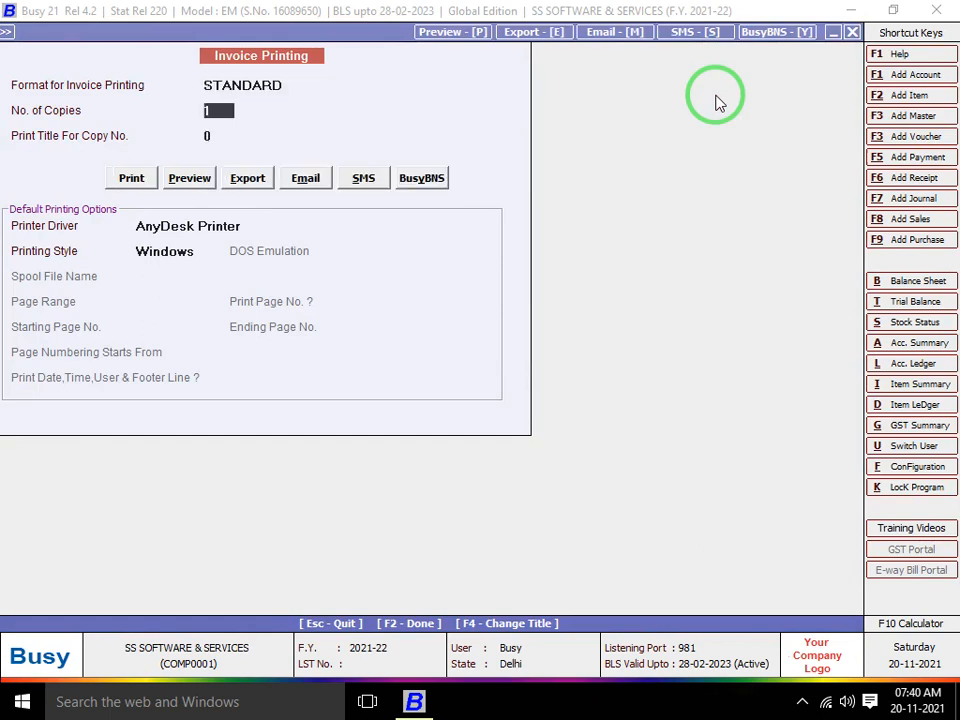
{"action": "key", "text": "Up"}
{"action": "type", "text": "3"}
{"action": "key", "text": "Return"}
Preview the Original, Duplicate and Triplicate invoice copies, then close the voucher
{"action": "key", "text": "Return"}
{"action": "key", "text": "Right"}
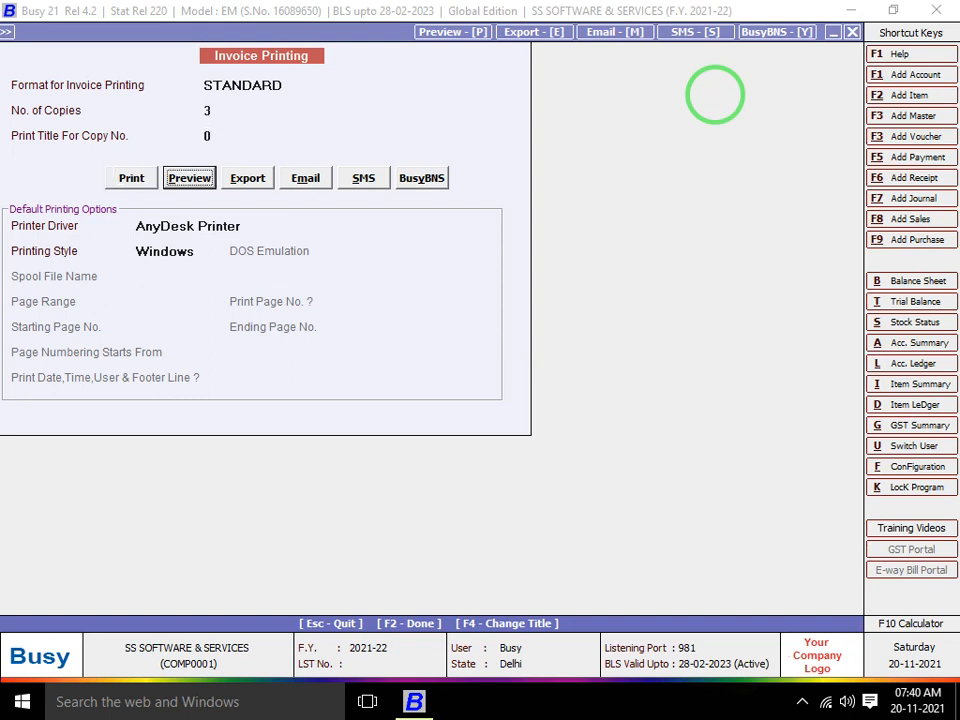
{"action": "key", "text": "Return"}
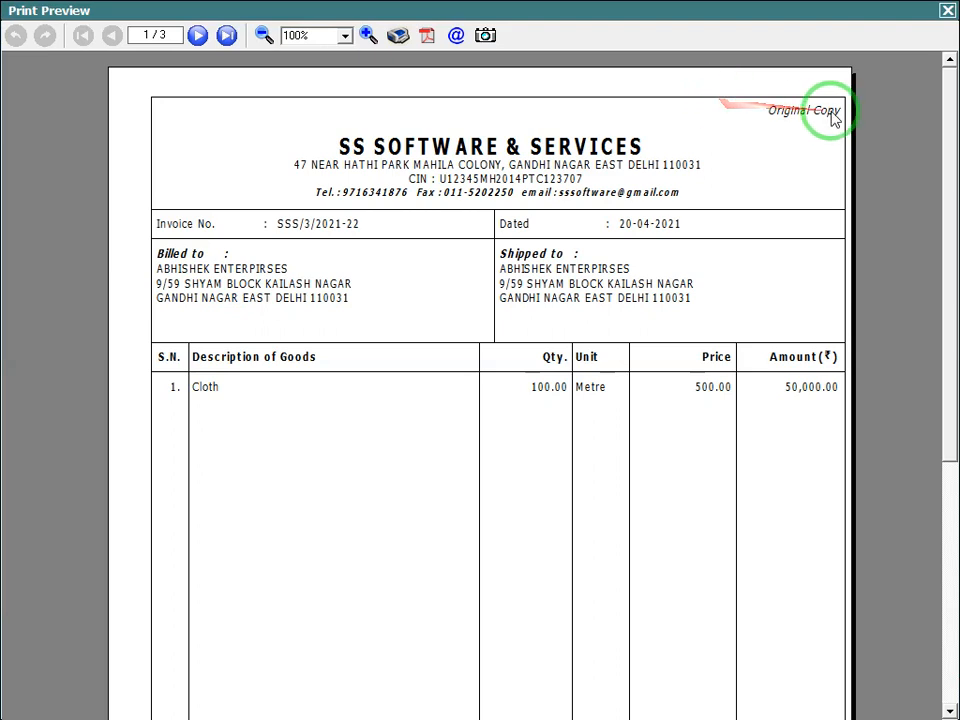
{"action": "left_click", "coordinate": [197, 36]}
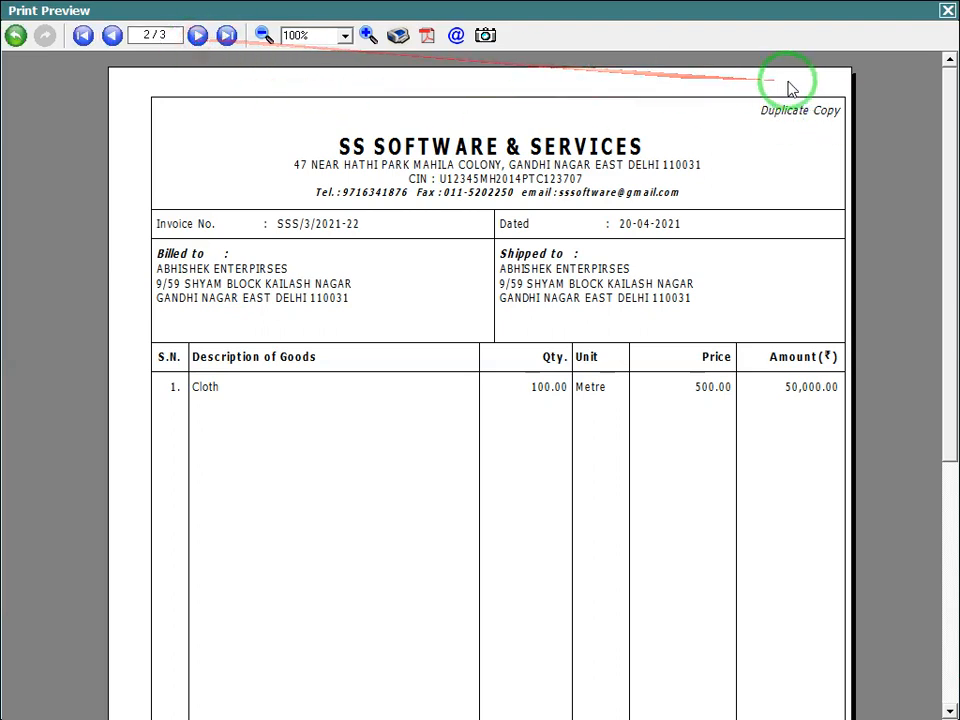
{"action": "left_click", "coordinate": [197, 38]}
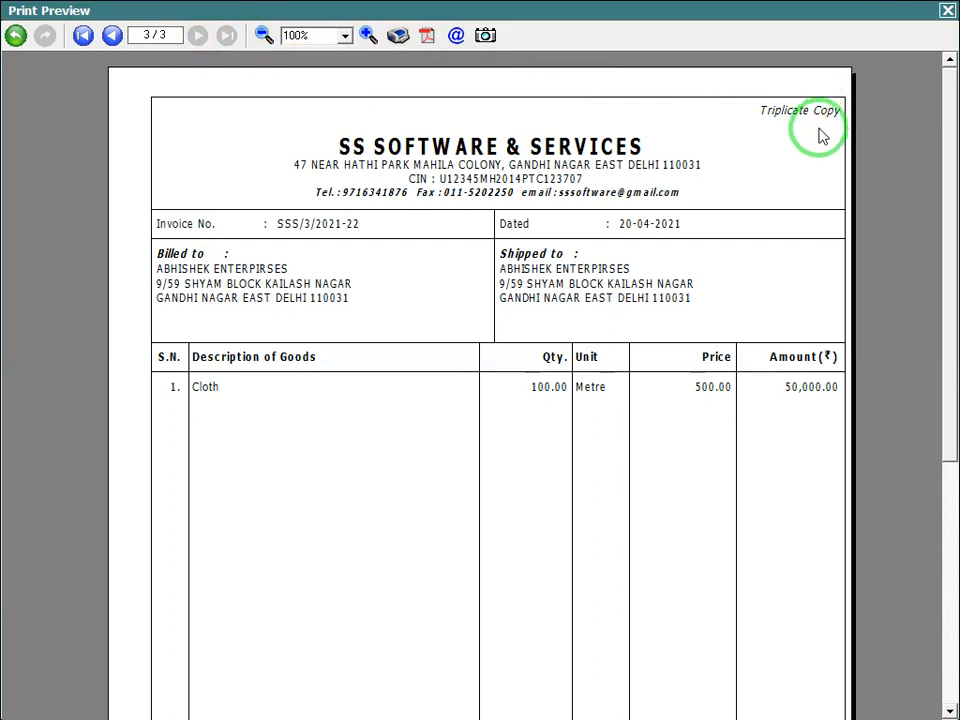
{"action": "key", "text": "Escape"}
{"action": "key", "text": "Escape"}
{"action": "key", "text": "Escape"}
{"action": "key", "text": "Escape"}
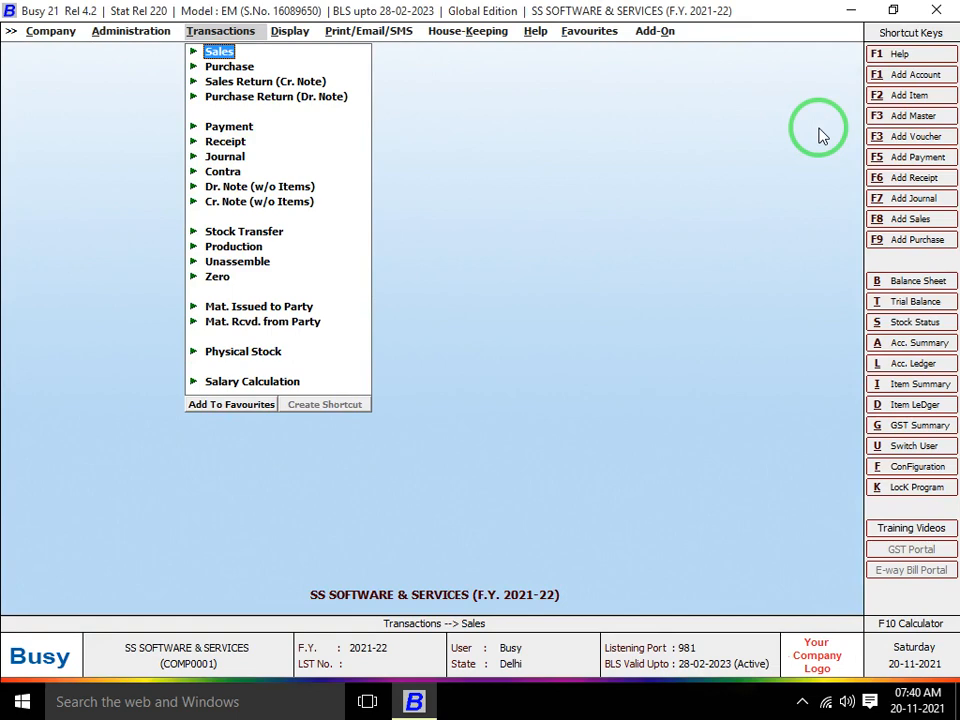
Open the Voucher Series Configuration settings for the Sales Main series
{"action": "key", "text": "Down"}
{"action": "key", "text": "Left"}
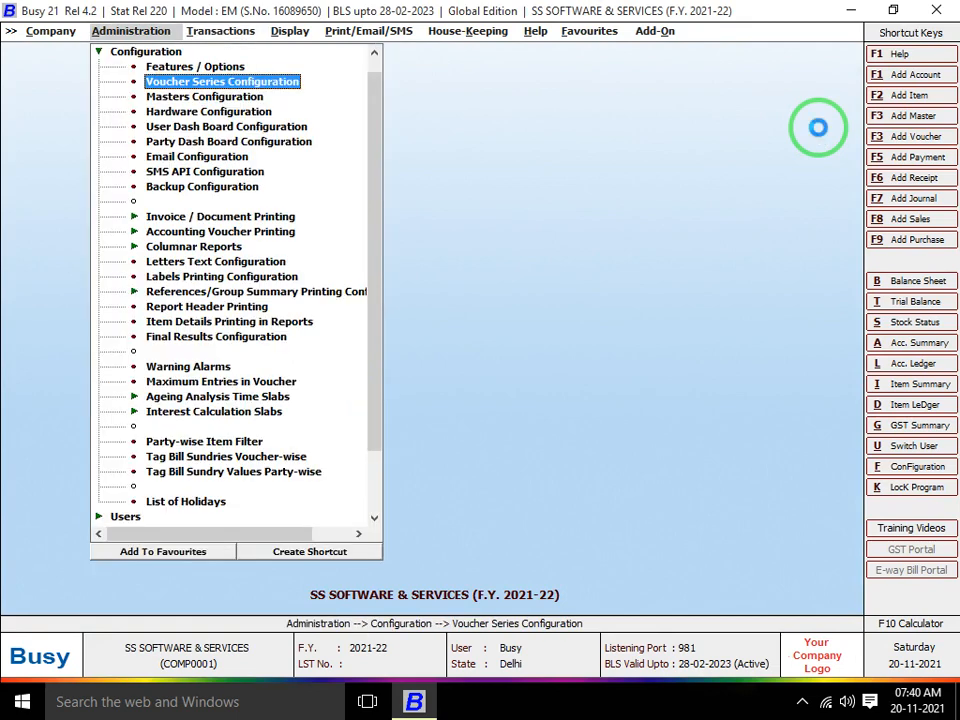
{"action": "key", "text": "Return"}
{"action": "key", "text": "Return"}
{"action": "key", "text": "Down"}
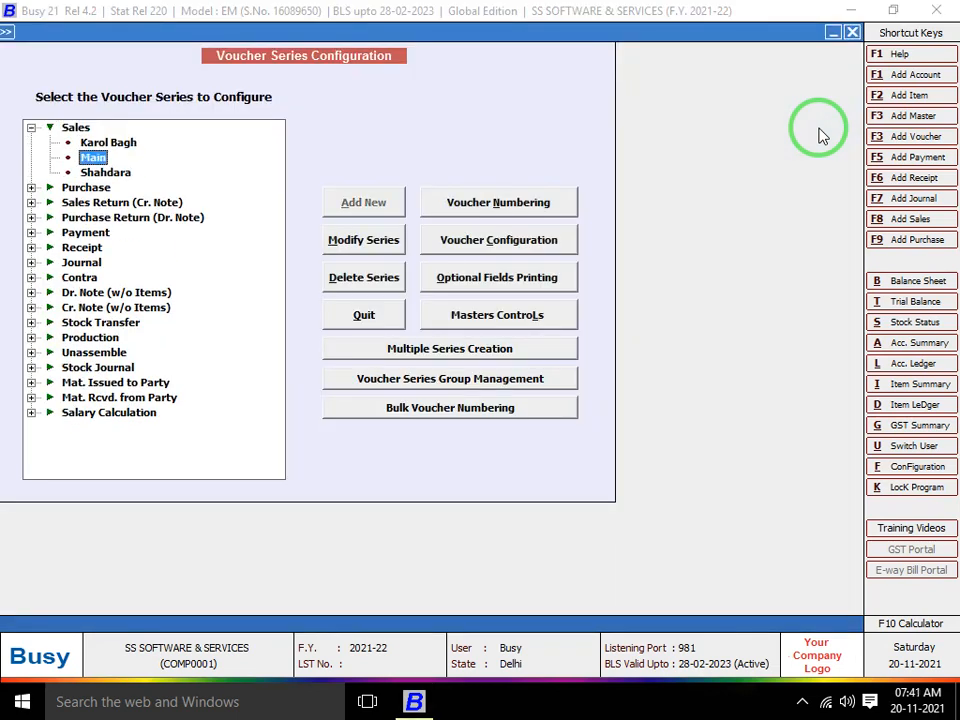
{"action": "left_click", "coordinate": [545, 248]}
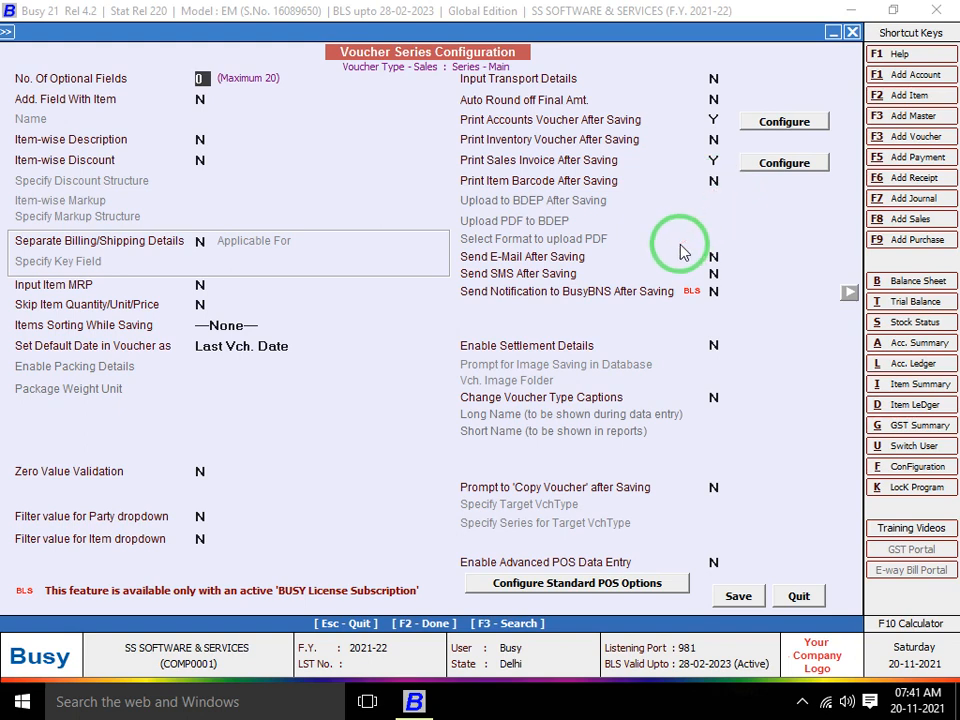
Switch Change Voucher Type Captions to Y, then back to N
{"action": "left_click", "coordinate": [713, 256]}
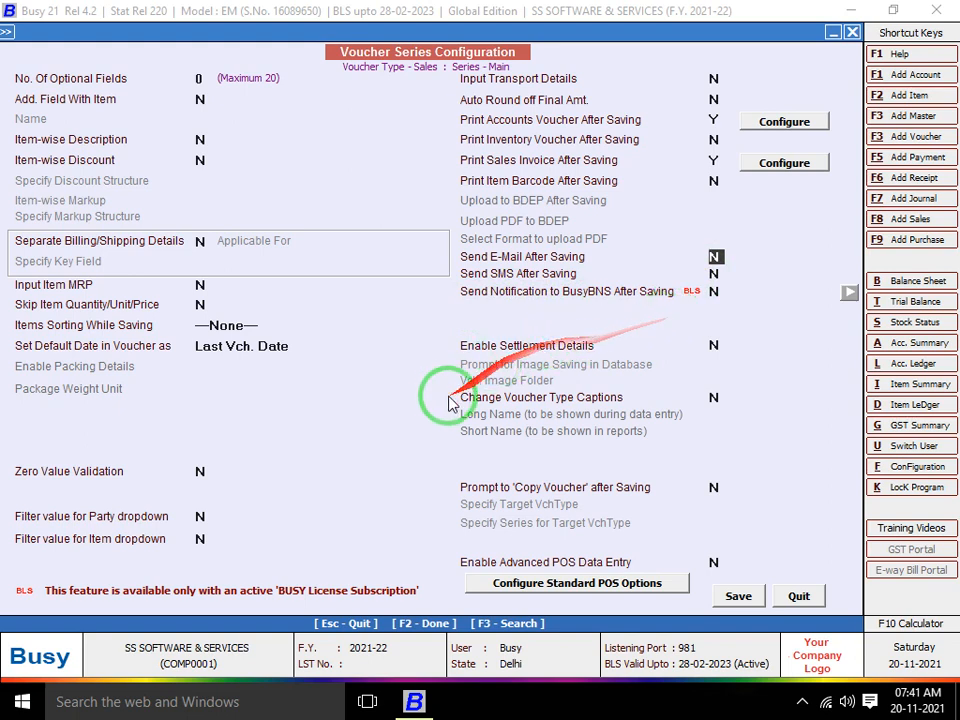
{"action": "left_click", "coordinate": [713, 397]}
{"action": "key", "text": "y"}
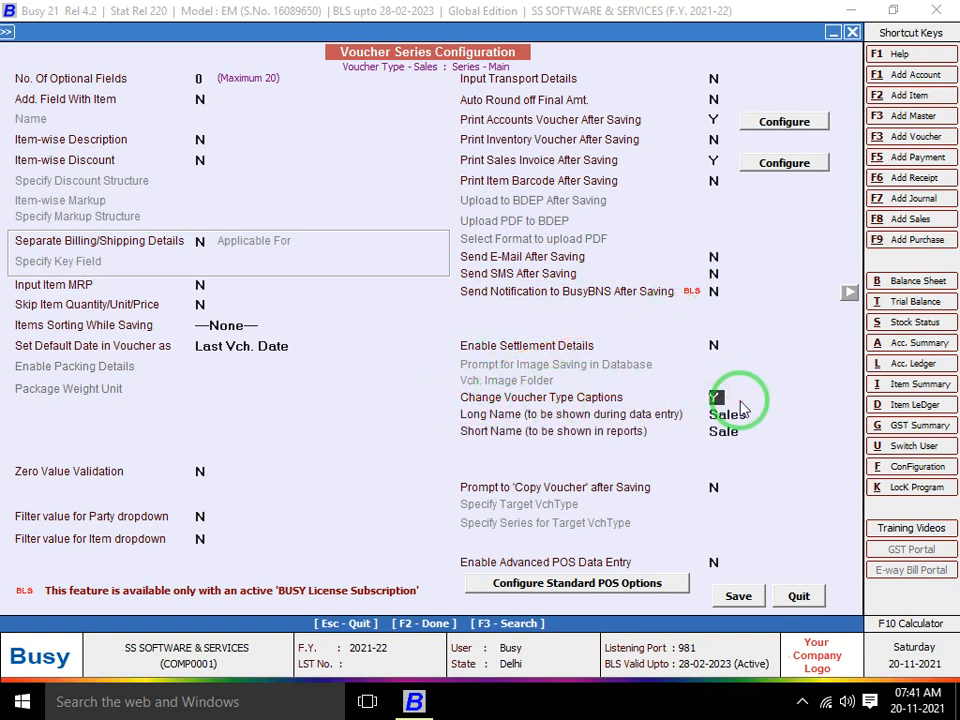
{"action": "key", "text": "Return"}
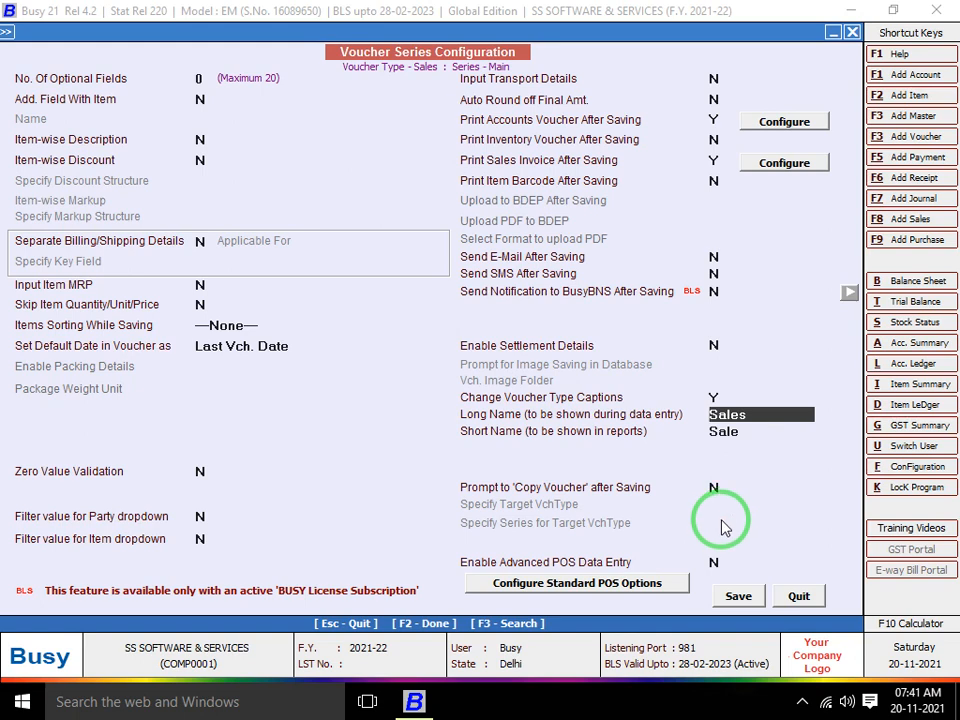
{"action": "left_click", "coordinate": [716, 398]}
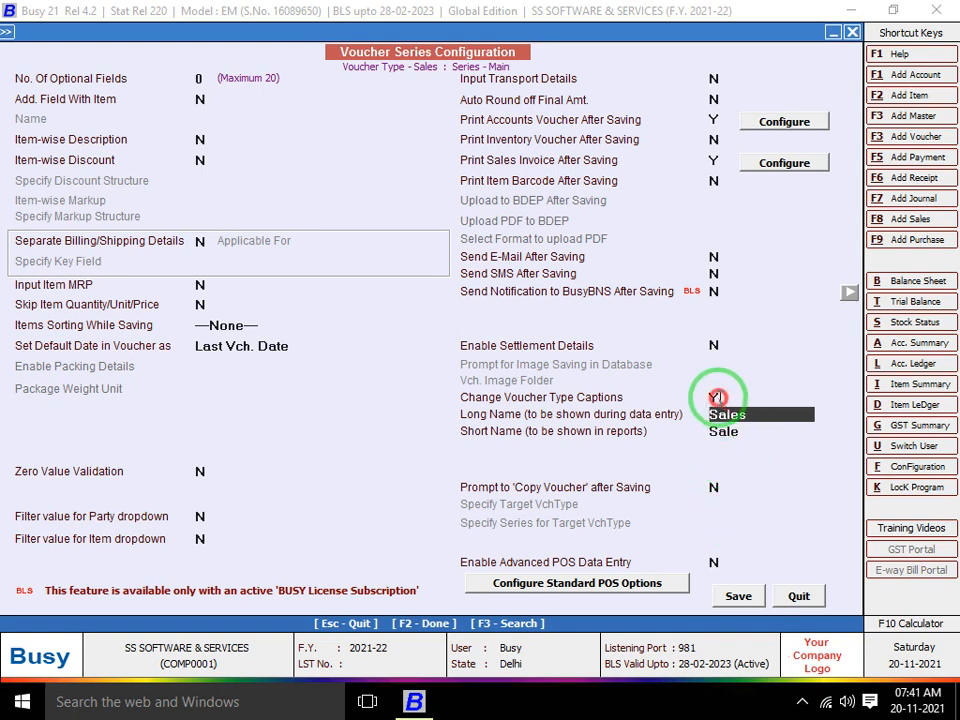
{"action": "type", "text": "N"}
{"action": "key", "text": "Return"}
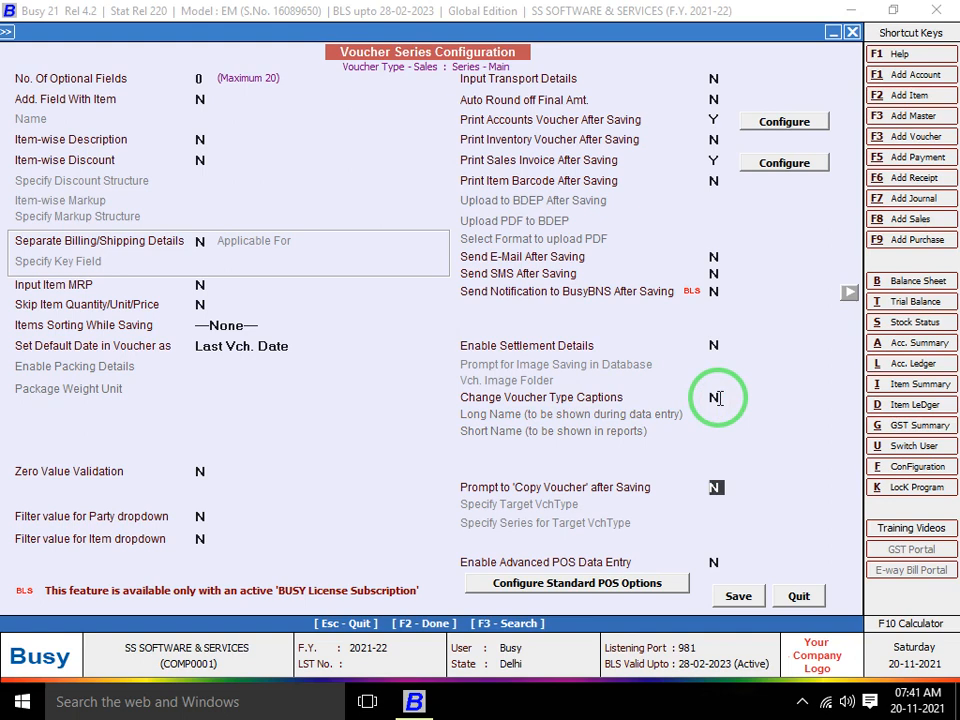
Set the copy-voucher prompt to Y with Purchase as target type and Main series, then save
{"action": "type", "text": "Y"}
{"action": "key", "text": "Return"}
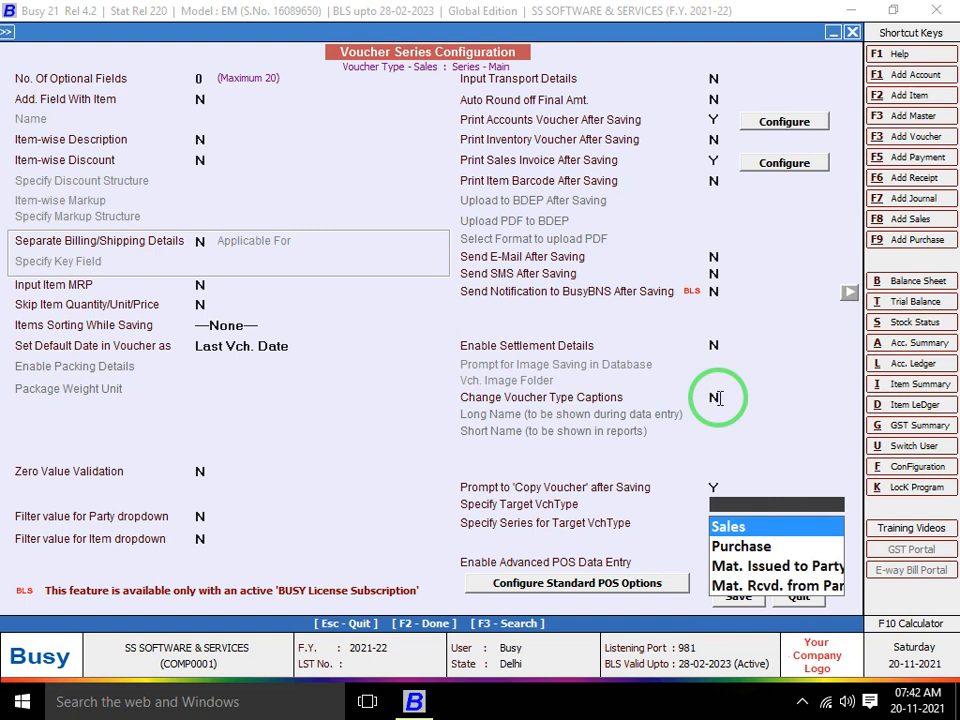
{"action": "key", "text": "Down"}
{"action": "key", "text": "Down"}
{"action": "key", "text": "Down"}
{"action": "key", "text": "Up"}
{"action": "key", "text": "Up"}
{"action": "key", "text": "Up"}
{"action": "key", "text": "Down"}
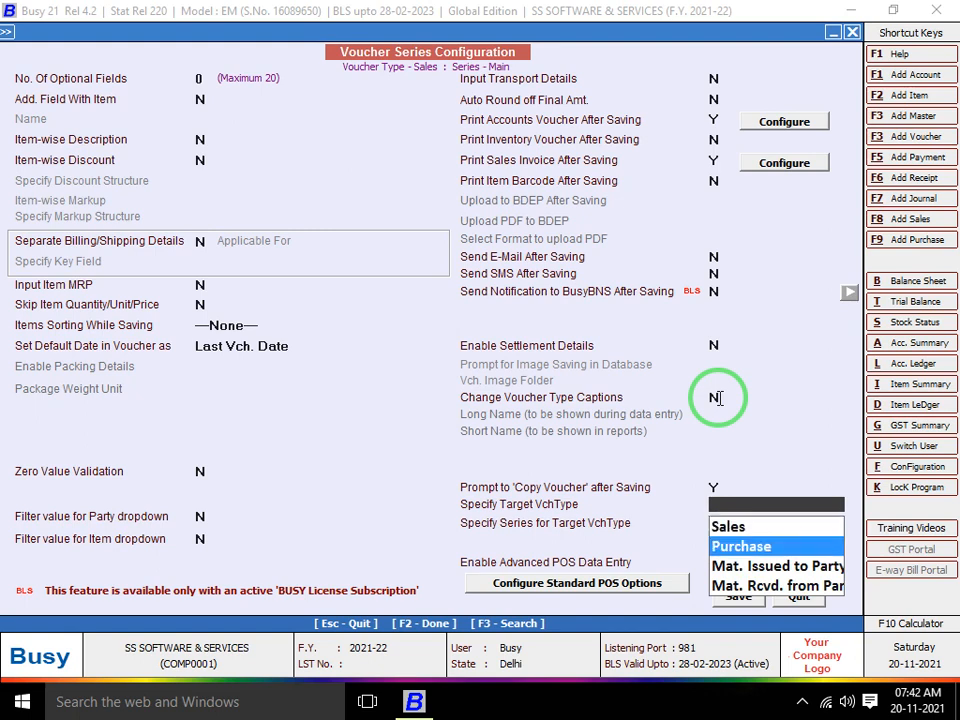
{"action": "key", "text": "Return"}
{"action": "key", "text": "Down"}
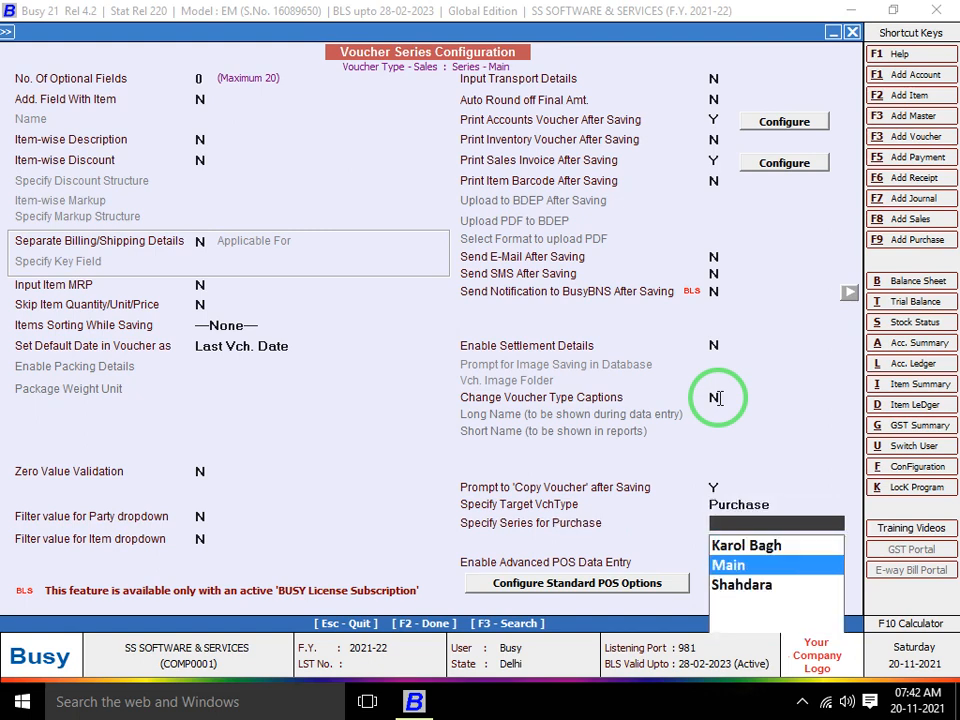
{"action": "key", "text": "Return"}
{"action": "key", "text": "Return"}
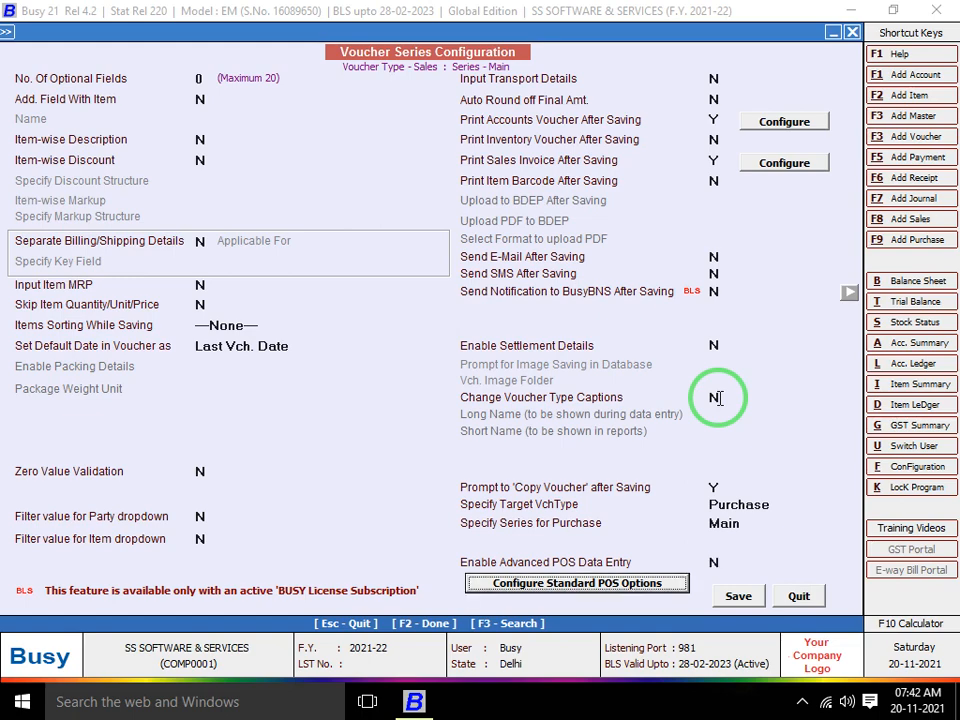
{"action": "key", "text": "F2"}
{"action": "key", "text": "Escape"}
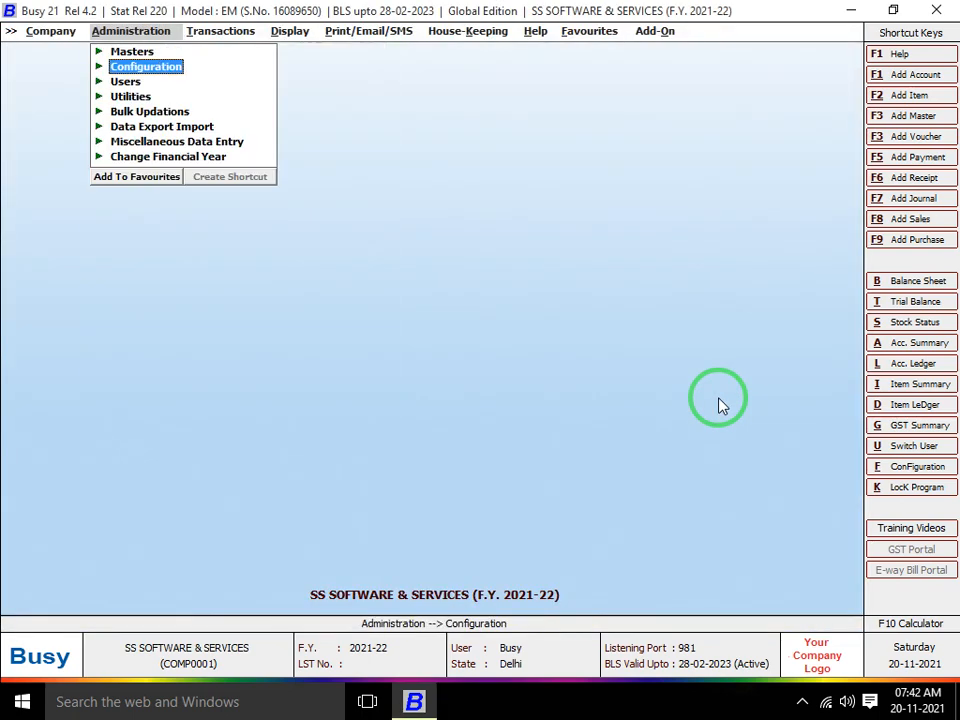
Start a new sales voucher for the debtor party
{"action": "key", "text": "Right"}
{"action": "key", "text": "Up"}
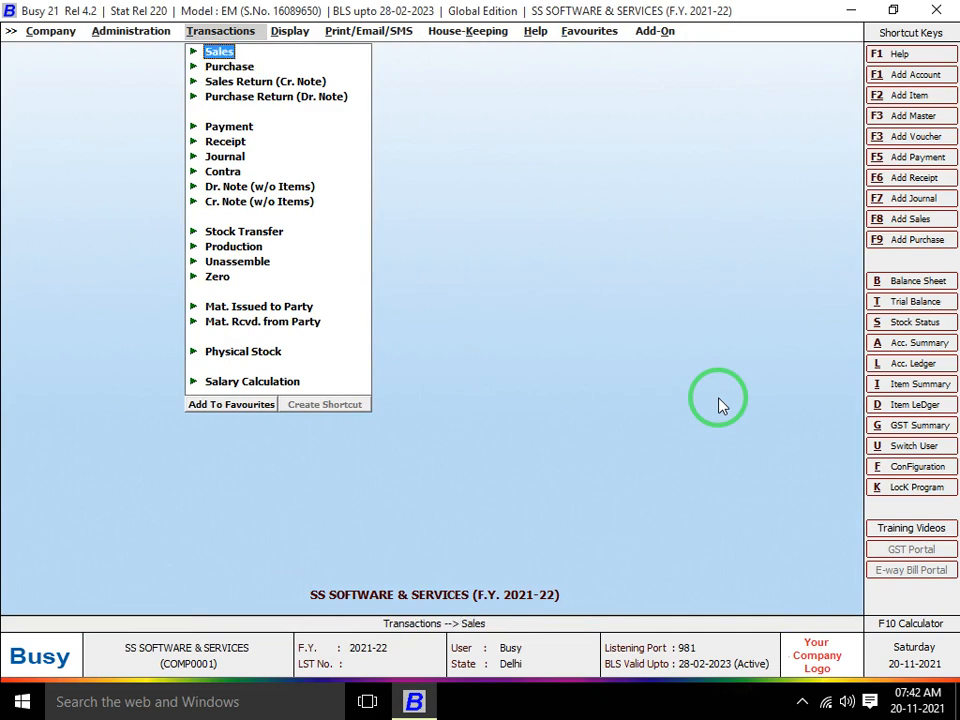
{"action": "key", "text": "Return"}
{"action": "key", "text": "Return"}
{"action": "key", "text": "Return"}
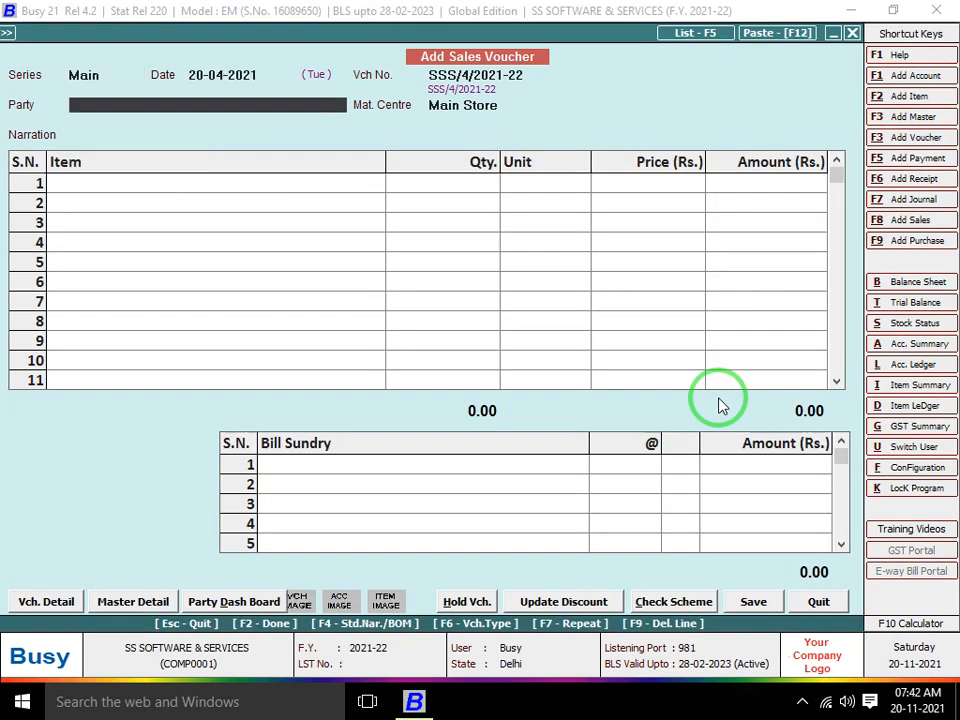
{"action": "key", "text": "Down"}
{"action": "key", "text": "Down"}
{"action": "key", "text": "Up"}
{"action": "key", "text": "Up"}
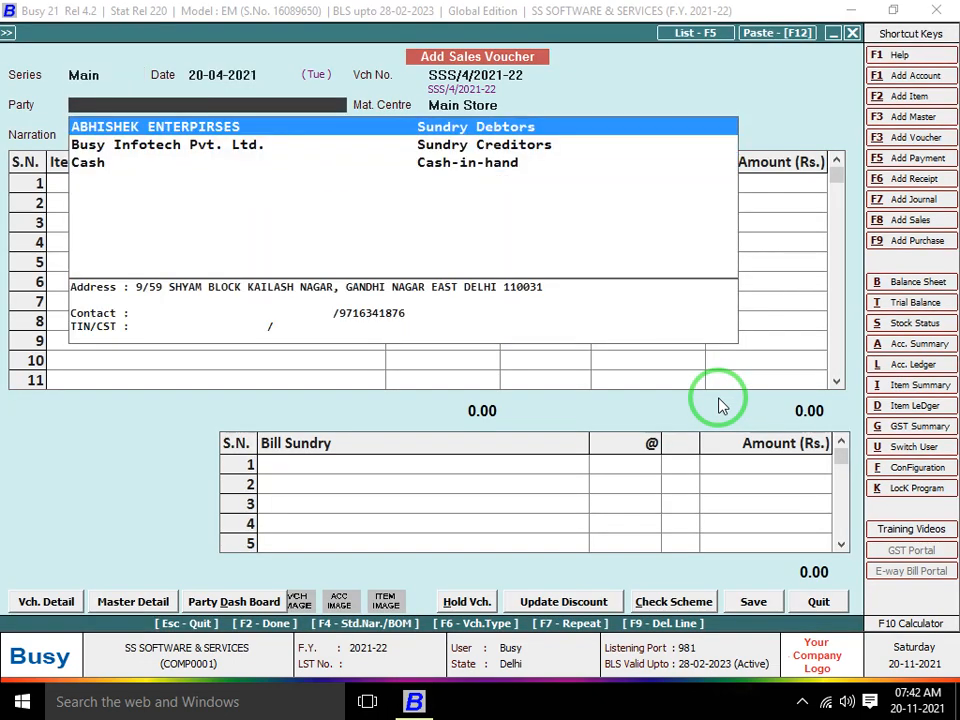
{"action": "key", "text": "Return"}
{"action": "key", "text": "Return"}
Sell 440 metres of Cloth and save, declining printing and copying to purchase
{"action": "key", "text": "Return"}
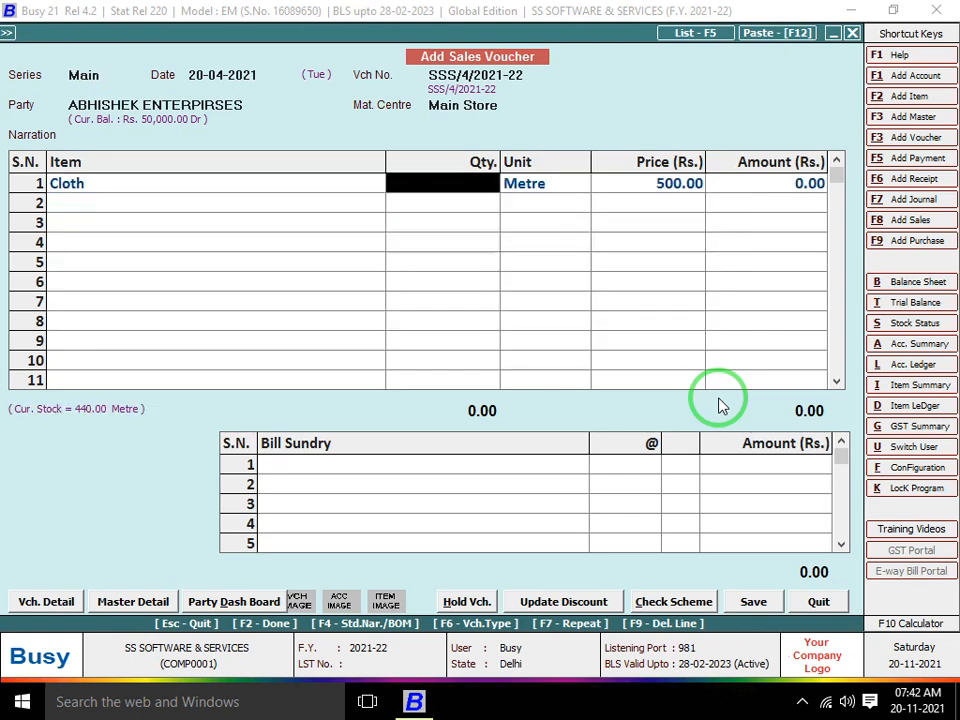
{"action": "type", "text": "440"}
{"action": "key", "text": "Return"}
{"action": "key", "text": "Return"}
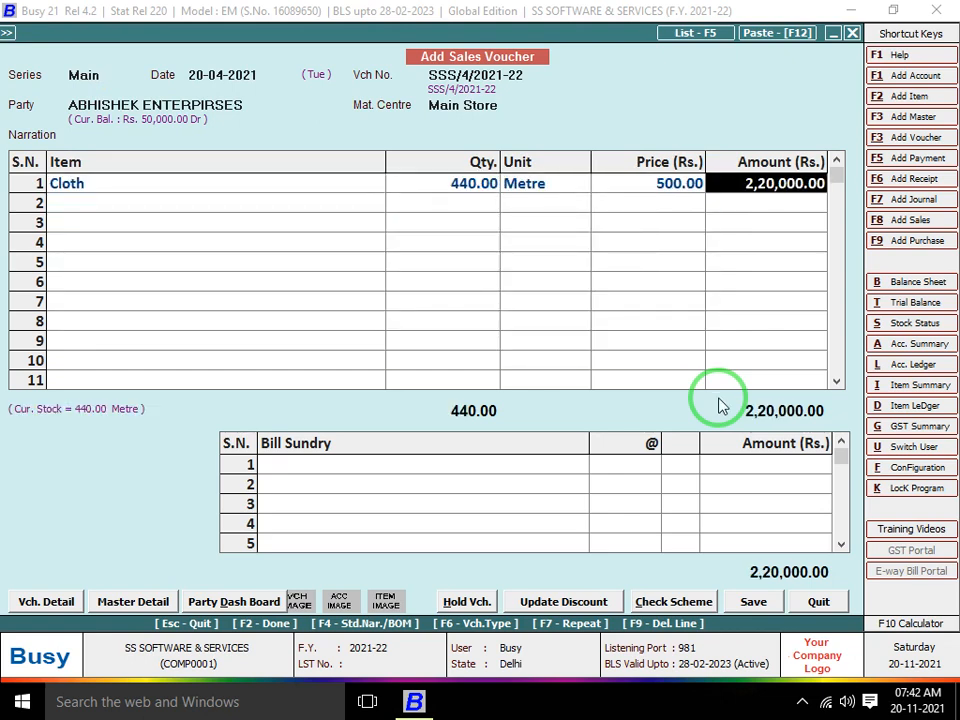
{"action": "key", "text": "F2"}
{"action": "key", "text": "Return"}
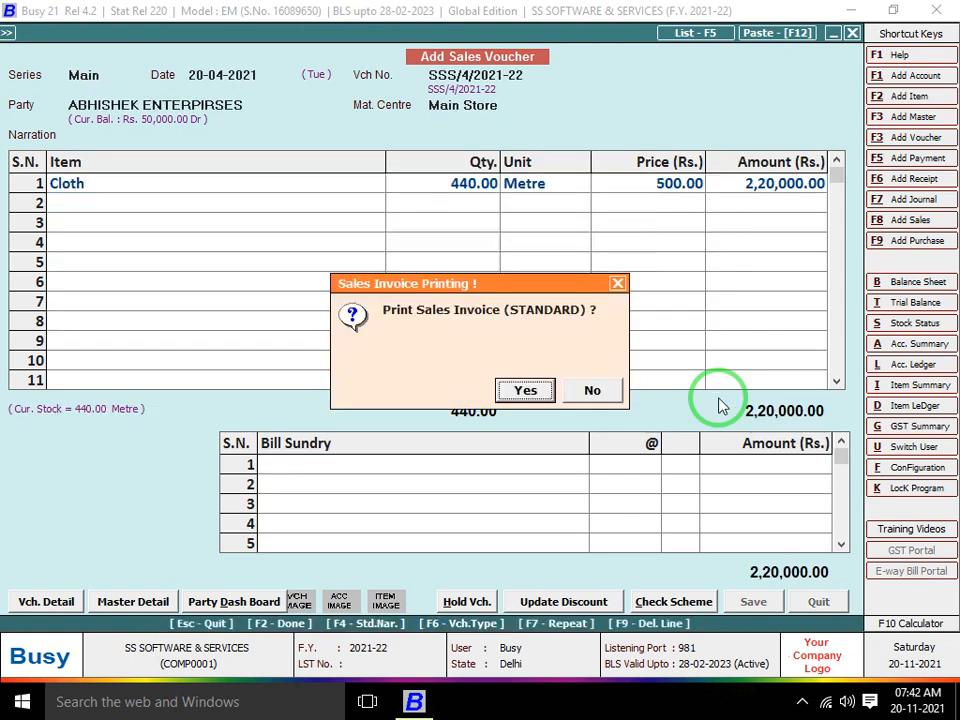
{"action": "key", "text": "Right"}
{"action": "key", "text": "Return"}
{"action": "key", "text": "Right"}
{"action": "key", "text": "Return"}
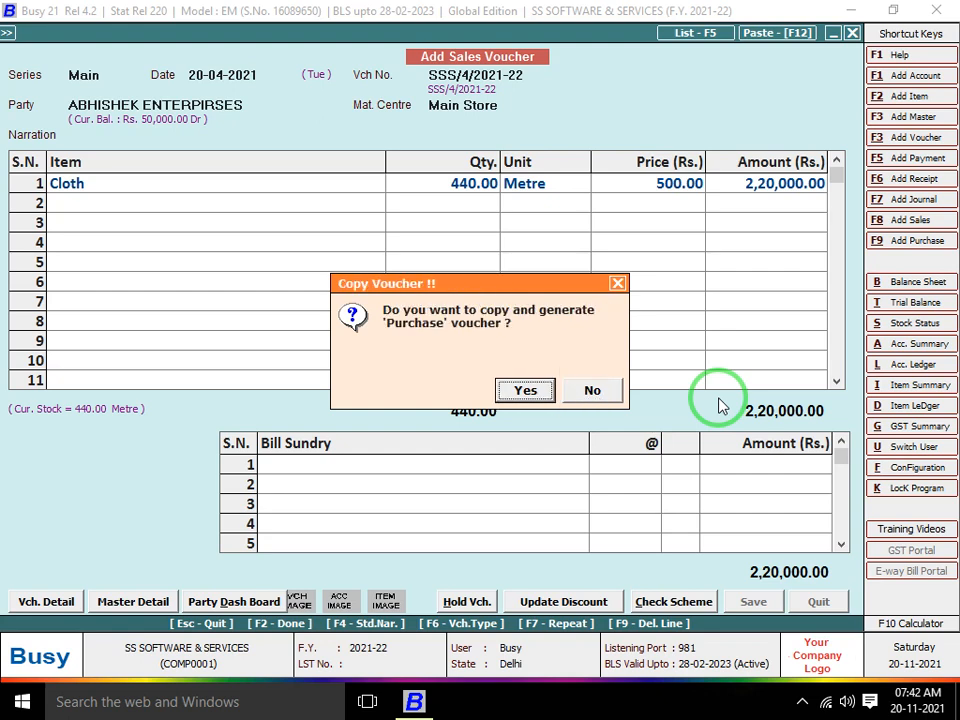
{"action": "key", "text": "Right"}
Enter a Main-series sale to Cash of 100 metres of Cloth, despite the negative stock warning
{"action": "key", "text": "Return"}
{"action": "key", "text": "Return"}
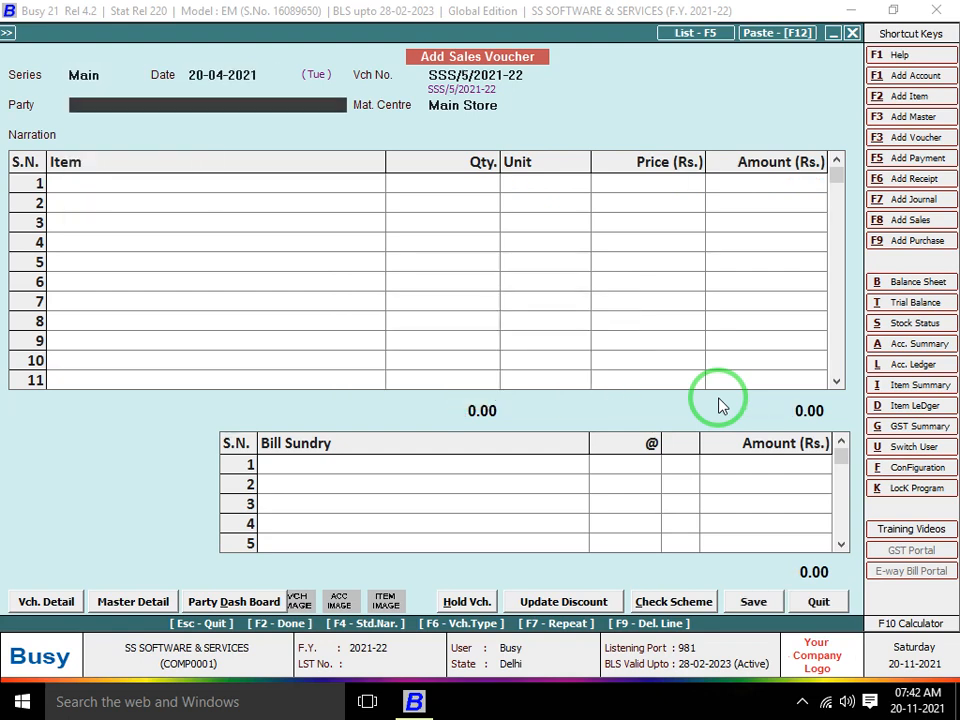
{"action": "key", "text": "Return"}
{"action": "key", "text": "Down"}
{"action": "key", "text": "Down"}
{"action": "key", "text": "Return"}
{"action": "key", "text": "Return"}
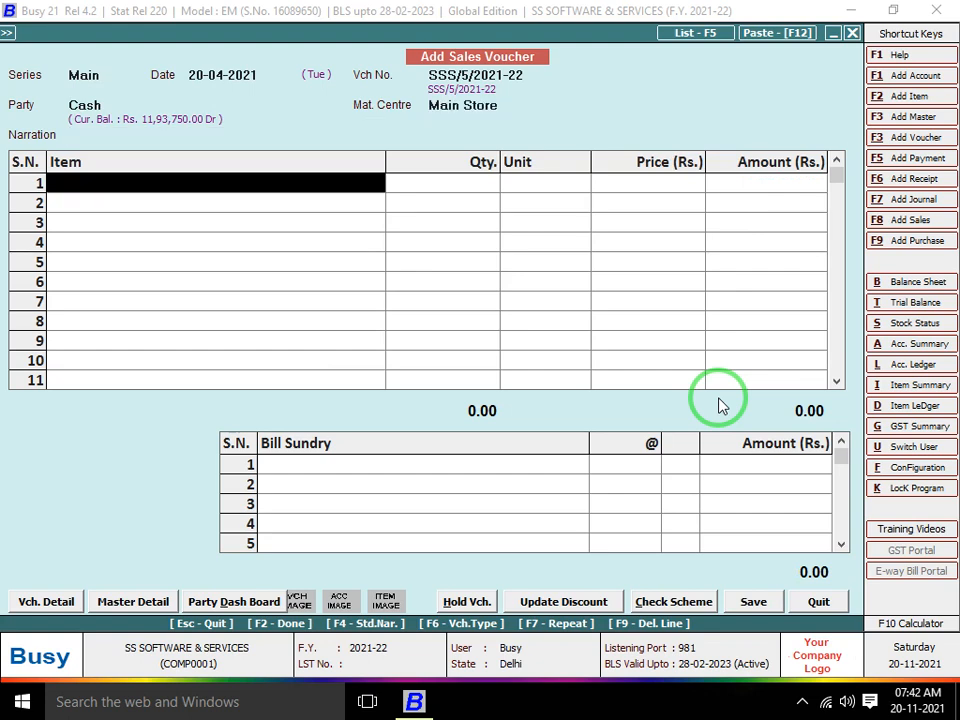
{"action": "key", "text": "Return"}
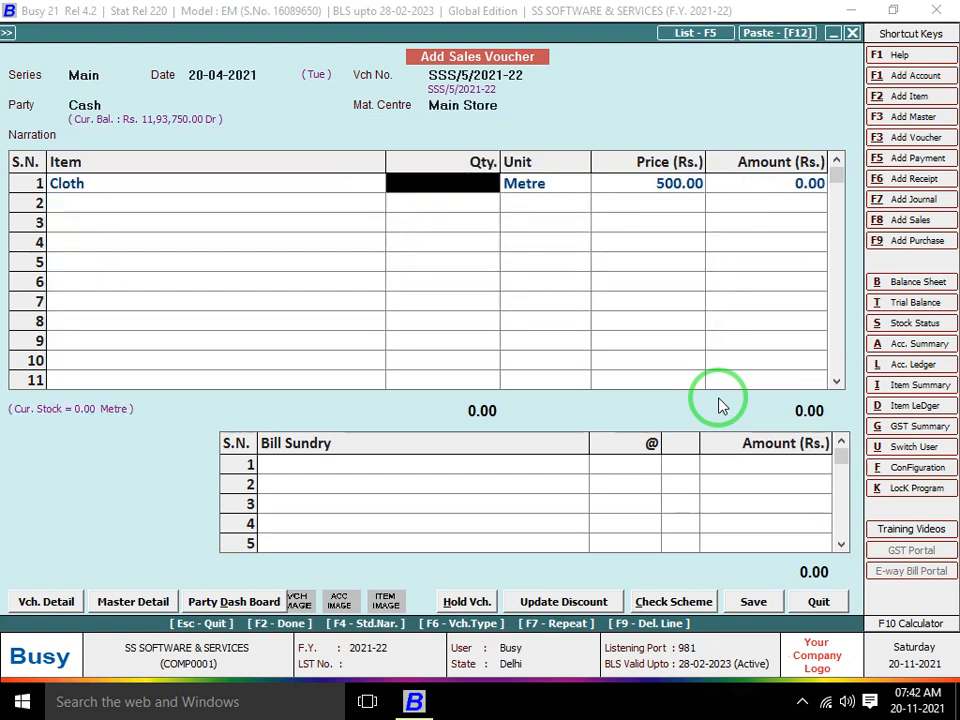
{"action": "type", "text": "100"}
{"action": "key", "text": "Return"}
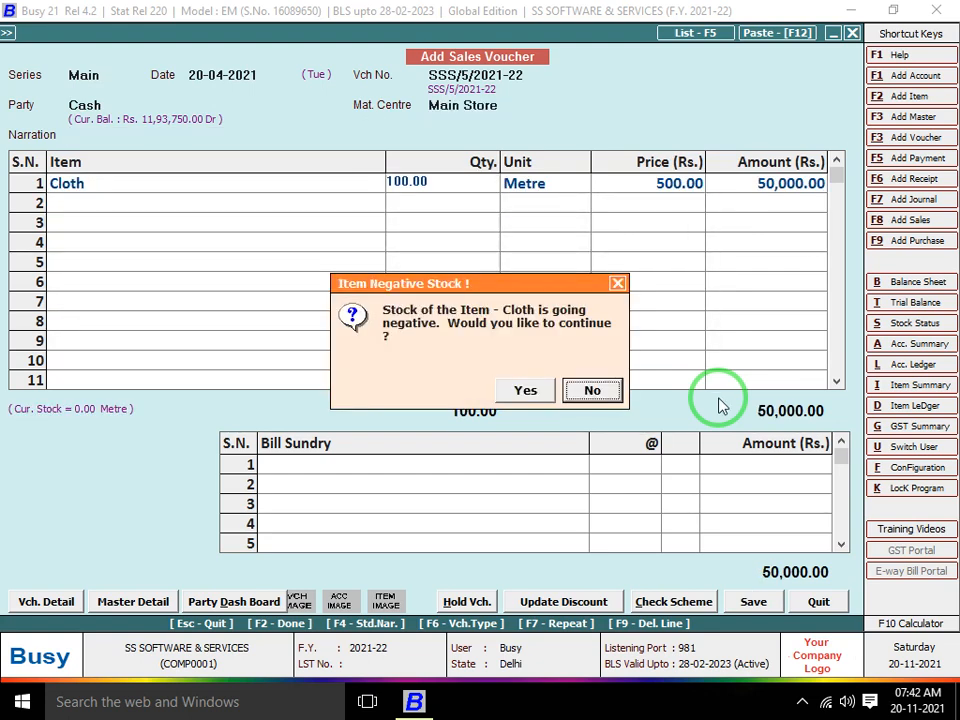
{"action": "key", "text": "y"}
{"action": "key", "text": "Return"}
{"action": "key", "text": "Return"}
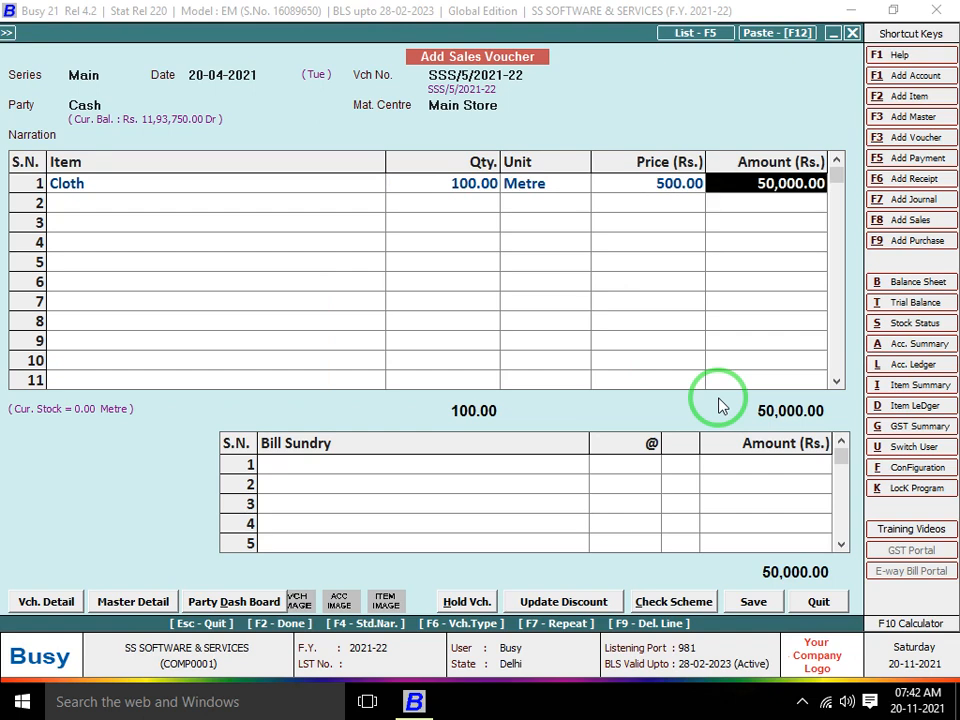
{"action": "key", "text": "Return"}
{"action": "key", "text": "Return"}
Save the cash voucher without printing and accept copying it into a purchase voucher
{"action": "key", "text": "y"}
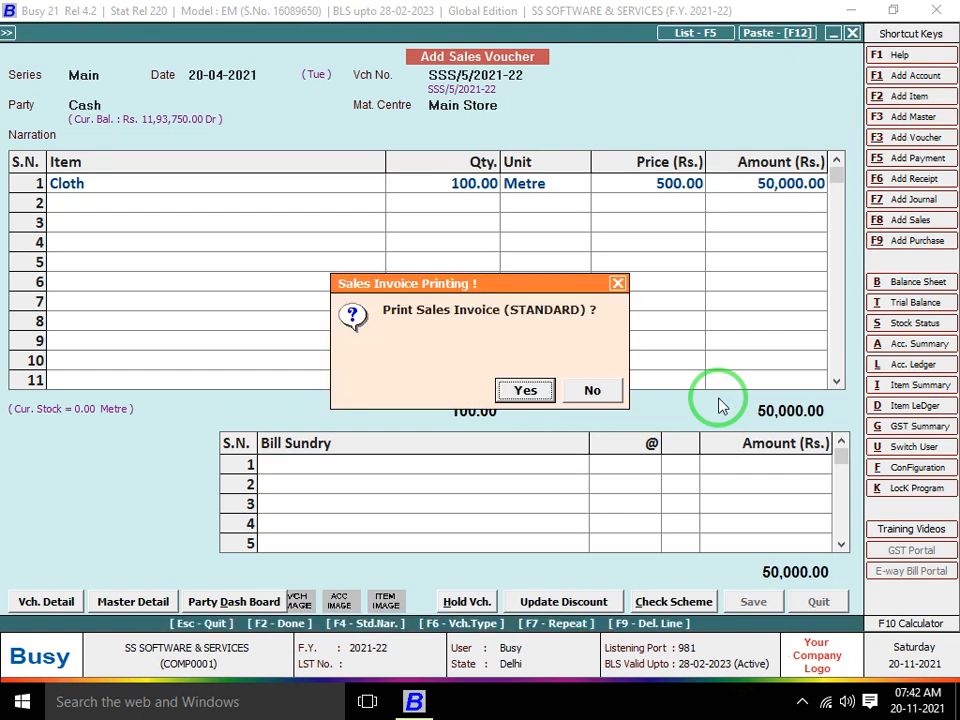
{"action": "key", "text": "n"}
{"action": "key", "text": "Tab"}
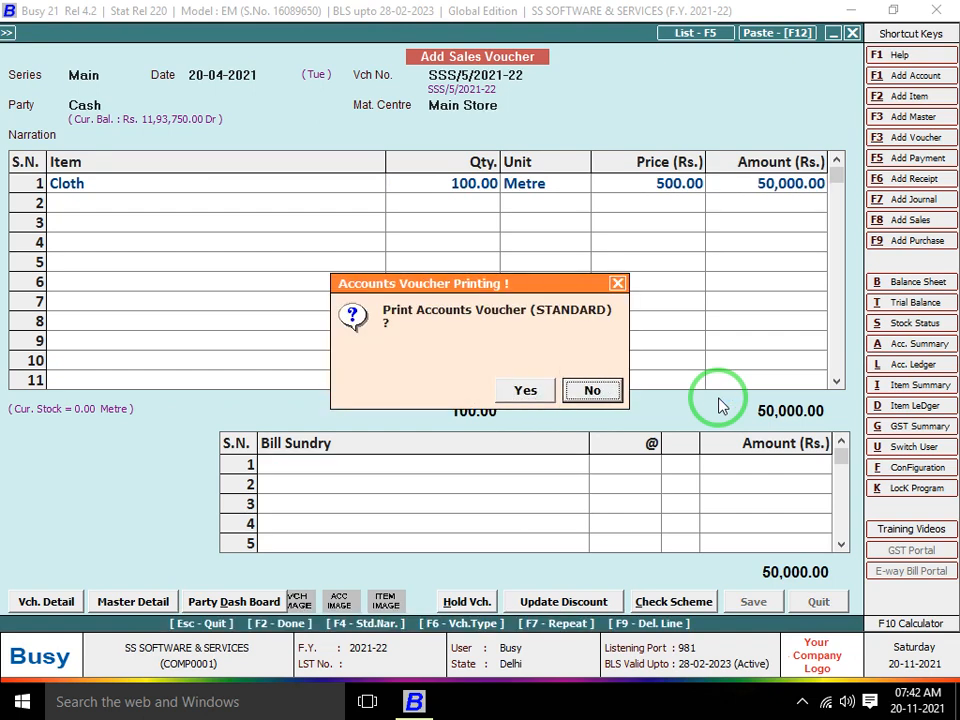
{"action": "key", "text": "Return"}
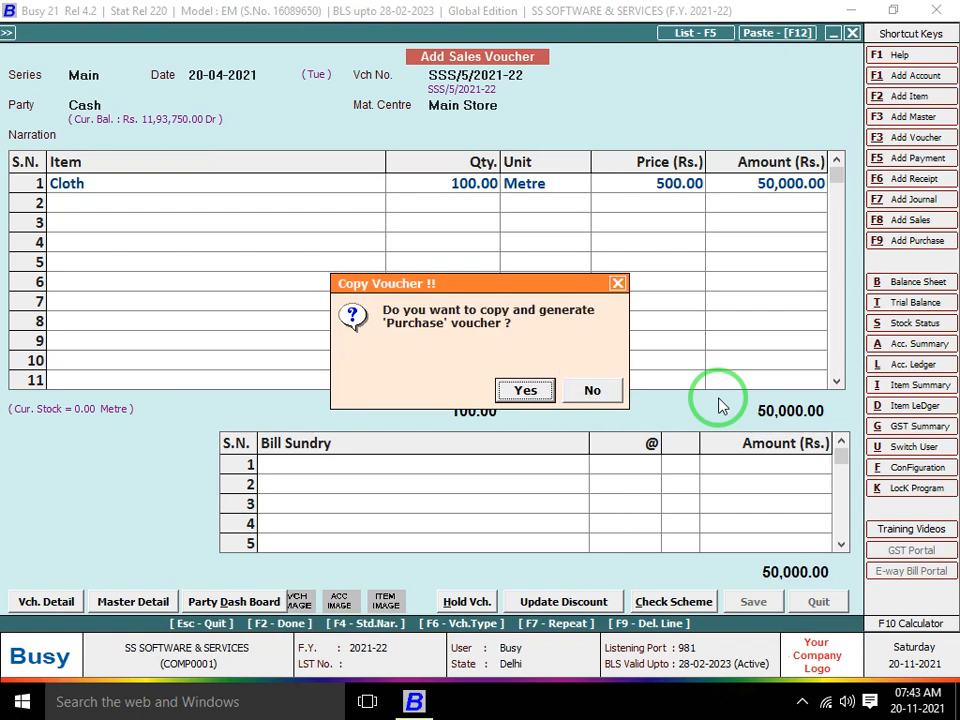
{"action": "key", "text": "Return"}
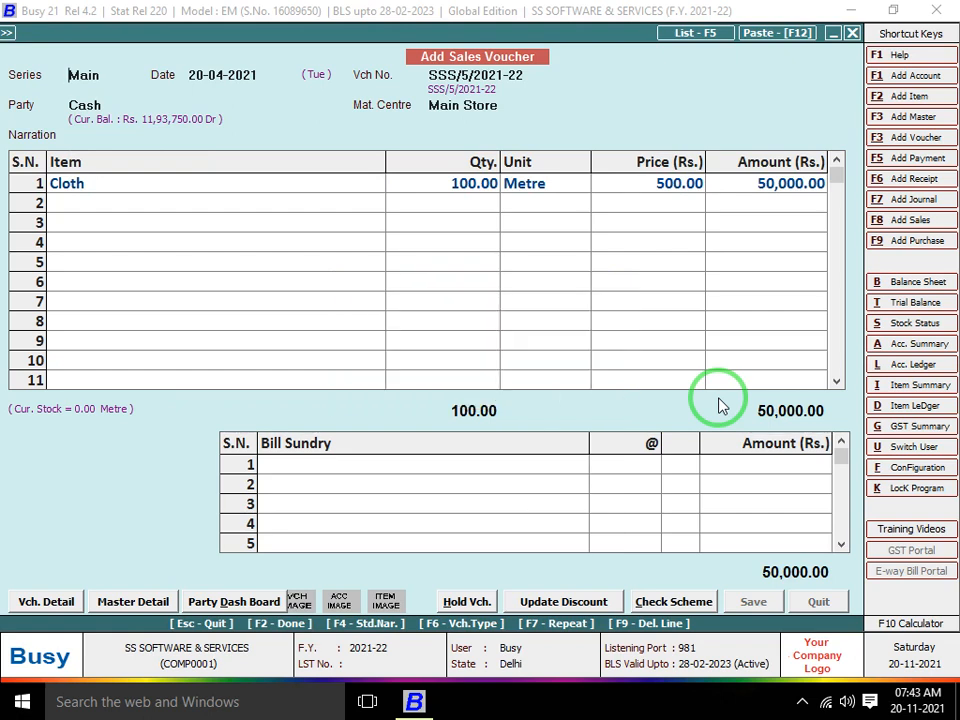
Quit the copied Main-series purchase voucher unsaved, close sales entry, and reopen configuration options
{"action": "key", "text": "Return"}
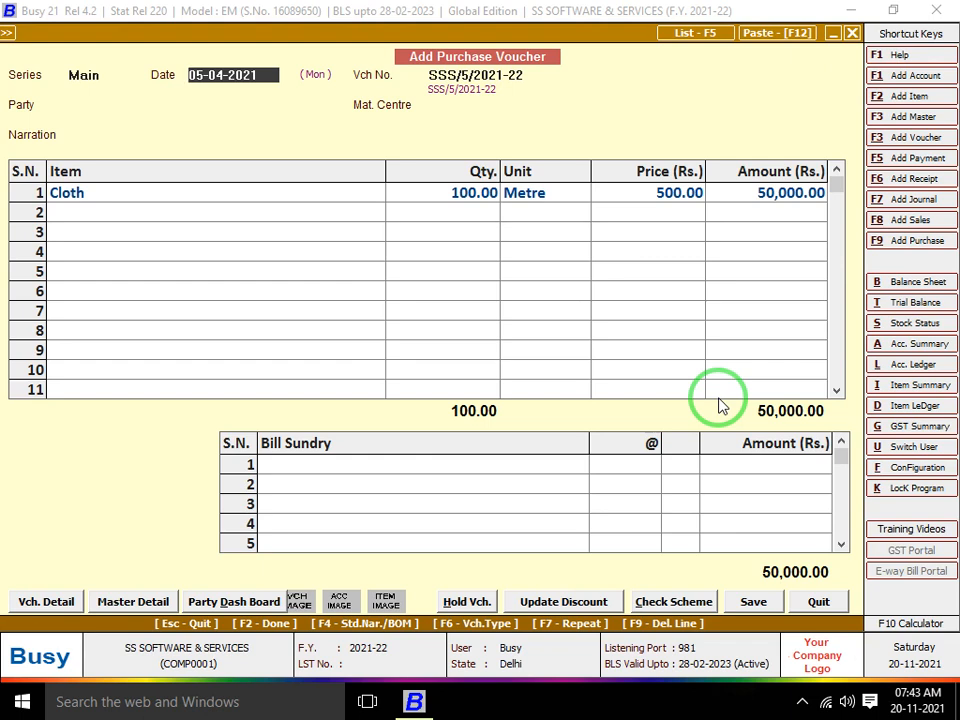
{"action": "key", "text": "Escape"}
{"action": "key", "text": "Return"}
{"action": "key", "text": "Escape"}
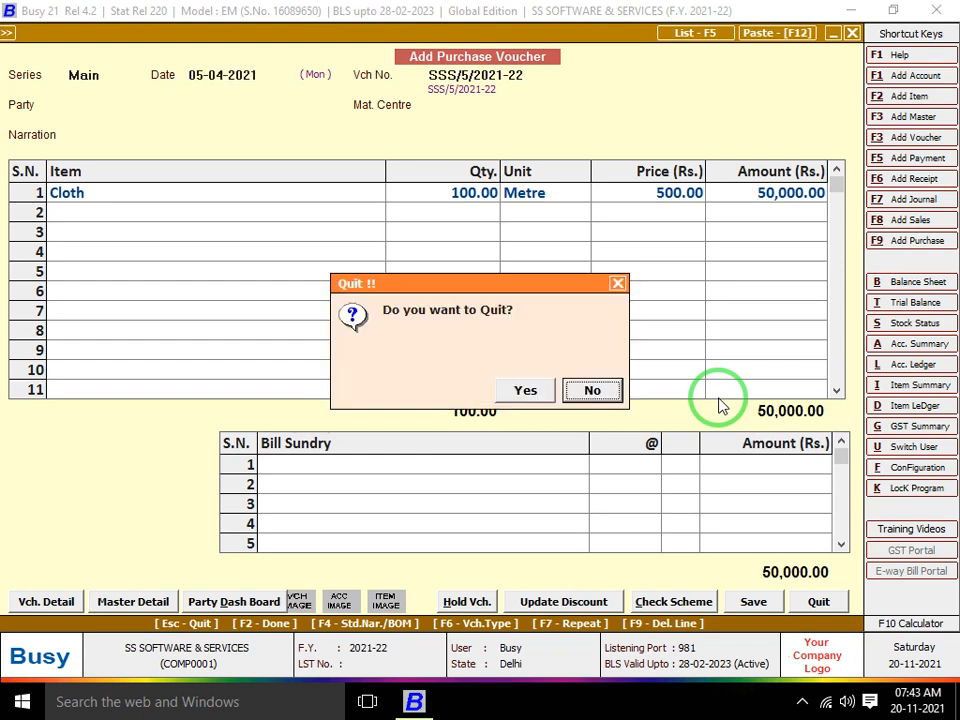
{"action": "key", "text": "Left"}
{"action": "key", "text": "Return"}
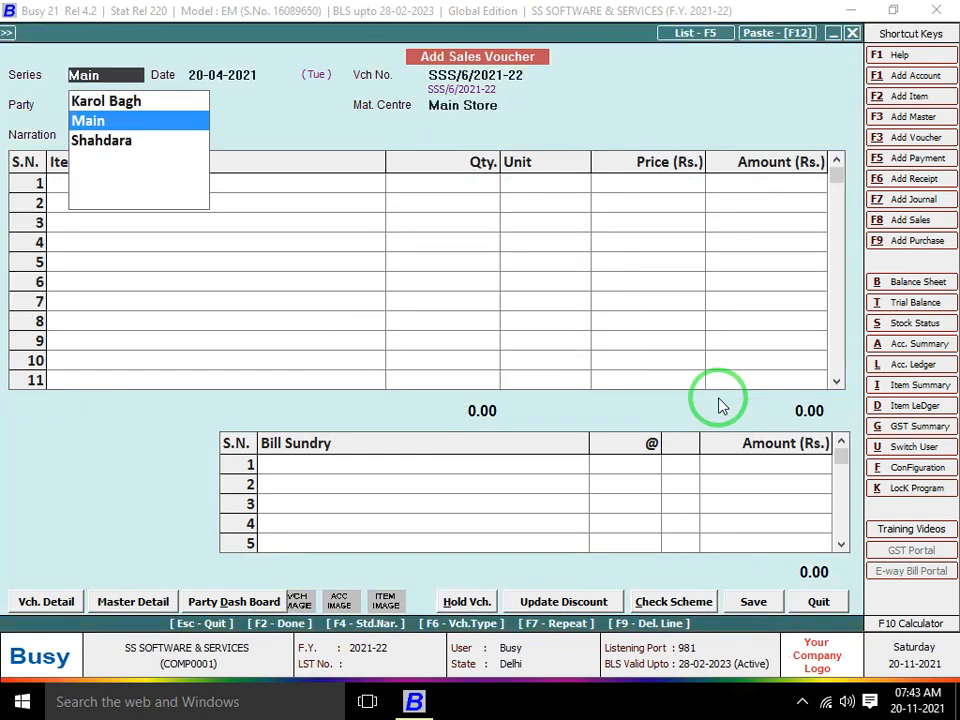
{"action": "key", "text": "Escape"}
{"action": "key", "text": "Escape"}
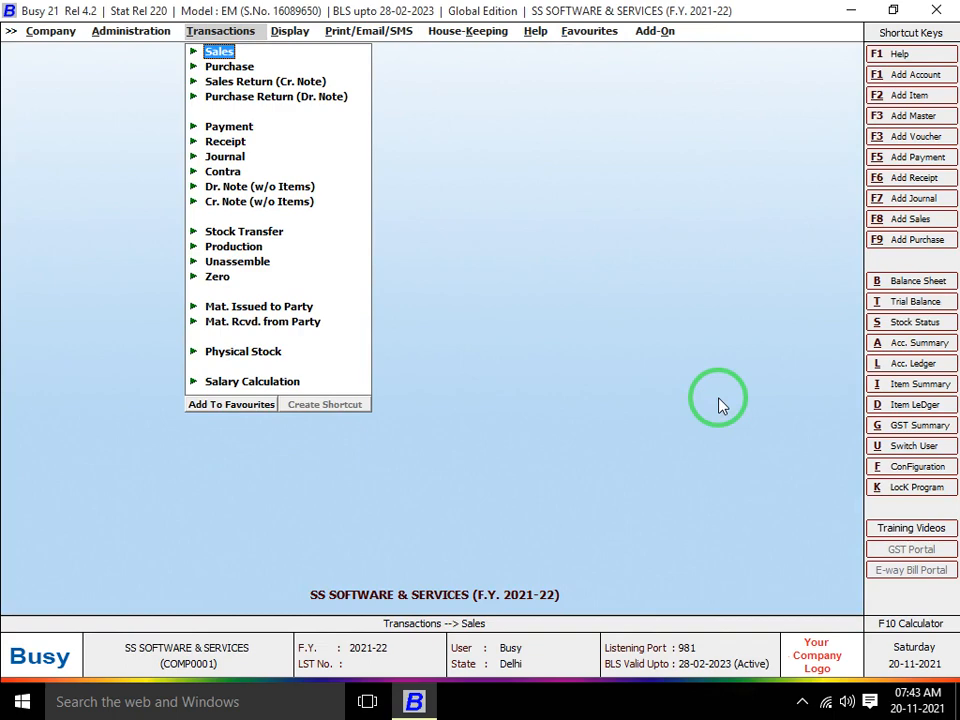
{"action": "key", "text": "Left"}
{"action": "key", "text": "Return"}
Open the voucher series configuration and browse voucher types from Sales to Mat. Issued to Party
{"action": "key", "text": "Down"}
{"action": "key", "text": "Return"}
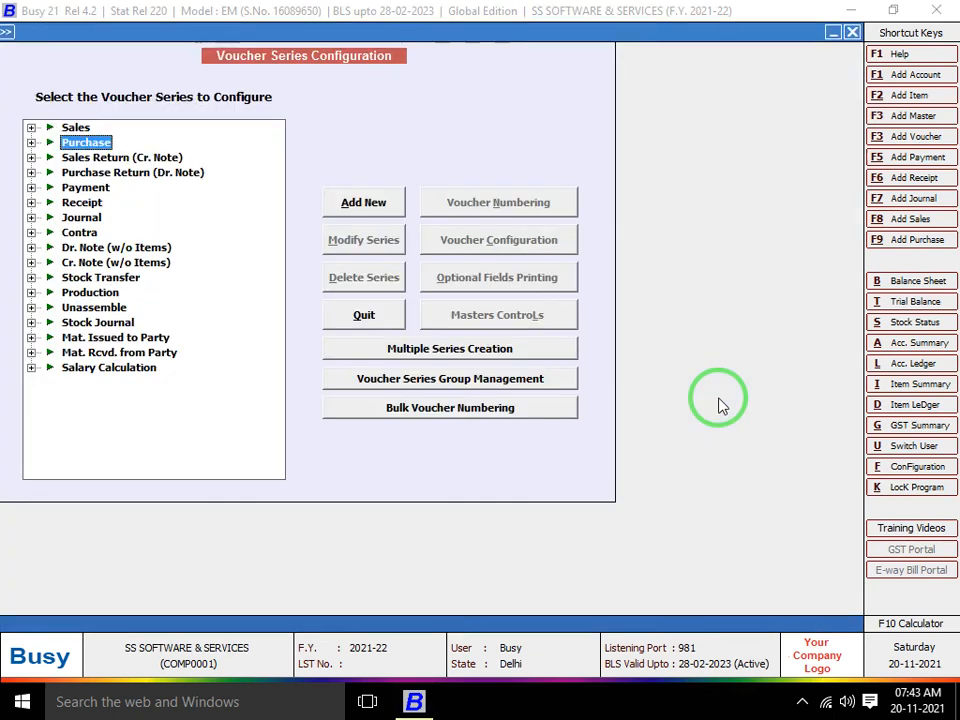
{"action": "key", "text": "Up"}
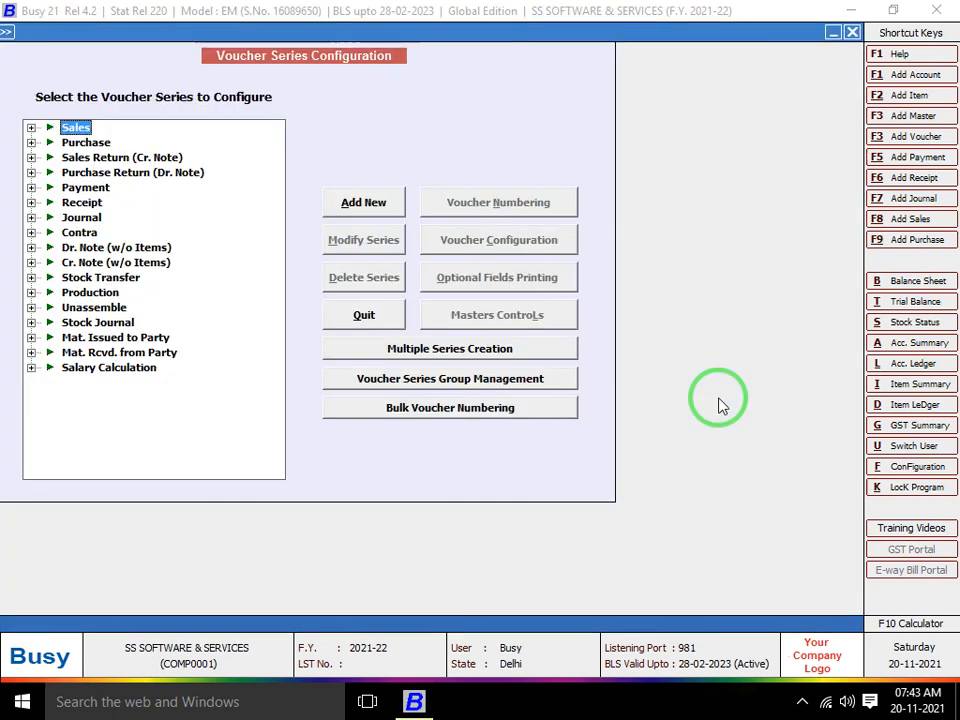
{"action": "key", "text": "Down"}
{"action": "key", "text": "Down"}
{"action": "key", "text": "Down"}
{"action": "key", "text": "Down"}
{"action": "key", "text": "Down"}
{"action": "key", "text": "Down"}
{"action": "key", "text": "Down"}
{"action": "key", "text": "Down"}
{"action": "key", "text": "Down"}
{"action": "key", "text": "Down"}
{"action": "key", "text": "Down"}
{"action": "key", "text": "Down"}
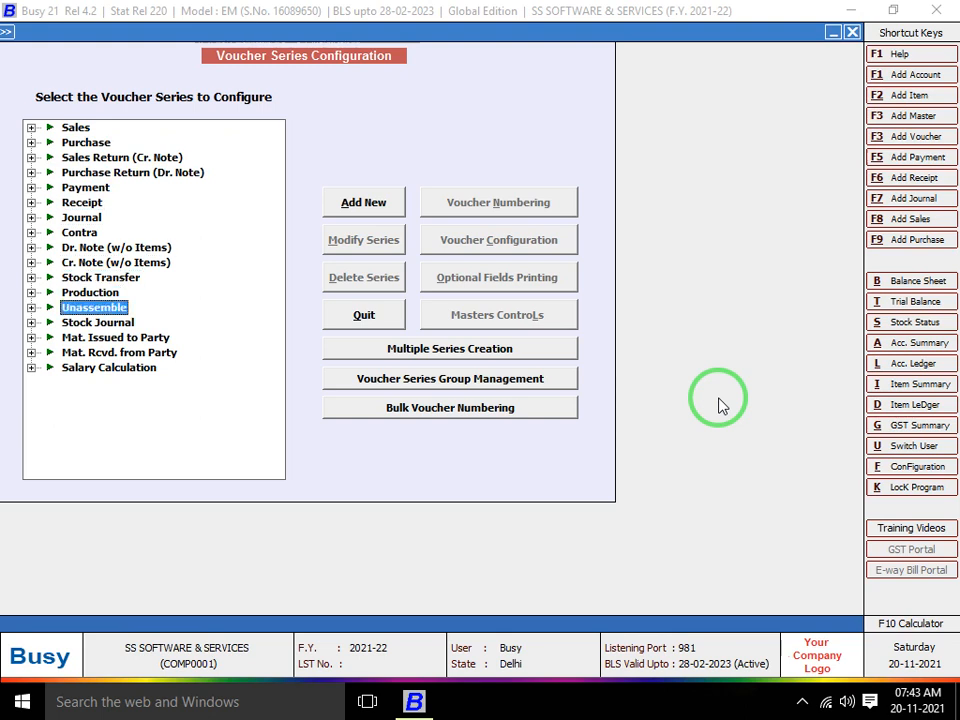
{"action": "key", "text": "Up"}
{"action": "key", "text": "Up"}
{"action": "key", "text": "Up"}
{"action": "key", "text": "Up"}
{"action": "key", "text": "Up"}
{"action": "key", "text": "Up"}
{"action": "key", "text": "Up"}
{"action": "key", "text": "Up"}
{"action": "key", "text": "Up"}
{"action": "key", "text": "Up"}
{"action": "key", "text": "Up"}
{"action": "key", "text": "Up"}
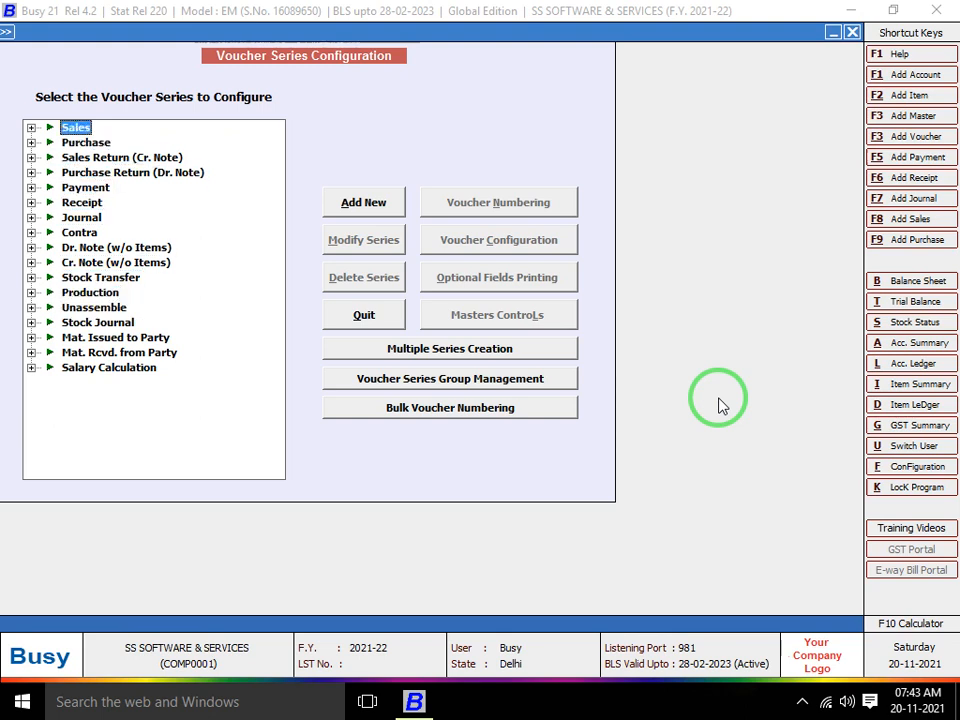
{"action": "key", "text": "Down"}
{"action": "key", "text": "Down"}
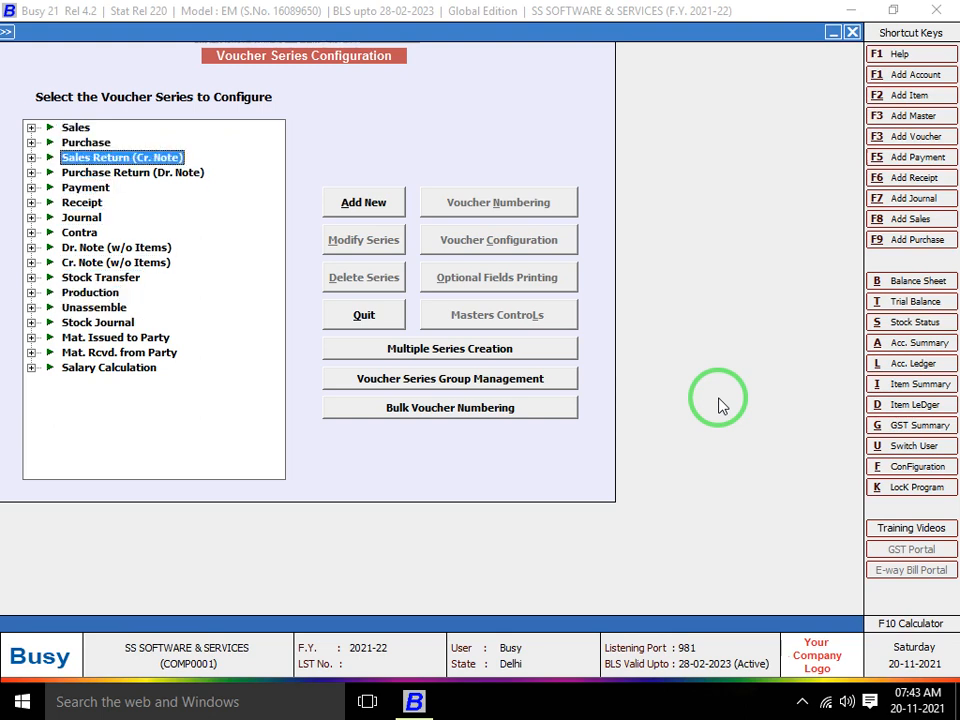
{"action": "key", "text": "Down"}
{"action": "key", "text": "Down"}
{"action": "key", "text": "Down"}
{"action": "key", "text": "Down"}
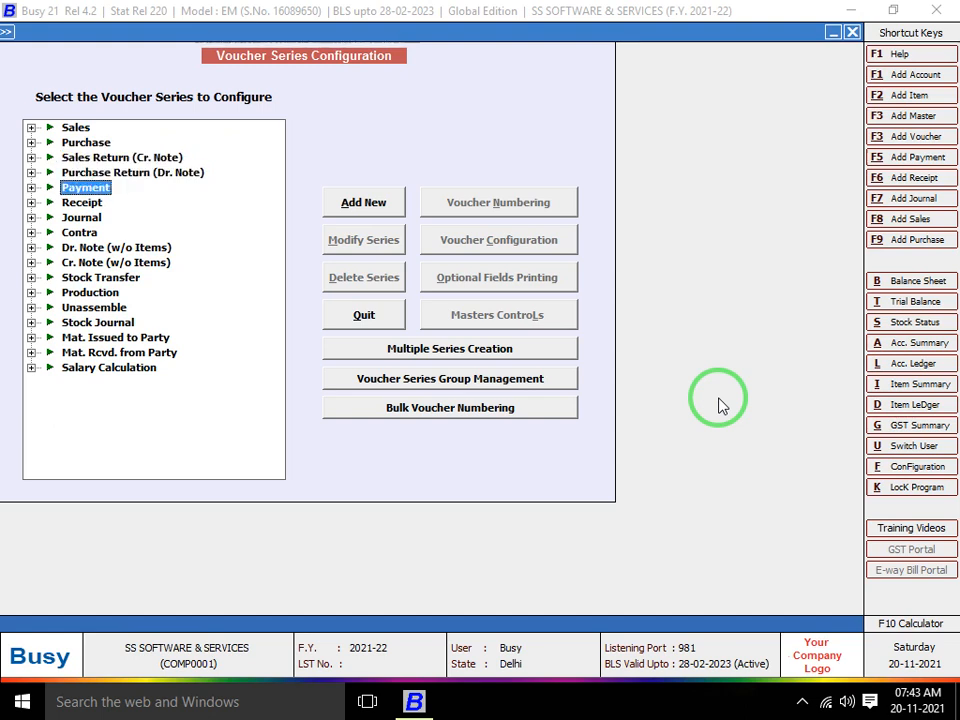
{"action": "key", "text": "Down"}
{"action": "key", "text": "Down"}
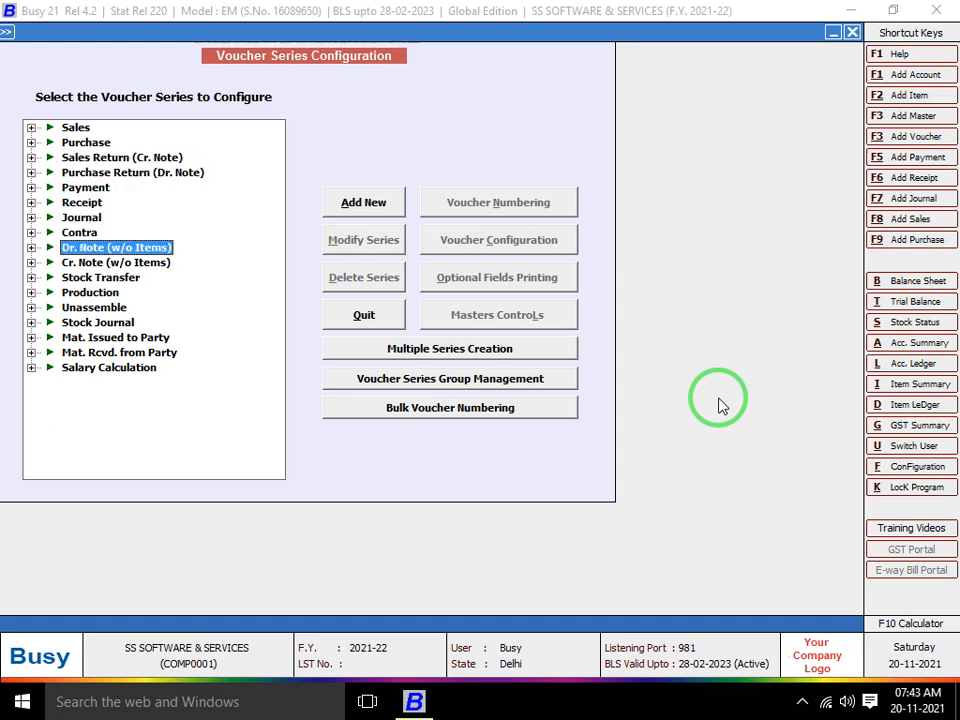
{"action": "key", "text": "Down"}
{"action": "key", "text": "Down"}
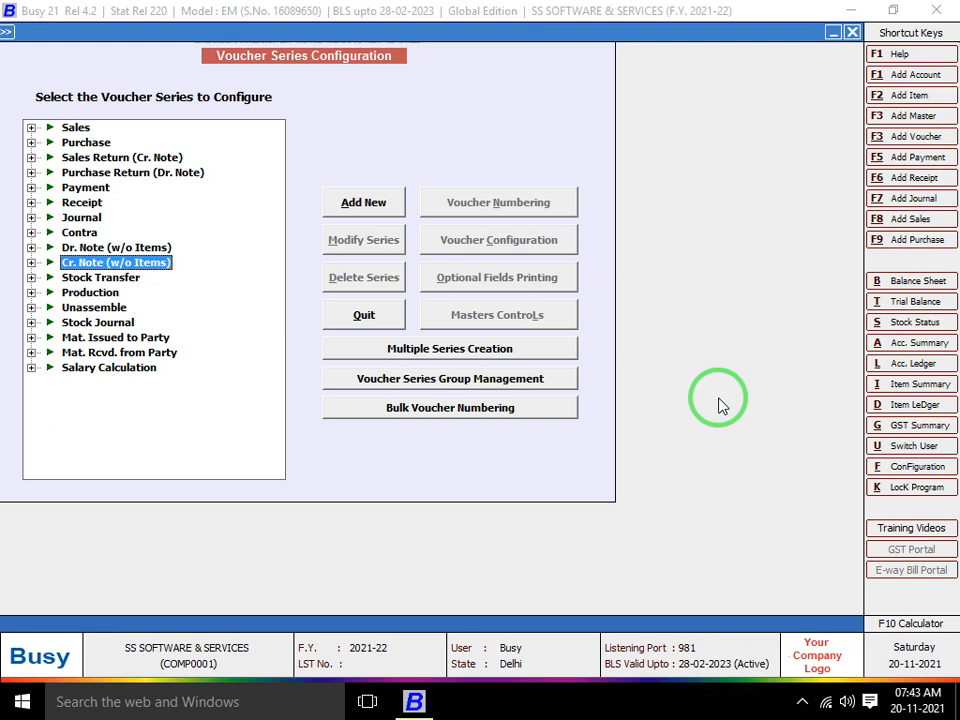
{"action": "key", "text": "Down"}
{"action": "key", "text": "Down"}
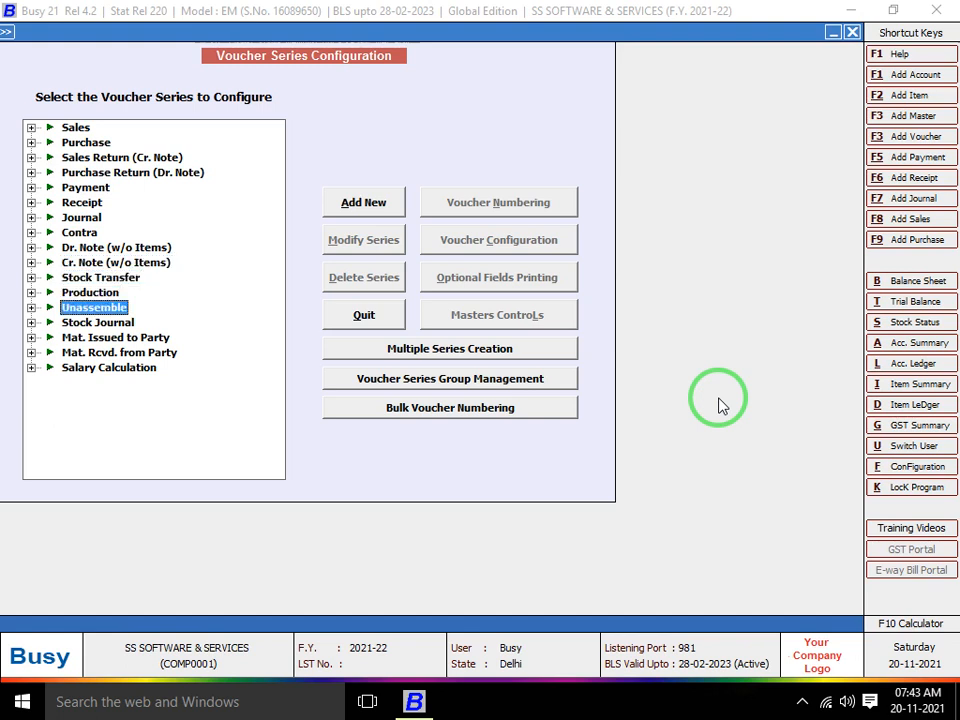
{"action": "key", "text": "Down"}
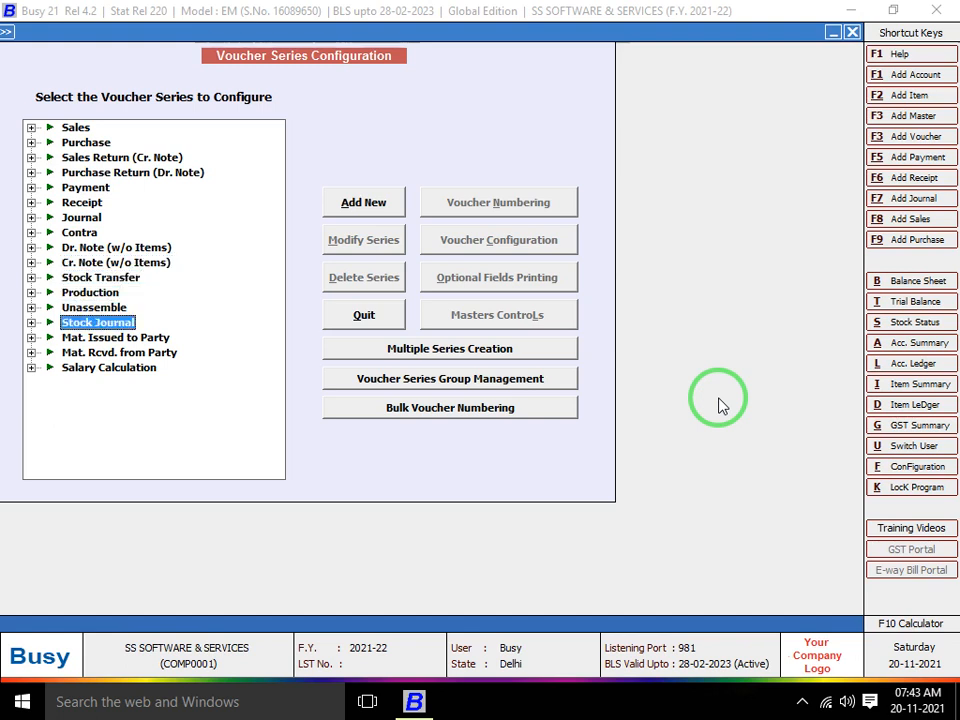
{"action": "key", "text": "Down"}
{"action": "key", "text": "Down"}
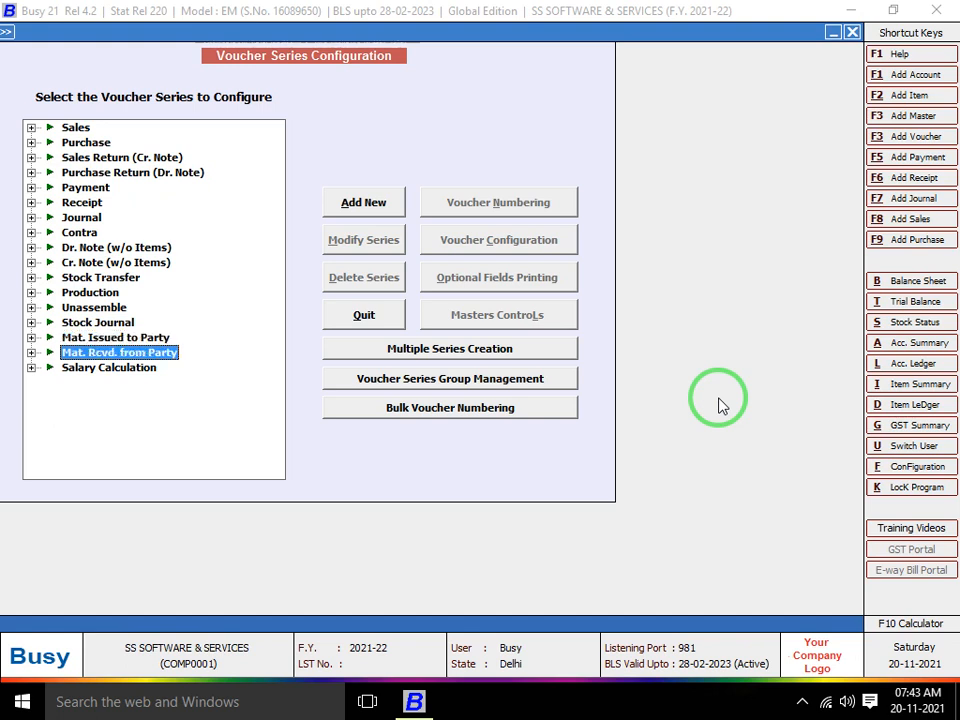
Expand Sales to show Karol Bagh, Main and Shahdara series, then close the configuration
{"action": "key", "text": "Up"}
{"action": "key", "text": "Up"}
{"action": "key", "text": "Up"}
{"action": "key", "text": "Up"}
{"action": "key", "text": "Up"}
{"action": "key", "text": "Up"}
{"action": "key", "text": "Up"}
{"action": "key", "text": "Up"}
{"action": "key", "text": "Up"}
{"action": "key", "text": "Up"}
{"action": "key", "text": "Up"}
{"action": "key", "text": "Up"}
{"action": "key", "text": "Up"}
{"action": "key", "text": "Up"}
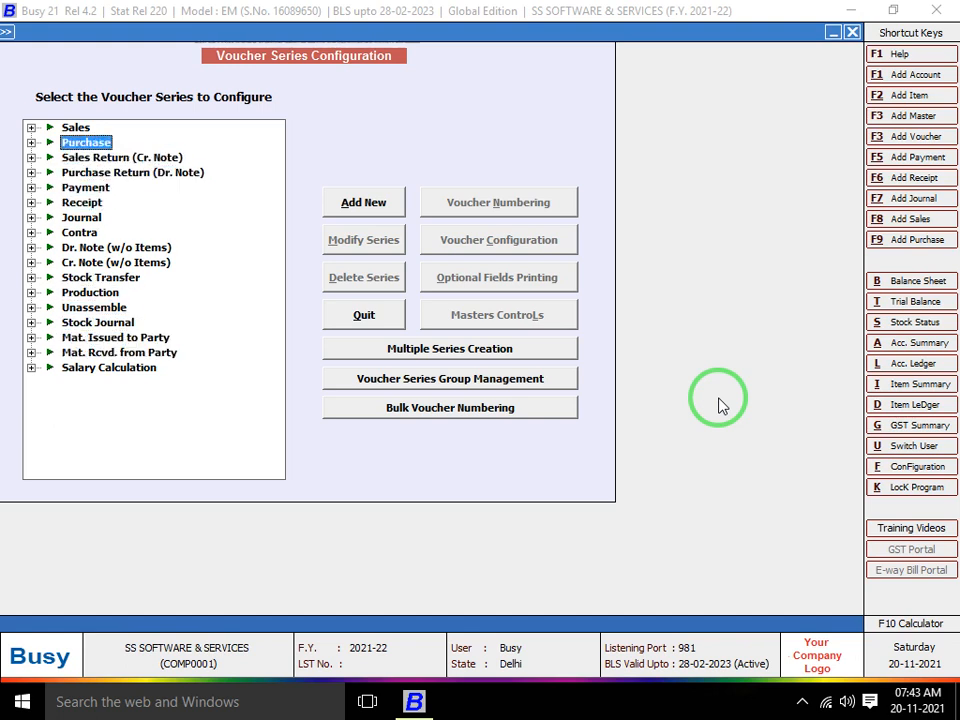
{"action": "key", "text": "Up"}
{"action": "key", "text": "Right"}
{"action": "key", "text": "Down"}
{"action": "key", "text": "Down"}
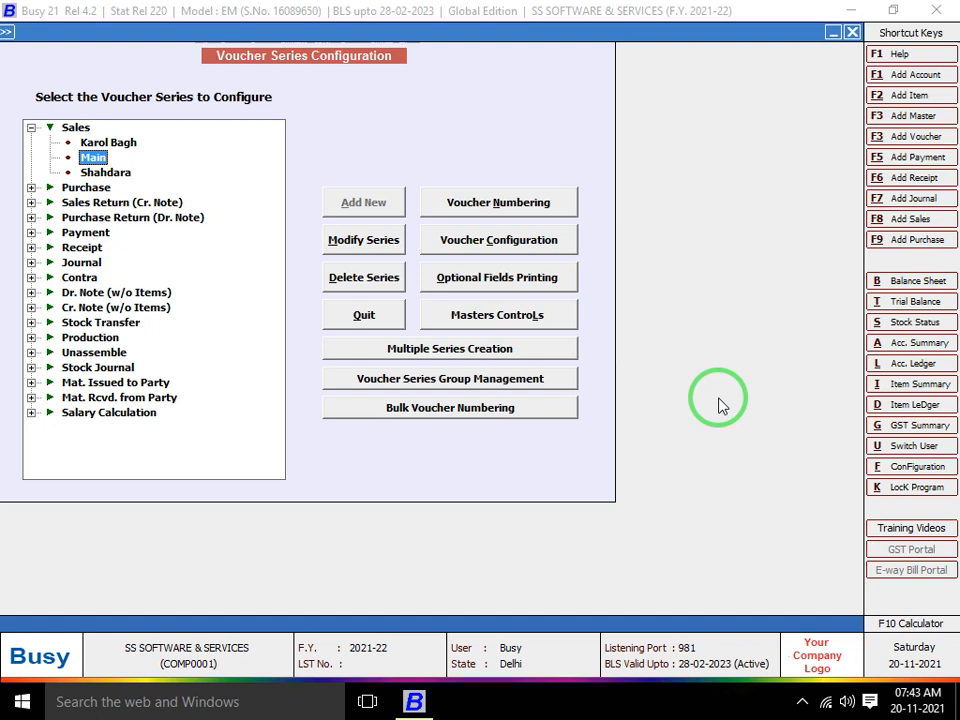
{"action": "key", "text": "Escape"}
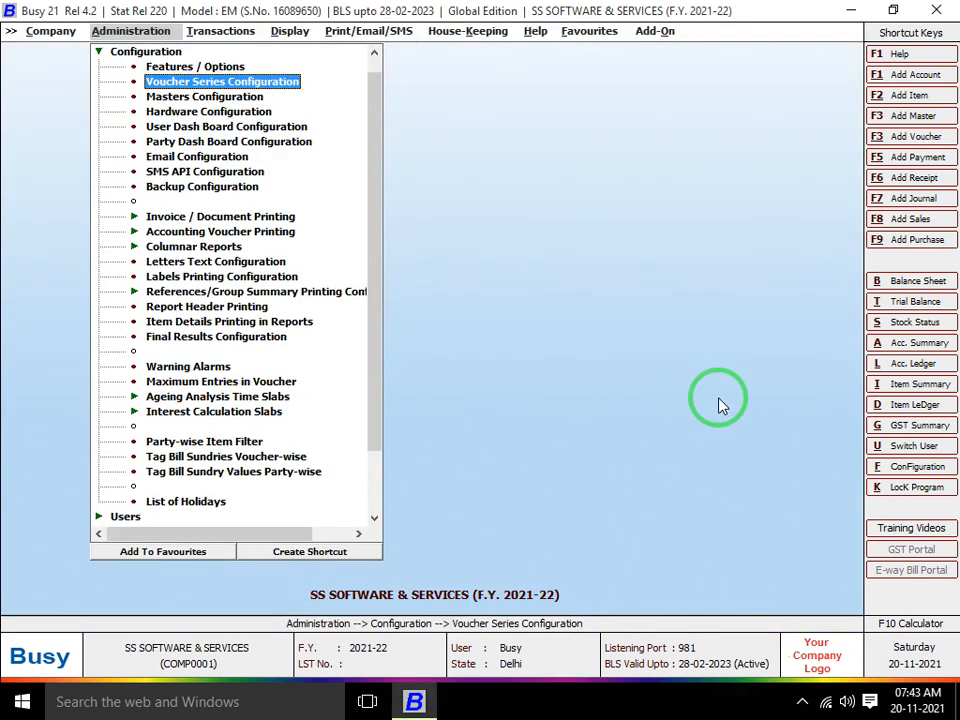
Open Masters Configuration, review the Item and Account master types, and close it
{"action": "key", "text": "Down"}
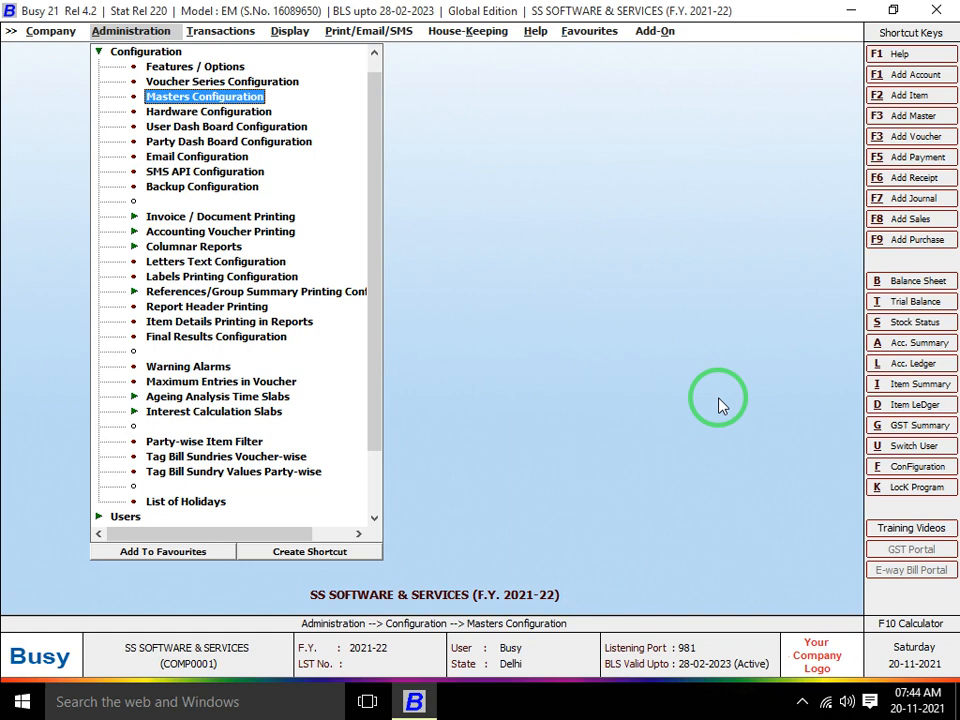
{"action": "key", "text": "Return"}
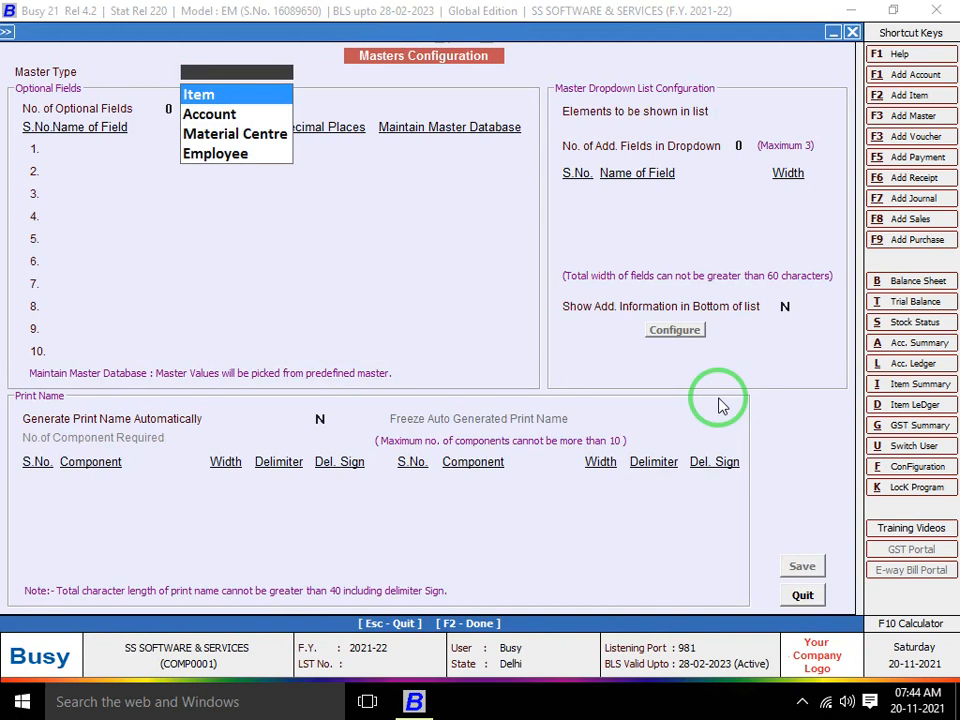
{"action": "key", "text": "Down"}
{"action": "key", "text": "Up"}
{"action": "key", "text": "Escape"}
Close the open company and bring up Company > Set Data Directory
{"action": "key", "text": "Escape"}
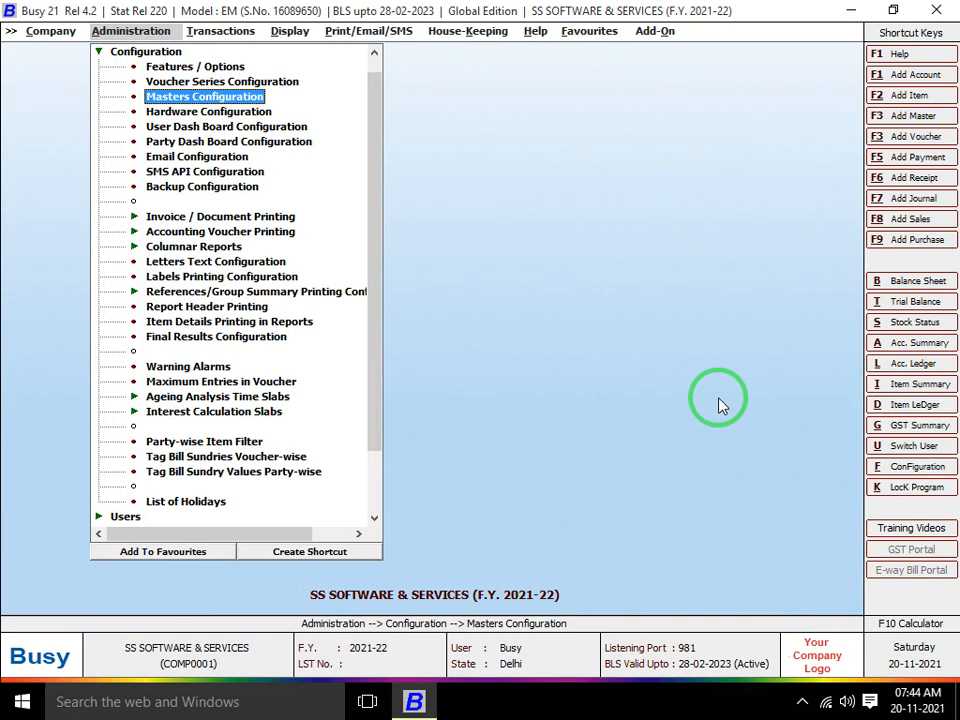
{"action": "key", "text": "Escape"}
{"action": "key", "text": "Return"}
{"action": "key", "text": "Down"}
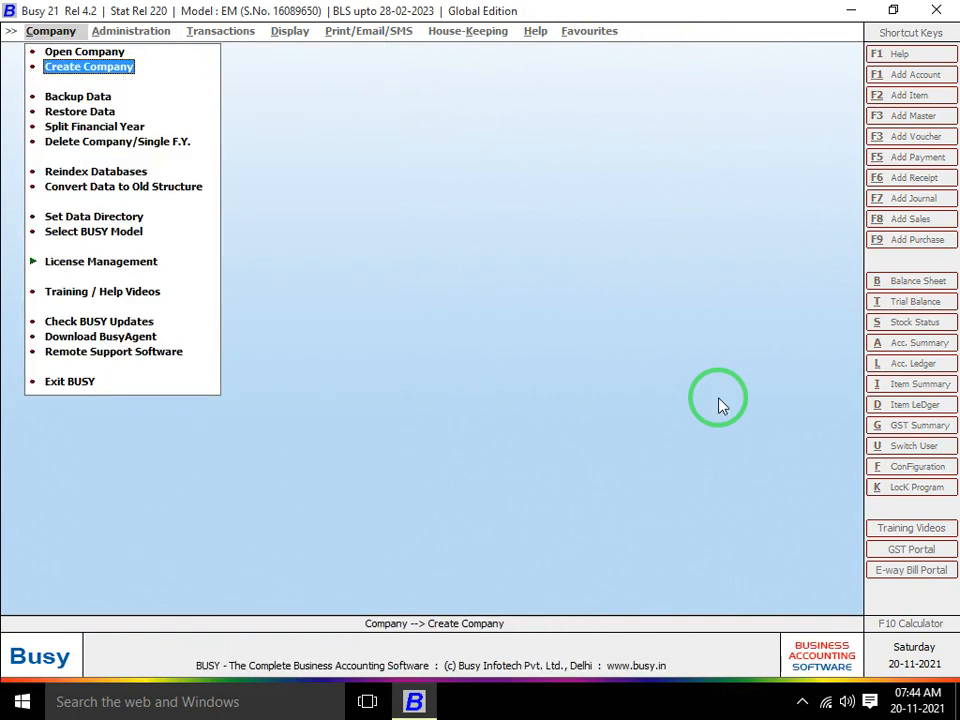
{"action": "key", "text": "Down"}
{"action": "key", "text": "Down"}
{"action": "key", "text": "Down"}
{"action": "key", "text": "Down"}
{"action": "key", "text": "Down"}
{"action": "key", "text": "Down"}
{"action": "key", "text": "Down"}
{"action": "key", "text": "Return"}
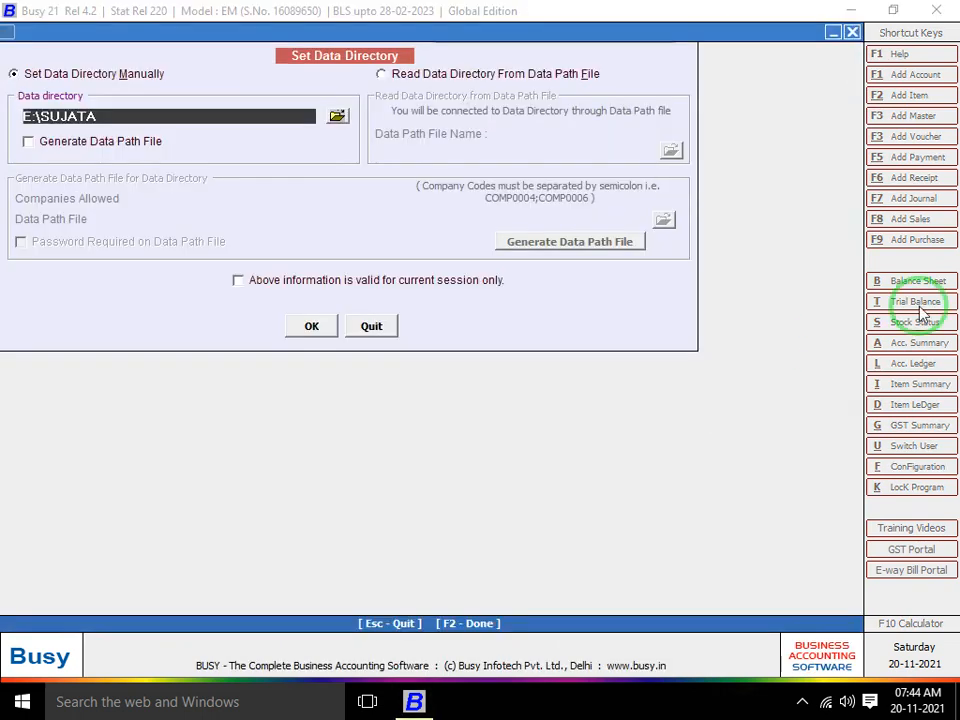
Point the data directory at the data folder inside E:\TSX and confirm it
{"action": "left_click", "coordinate": [337, 117]}
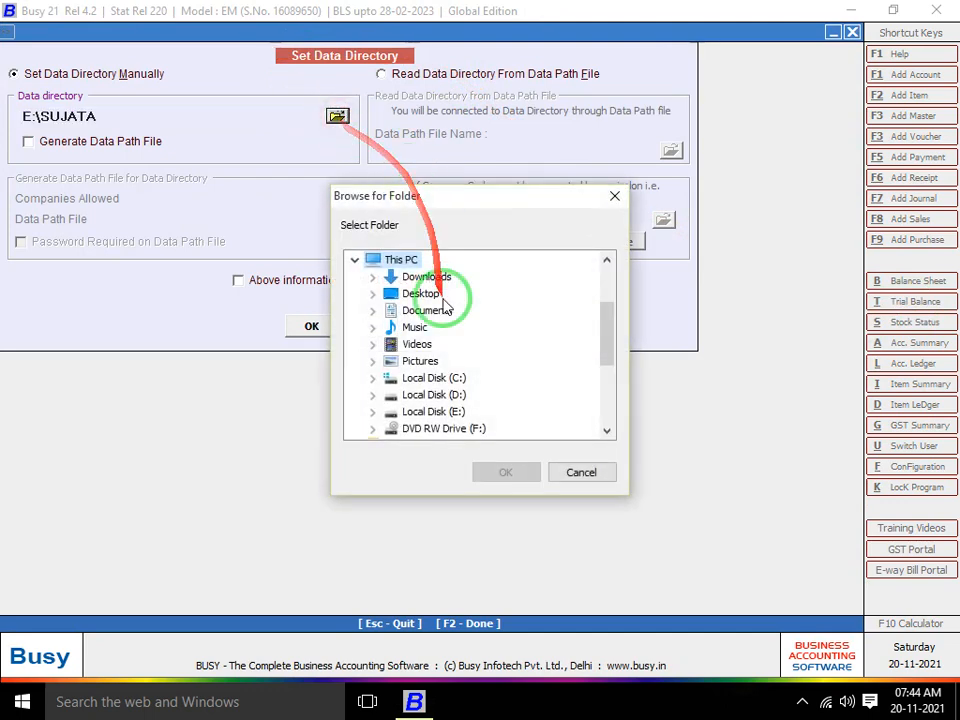
{"action": "left_click", "coordinate": [373, 411]}
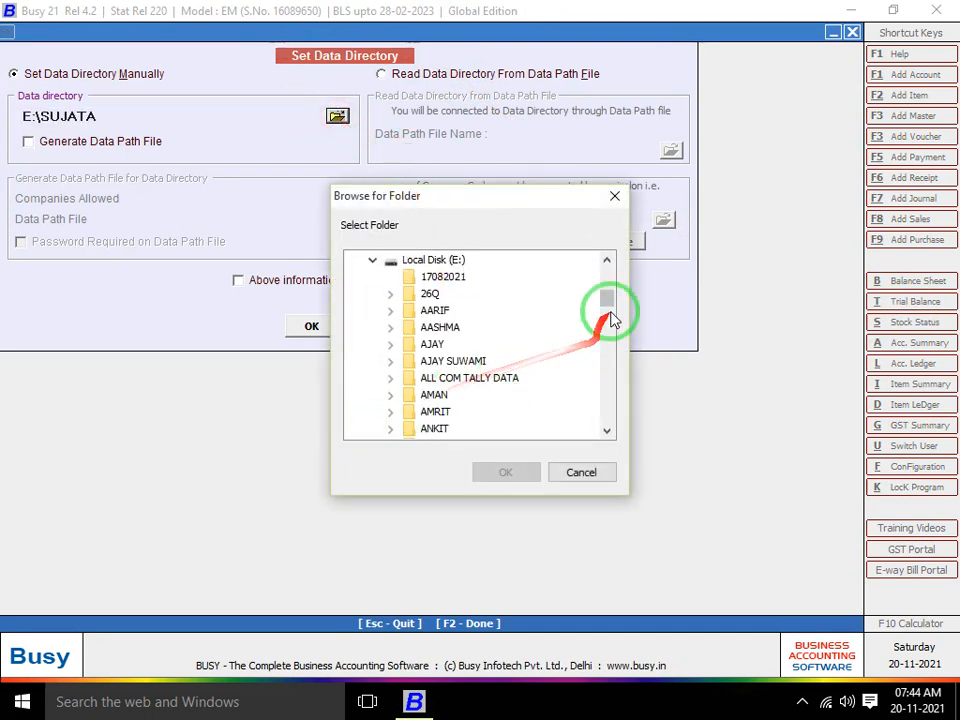
{"action": "left_click_drag", "start_coordinate": [613, 302], "coordinate": [613, 408]}
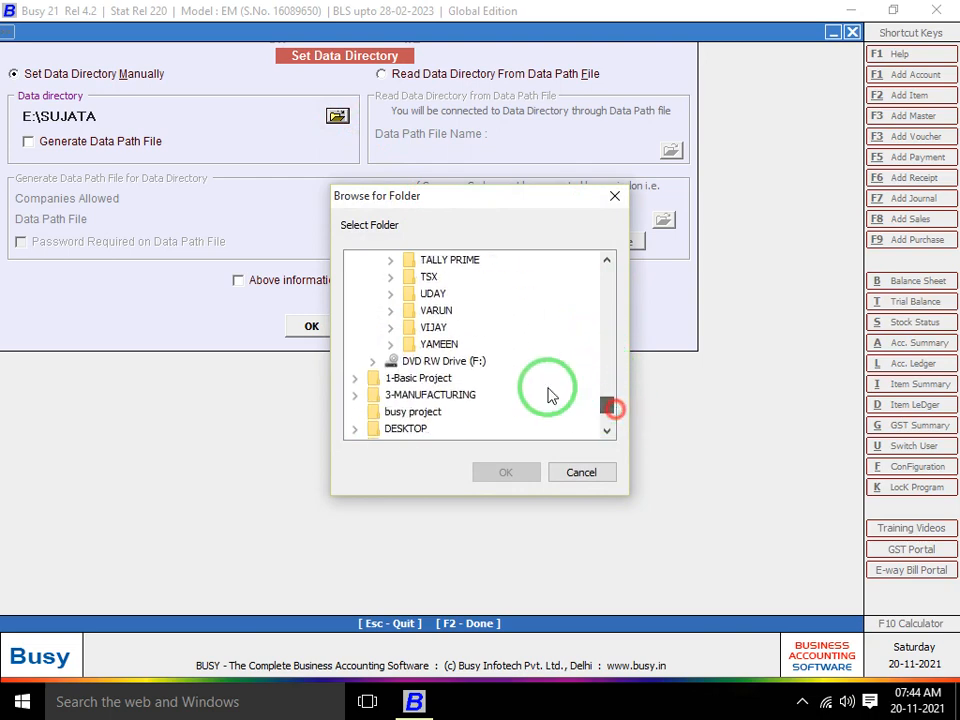
{"action": "left_click", "coordinate": [390, 293]}
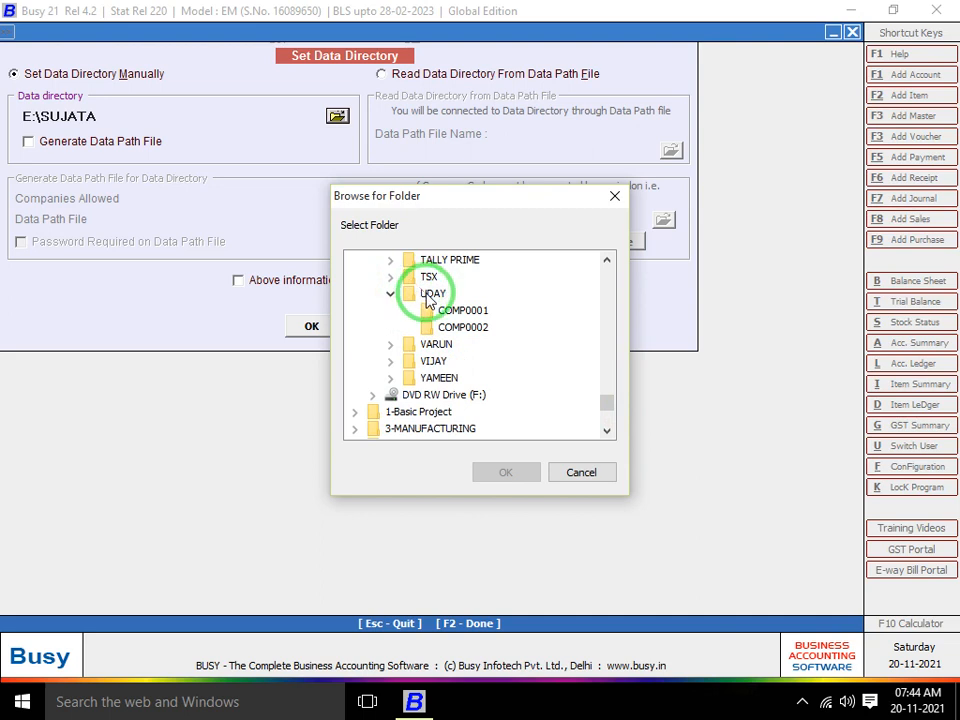
{"action": "left_click", "coordinate": [390, 292]}
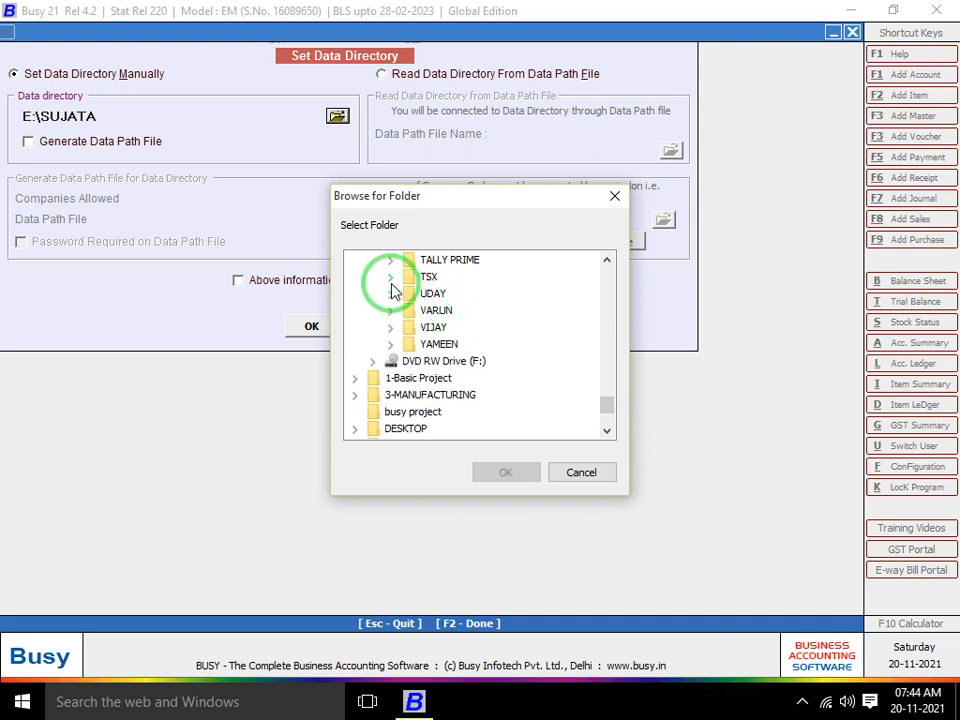
{"action": "left_click", "coordinate": [390, 277]}
{"action": "left_click_drag", "start_coordinate": [609, 377], "coordinate": [611, 403]}
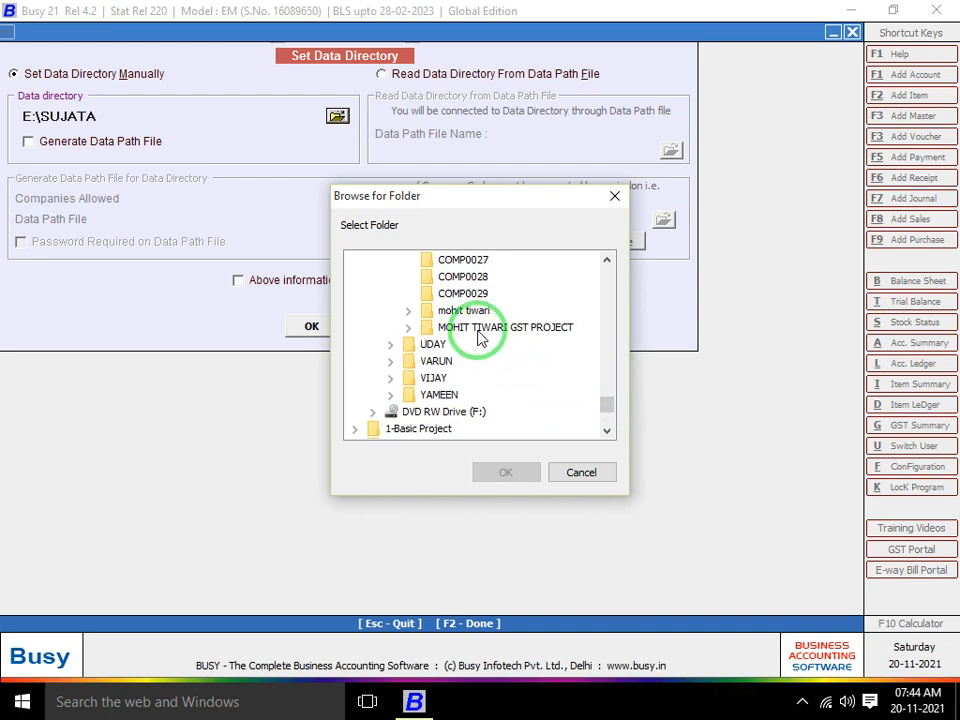
{"action": "left_click", "coordinate": [463, 310]}
{"action": "left_click", "coordinate": [505, 472]}
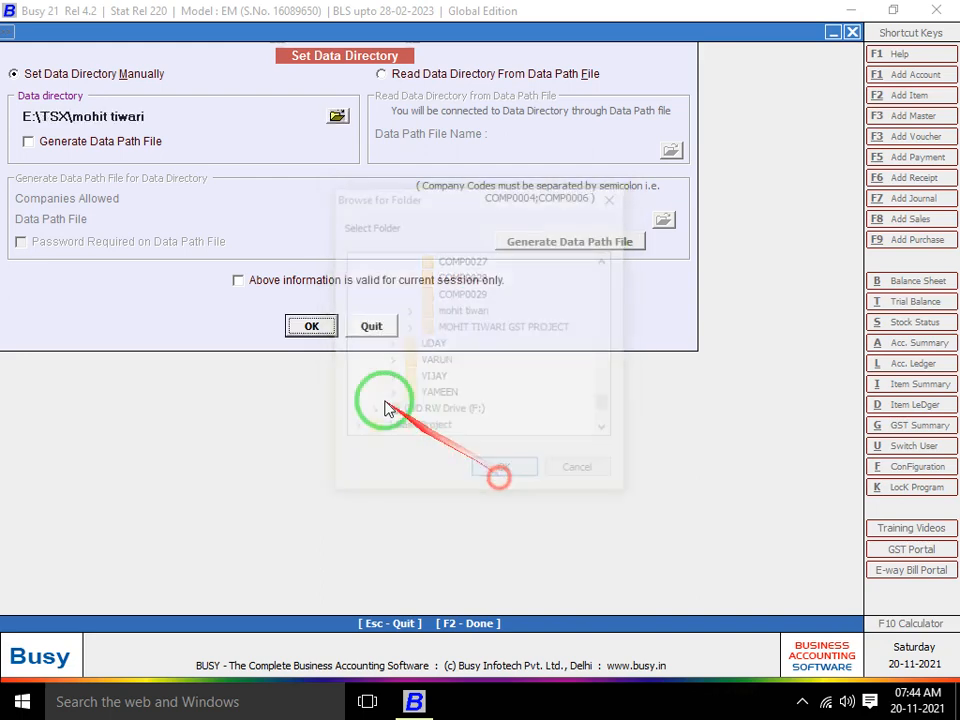
{"action": "left_click", "coordinate": [311, 326]}
{"action": "left_click", "coordinate": [95, 64]}
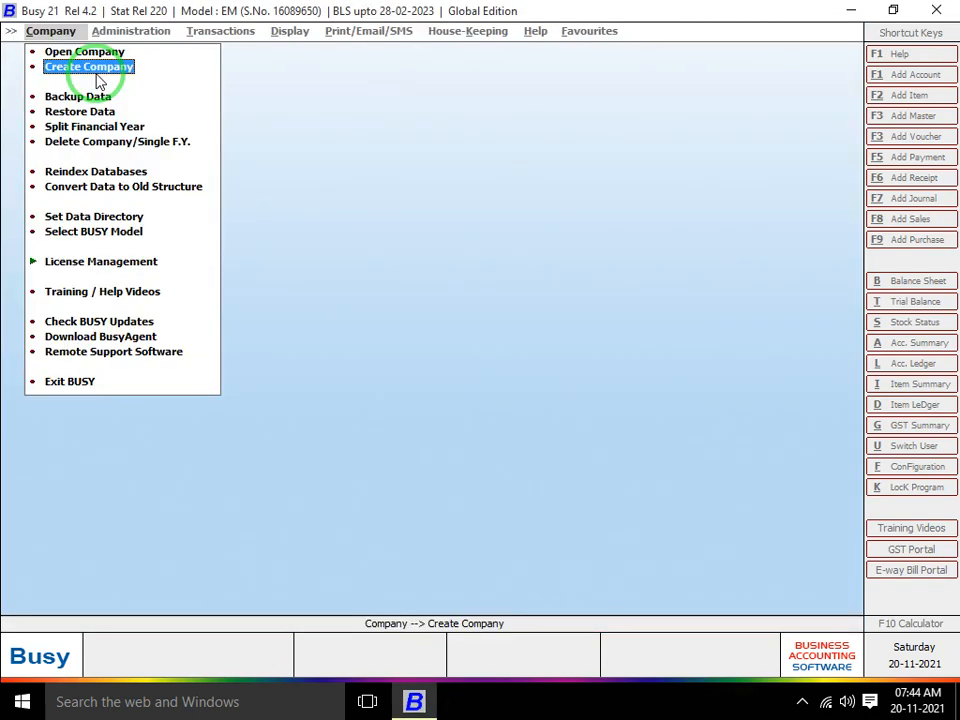
Open the company A.K SOFTWARE & CO. from the company list
{"action": "key", "text": "Up"}
{"action": "key", "text": "Return"}
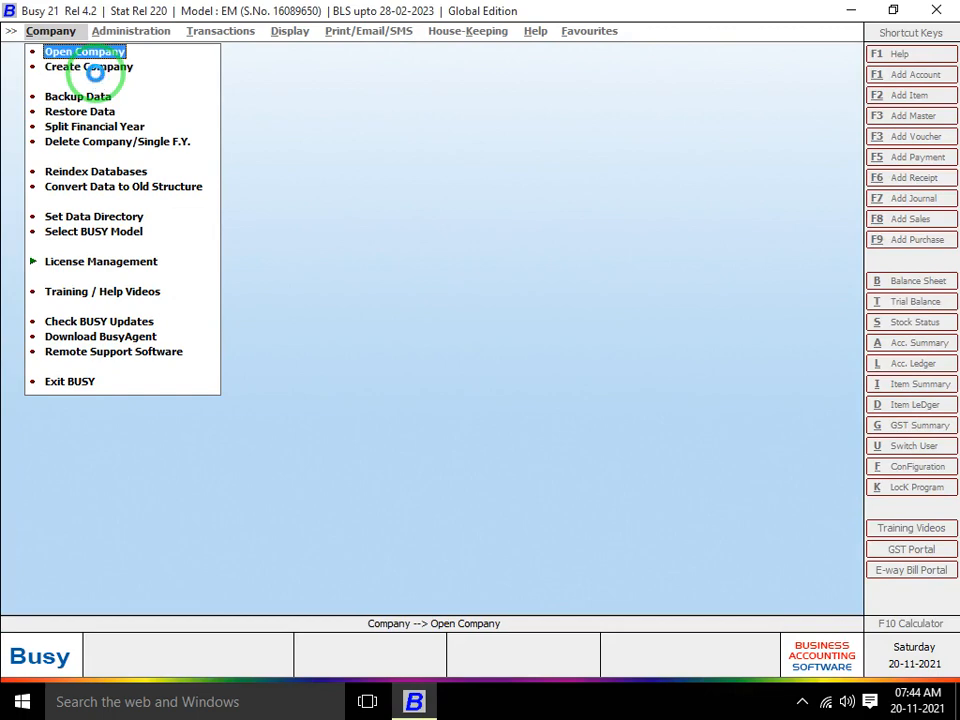
{"action": "key", "text": "Down"}
{"action": "key", "text": "Down"}
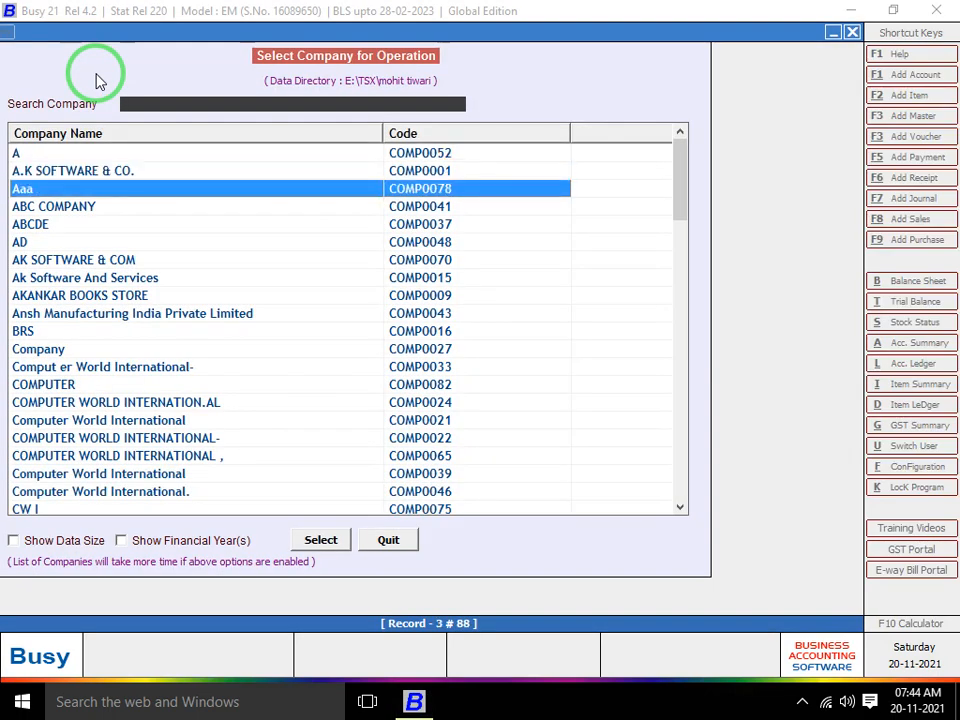
{"action": "key", "text": "Up"}
{"action": "key", "text": "Return"}
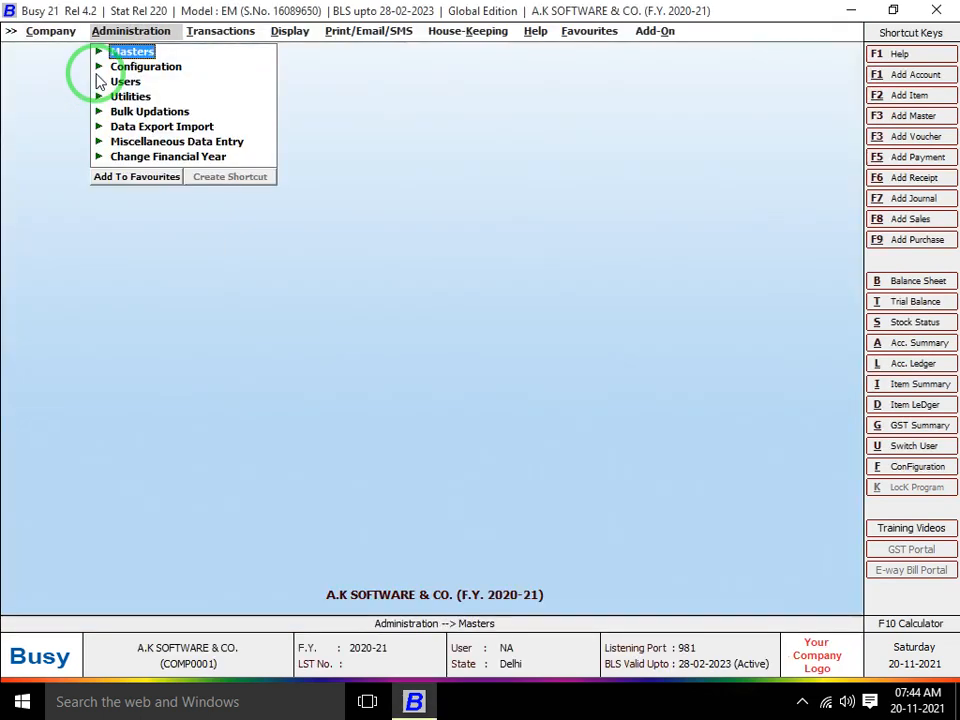
Open Administration > Configuration > Masters Configuration
{"action": "key", "text": "Down"}
{"action": "key", "text": "Up"}
{"action": "key", "text": "Down"}
{"action": "key", "text": "Return"}
{"action": "key", "text": "Down"}
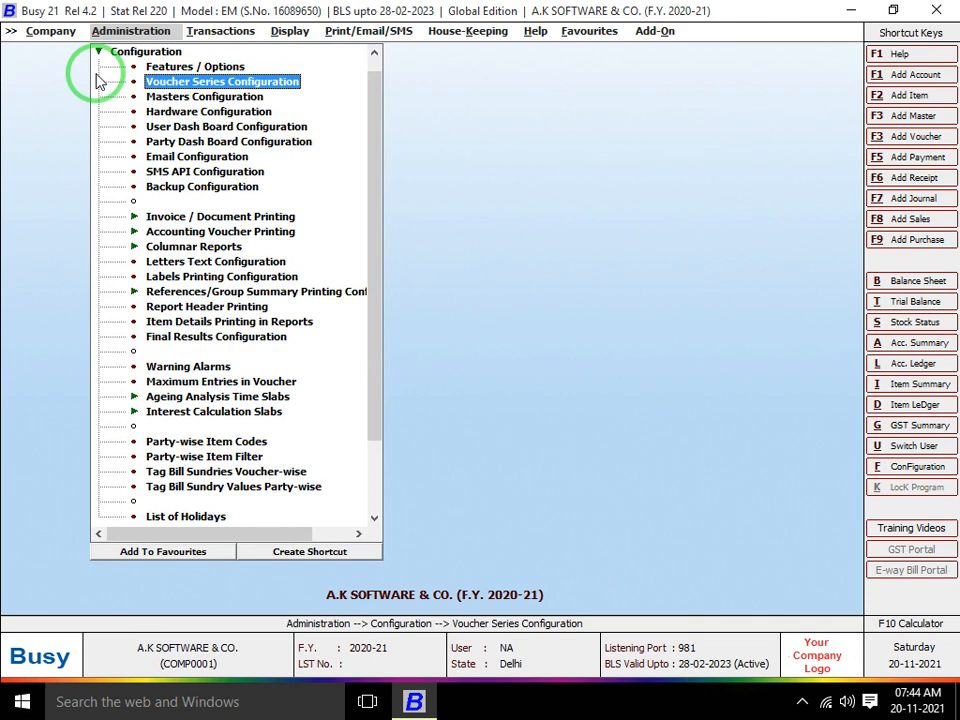
{"action": "key", "text": "Down"}
{"action": "key", "text": "Return"}
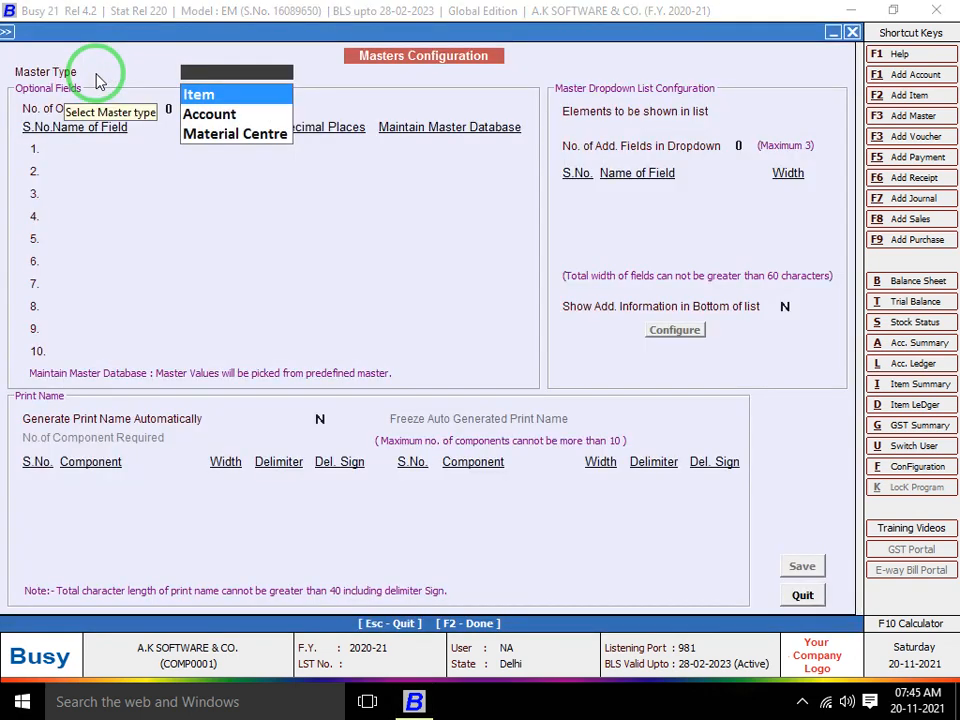
Choose Item as master type and step through optional fields STYLE, QTY, SIZE, Colour, Brand
{"action": "key", "text": "Down"}
{"action": "key", "text": "Up"}
{"action": "key", "text": "Return"}
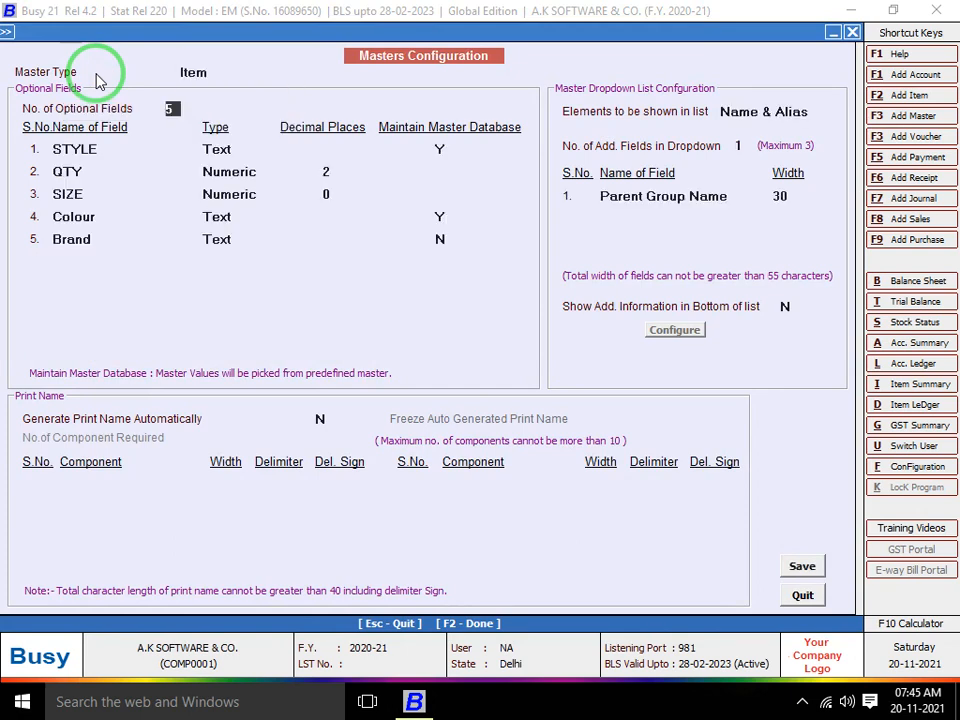
{"action": "key", "text": "Up"}
{"action": "key", "text": "Return"}
{"action": "key", "text": "Down"}
{"action": "key", "text": "Up"}
{"action": "key", "text": "Return"}
{"action": "key", "text": "Return"}
{"action": "key", "text": "Return"}
{"action": "key", "text": "Return"}
{"action": "key", "text": "Return"}
{"action": "key", "text": "Return"}
{"action": "key", "text": "Return"}
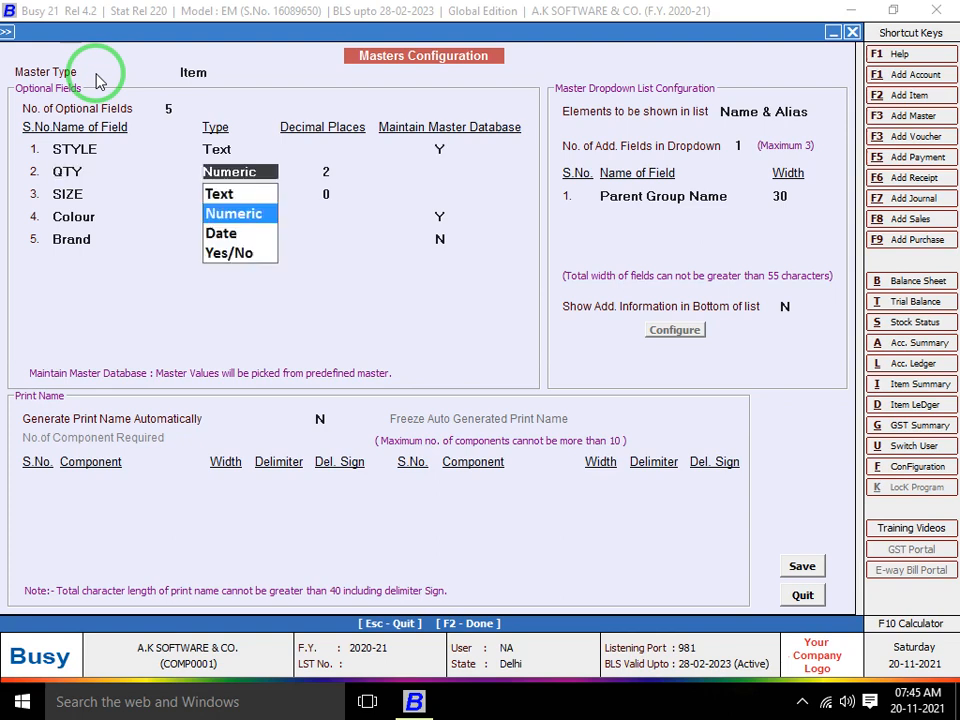
{"action": "key", "text": "Return"}
{"action": "key", "text": "Return"}
{"action": "key", "text": "Return"}
{"action": "key", "text": "Return"}
{"action": "key", "text": "Return"}
{"action": "key", "text": "Return"}
{"action": "key", "text": "Return"}
{"action": "key", "text": "Return"}
{"action": "key", "text": "Return"}
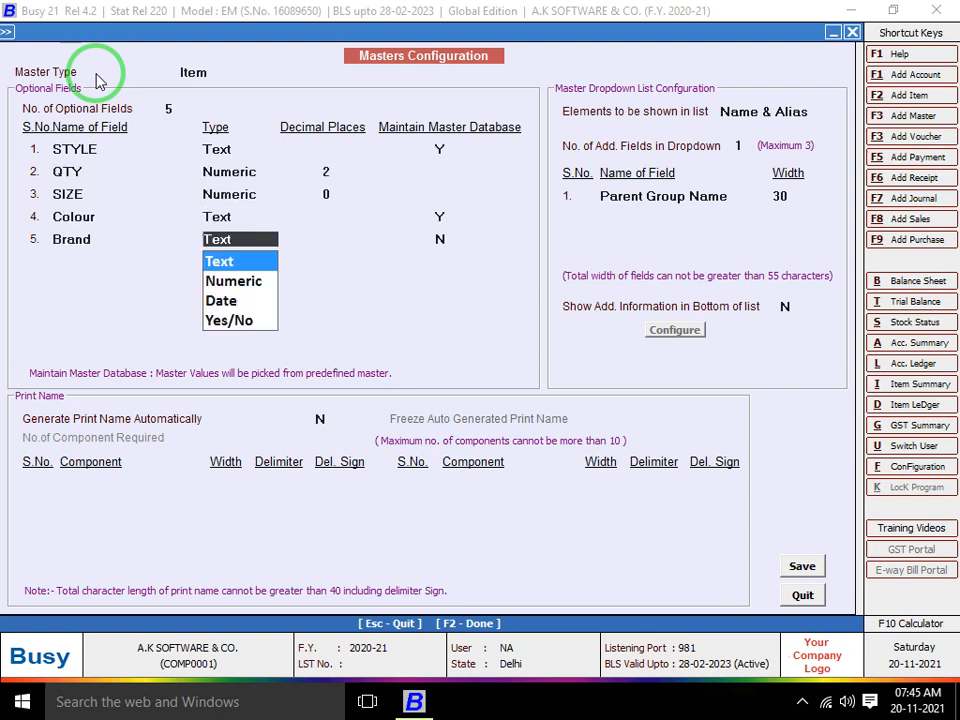
{"action": "key", "text": "Return"}
{"action": "key", "text": "Return"}
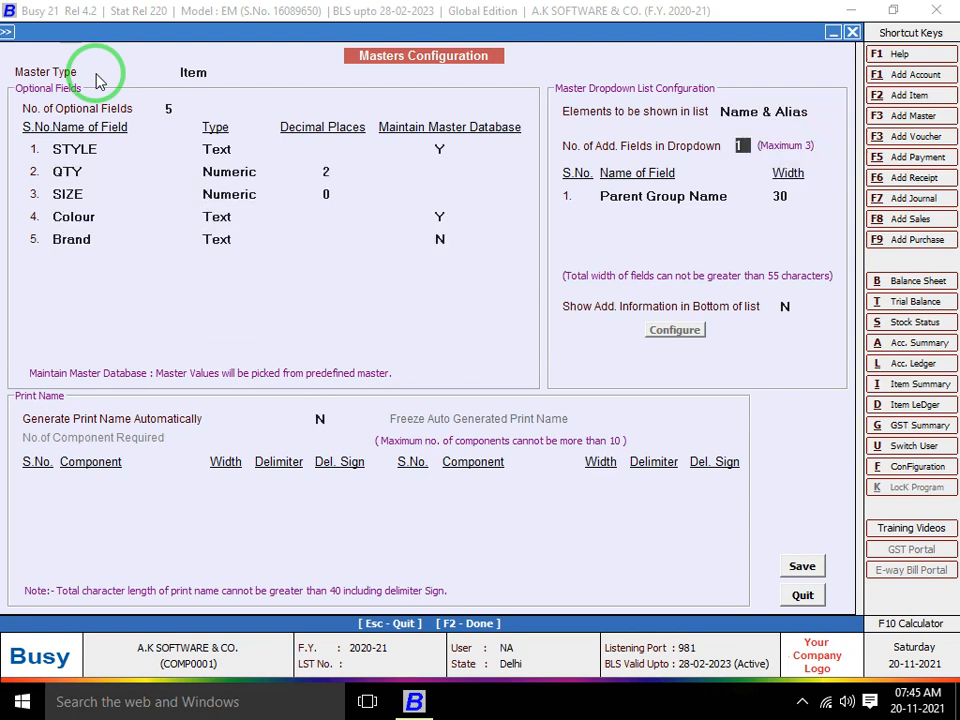
Show names only, allow 2 extra dropdown fields, and set field 1 to Current Stock, width 15
{"action": "key", "text": "Up"}
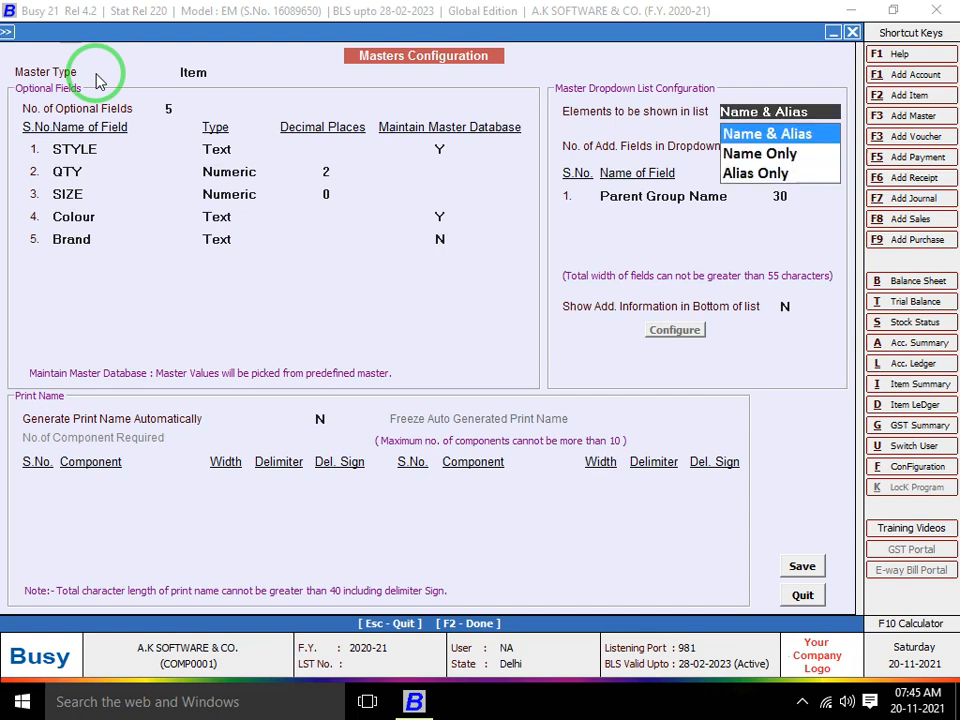
{"action": "key", "text": "Down"}
{"action": "key", "text": "Return"}
{"action": "key", "text": "Return"}
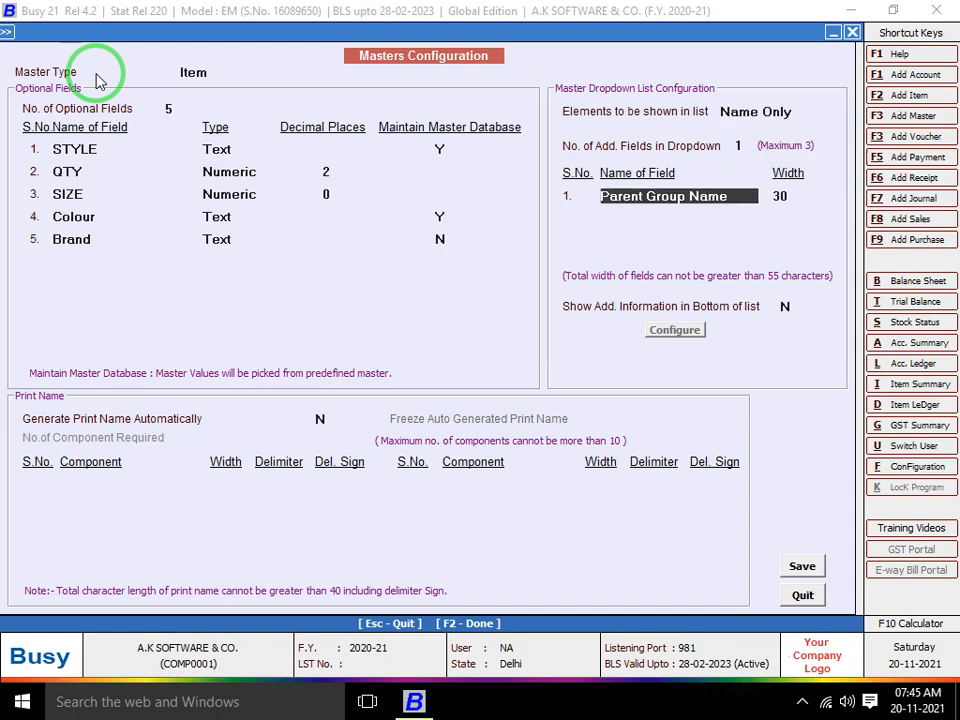
{"action": "key", "text": "Up"}
{"action": "type", "text": "2"}
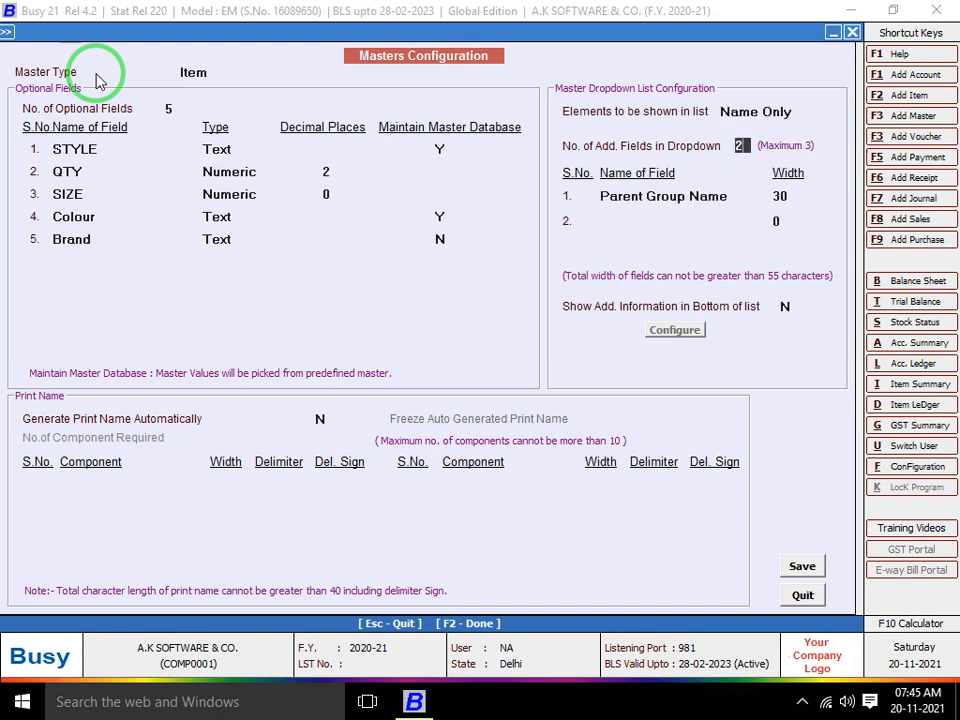
{"action": "key", "text": "Return"}
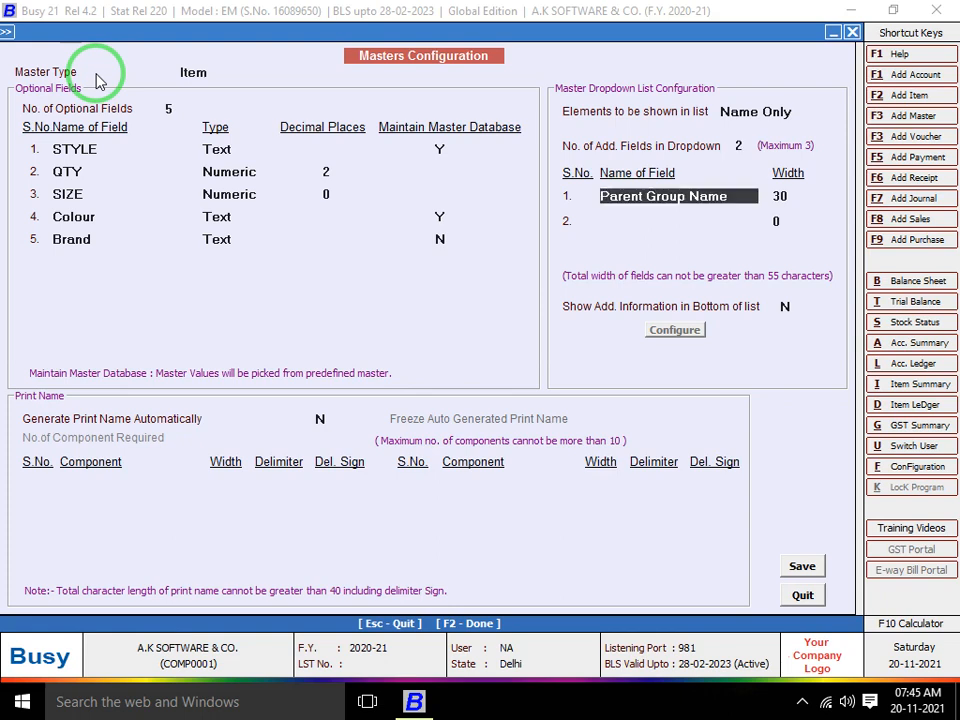
{"action": "type", "text": "CUR"}
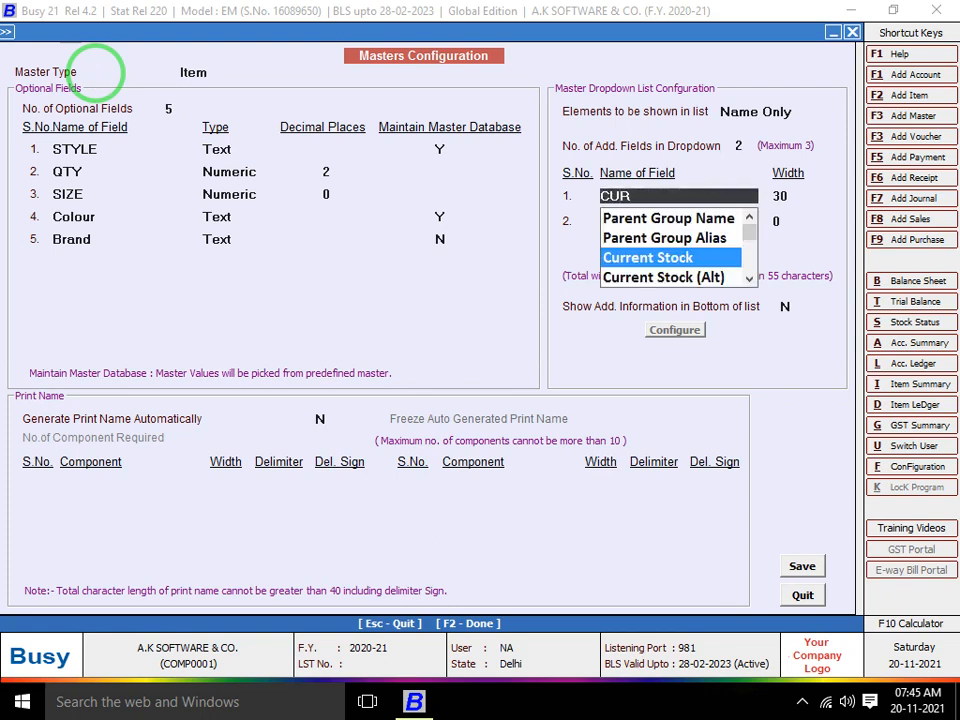
{"action": "key", "text": "Return"}
{"action": "type", "text": "1"}
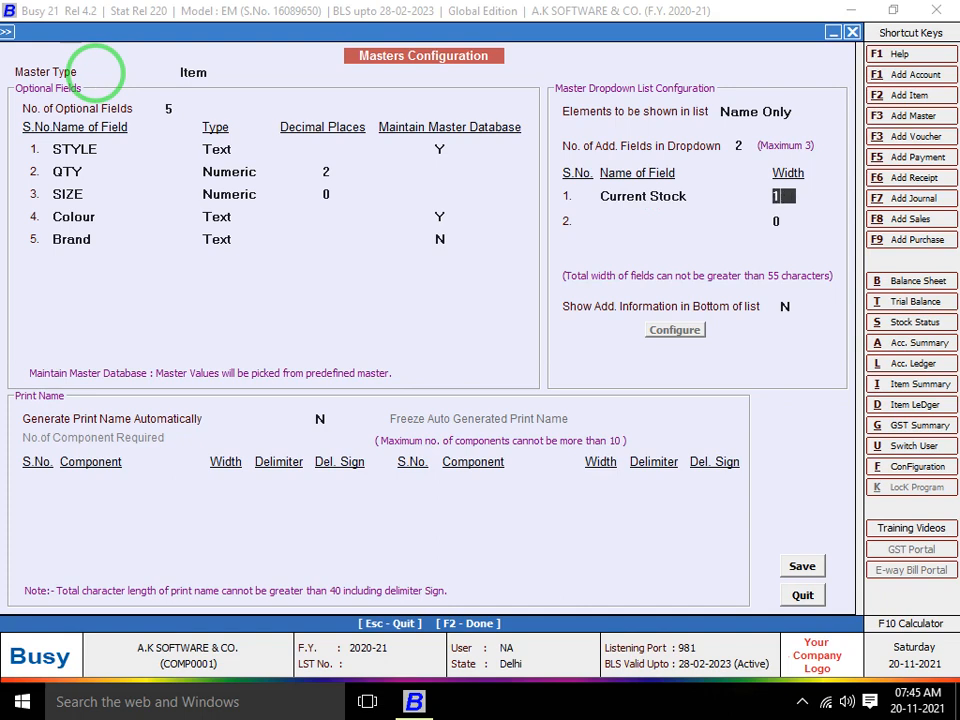
{"action": "type", "text": "5"}
{"action": "key", "text": "Return"}
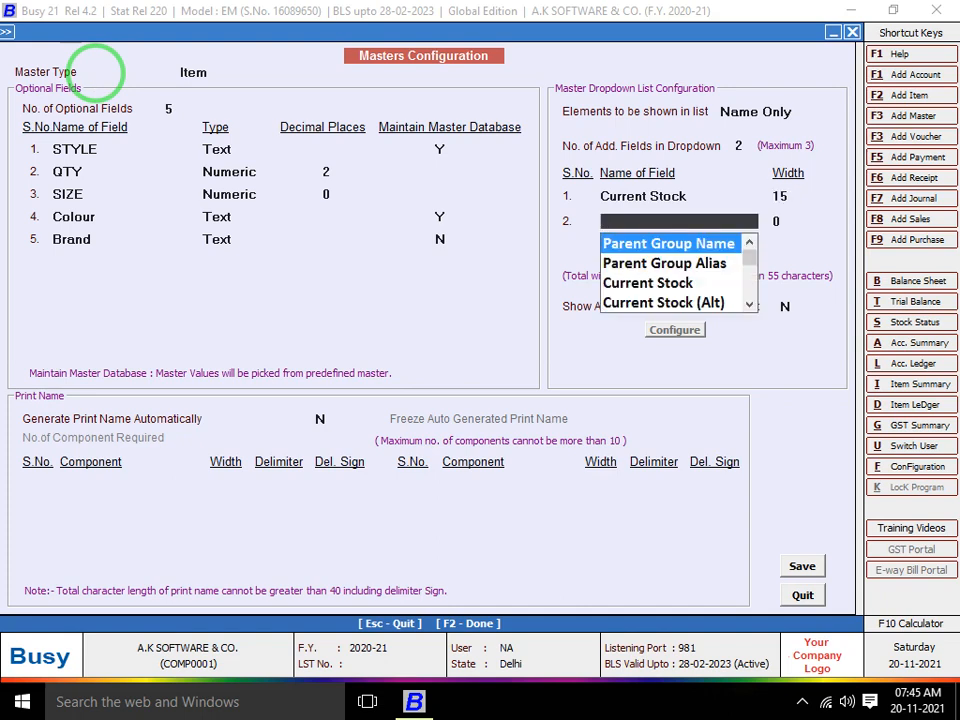
Set extra field 2 to Item Sales Price, width 15, leaving bottom-of-list information off
{"action": "type", "text": "A"}
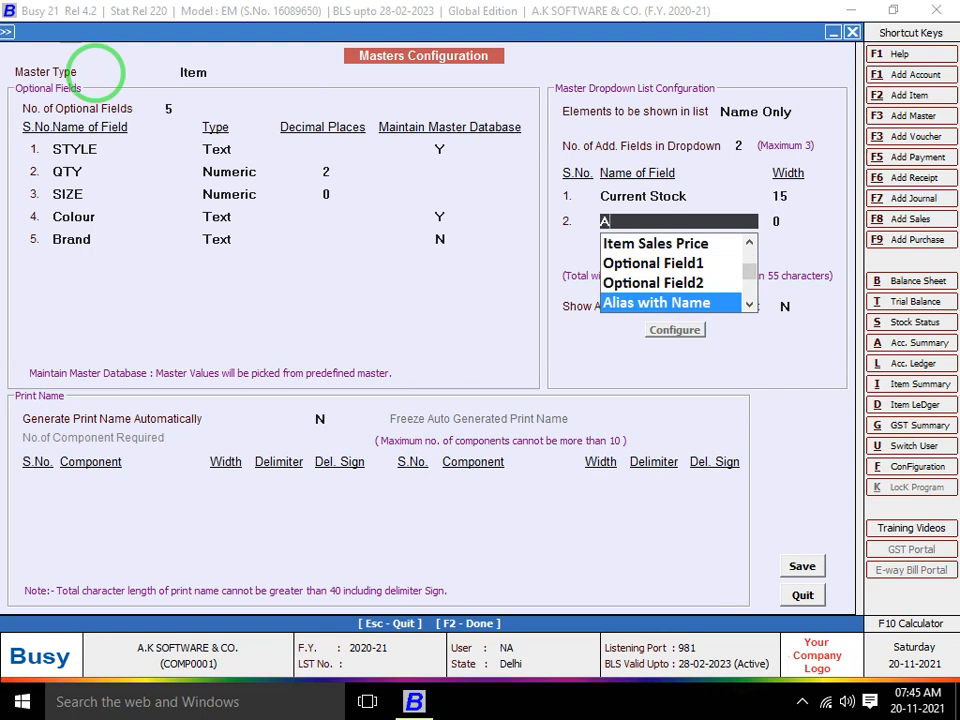
{"action": "key", "text": "BackSpace"}
{"action": "key", "text": "Down"}
{"action": "key", "text": "Down"}
{"action": "key", "text": "Down"}
{"action": "key", "text": "Down"}
{"action": "key", "text": "Down"}
{"action": "key", "text": "Down"}
{"action": "key", "text": "Down"}
{"action": "key", "text": "Down"}
{"action": "key", "text": "Down"}
{"action": "key", "text": "Down"}
{"action": "key", "text": "Down"}
{"action": "key", "text": "Down"}
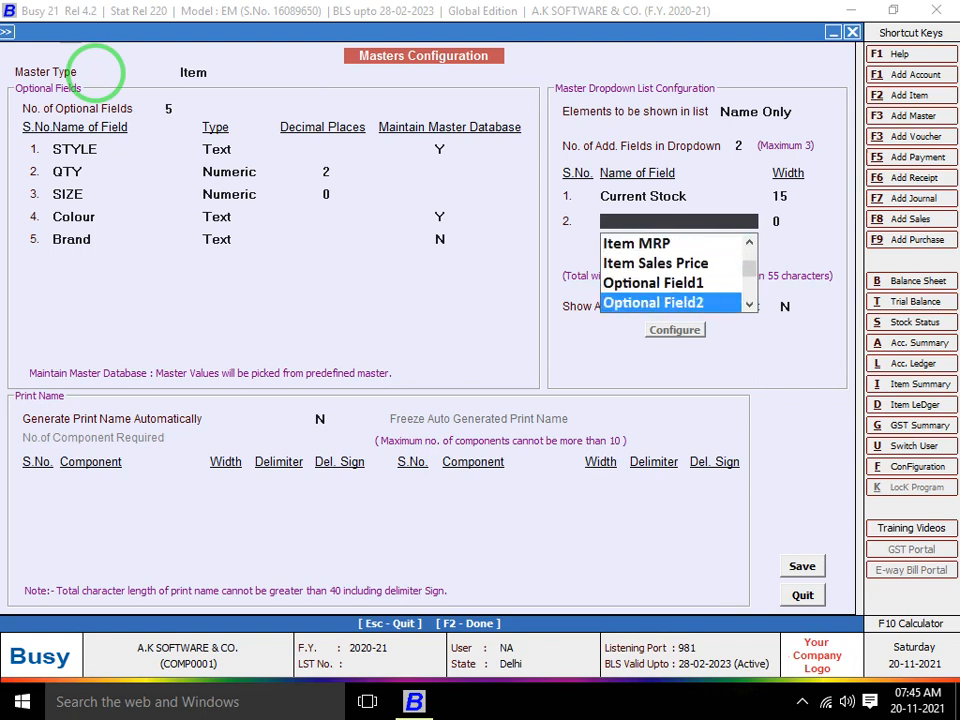
{"action": "key", "text": "Down"}
{"action": "key", "text": "Down"}
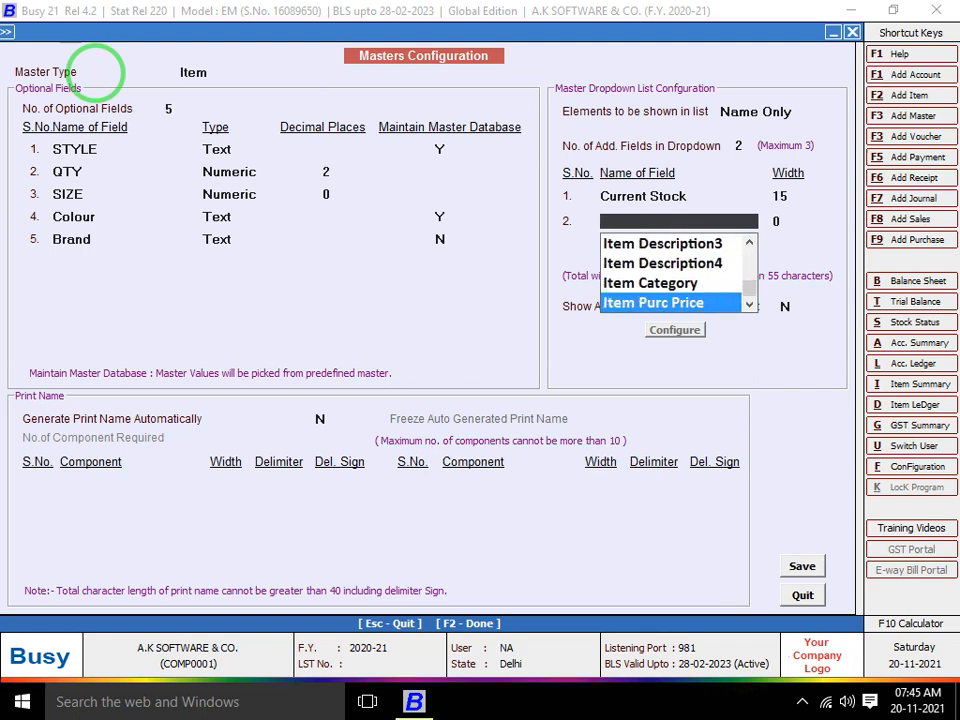
{"action": "key", "text": "Up"}
{"action": "key", "text": "Up"}
{"action": "key", "text": "Up"}
{"action": "key", "text": "Up"}
{"action": "key", "text": "Up"}
{"action": "key", "text": "Up"}
{"action": "key", "text": "Up"}
{"action": "key", "text": "Up"}
{"action": "key", "text": "Up"}
{"action": "key", "text": "Up"}
{"action": "key", "text": "Up"}
{"action": "key", "text": "Up"}
{"action": "key", "text": "Up"}
{"action": "key", "text": "Up"}
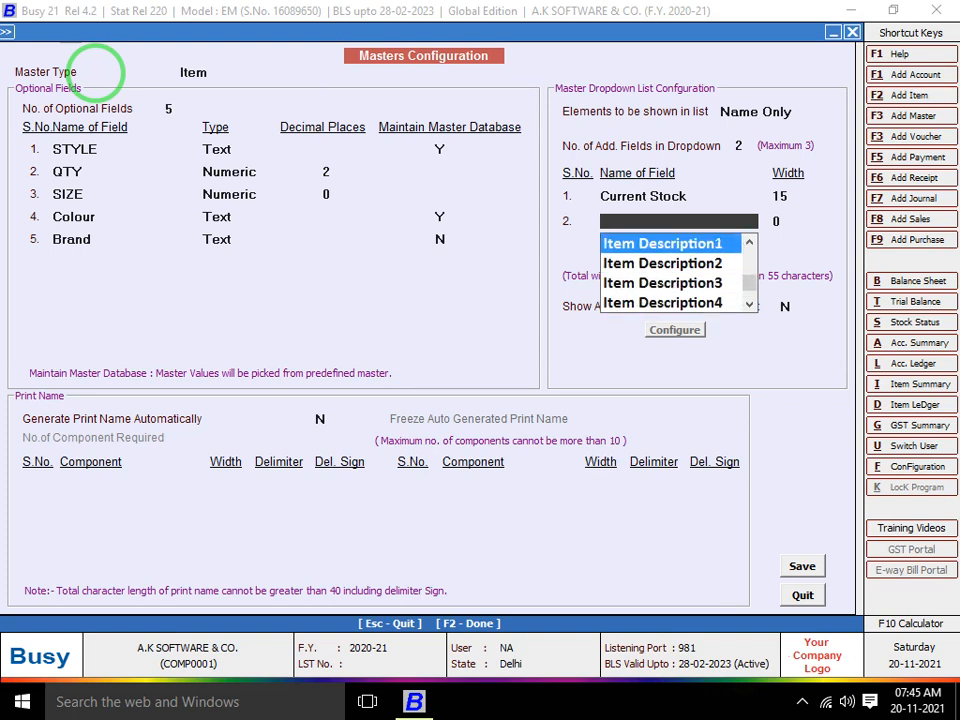
{"action": "key", "text": "Down"}
{"action": "key", "text": "Down"}
{"action": "key", "text": "Down"}
{"action": "key", "text": "Down"}
{"action": "key", "text": "Down"}
{"action": "key", "text": "Down"}
{"action": "key", "text": "Down"}
{"action": "key", "text": "Down"}
{"action": "key", "text": "Down"}
{"action": "key", "text": "Down"}
{"action": "key", "text": "Down"}
{"action": "key", "text": "Down"}
{"action": "key", "text": "Down"}
{"action": "key", "text": "Down"}
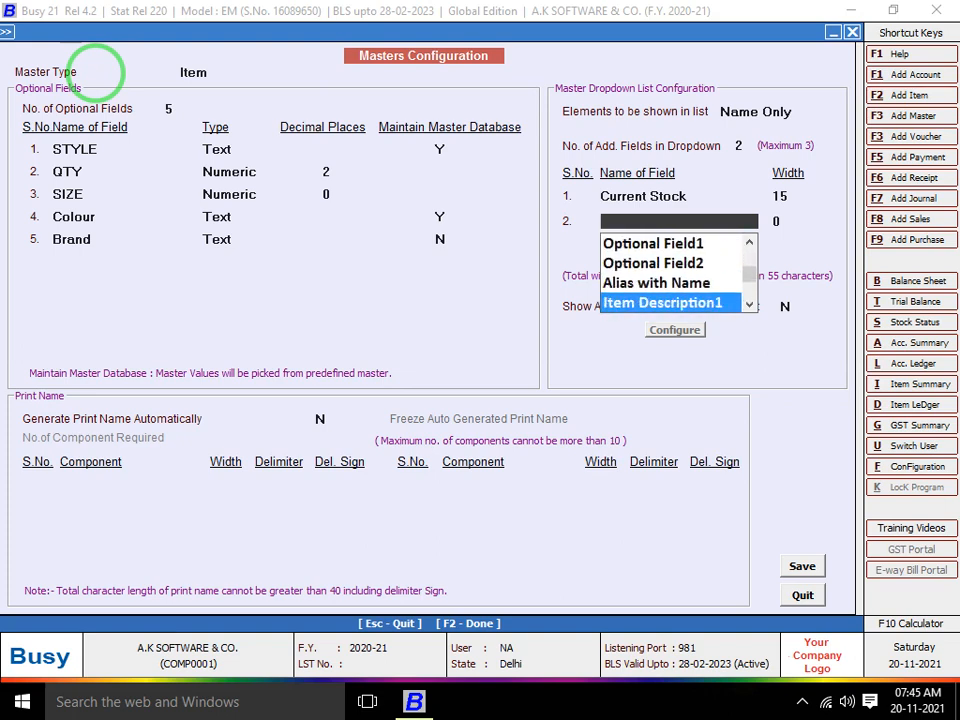
{"action": "key", "text": "Up"}
{"action": "key", "text": "Up"}
{"action": "key", "text": "Up"}
{"action": "key", "text": "Up"}
{"action": "key", "text": "Up"}
{"action": "key", "text": "Up"}
{"action": "key", "text": "Up"}
{"action": "key", "text": "Up"}
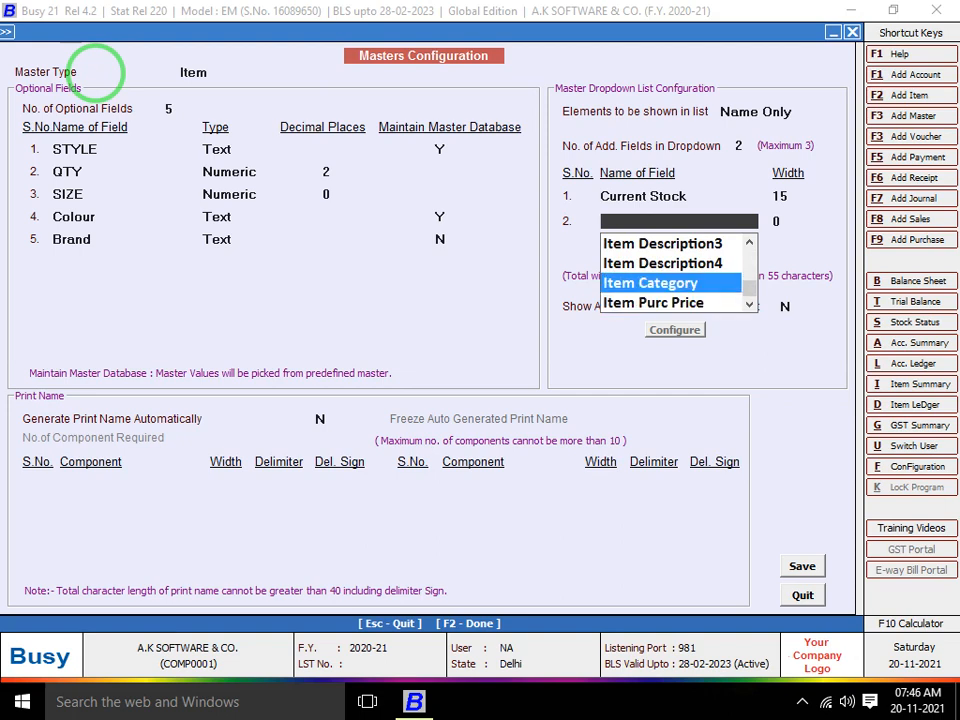
{"action": "key", "text": "Up"}
{"action": "key", "text": "Up"}
{"action": "key", "text": "Up"}
{"action": "key", "text": "Up"}
{"action": "key", "text": "Up"}
{"action": "key", "text": "Up"}
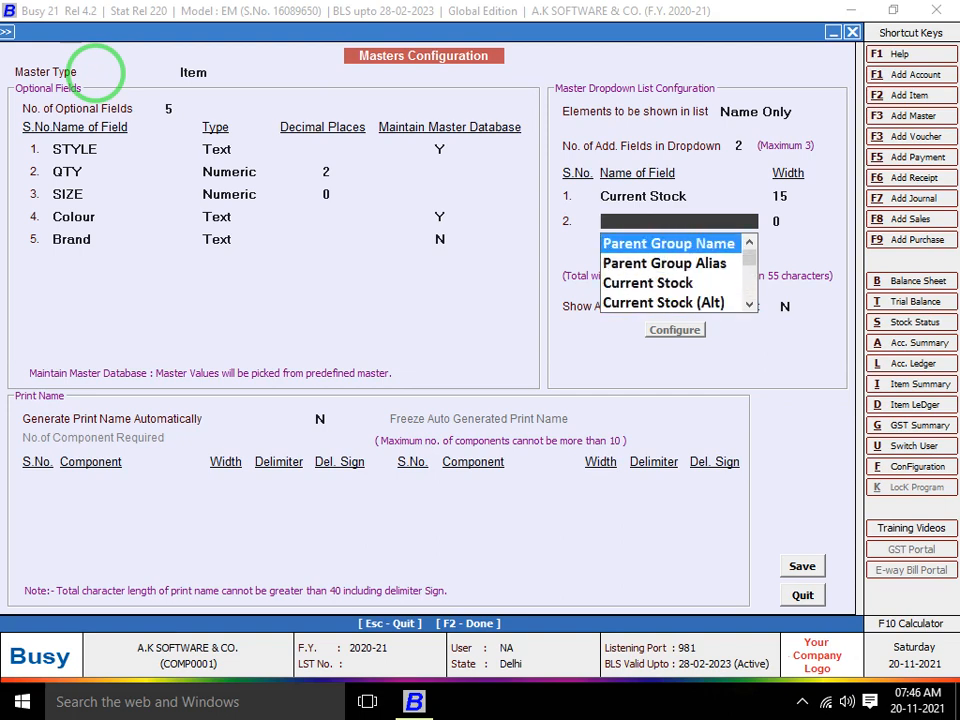
{"action": "key", "text": "Down"}
{"action": "key", "text": "Down"}
{"action": "key", "text": "Down"}
{"action": "key", "text": "Down"}
{"action": "key", "text": "Down"}
{"action": "key", "text": "Down"}
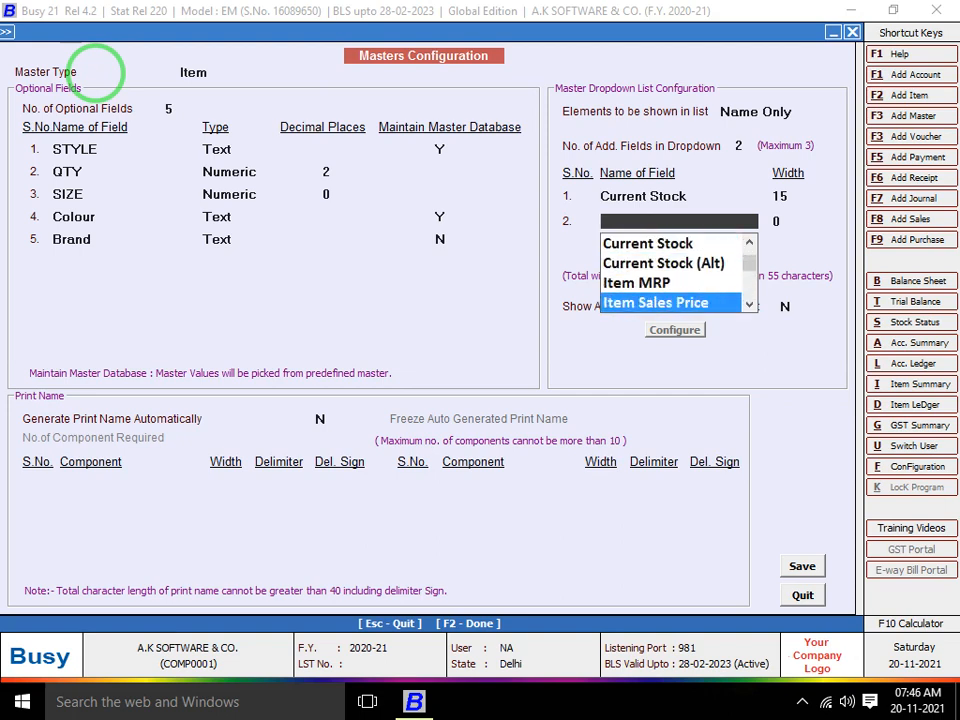
{"action": "key", "text": "Up"}
{"action": "key", "text": "Return"}
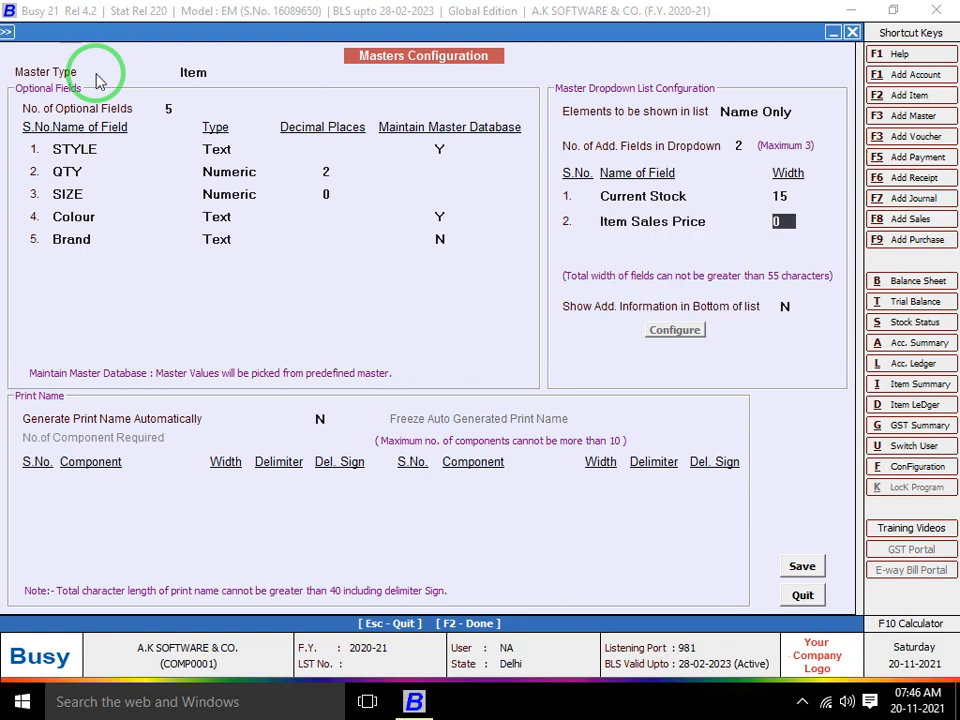
{"action": "type", "text": "15"}
{"action": "key", "text": "Return"}
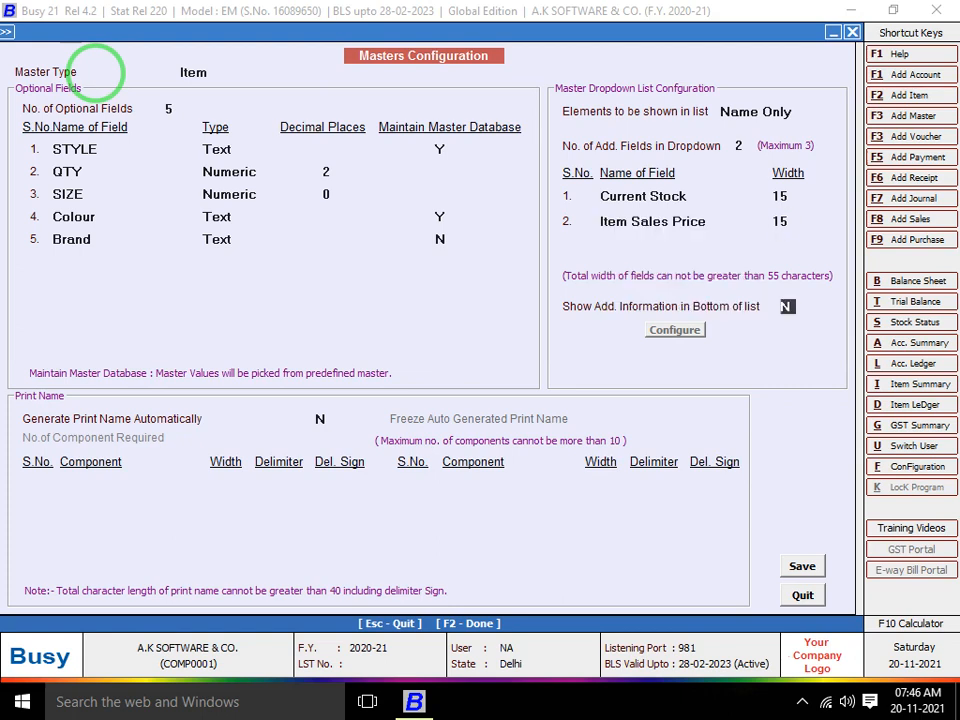
{"action": "key", "text": "Return"}
Save the Item masters configuration, regenerating the help files
{"action": "key", "text": "Return"}
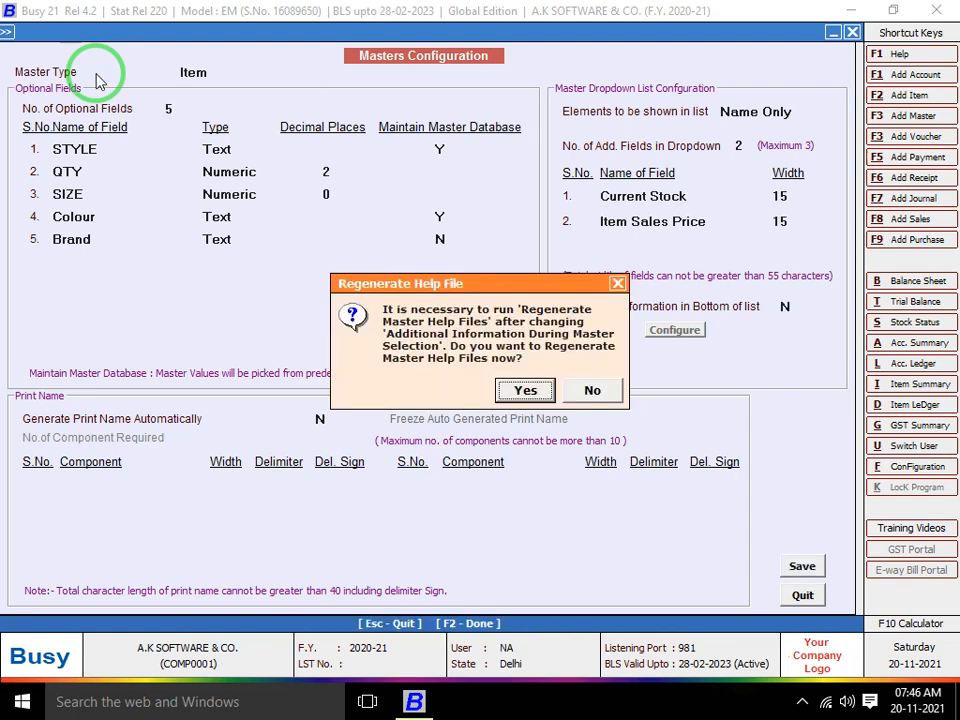
{"action": "key", "text": "Return"}
{"action": "key", "text": "Return"}
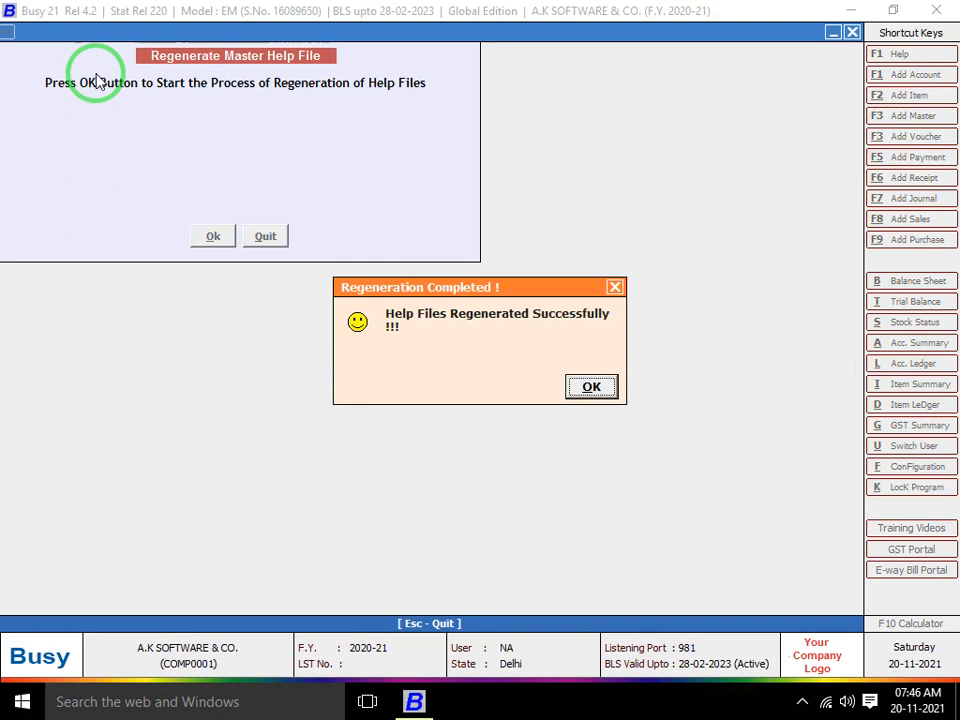
{"action": "key", "text": "Return"}
{"action": "key", "text": "Escape"}
{"action": "key", "text": "Escape"}
{"action": "key", "text": "Escape"}
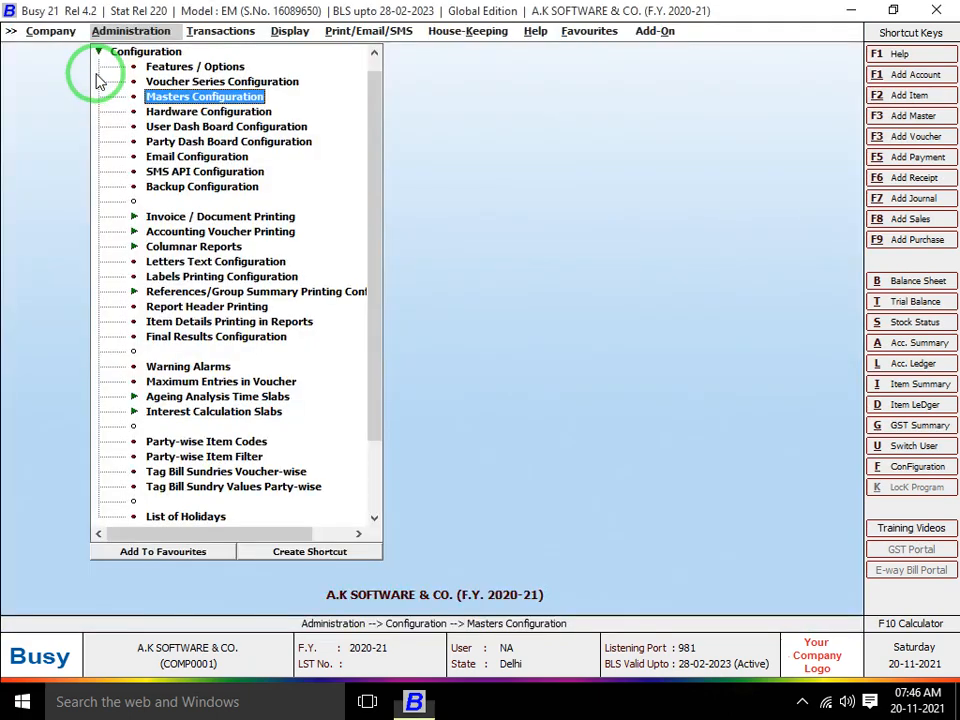
Start a Main-series purchase voucher dated 01-04-2020, number 125, type Direct
{"action": "key", "text": "Right"}
{"action": "key", "text": "Down"}
{"action": "key", "text": "Right"}
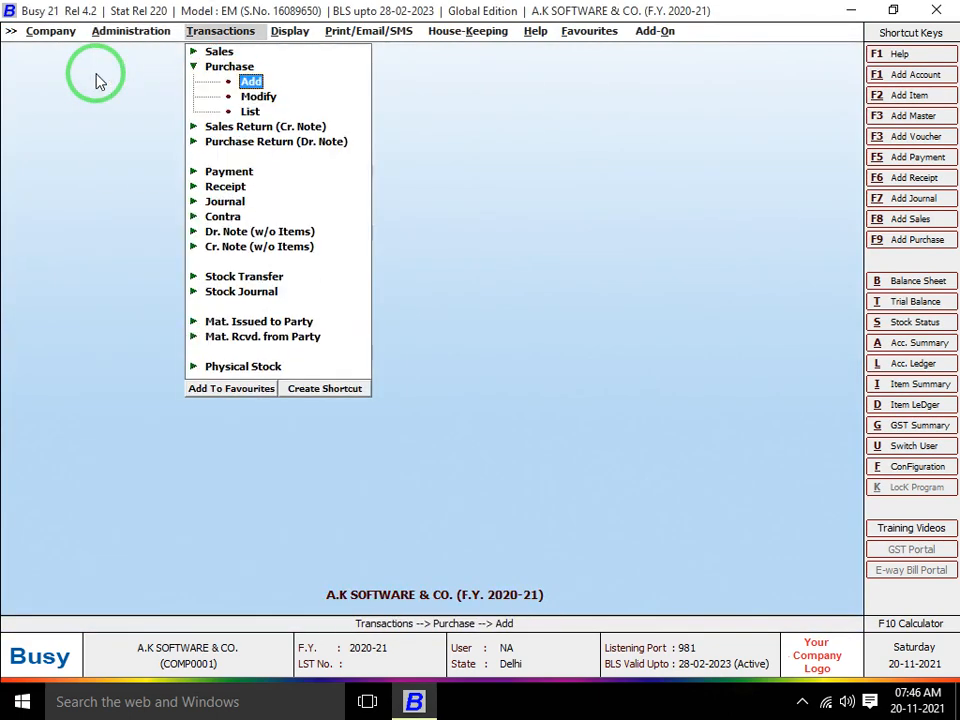
{"action": "key", "text": "Return"}
{"action": "key", "text": "Return"}
{"action": "key", "text": "Return"}
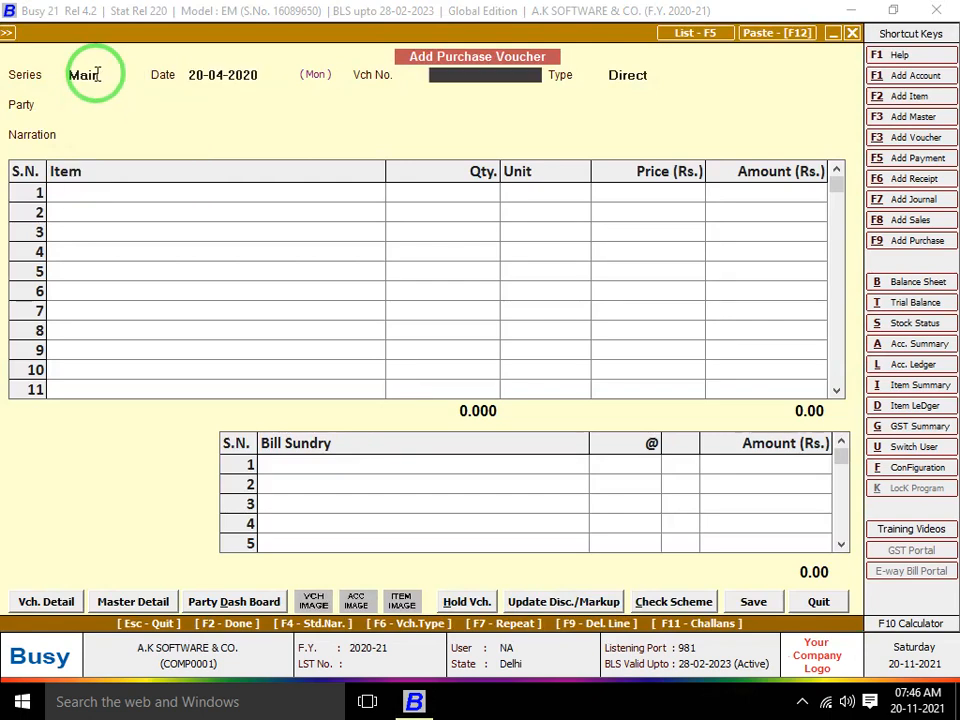
{"action": "key", "text": "shift+Tab"}
{"action": "key", "text": "shift+Tab"}
{"action": "key", "text": "Return"}
{"action": "type", "text": "1"}
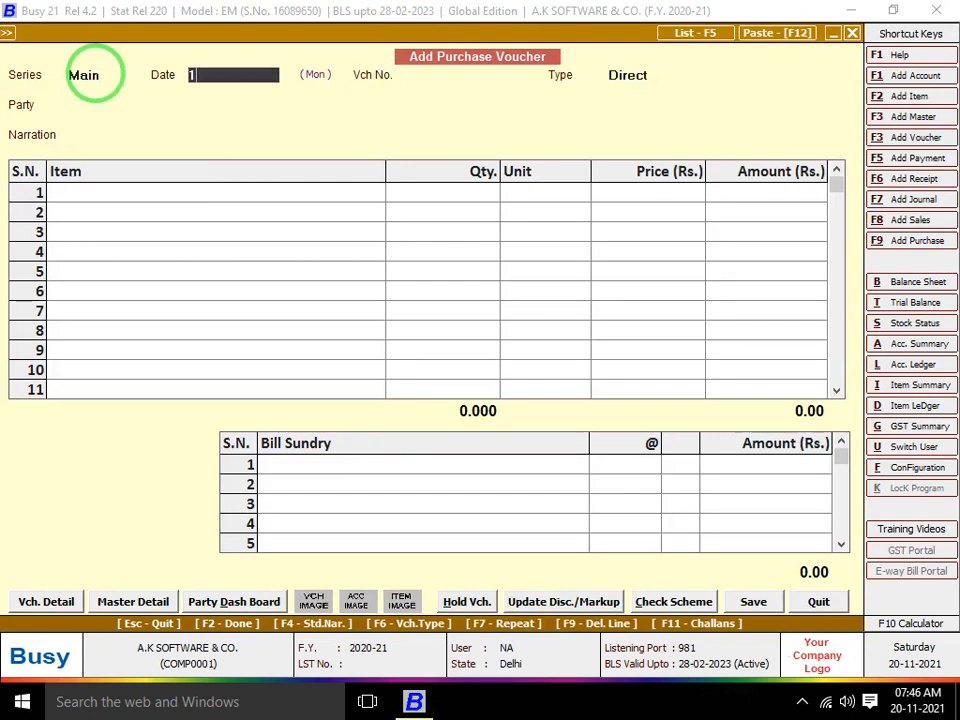
{"action": "key", "text": "Return"}
{"action": "type", "text": "125"}
{"action": "key", "text": "Return"}
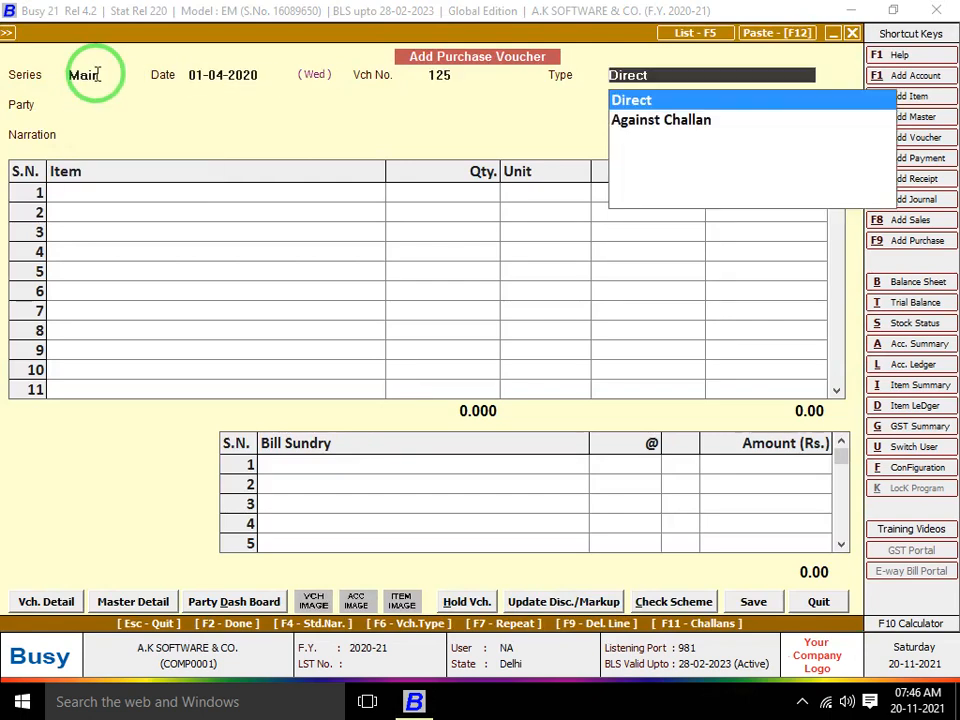
{"action": "key", "text": "Return"}
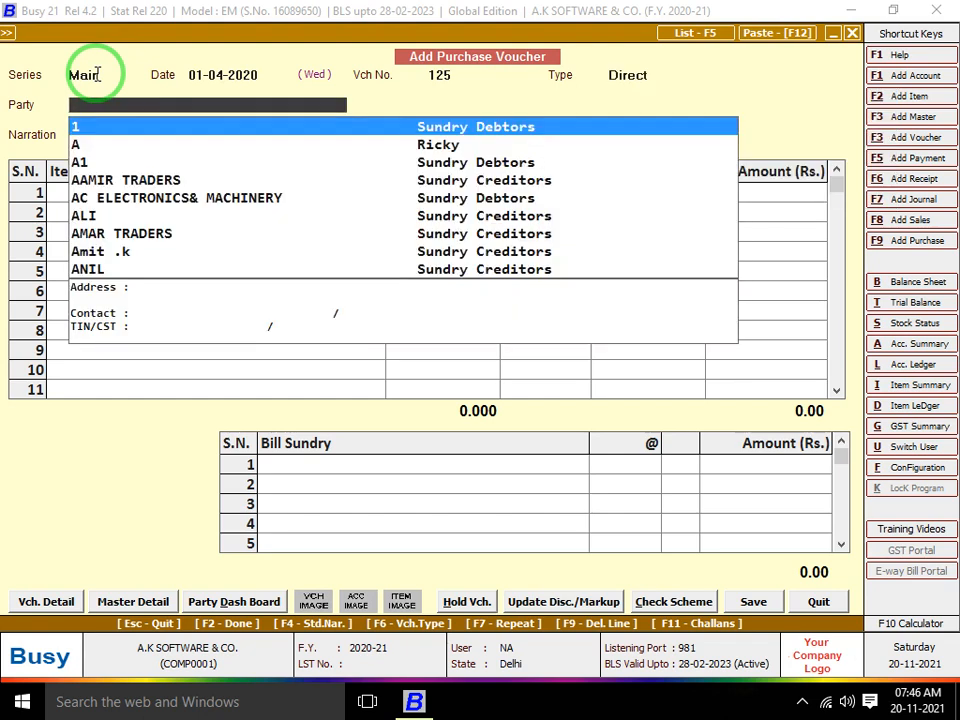
Select the supplier as the purchase voucher's party
{"action": "key", "text": "Down"}
{"action": "key", "text": "Down"}
{"action": "key", "text": "Down"}
{"action": "key", "text": "Down"}
{"action": "key", "text": "Up"}
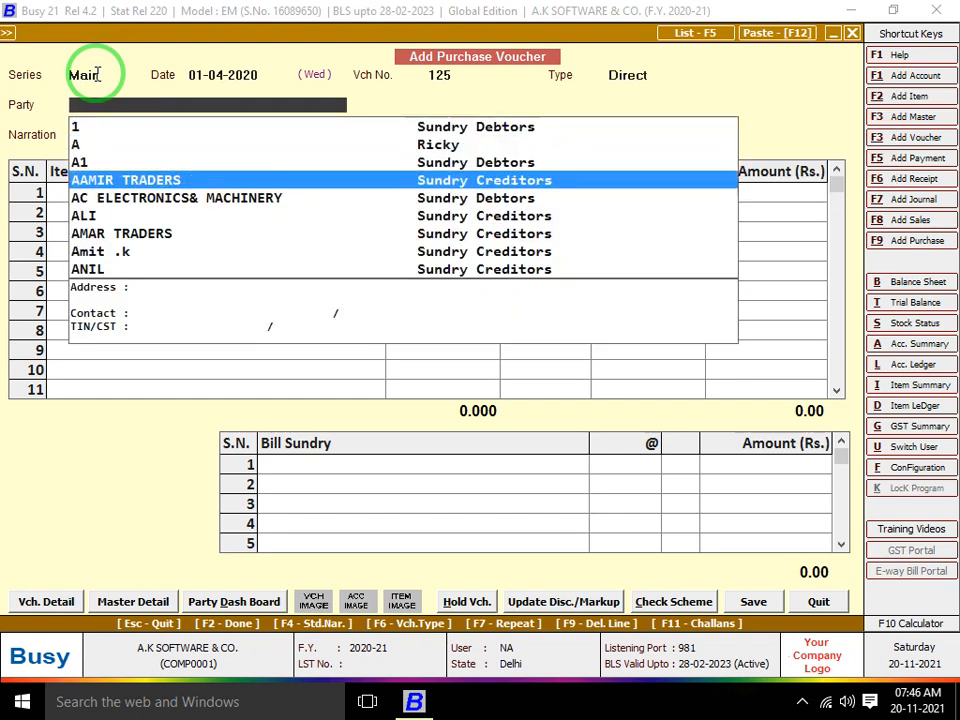
{"action": "key", "text": "Return"}
{"action": "key", "text": "Return"}
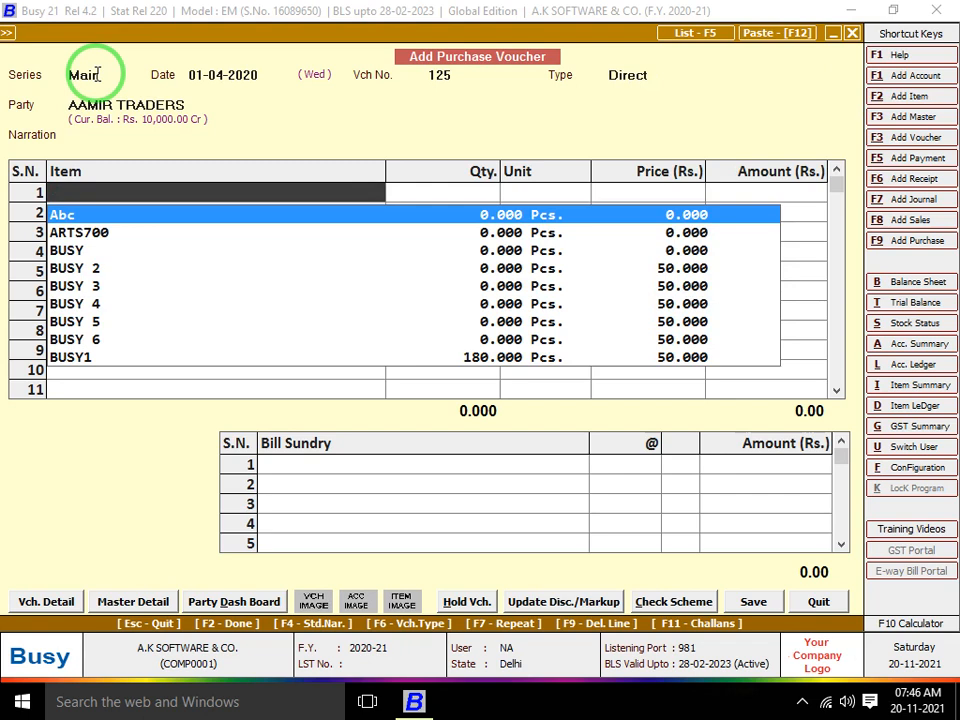
Create a new item TSHIRT8503 in group SHIRT
{"action": "key", "text": "F2"}
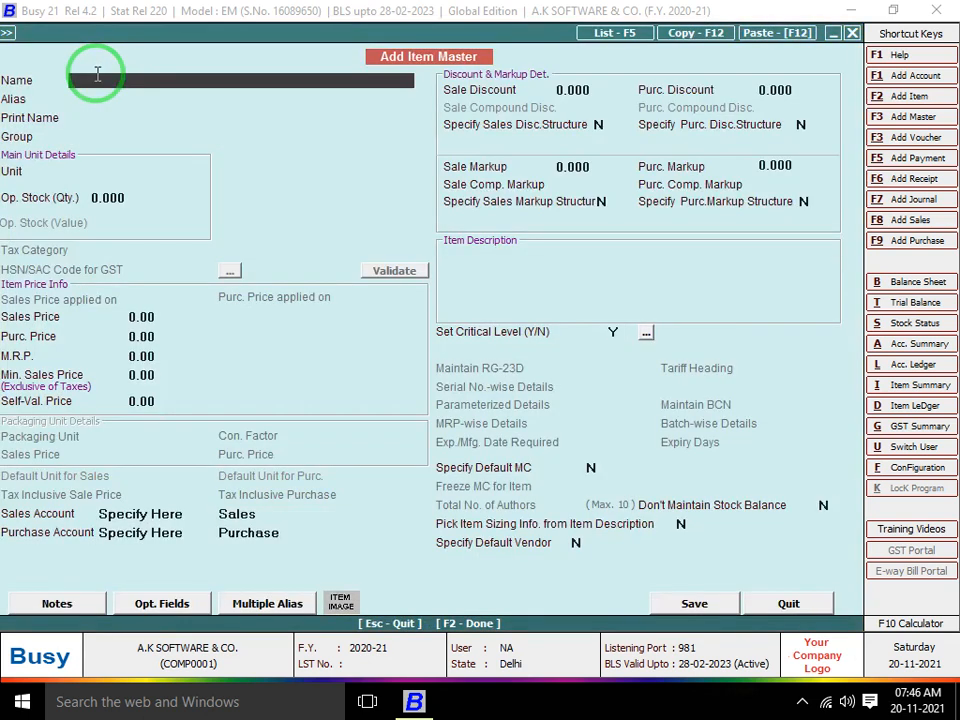
{"action": "type", "text": "TSHIRT8503"}
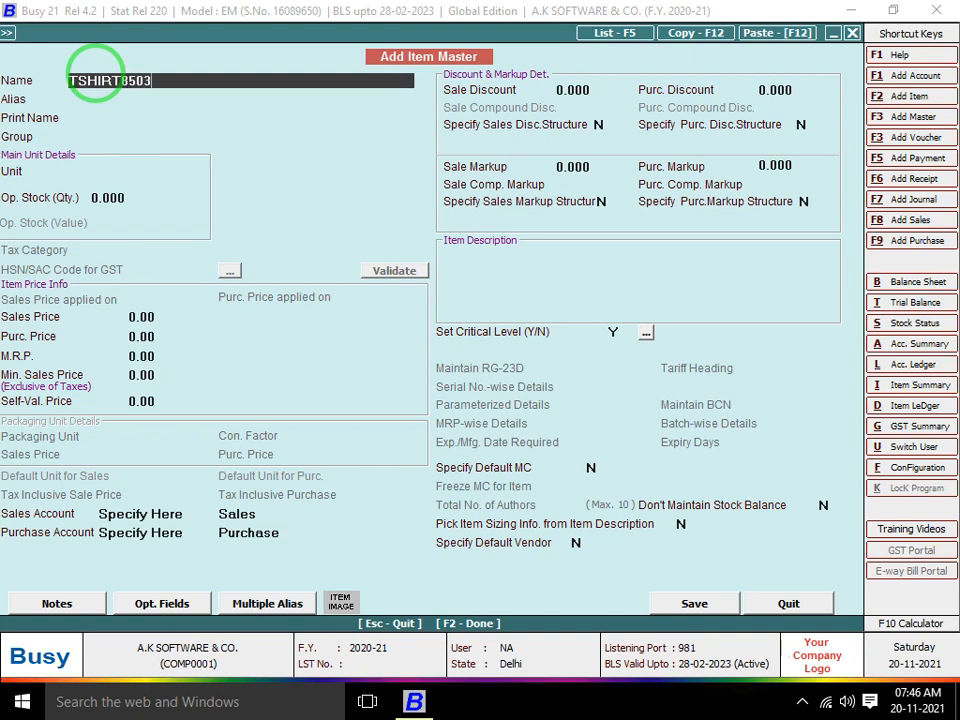
{"action": "key", "text": "Return"}
{"action": "key", "text": "Return"}
{"action": "key", "text": "Return"}
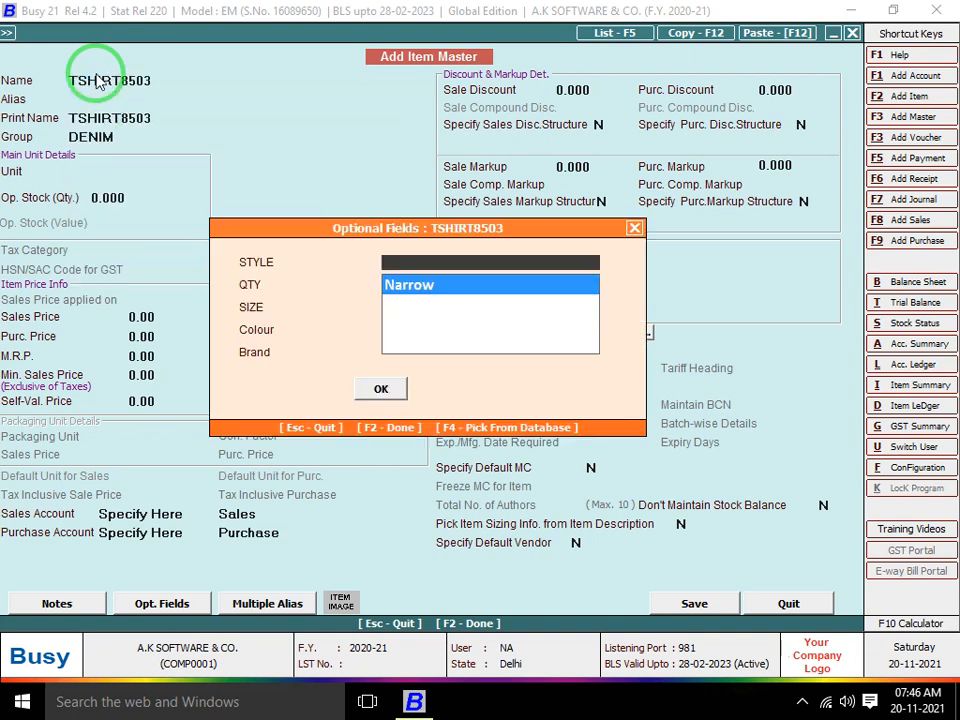
{"action": "key", "text": "Escape"}
{"action": "type", "text": "S"}
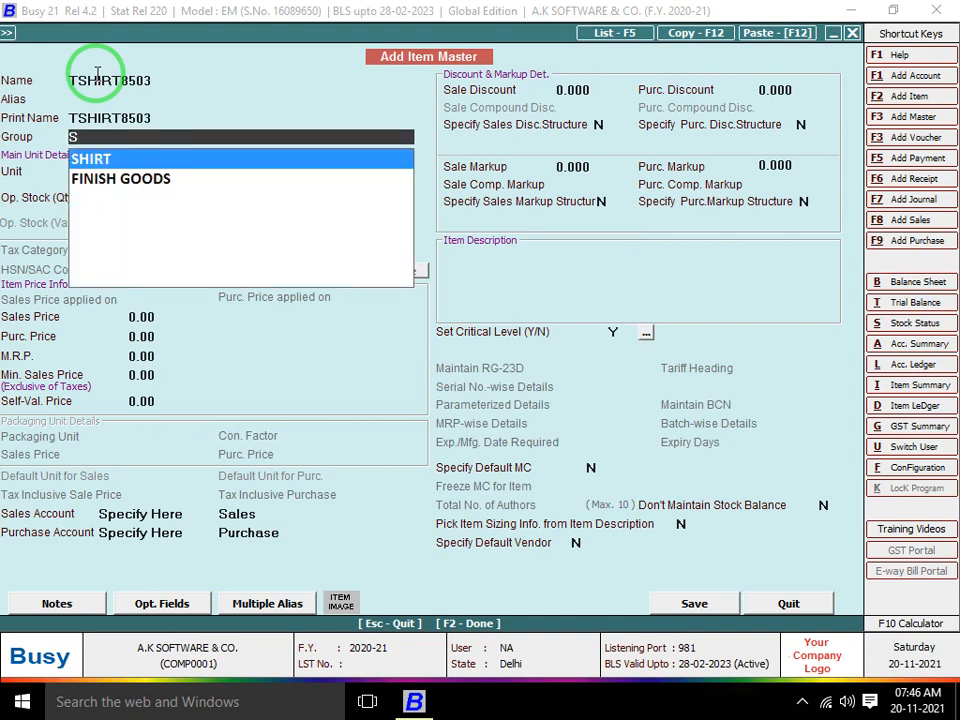
{"action": "key", "text": "Return"}
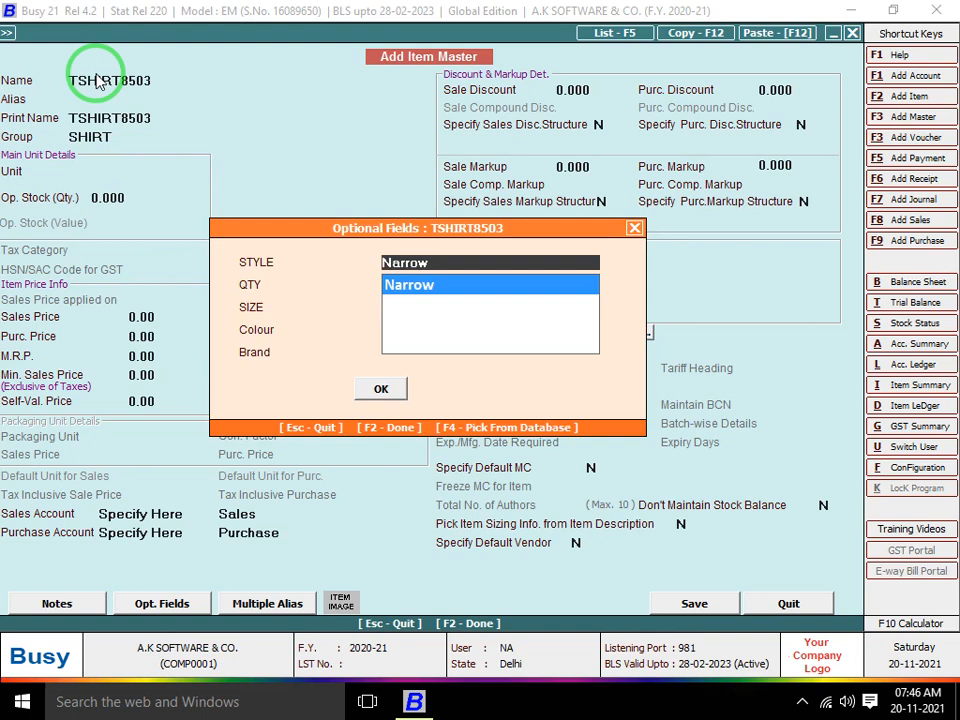
Add new style POLLO, and set quantity 150 and size 35
{"action": "key", "text": "F3"}
{"action": "type", "text": "P"}
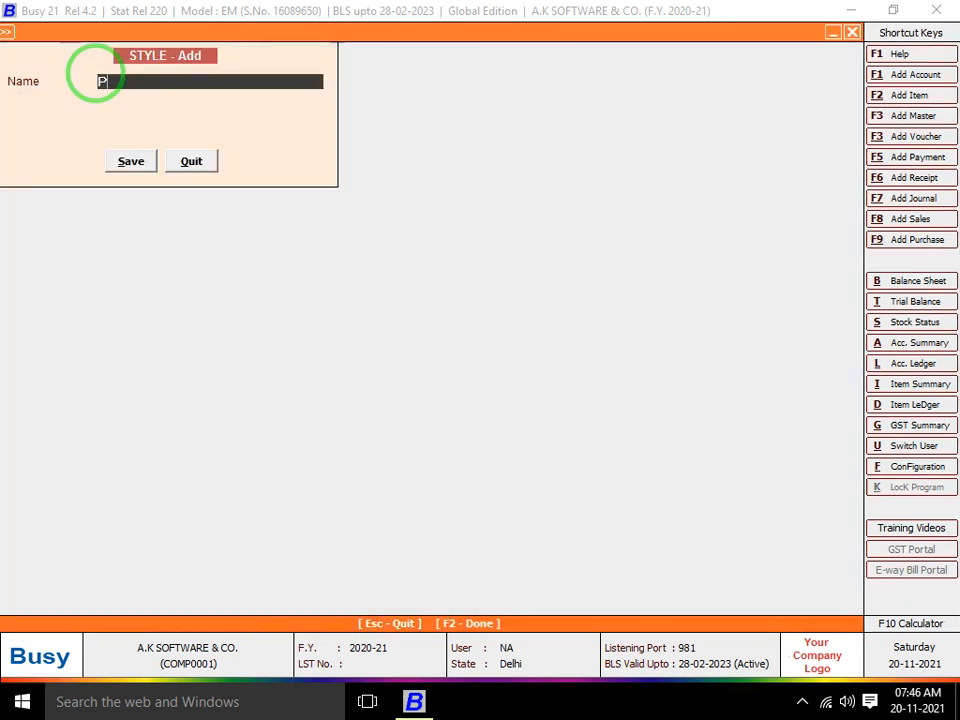
{"action": "type", "text": "OLLO"}
{"action": "key", "text": "Return"}
{"action": "key", "text": "Return"}
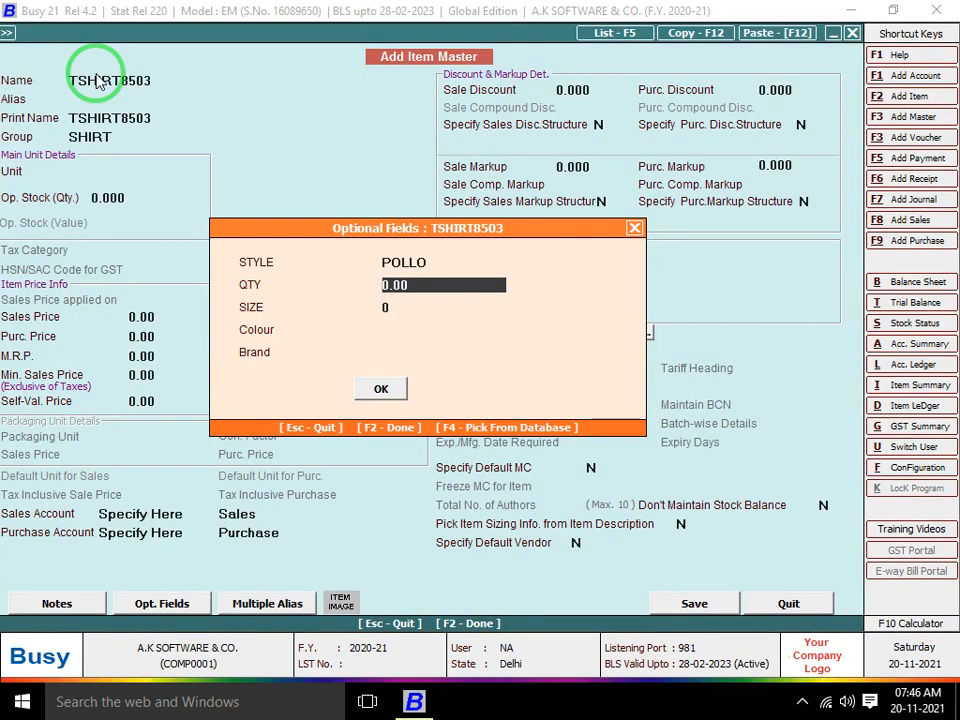
{"action": "type", "text": "150"}
{"action": "key", "text": "Return"}
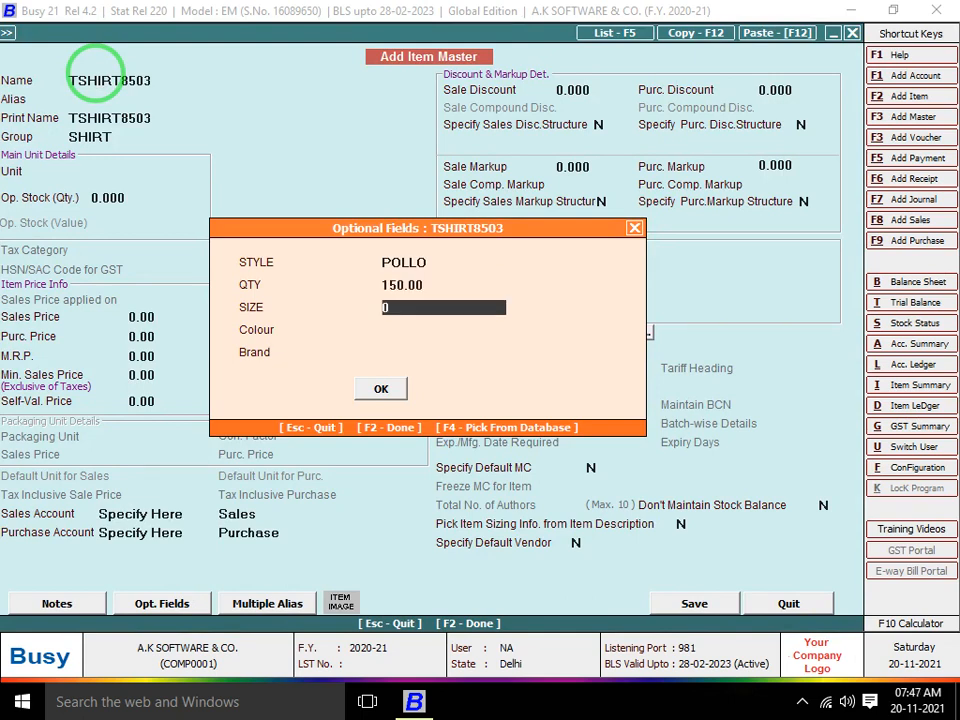
{"action": "key", "text": "BackSpace"}
{"action": "type", "text": "1"}
{"action": "key", "text": "BackSpace"}
{"action": "type", "text": "35"}
{"action": "key", "text": "Return"}
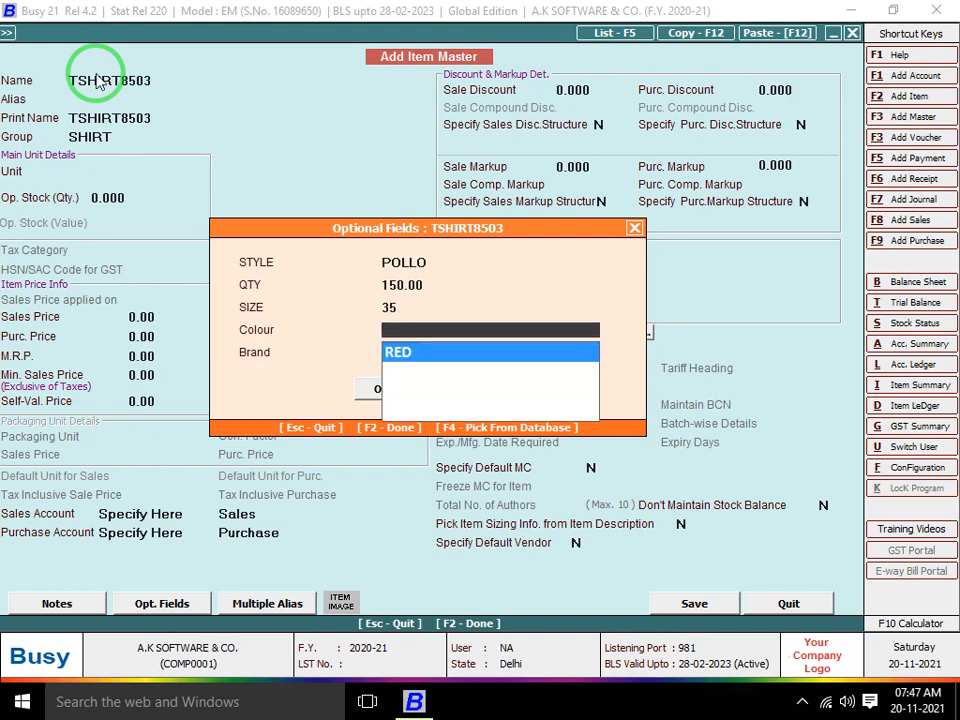
Create and choose colour GREEN, set brand POLO, and close the optional fields
{"action": "key", "text": "Return"}
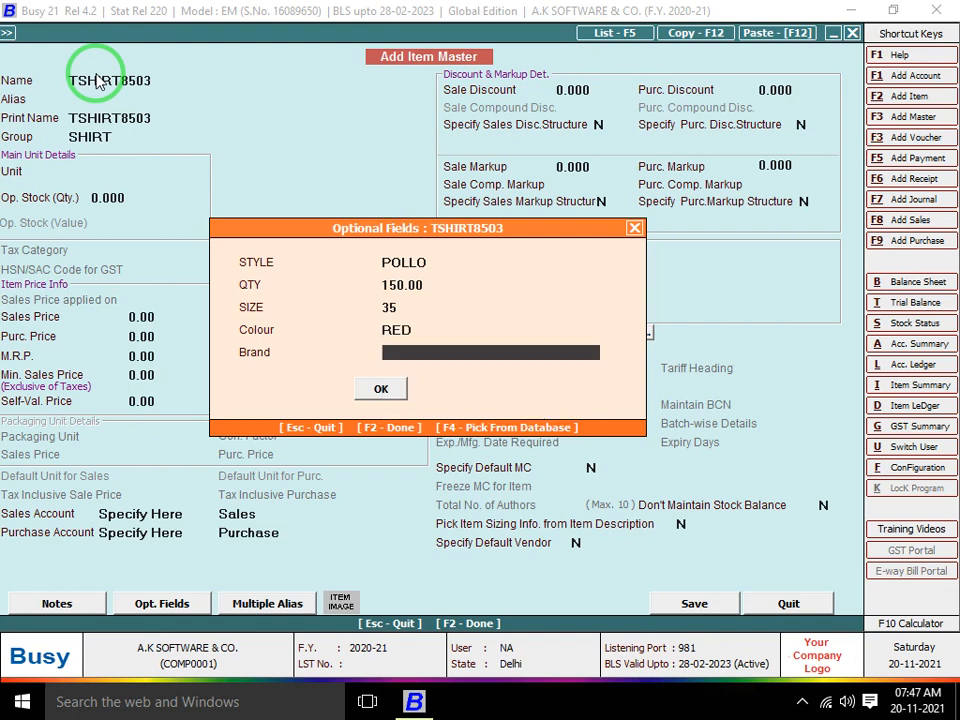
{"action": "key", "text": "Up"}
{"action": "key", "text": "F3"}
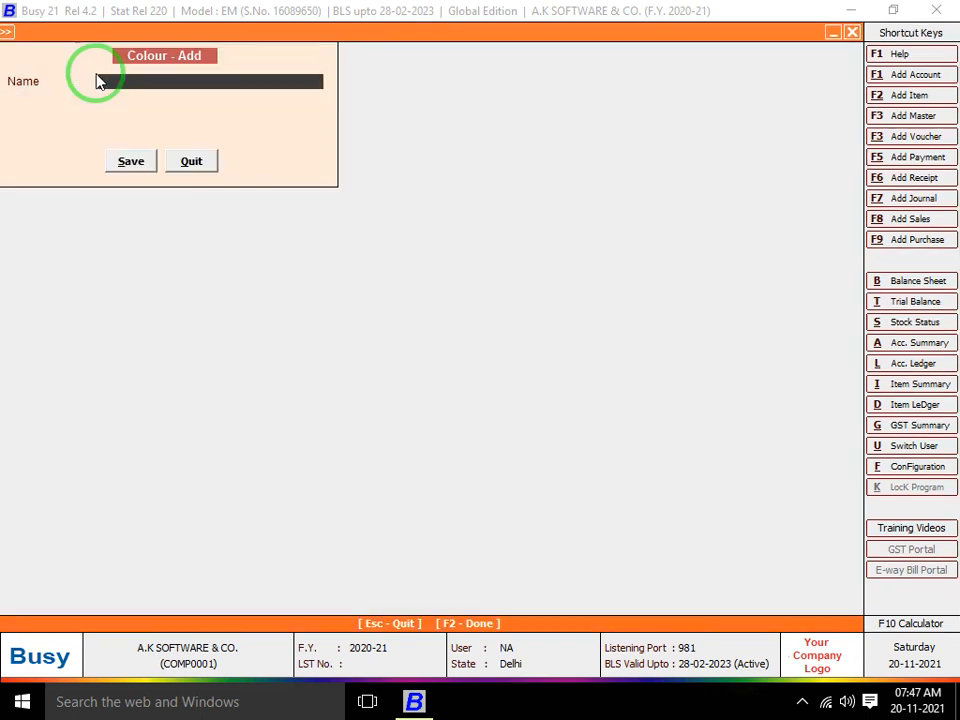
{"action": "type", "text": "GREEN"}
{"action": "key", "text": "Return"}
{"action": "key", "text": "Return"}
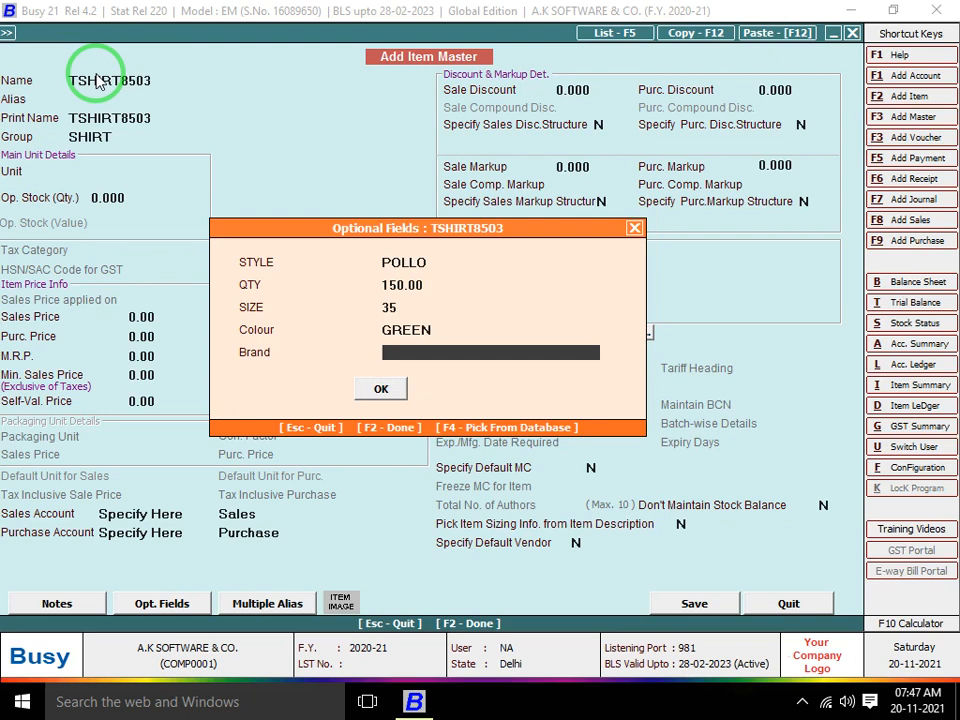
{"action": "type", "text": "POLL"}
{"action": "type", "text": "OLO"}
{"action": "key", "text": "Return"}
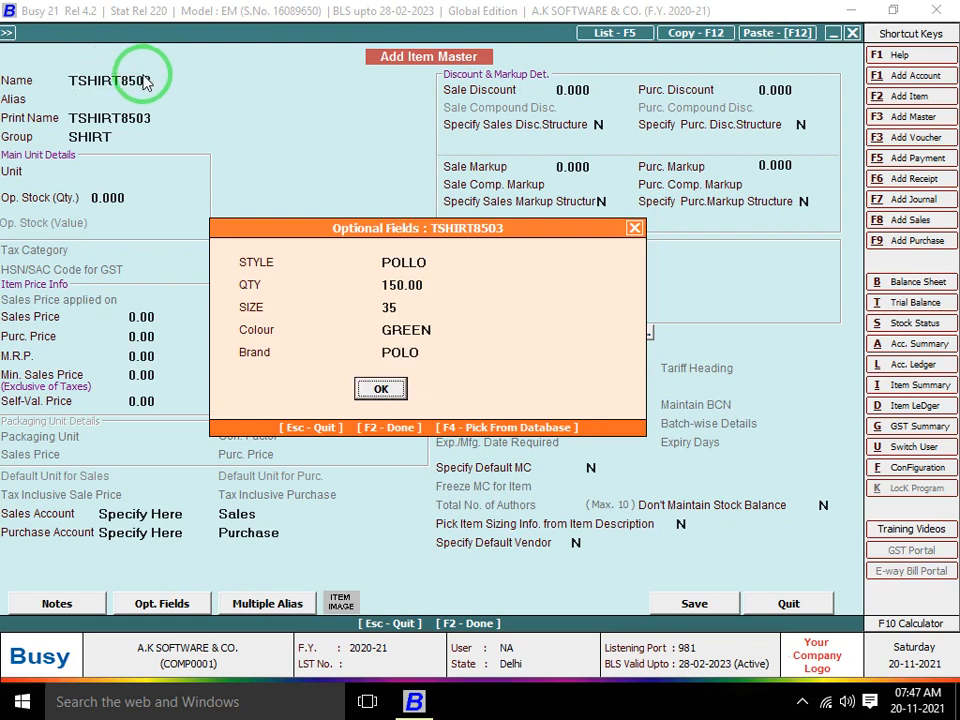
{"action": "key", "text": "Return"}
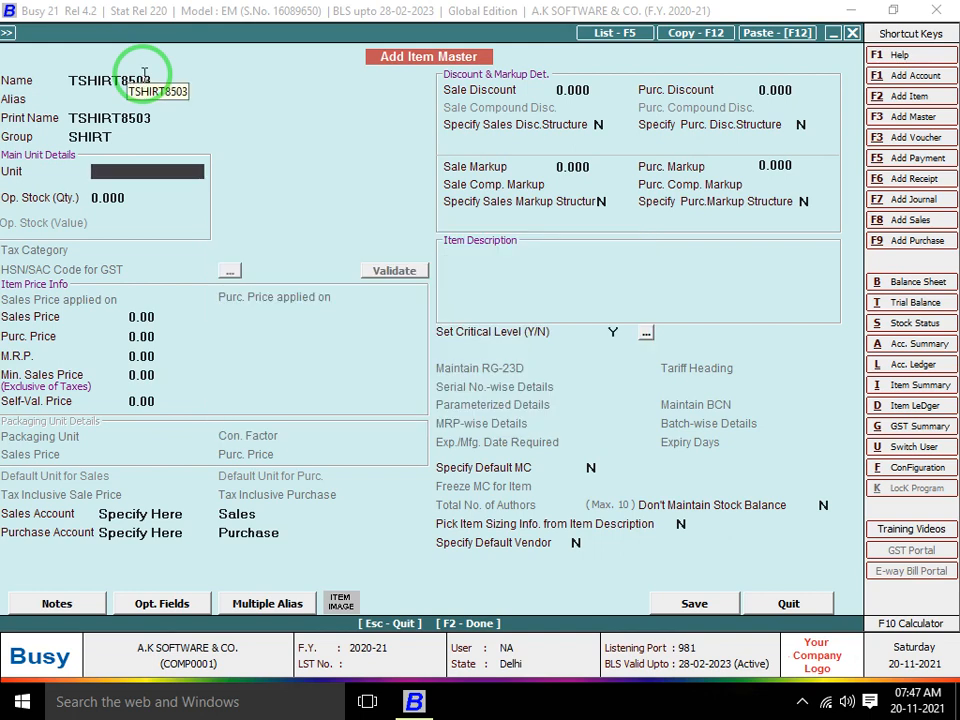
Give TSHIRT8503 unit Pcs., sales price 500, purchase price 350, and save the item
{"action": "key", "text": "space"}
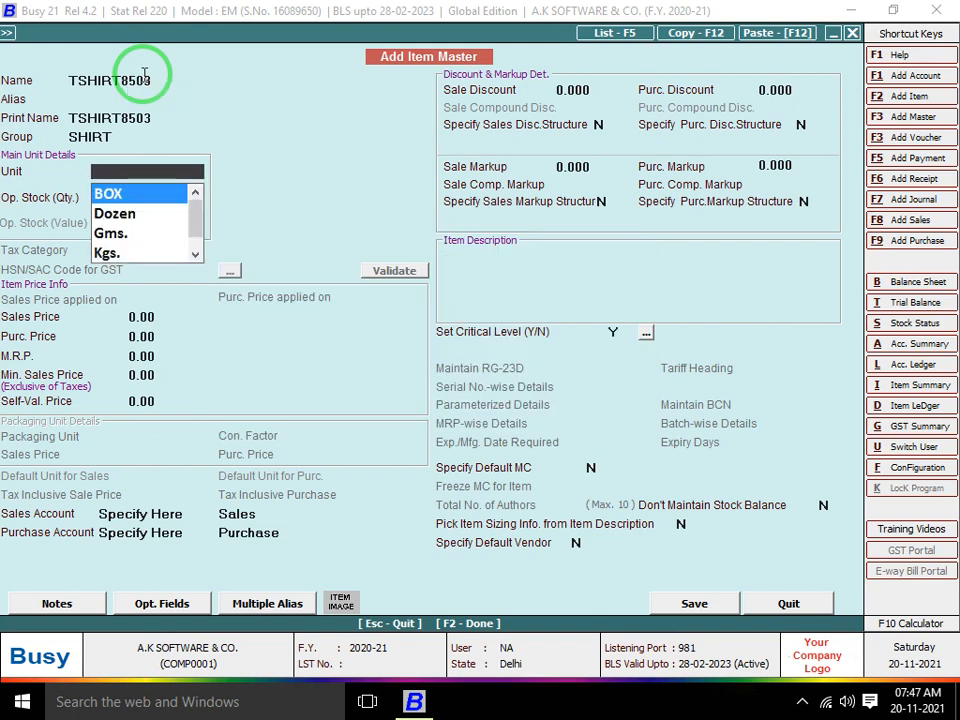
{"action": "type", "text": "P"}
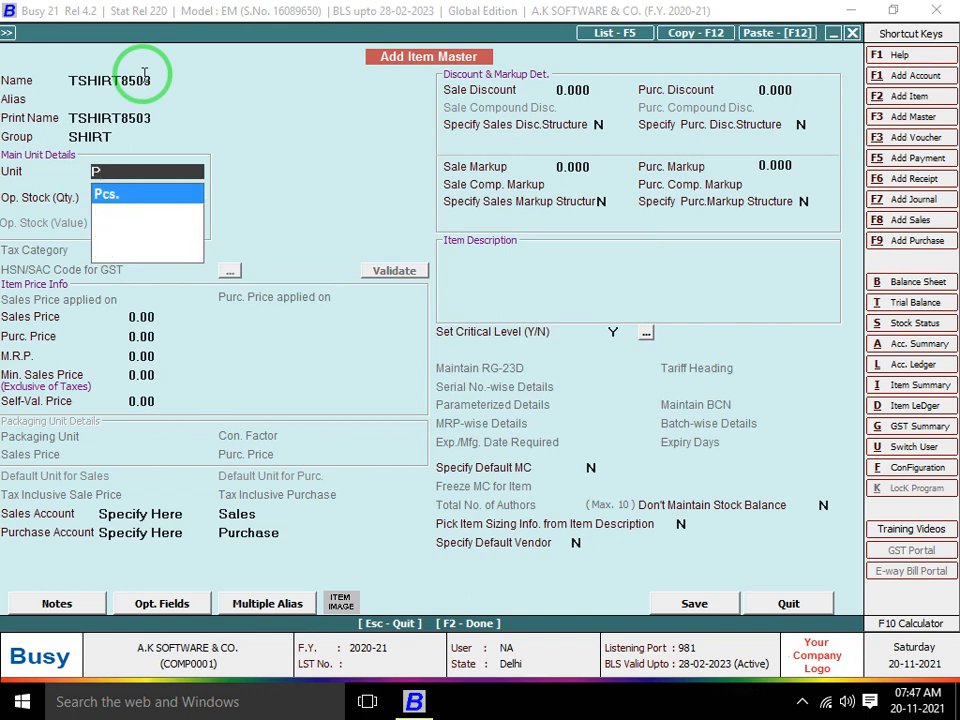
{"action": "key", "text": "Return"}
{"action": "type", "text": "500"}
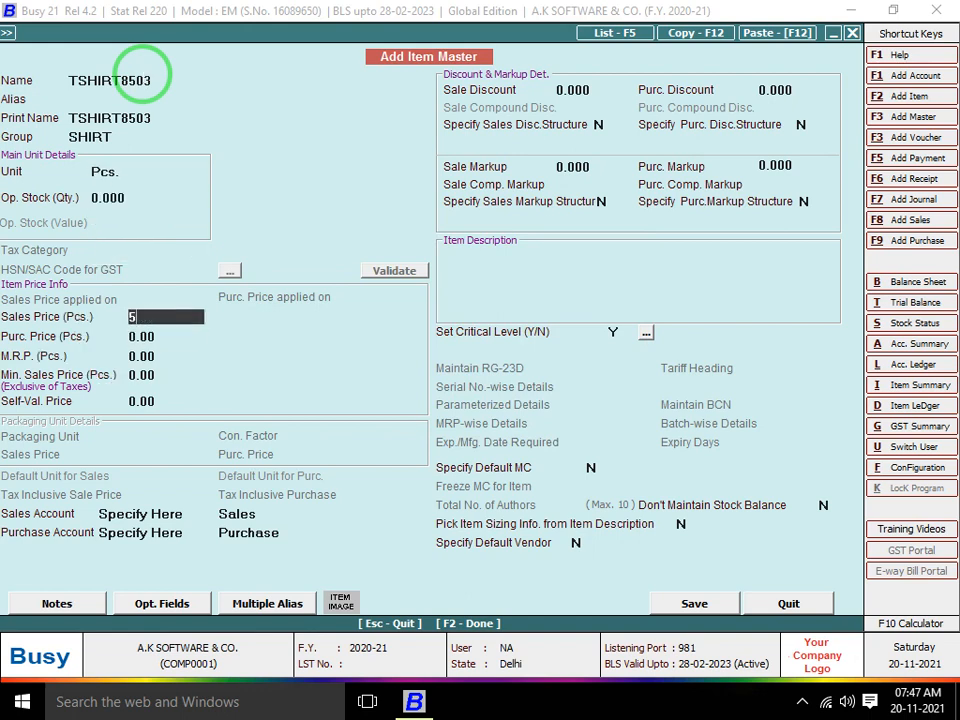
{"action": "key", "text": "Return"}
{"action": "type", "text": "350"}
{"action": "key", "text": "Return"}
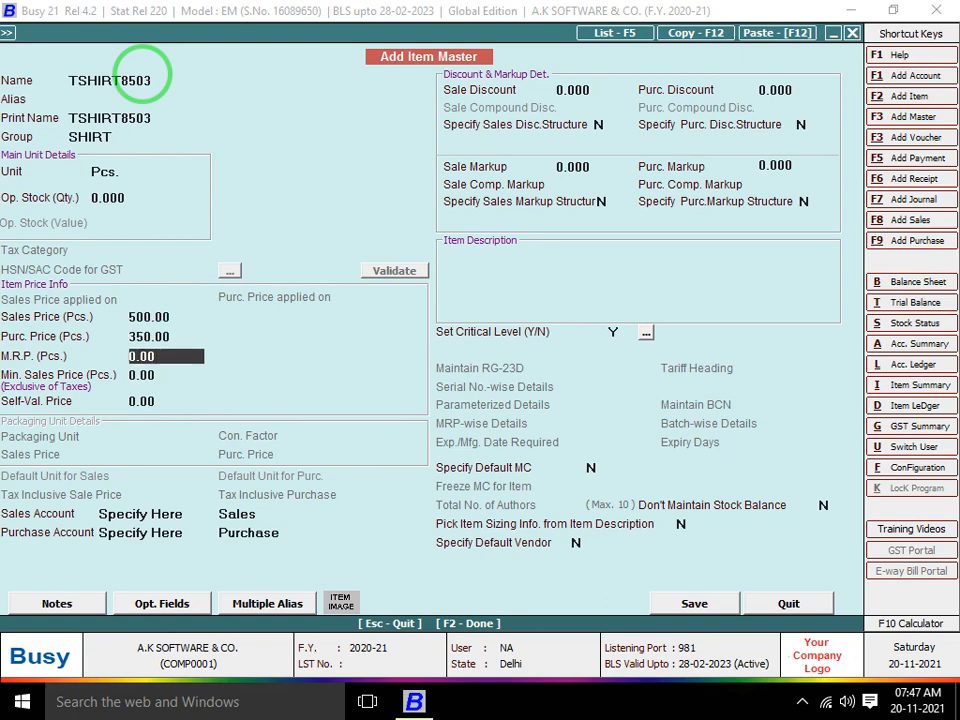
{"action": "key", "text": "Return"}
{"action": "key", "text": "Return"}
{"action": "key", "text": "F2"}
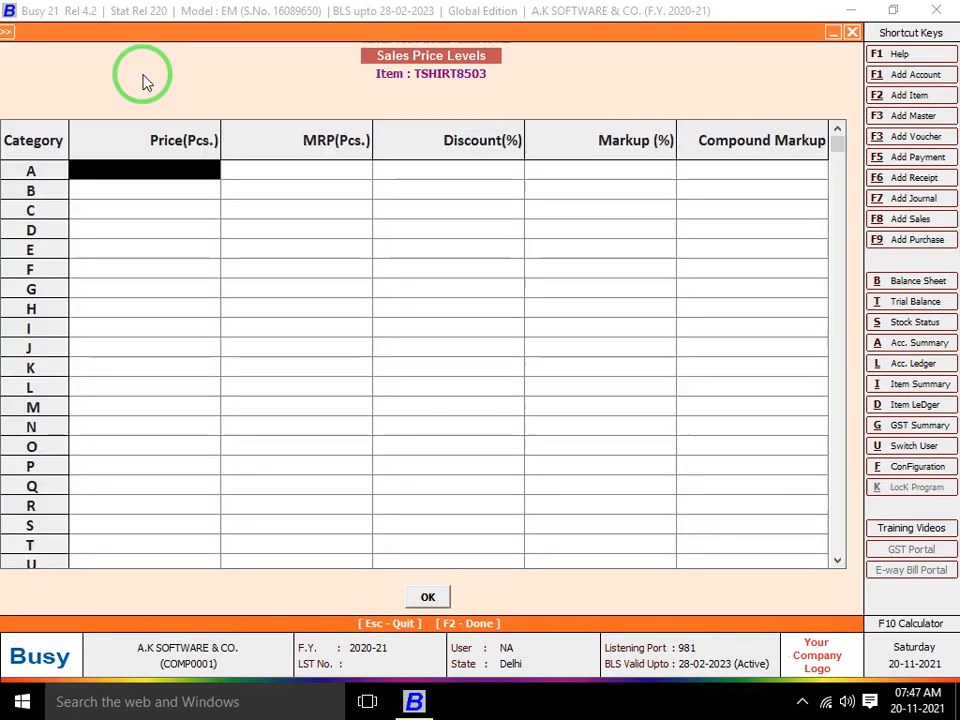
{"action": "key", "text": "F2"}
{"action": "key", "text": "Return"}
Purchase 100 Pcs of TSHIRT8503 into Main Store and save the voucher
{"action": "key", "text": "Return"}
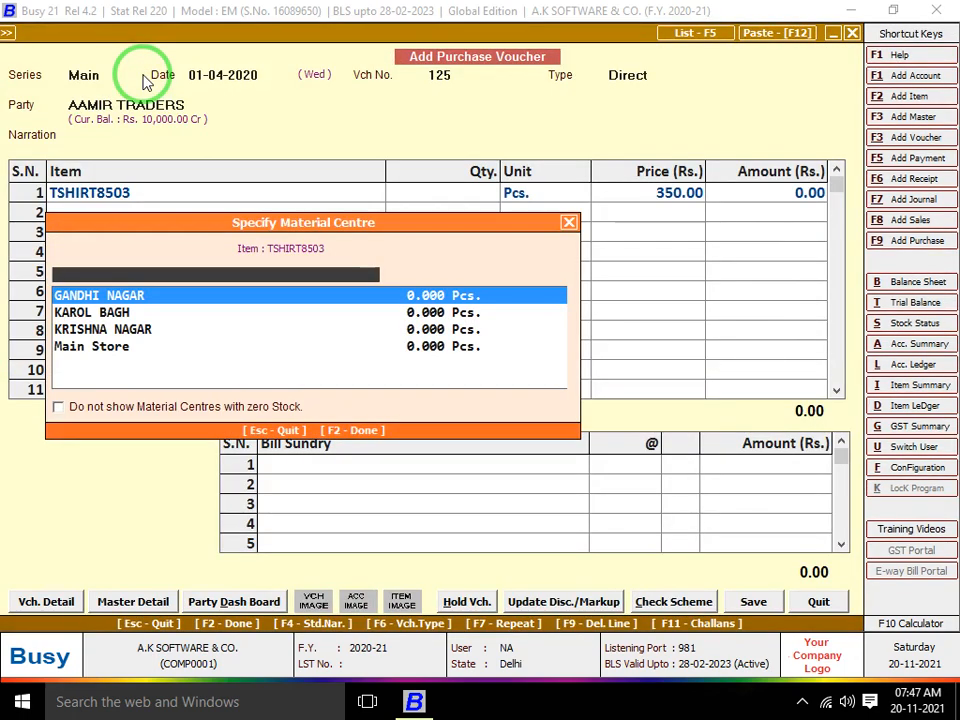
{"action": "type", "text": "M"}
{"action": "key", "text": "Return"}
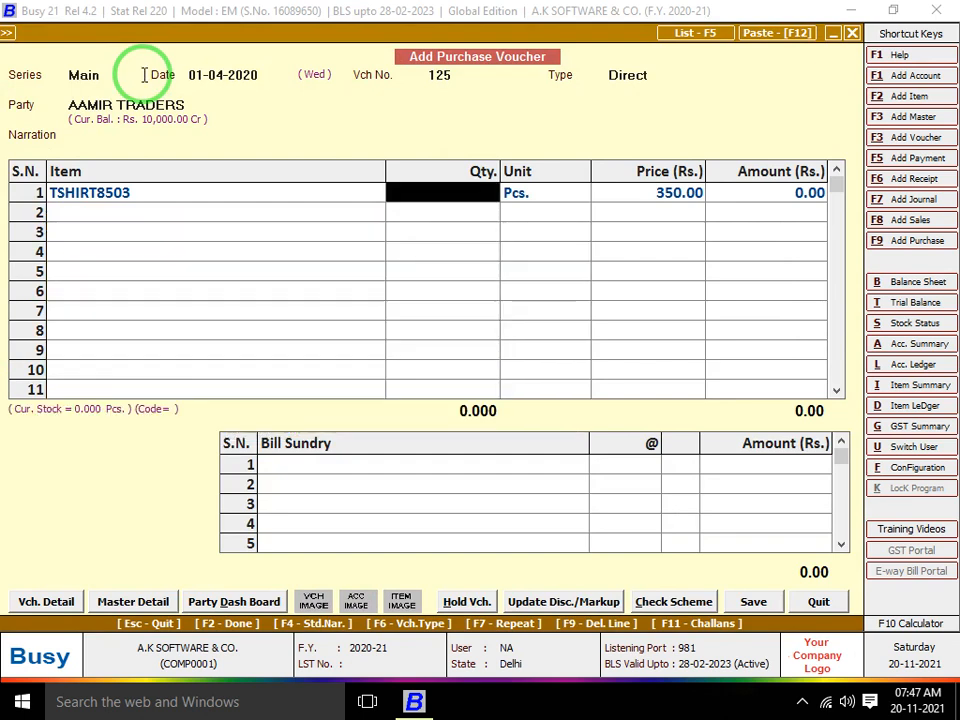
{"action": "type", "text": "100"}
{"action": "key", "text": "Return"}
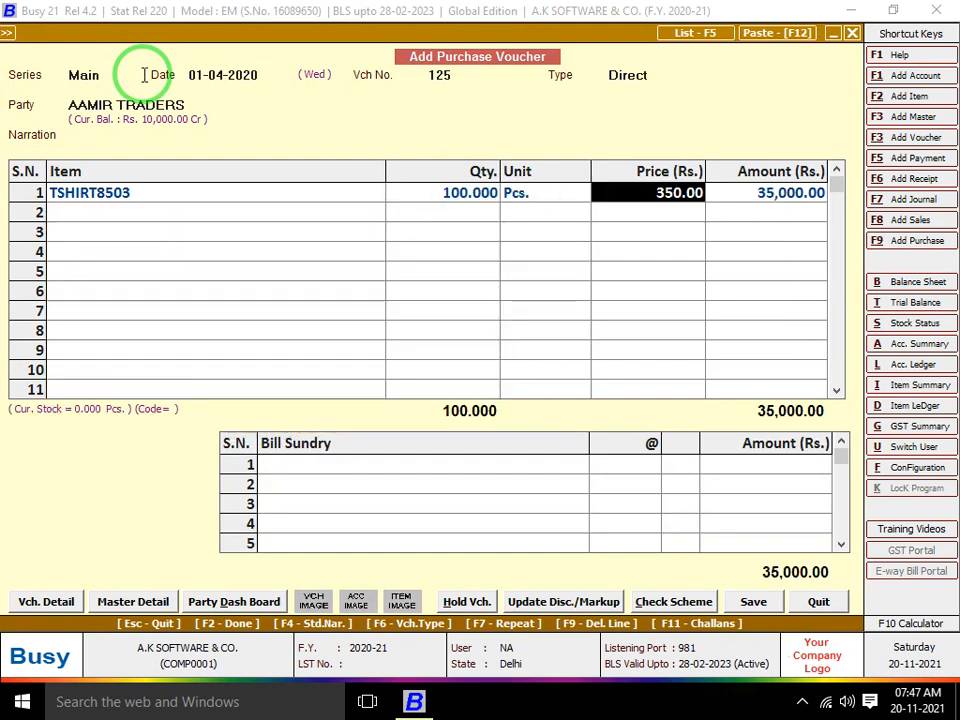
{"action": "key", "text": "Return"}
{"action": "key", "text": "Return"}
{"action": "key", "text": "Return"}
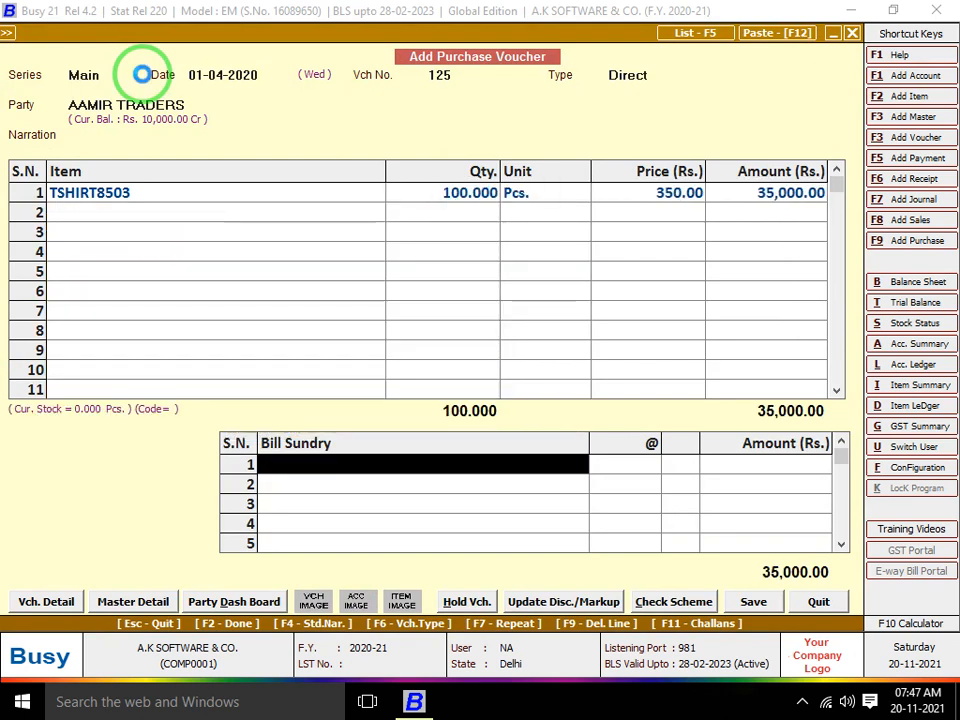
{"action": "key", "text": "Return"}
{"action": "key", "text": "Return"}
{"action": "key", "text": "Escape"}
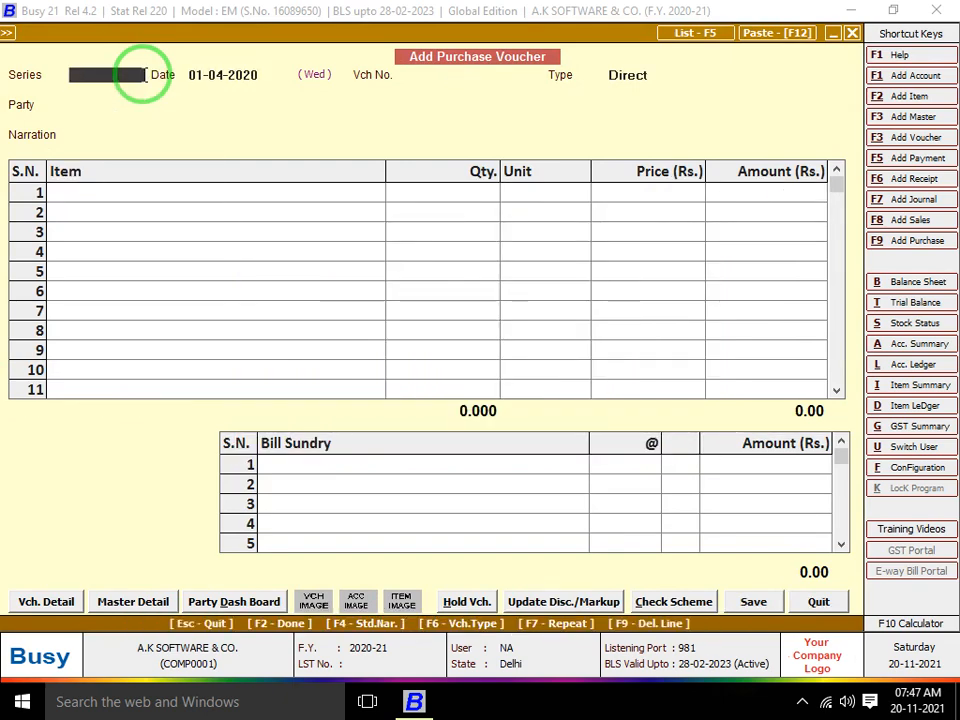
{"action": "key", "text": "Escape"}
Start a Main-series sales voucher for Cash and enter TSHIRT8503 from Main Store
{"action": "key", "text": "Up"}
{"action": "key", "text": "Return"}
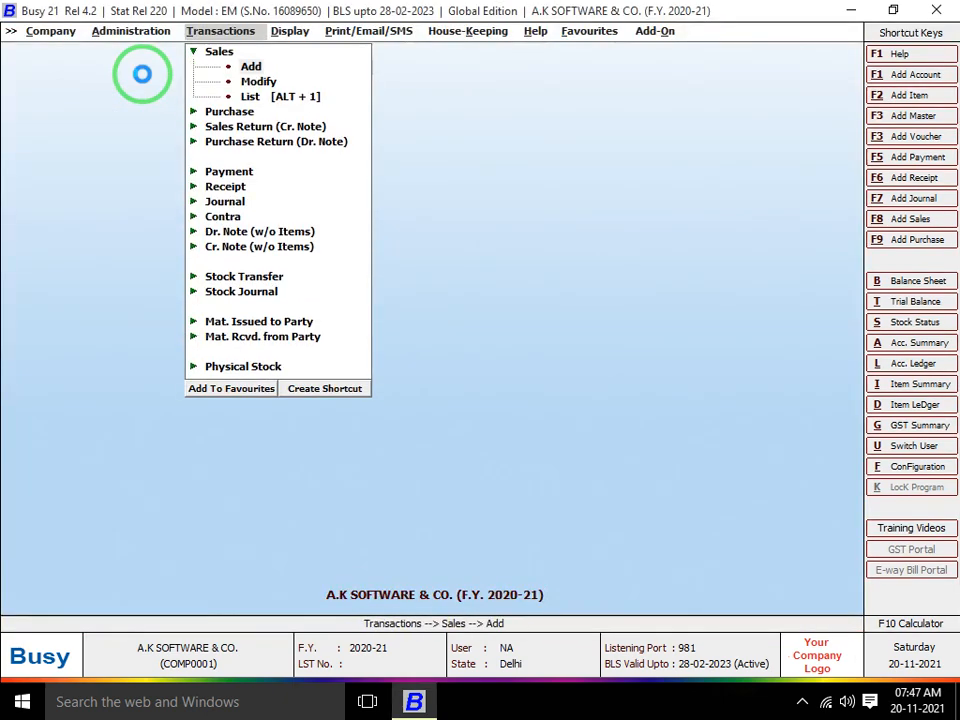
{"action": "key", "text": "Return"}
{"action": "key", "text": "Return"}
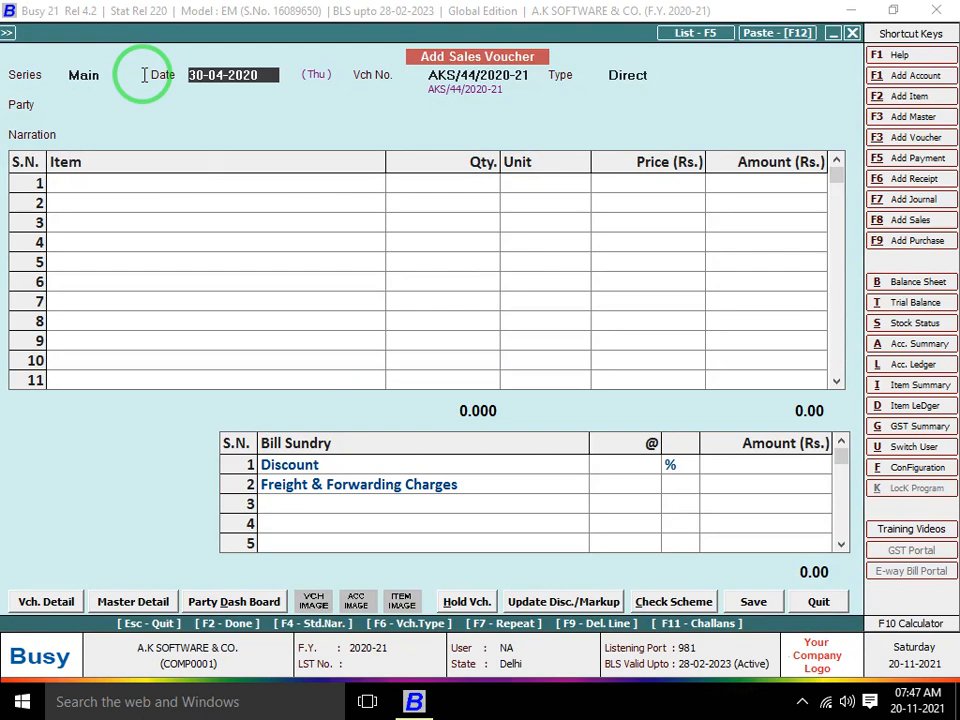
{"action": "key", "text": "Return"}
{"action": "key", "text": "Return"}
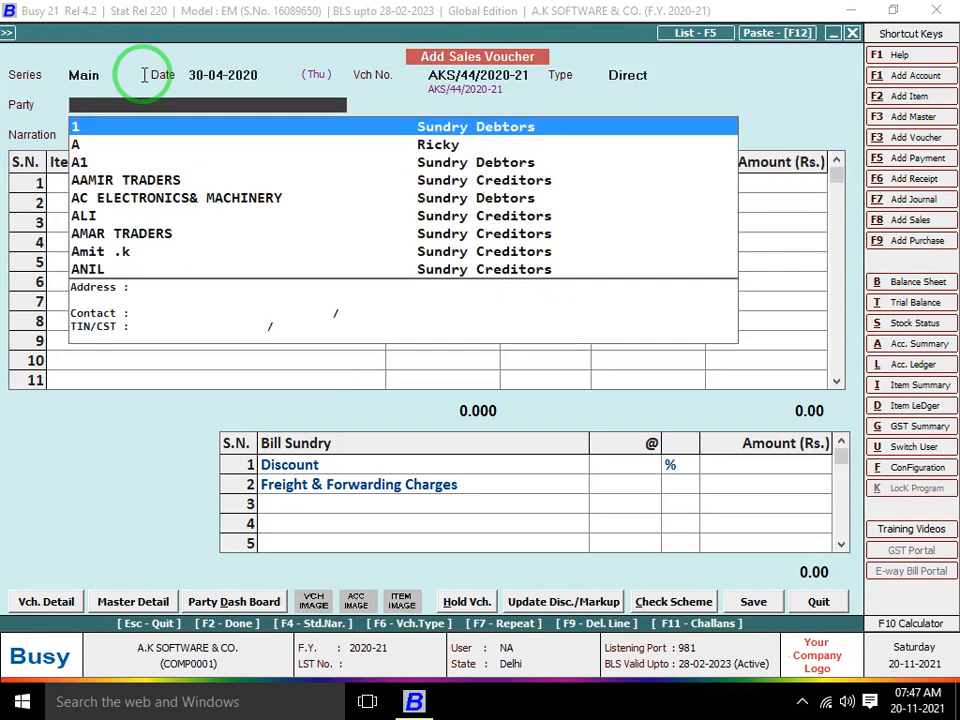
{"action": "type", "text": "CAS"}
{"action": "key", "text": "Return"}
{"action": "key", "text": "Return"}
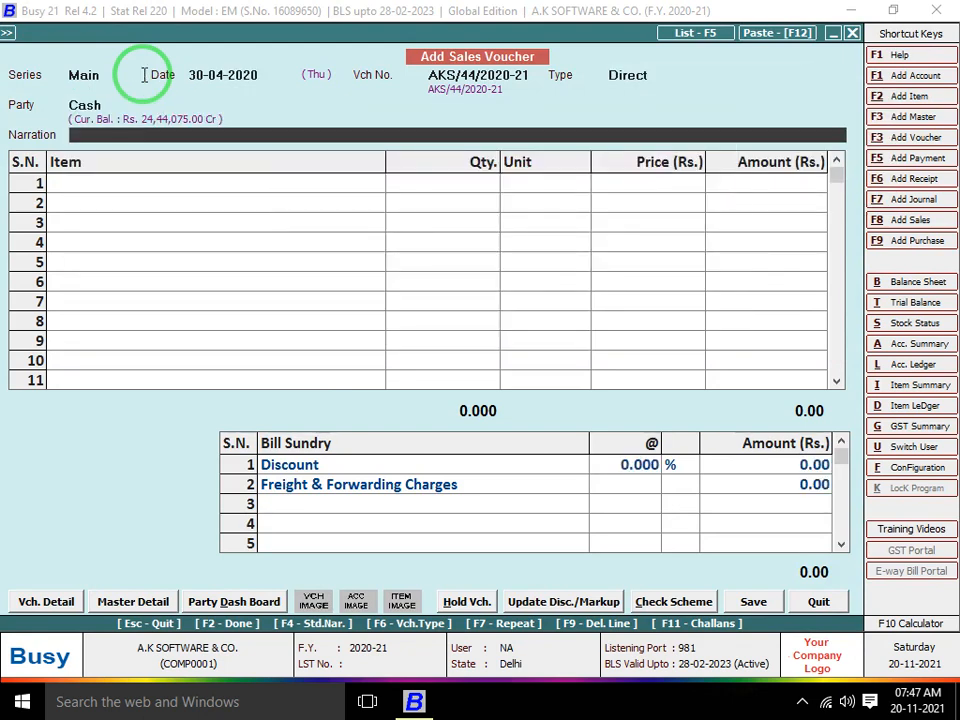
{"action": "key", "text": "Return"}
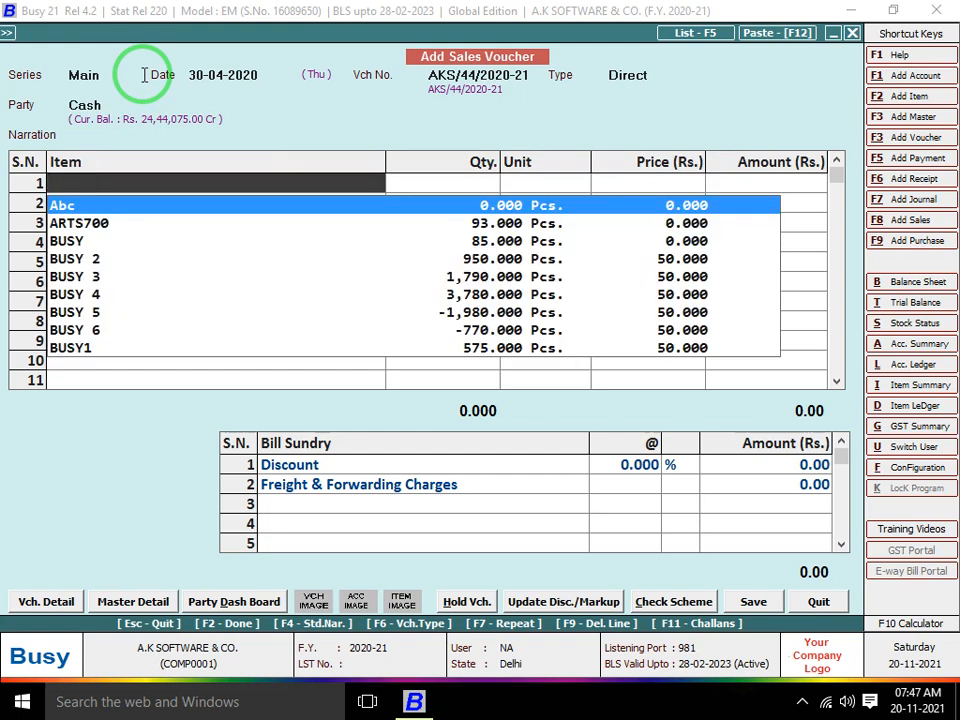
{"action": "type", "text": "85"}
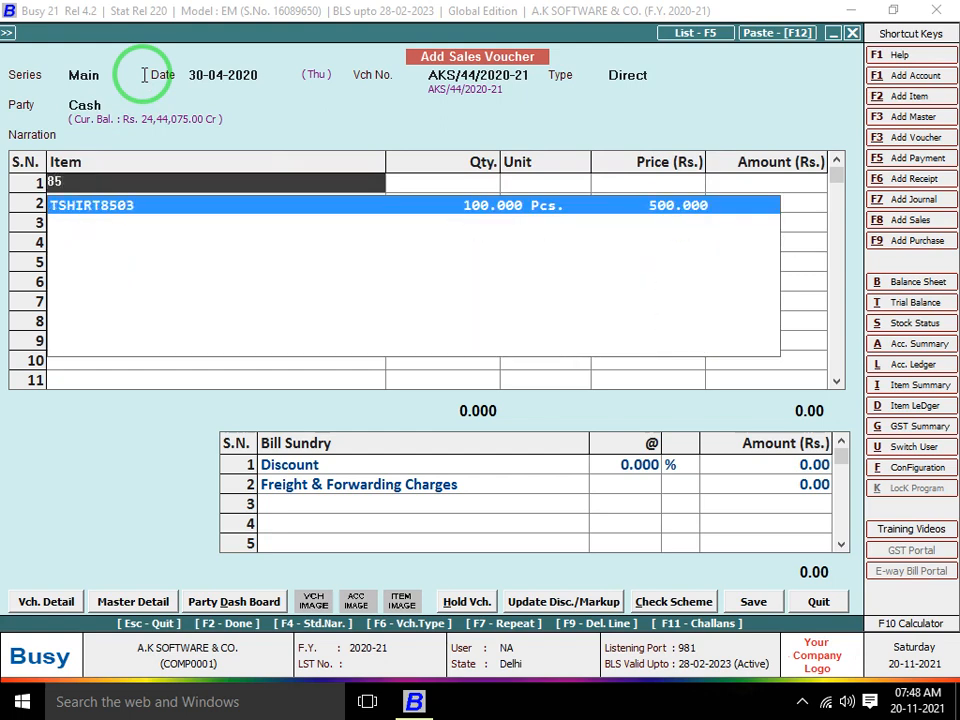
{"action": "key", "text": "Return"}
{"action": "type", "text": "M"}
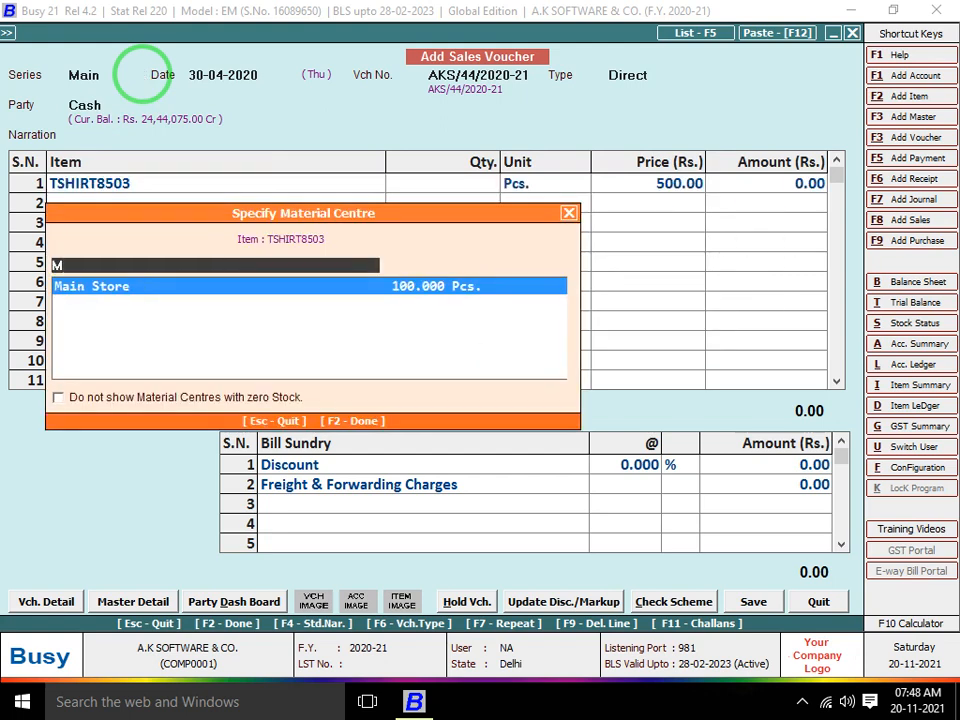
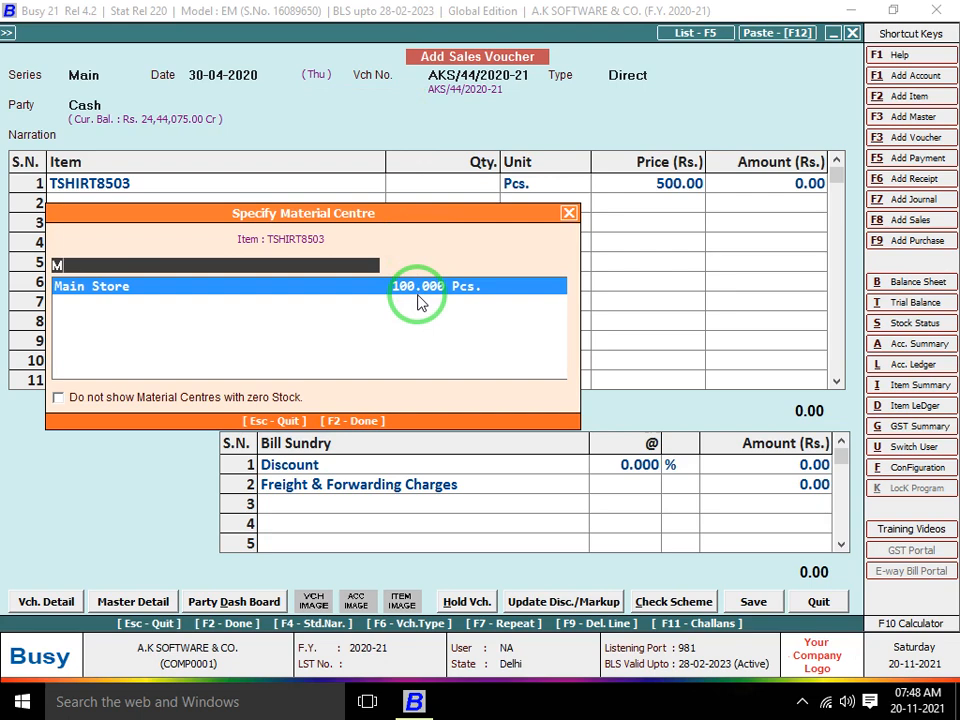
Enter 10 Pcs of TSHIRT8503 at 500.00 from Main Store and save voucher AKS/44
{"action": "key", "text": "Return"}
{"action": "key", "text": "Return"}
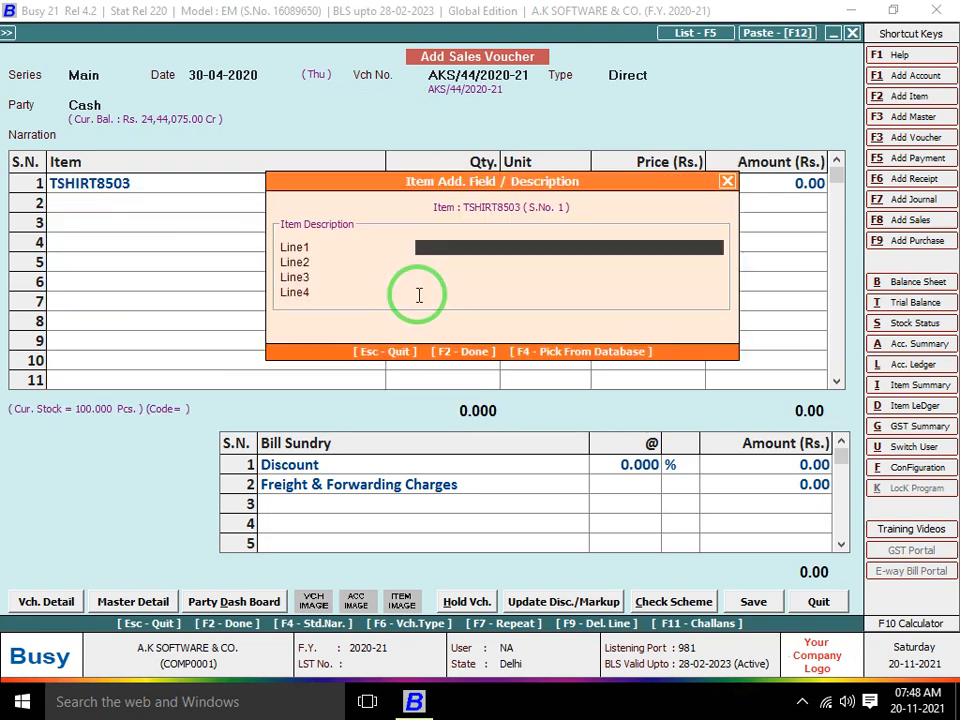
{"action": "key", "text": "Return"}
{"action": "key", "text": "Return"}
{"action": "key", "text": "Return"}
{"action": "key", "text": "Return"}
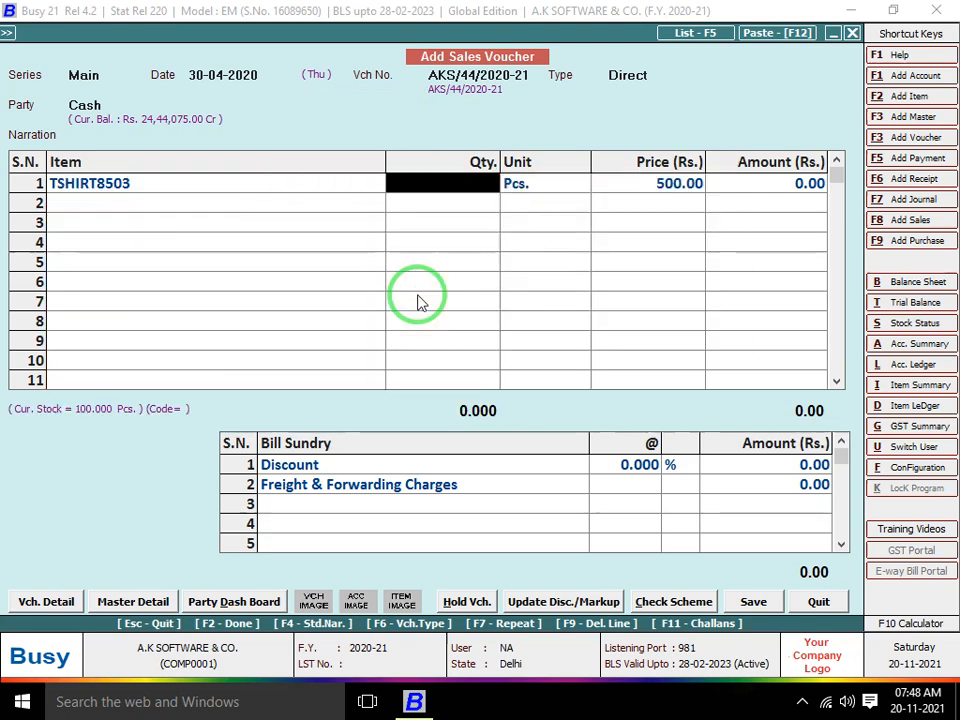
{"action": "key", "text": "Left"}
{"action": "key", "text": "Return"}
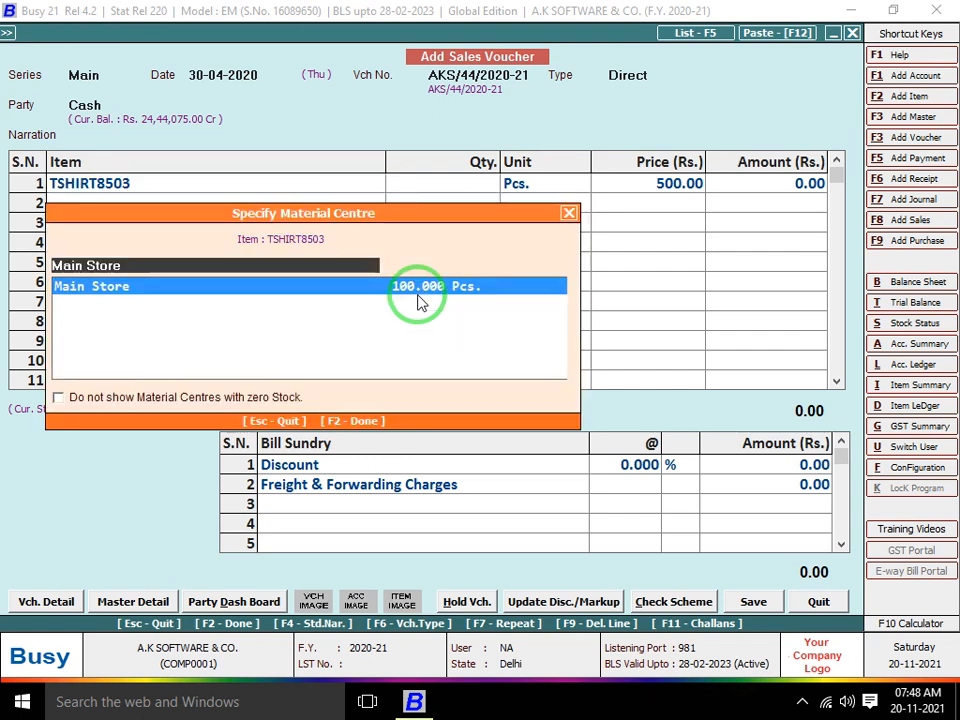
{"action": "key", "text": "Return"}
{"action": "key", "text": "Return"}
{"action": "key", "text": "Return"}
{"action": "key", "text": "Return"}
{"action": "key", "text": "Return"}
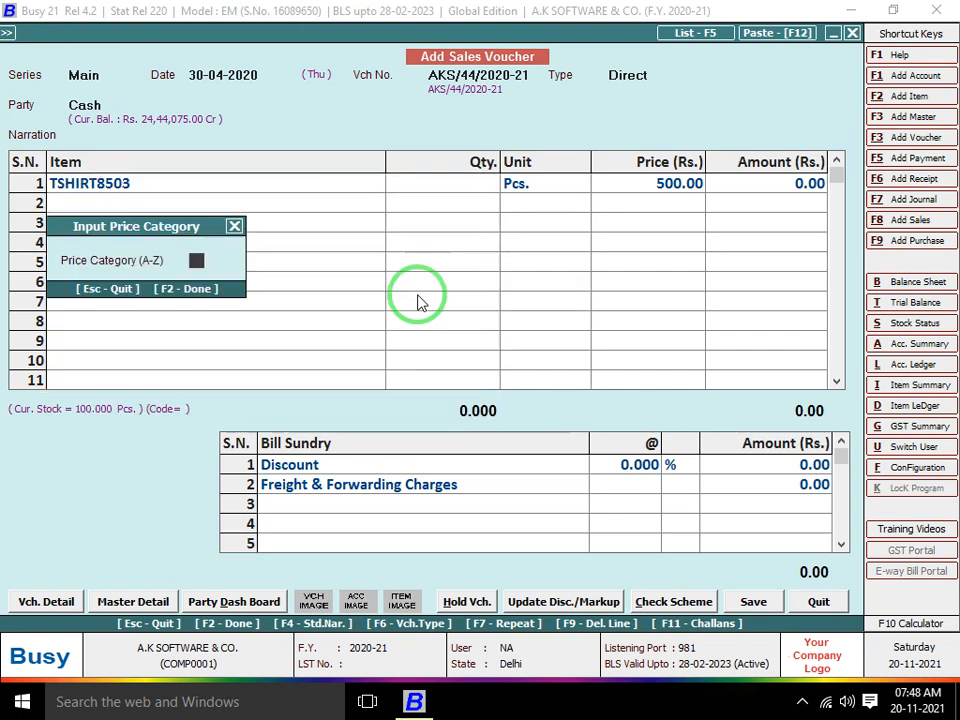
{"action": "key", "text": "Return"}
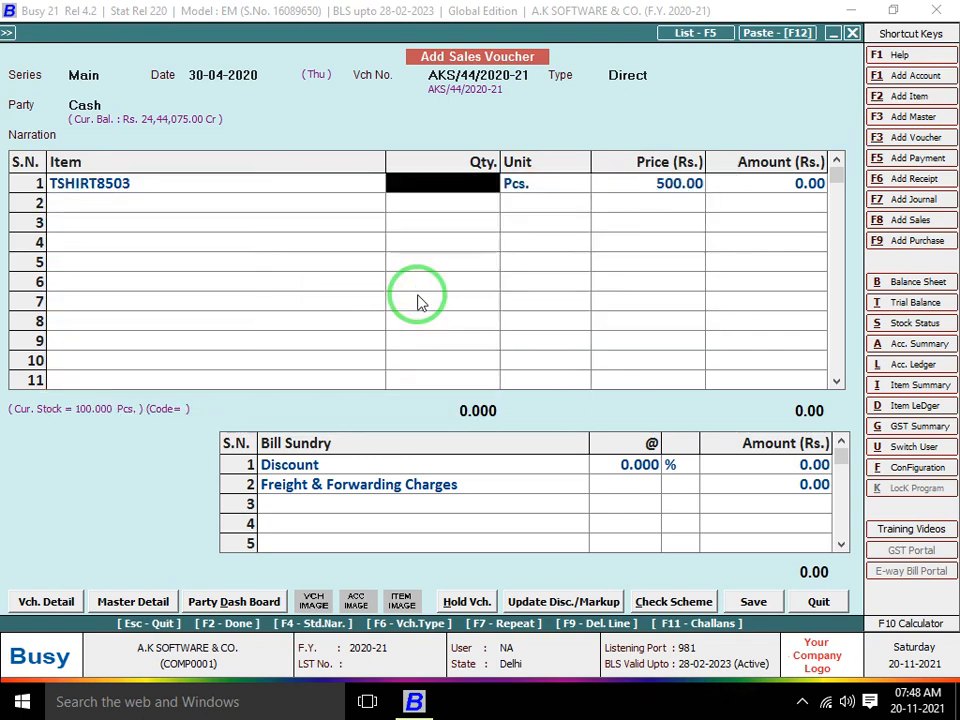
{"action": "type", "text": "10"}
{"action": "key", "text": "Return"}
{"action": "key", "text": "Return"}
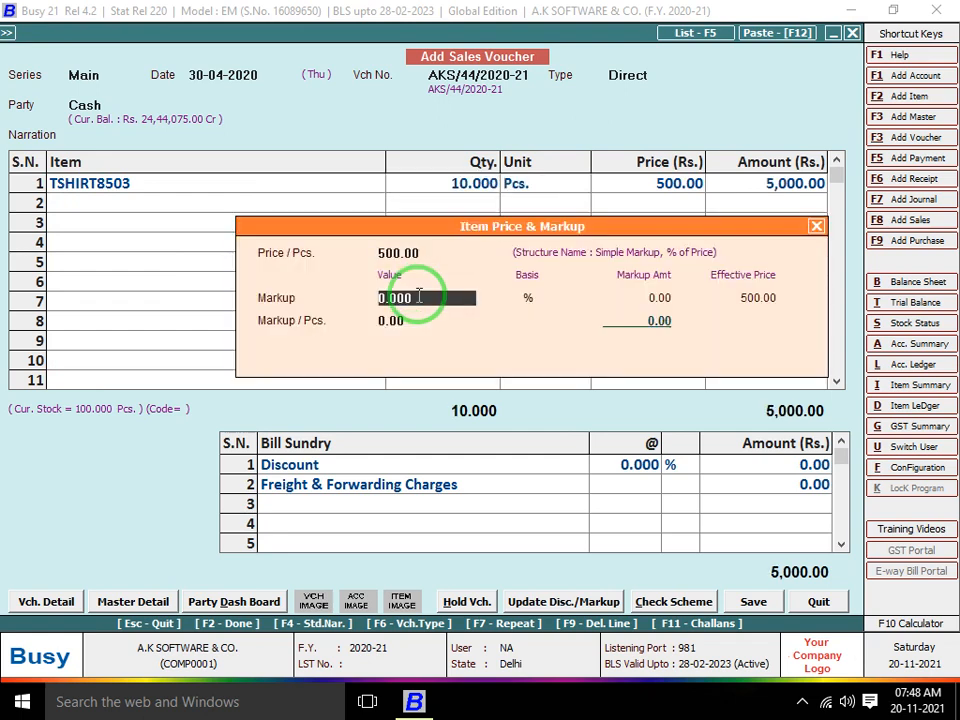
{"action": "key", "text": "Return"}
{"action": "key", "text": "Return"}
{"action": "key", "text": "Return"}
{"action": "key", "text": "Return"}
{"action": "key", "text": "Return"}
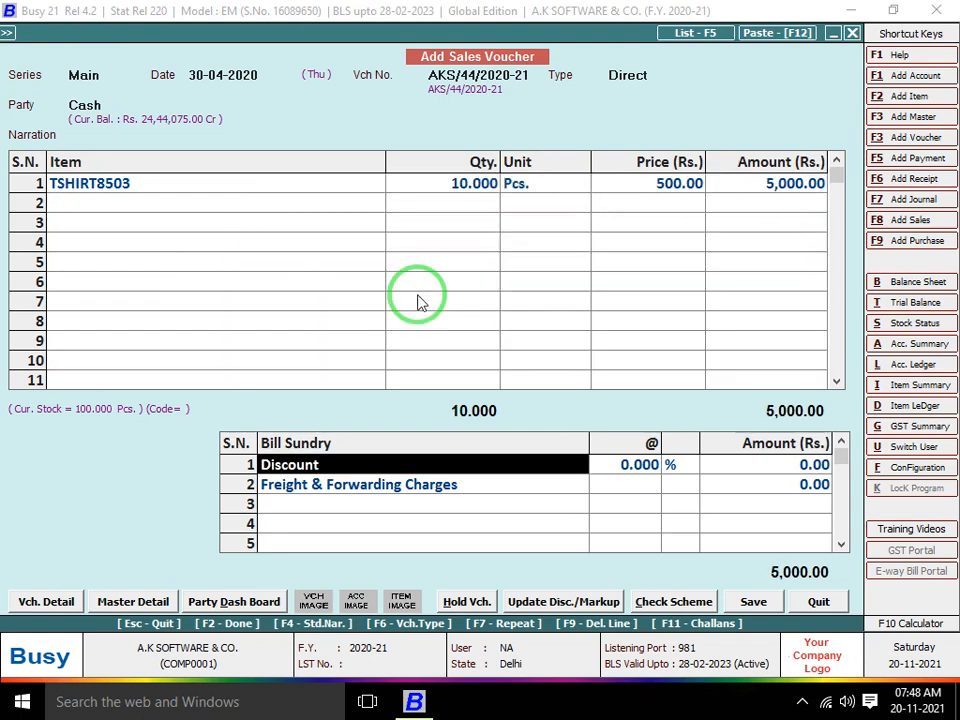
{"action": "key", "text": "F2"}
{"action": "key", "text": "F2"}
{"action": "key", "text": "Return"}
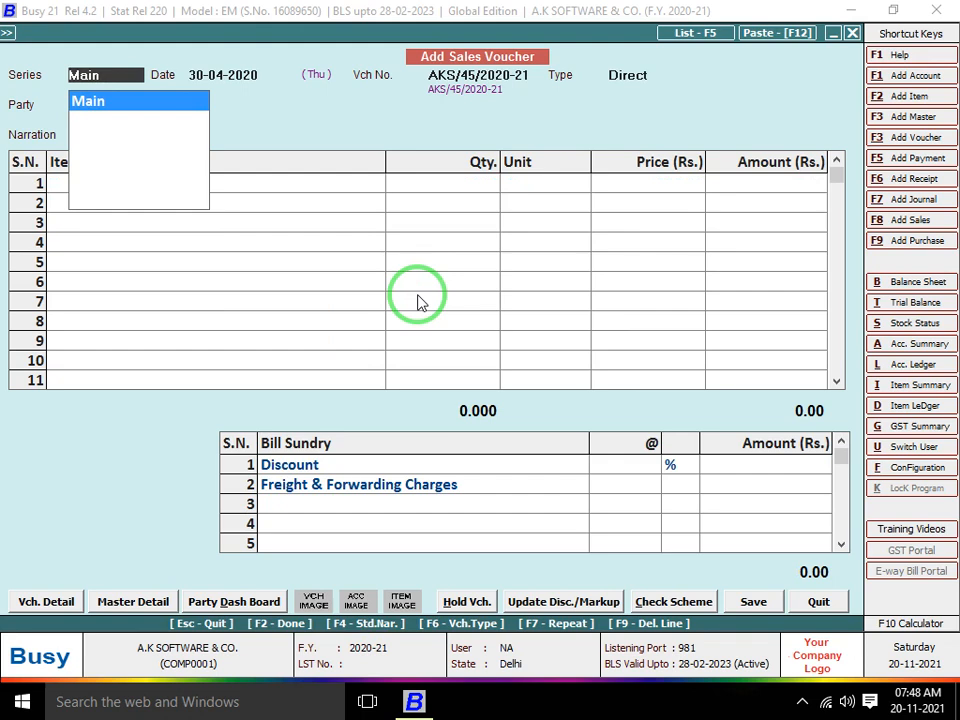
Reopen sales voucher AKS/44 for modification
{"action": "key", "text": "Escape"}
{"action": "key", "text": "Escape"}
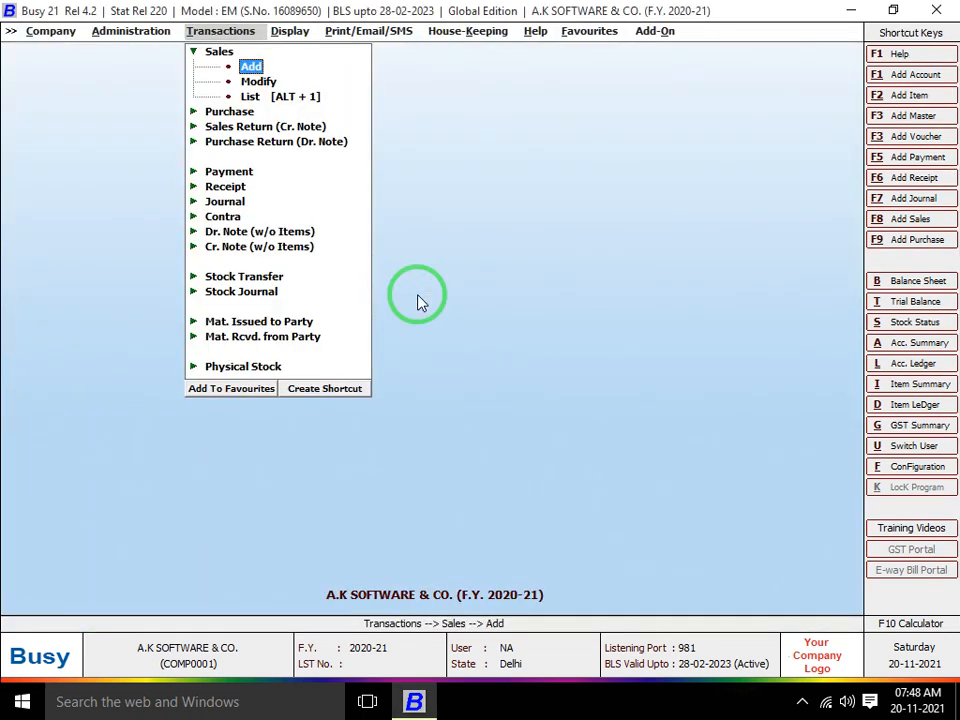
{"action": "key", "text": "Down"}
{"action": "key", "text": "Return"}
{"action": "key", "text": "Return"}
{"action": "key", "text": "Return"}
{"action": "key", "text": "Return"}
{"action": "key", "text": "Return"}
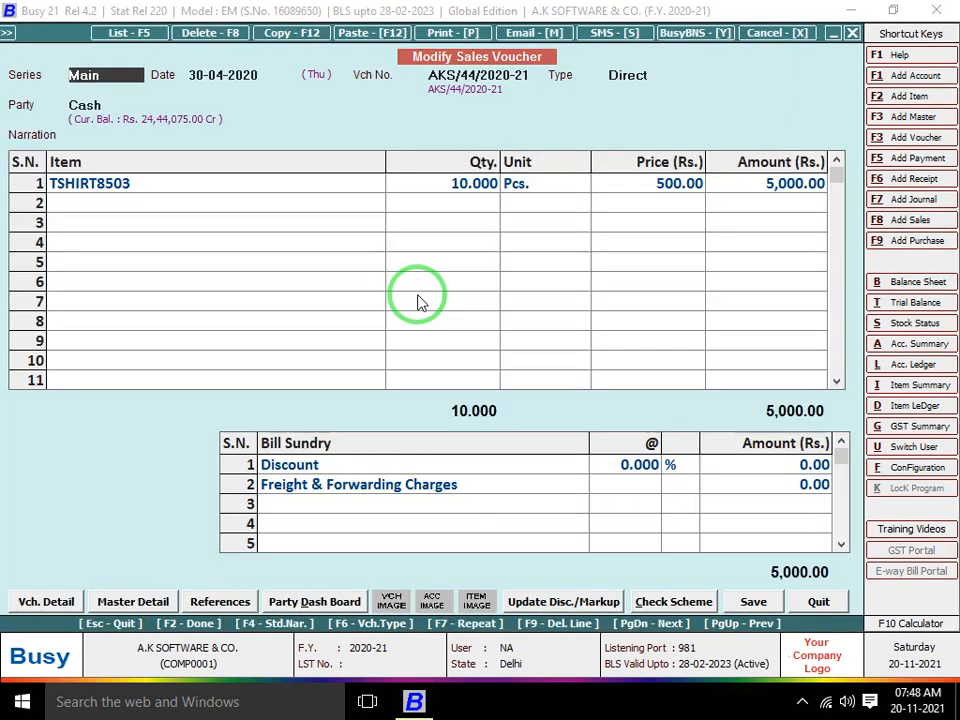
{"action": "key", "text": "ctrl+alt+p"}
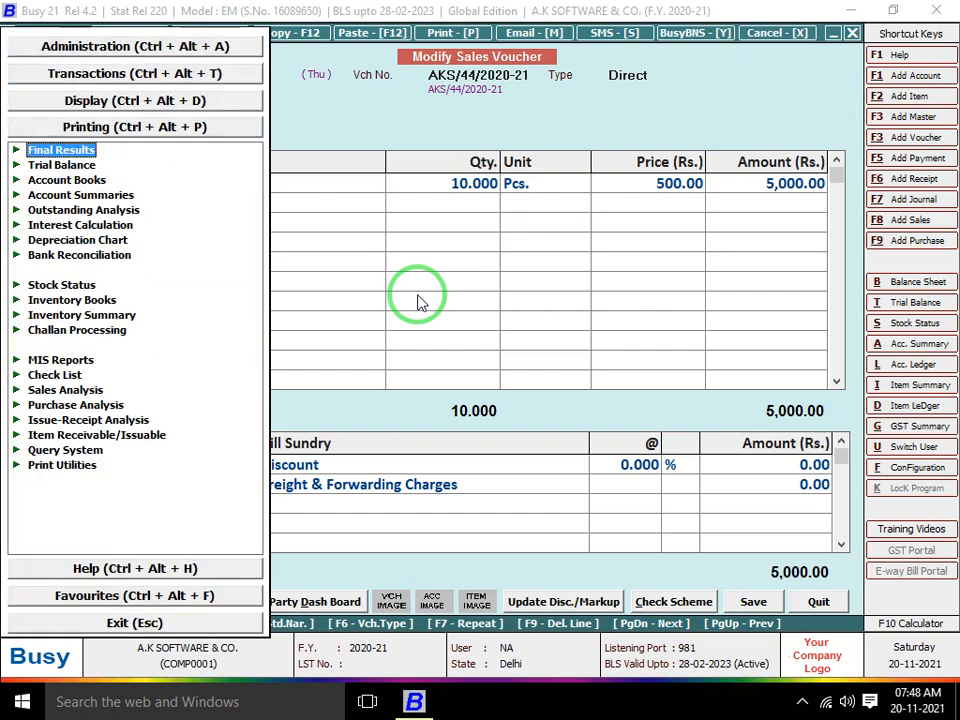
{"action": "key", "text": "Escape"}
{"action": "key", "text": "Escape"}
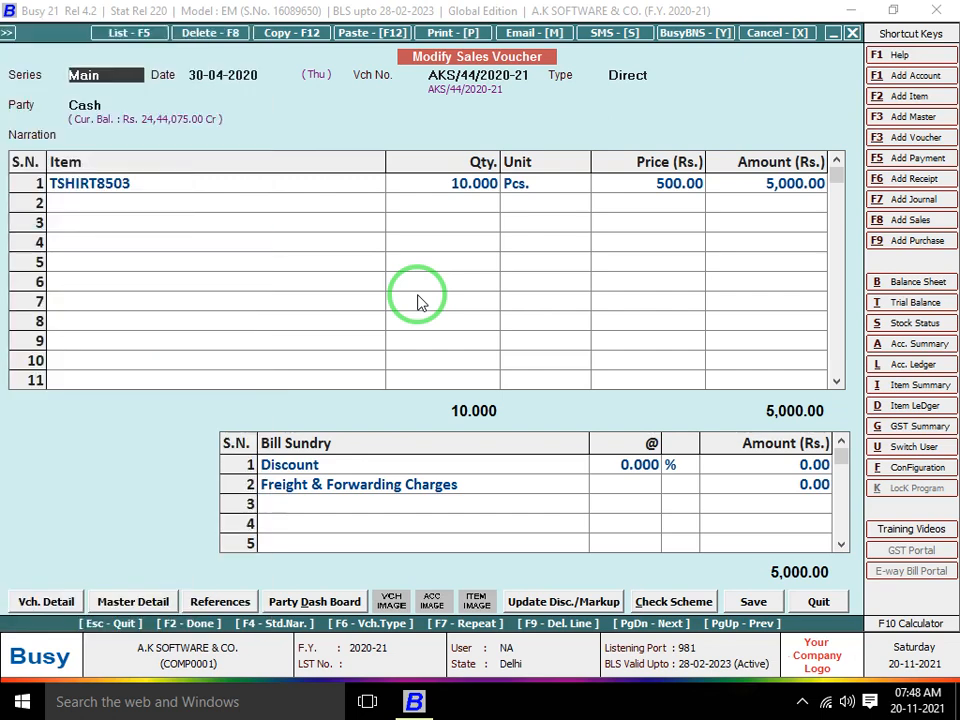
Preview the AKS/44 sales invoice, then close the preview and voucher
{"action": "key", "text": "alt+p"}
{"action": "key", "text": "Return"}
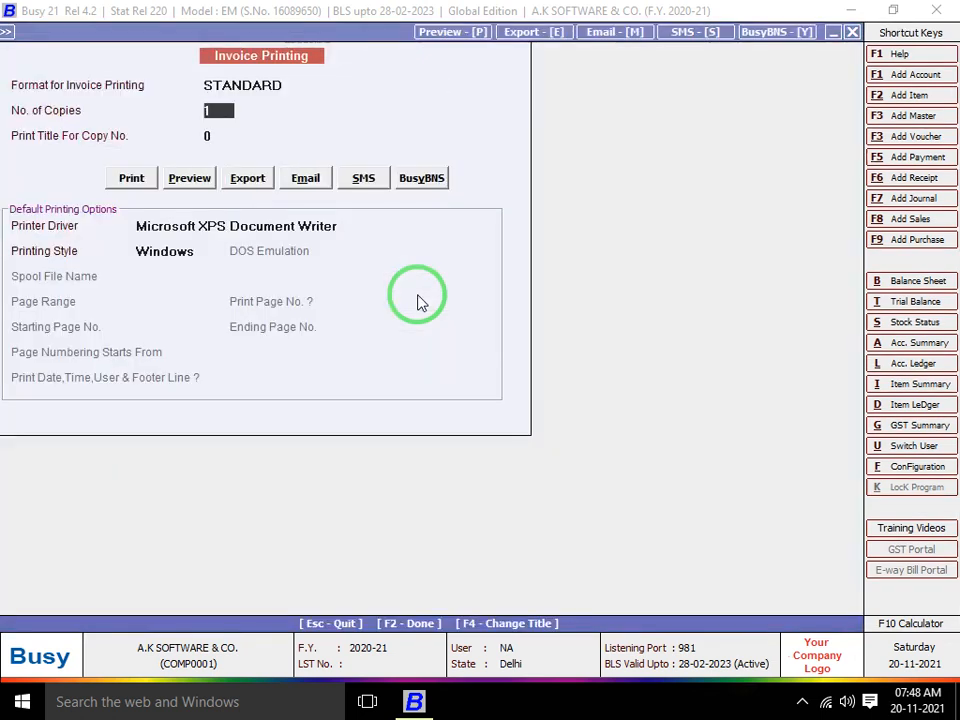
{"action": "key", "text": "Return"}
{"action": "key", "text": "Return"}
{"action": "key", "text": "Right"}
{"action": "key", "text": "Return"}
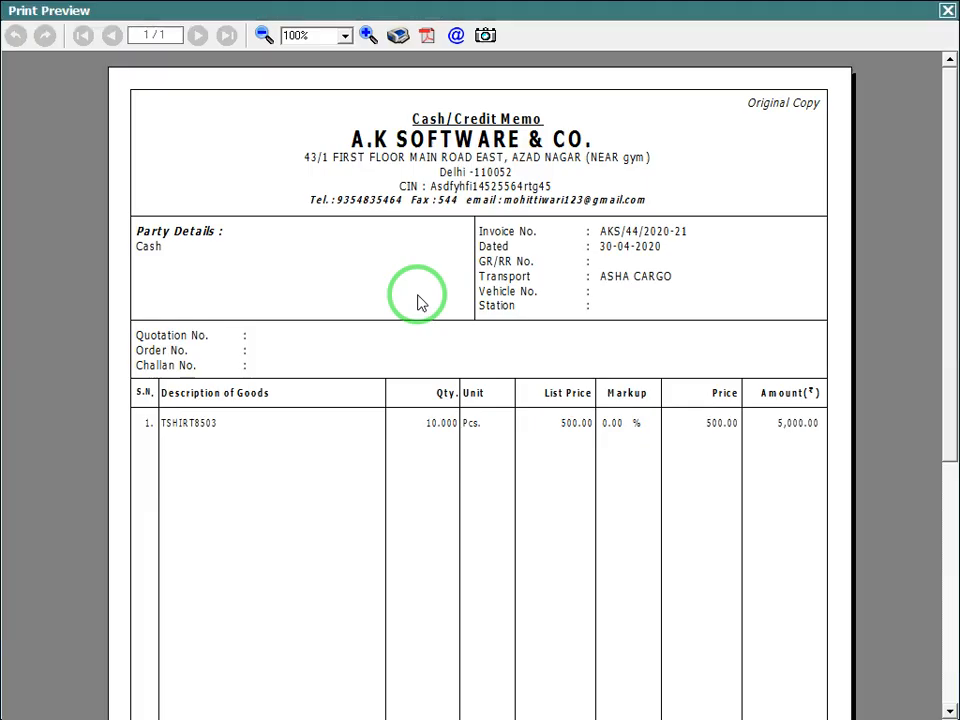
{"action": "key", "text": "Escape"}
{"action": "key", "text": "Escape"}
{"action": "key", "text": "Escape"}
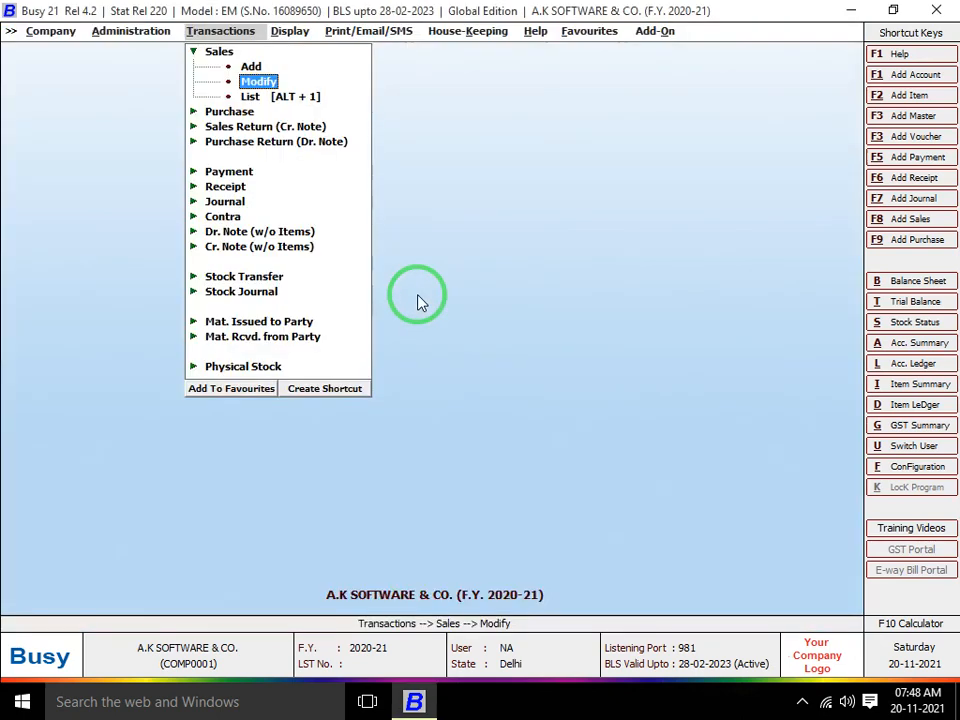
Run the alphabetical Stock Status report for all material centres
{"action": "key", "text": "Left"}
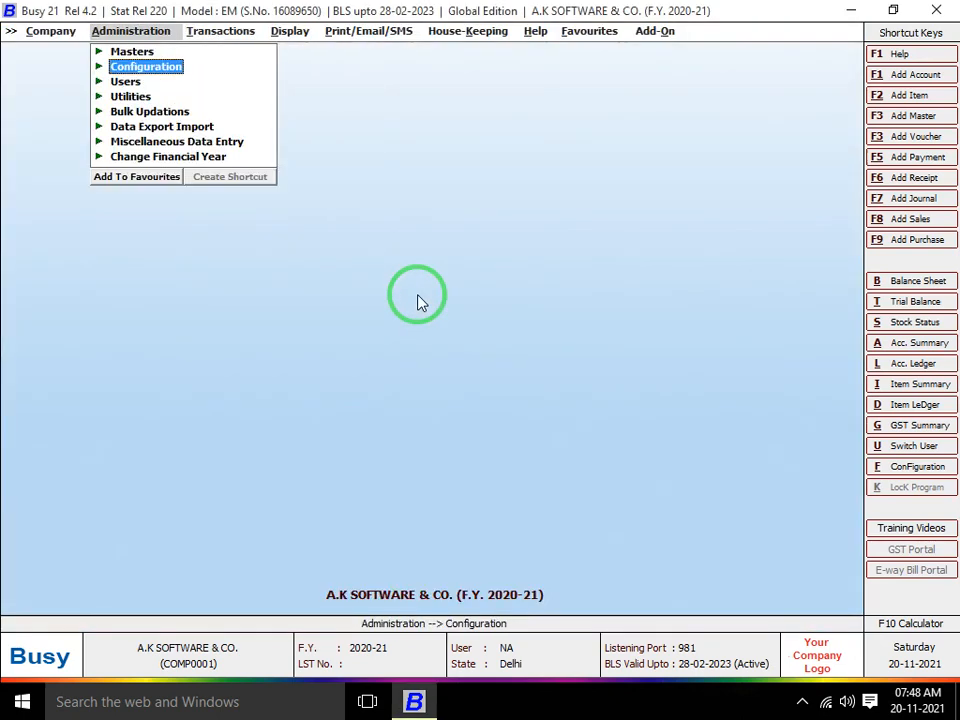
{"action": "key", "text": "Right"}
{"action": "key", "text": "Right"}
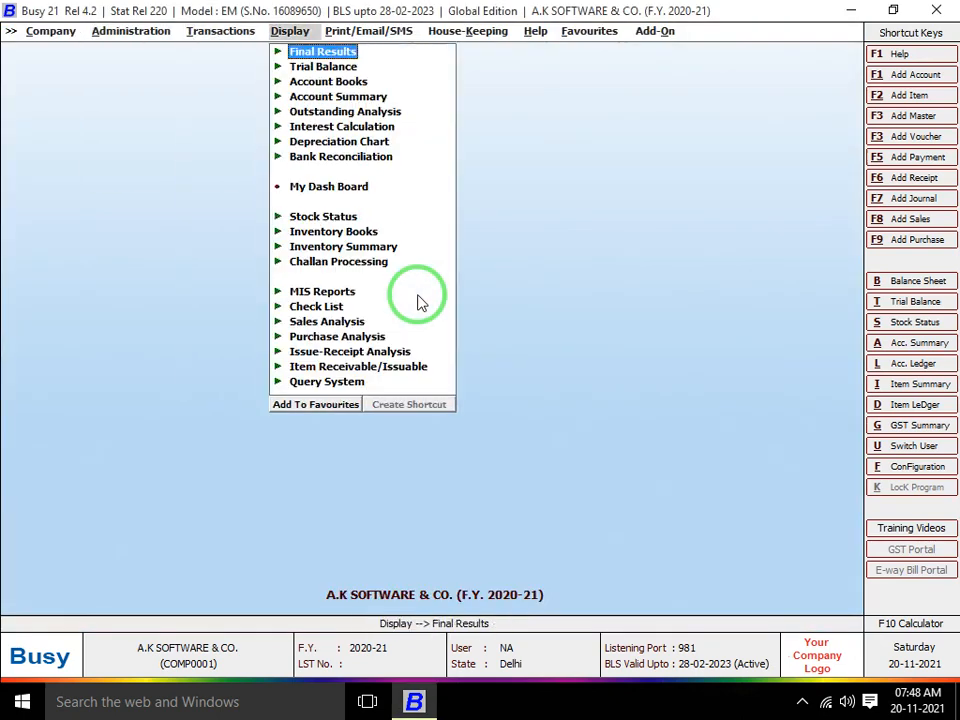
{"action": "key", "text": "Down"}
{"action": "key", "text": "Down"}
{"action": "key", "text": "Down"}
{"action": "key", "text": "Down"}
{"action": "key", "text": "Down"}
{"action": "key", "text": "Down"}
{"action": "key", "text": "Down"}
{"action": "key", "text": "Down"}
{"action": "key", "text": "Down"}
{"action": "key", "text": "Right"}
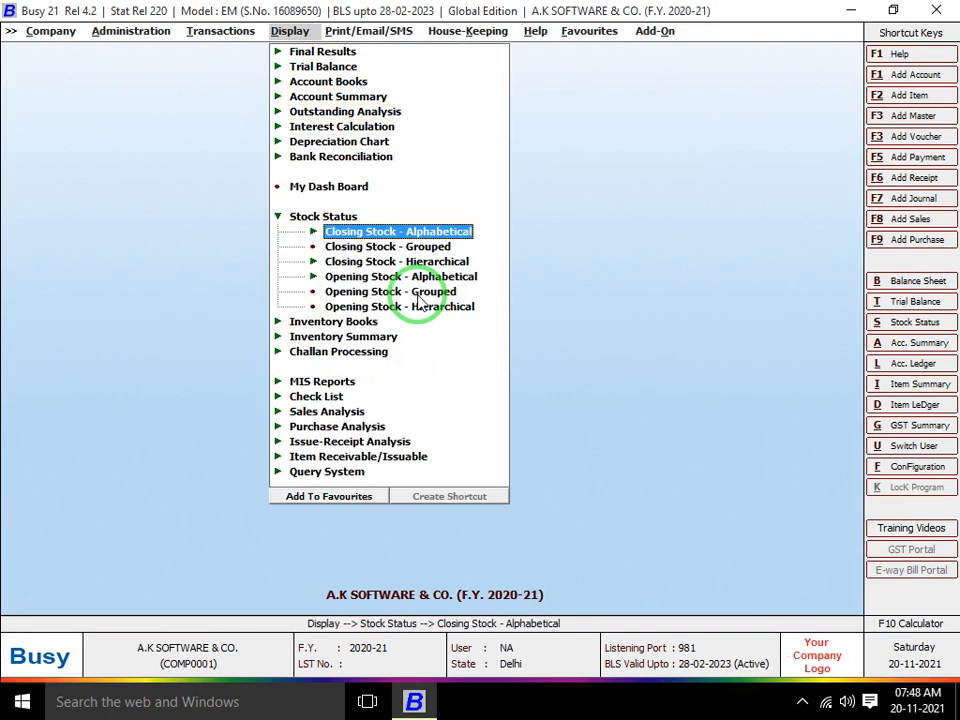
{"action": "key", "text": "Left"}
{"action": "key", "text": "Down"}
{"action": "key", "text": "Right"}
{"action": "key", "text": "Return"}
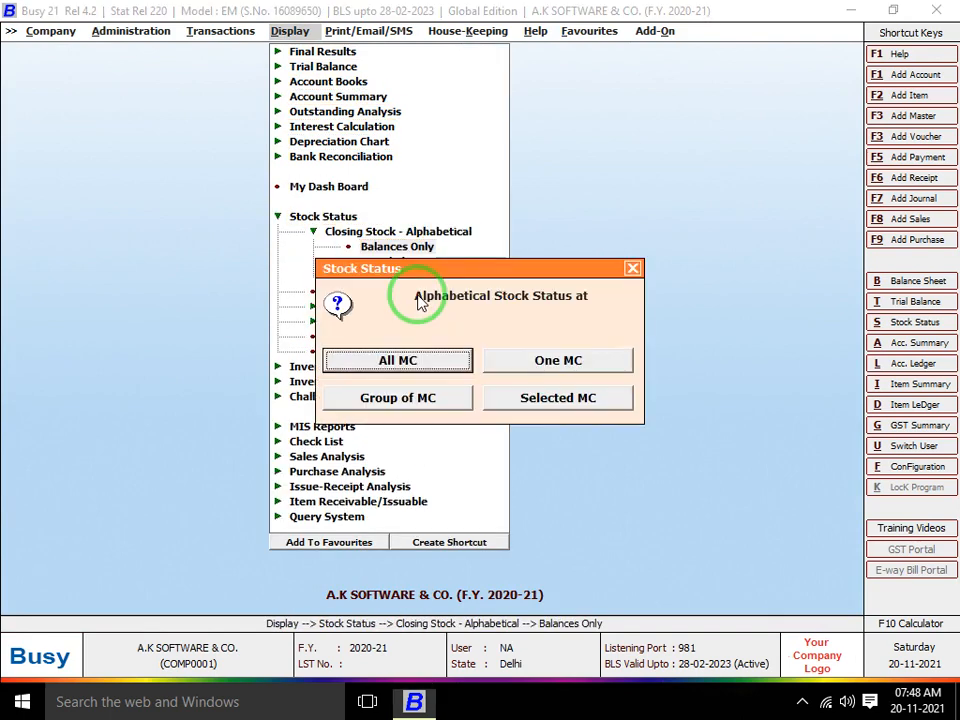
{"action": "key", "text": "Escape"}
{"action": "key", "text": "Return"}
{"action": "key", "text": "Return"}
{"action": "key", "text": "Return"}
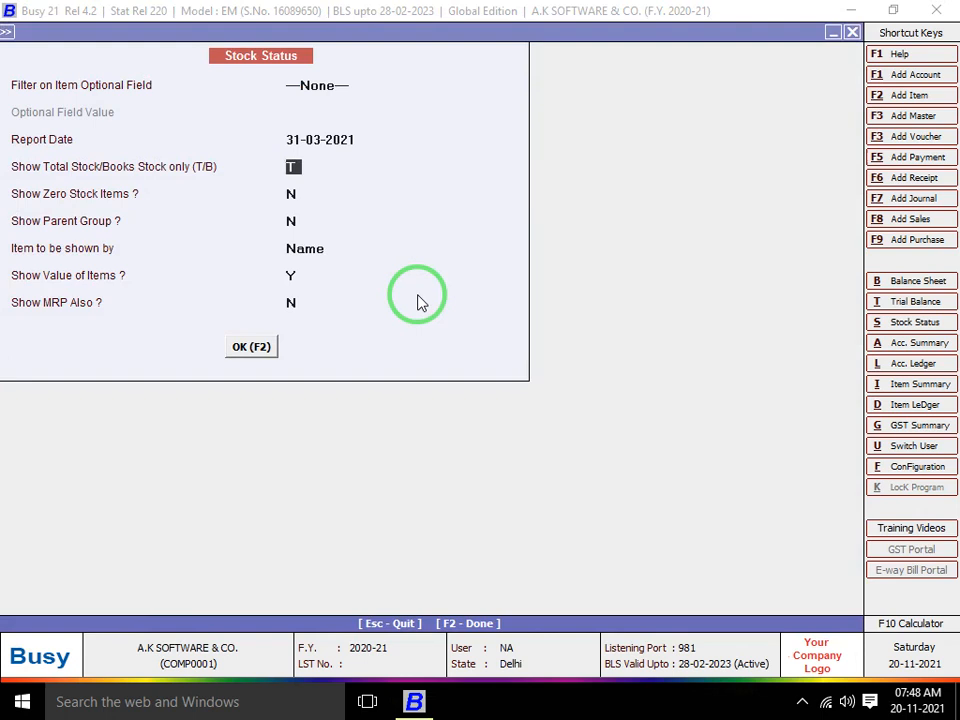
Filter the Stock Status report on the STYLE optional field with value POLLO
{"action": "key", "text": "Up"}
{"action": "key", "text": "Up"}
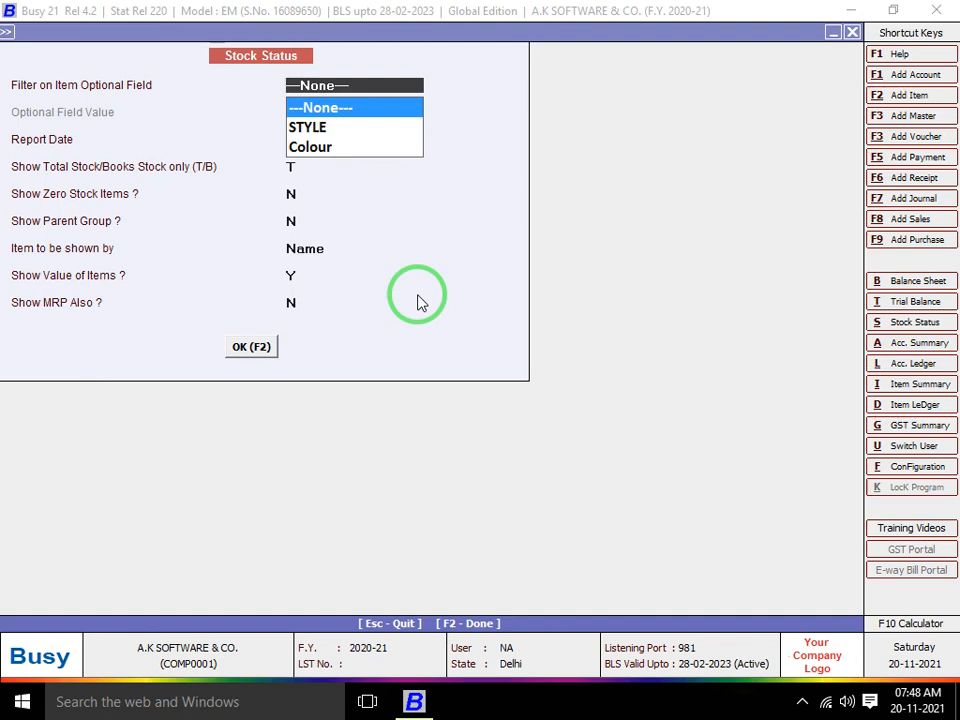
{"action": "key", "text": "Down"}
{"action": "key", "text": "Return"}
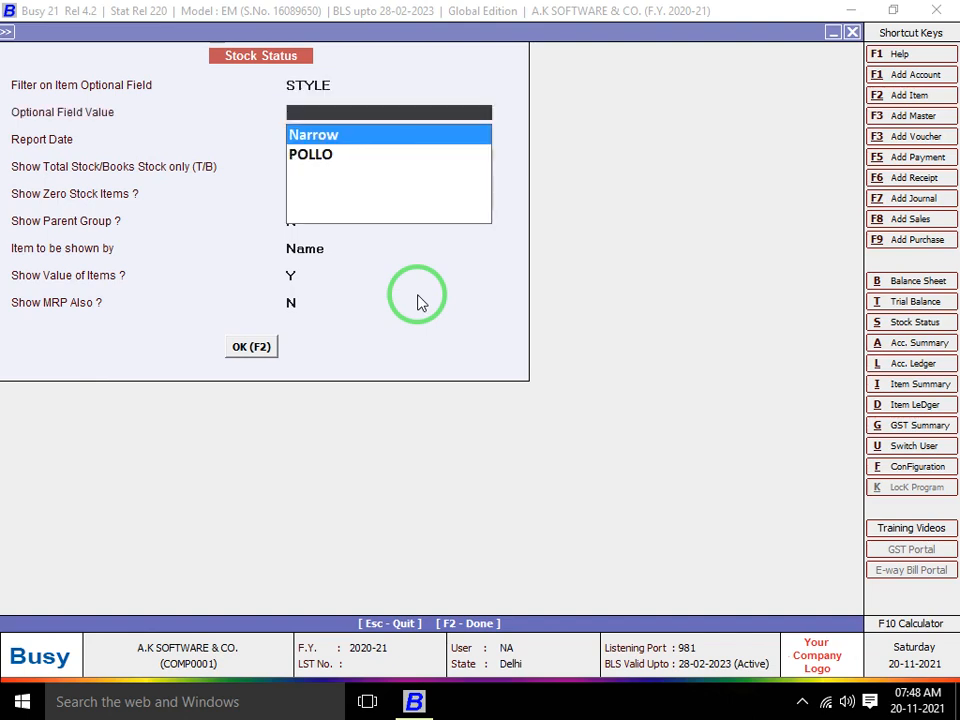
{"action": "key", "text": "Return"}
{"action": "key", "text": "Up"}
{"action": "key", "text": "Up"}
{"action": "key", "text": "Up"}
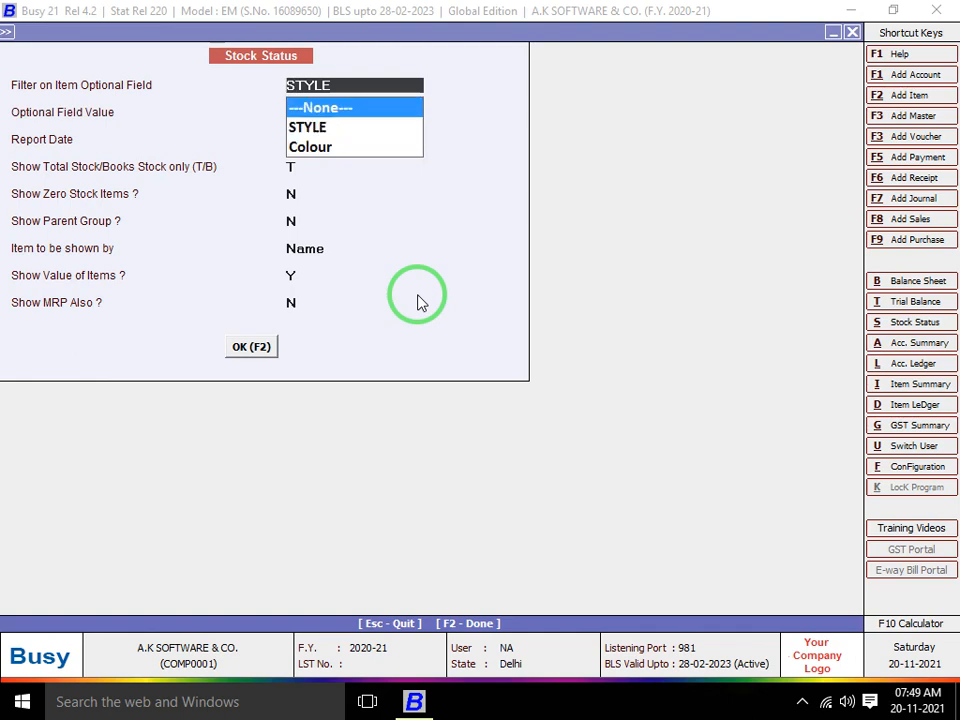
{"action": "key", "text": "Down"}
{"action": "key", "text": "Down"}
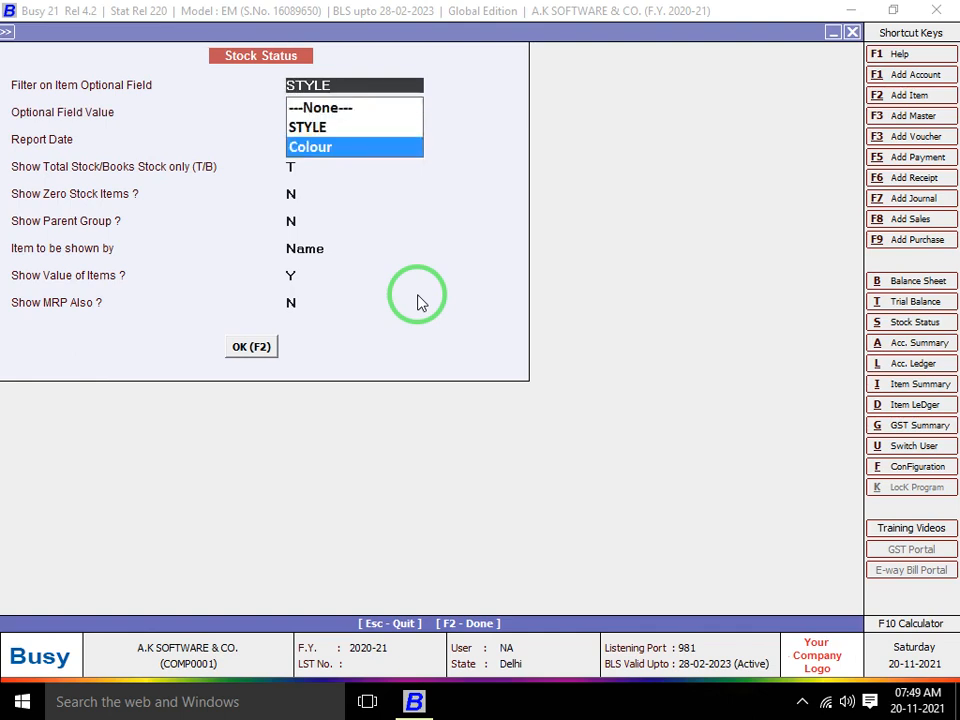
{"action": "key", "text": "Up"}
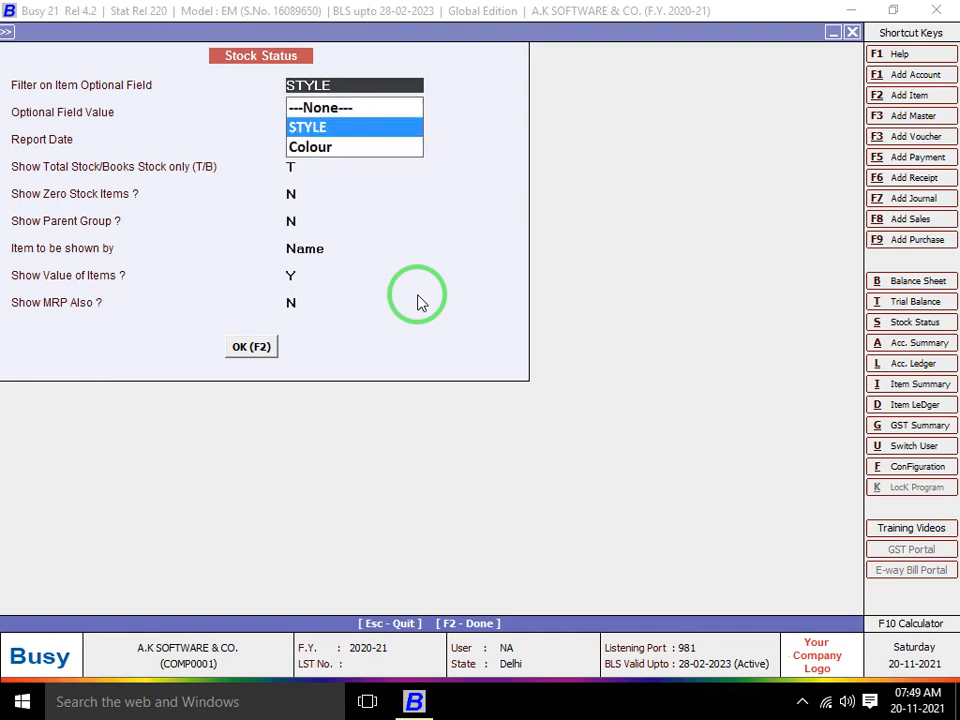
{"action": "key", "text": "Return"}
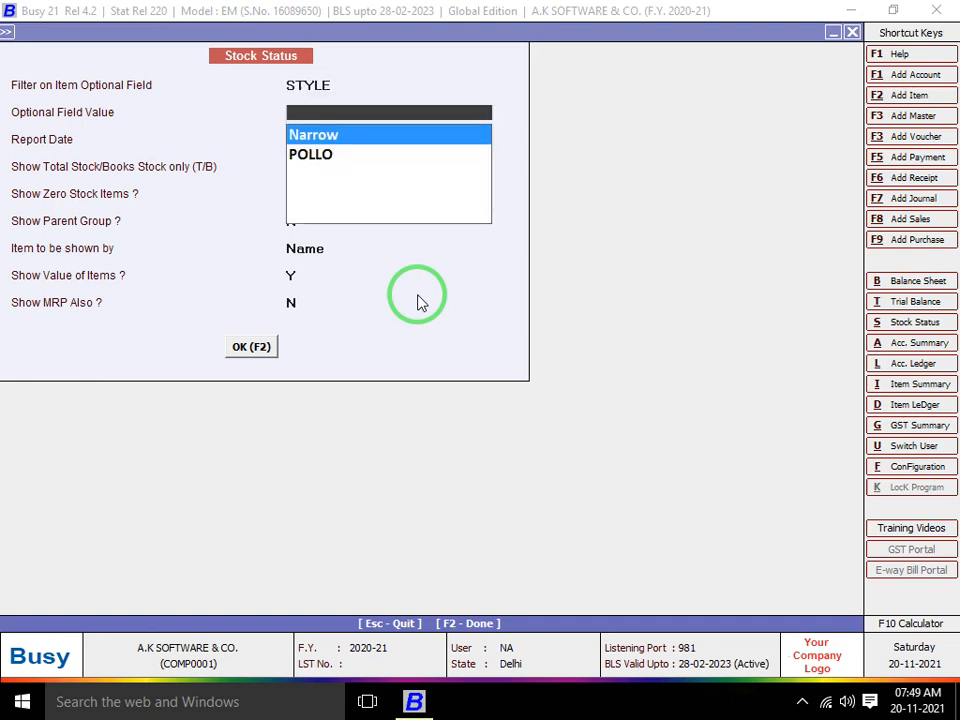
{"action": "key", "text": "Down"}
{"action": "key", "text": "Return"}
{"action": "key", "text": "Return"}
{"action": "key", "text": "Return"}
{"action": "key", "text": "Return"}
{"action": "key", "text": "Return"}
{"action": "key", "text": "Return"}
{"action": "key", "text": "Return"}
{"action": "key", "text": "Return"}
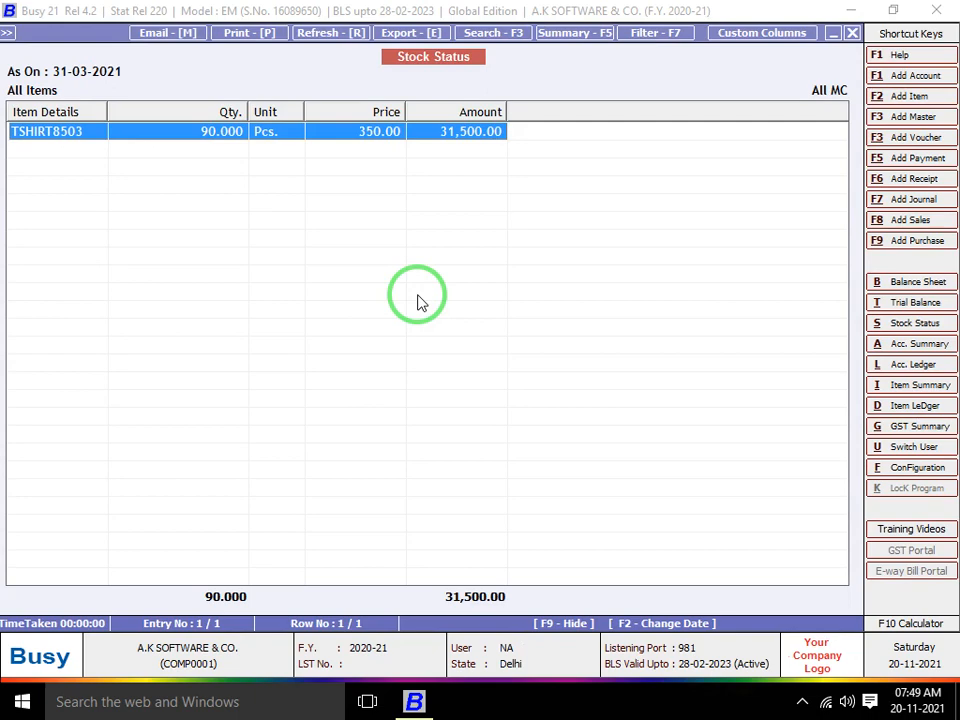
Rerun the Stock Status report with no item filter
{"action": "key", "text": "Escape"}
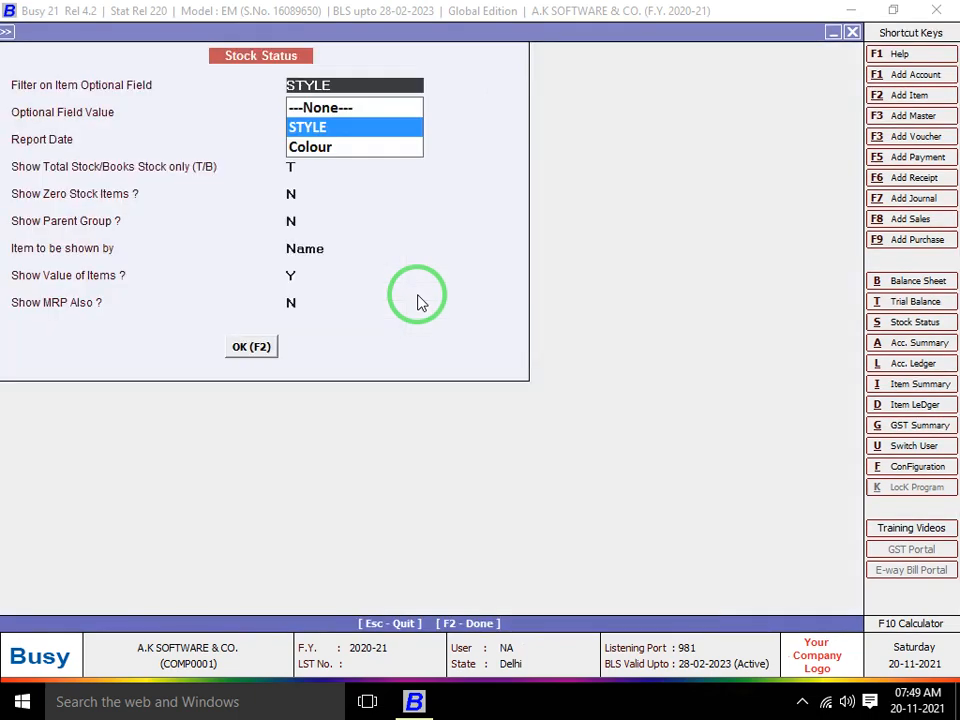
{"action": "key", "text": "Up"}
{"action": "key", "text": "Return"}
{"action": "key", "text": "Return"}
{"action": "key", "text": "Return"}
{"action": "key", "text": "Return"}
{"action": "key", "text": "Return"}
{"action": "key", "text": "Return"}
{"action": "key", "text": "Return"}
{"action": "key", "text": "Return"}
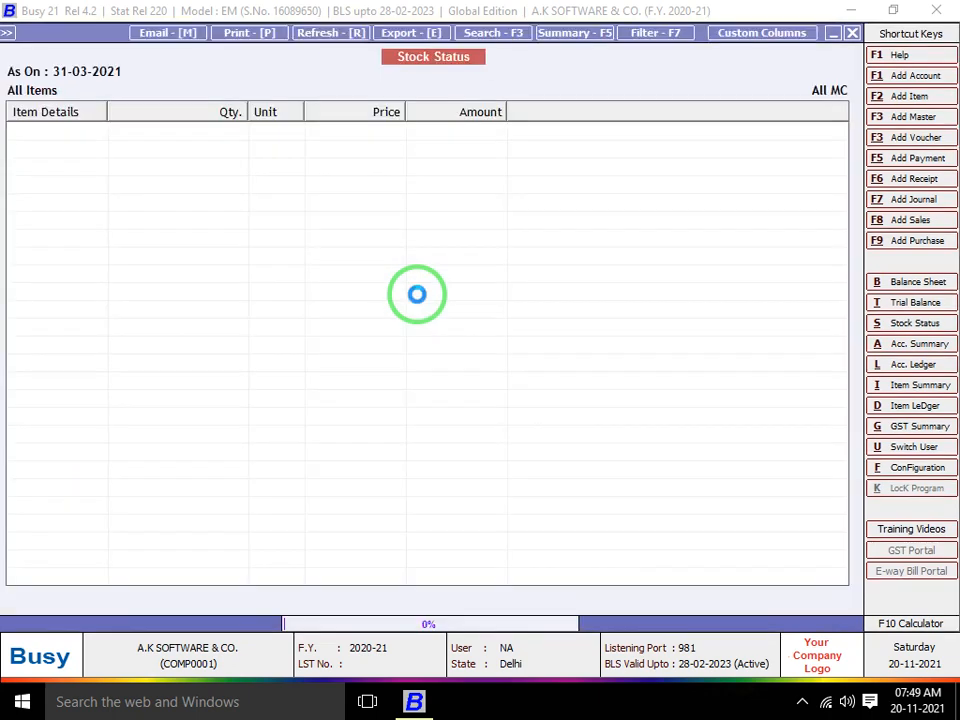
Rerun the Stock Status report filtered on Colour = RED and check the last item
{"action": "key", "text": "Escape"}
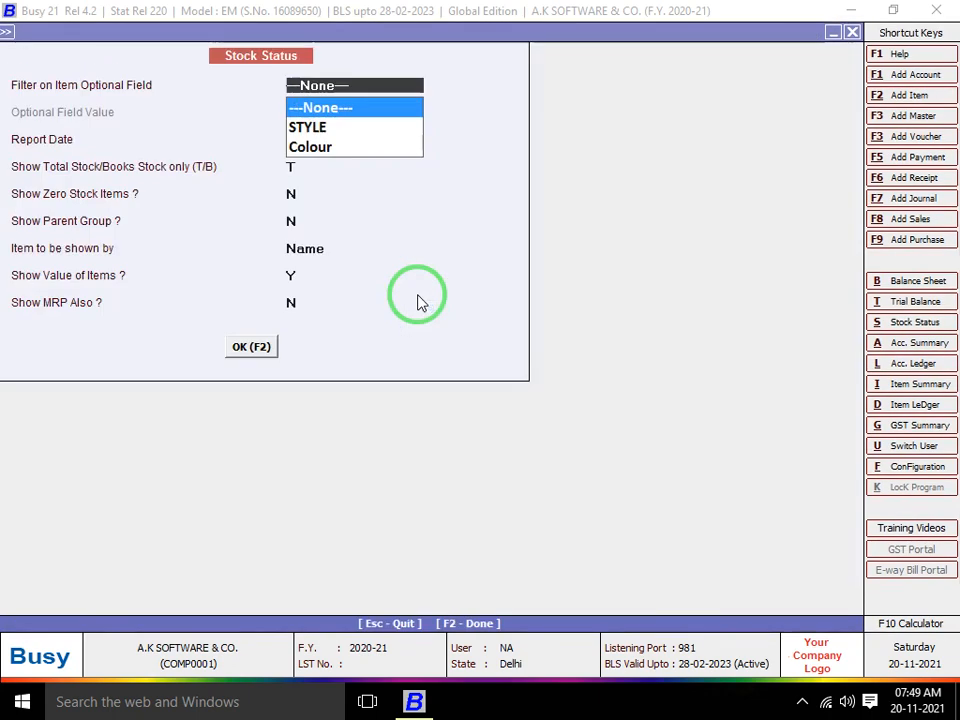
{"action": "key", "text": "Down"}
{"action": "key", "text": "Down"}
{"action": "key", "text": "Up"}
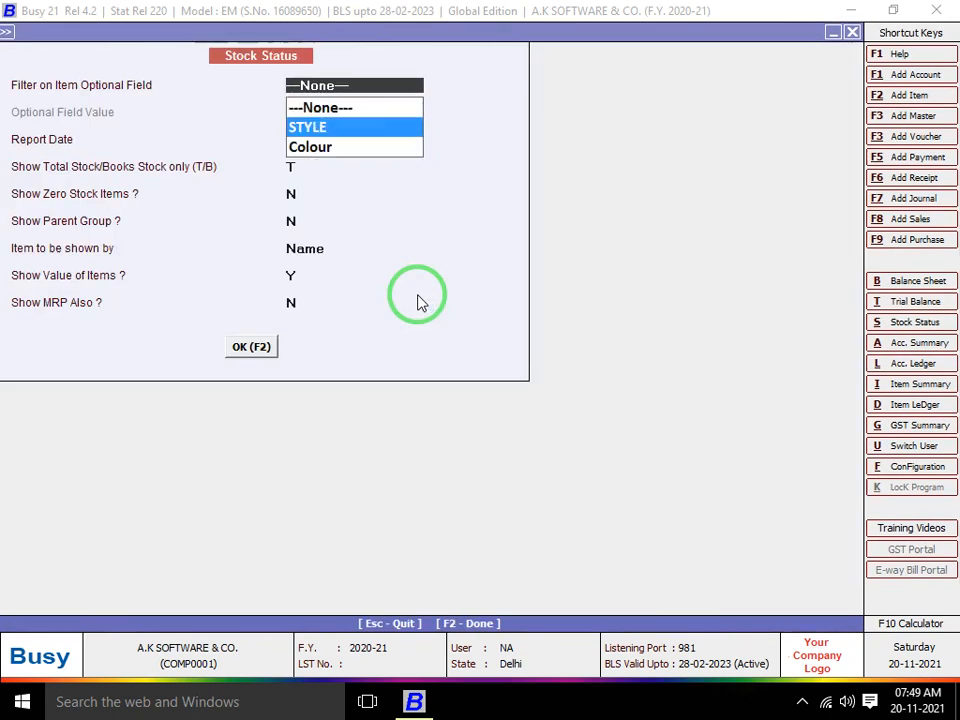
{"action": "key", "text": "Down"}
{"action": "key", "text": "Return"}
{"action": "key", "text": "Down"}
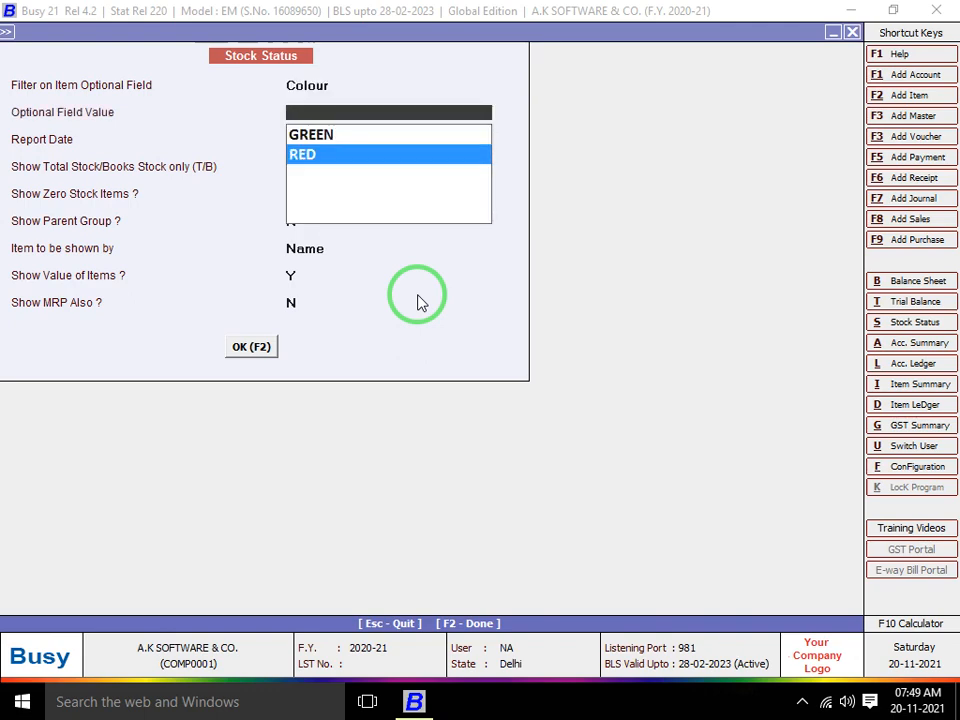
{"action": "key", "text": "Up"}
{"action": "key", "text": "Down"}
{"action": "key", "text": "Return"}
{"action": "key", "text": "Return"}
{"action": "key", "text": "Return"}
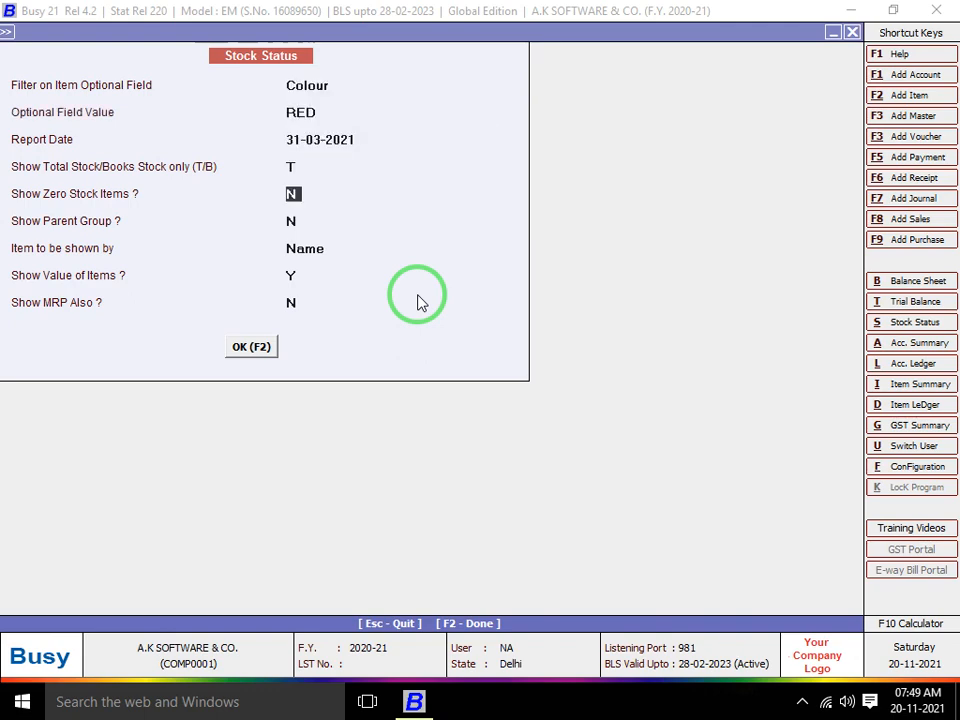
{"action": "key", "text": "F2"}
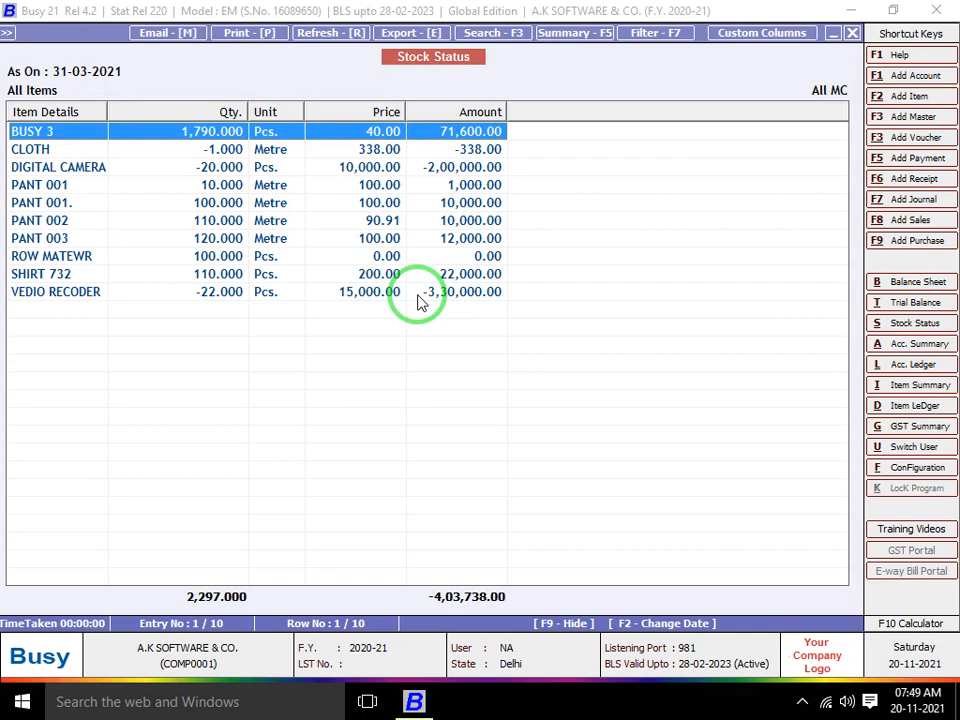
{"action": "key", "text": "Down"}
{"action": "key", "text": "Down"}
{"action": "key", "text": "Down"}
{"action": "key", "text": "Down"}
{"action": "key", "text": "Down"}
{"action": "key", "text": "Down"}
{"action": "key", "text": "Down"}
{"action": "key", "text": "Down"}
{"action": "key", "text": "Down"}
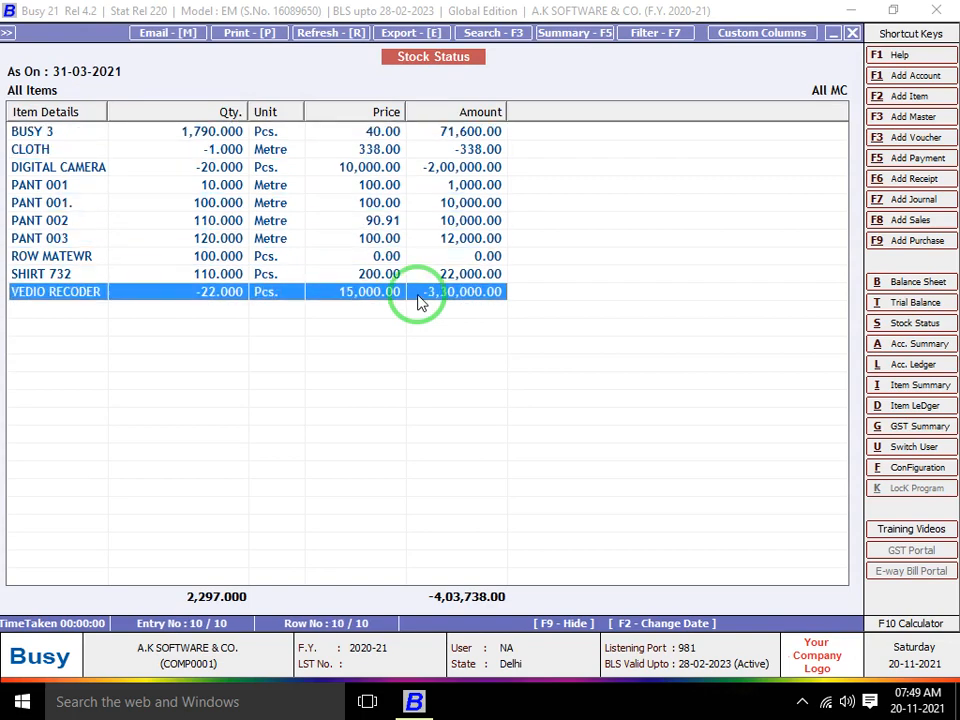
Close the stock report and open the Administration configuration list
{"action": "key", "text": "Escape"}
{"action": "key", "text": "Escape"}
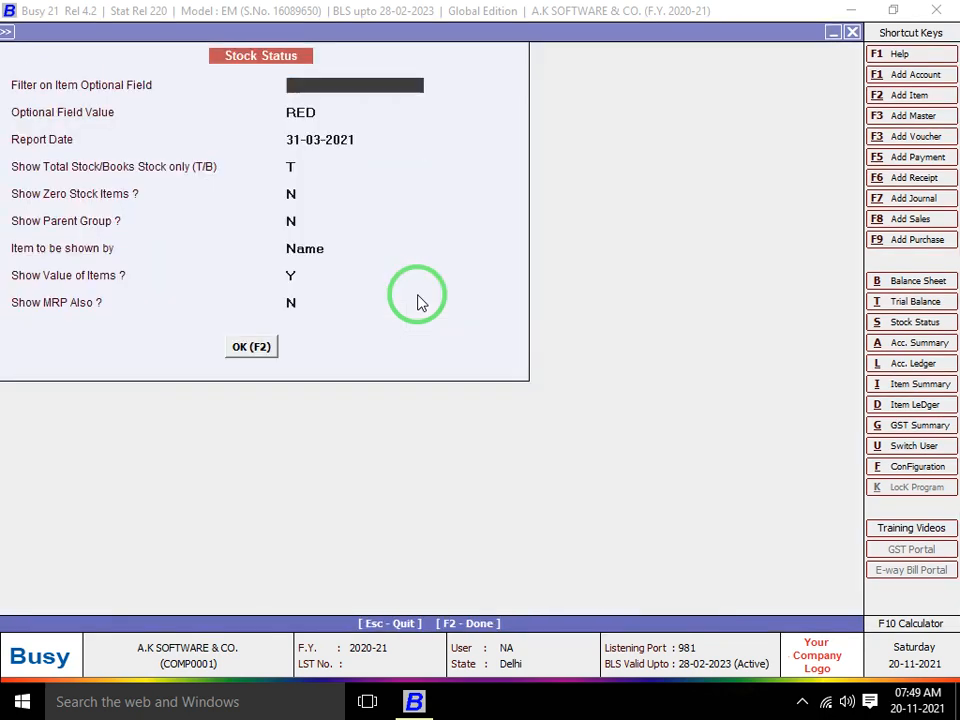
{"action": "key", "text": "Escape"}
{"action": "key", "text": "Escape"}
{"action": "key", "text": "Left"}
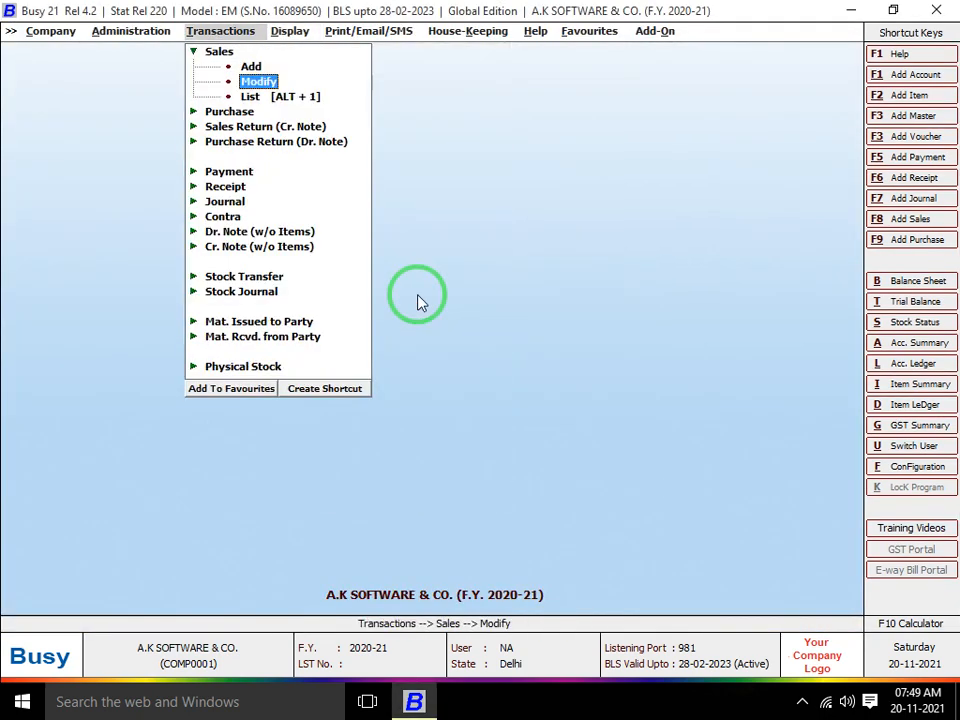
{"action": "key", "text": "Down"}
{"action": "key", "text": "Left"}
{"action": "key", "text": "Return"}
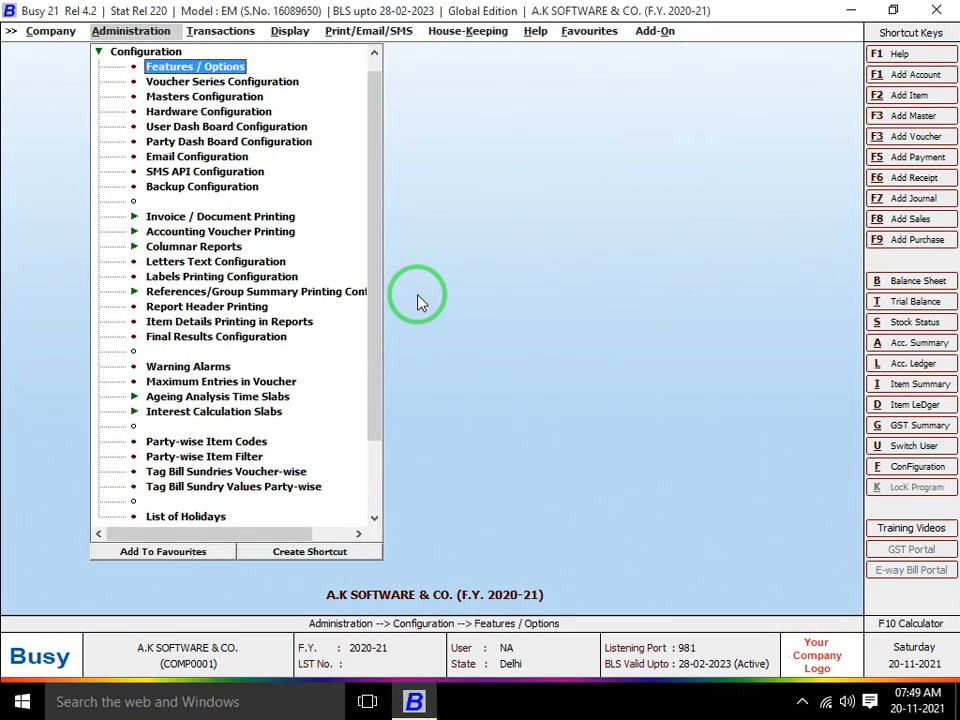
{"action": "key", "text": "Return"}
{"action": "key", "text": "Escape"}
Open Masters Configuration for the Account master type
{"action": "key", "text": "Down"}
{"action": "key", "text": "Down"}
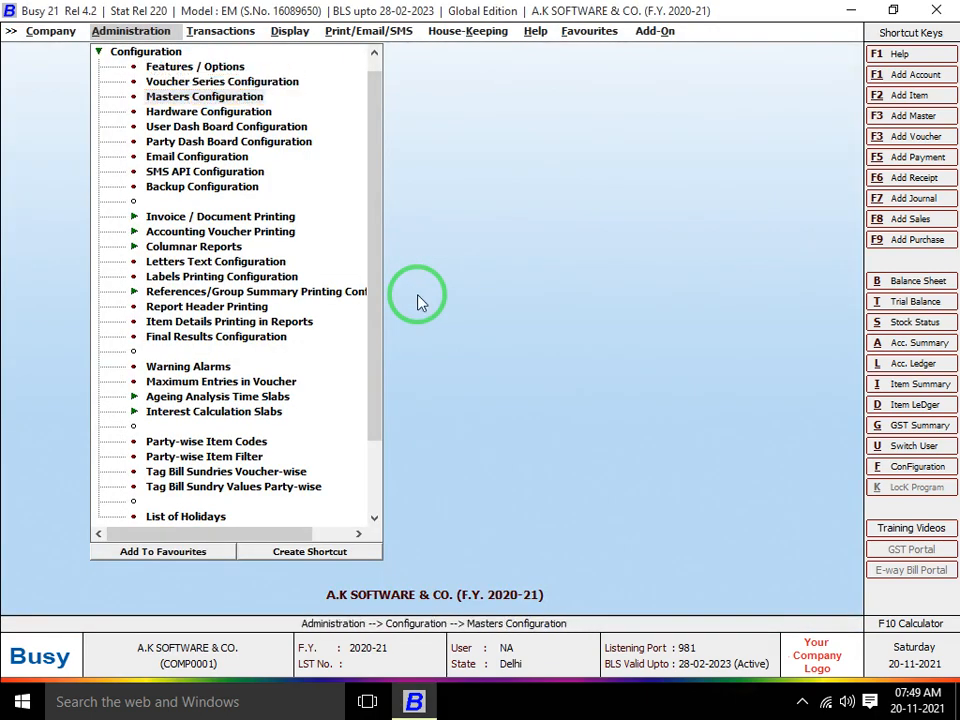
{"action": "key", "text": "Return"}
{"action": "key", "text": "Down"}
{"action": "key", "text": "Return"}
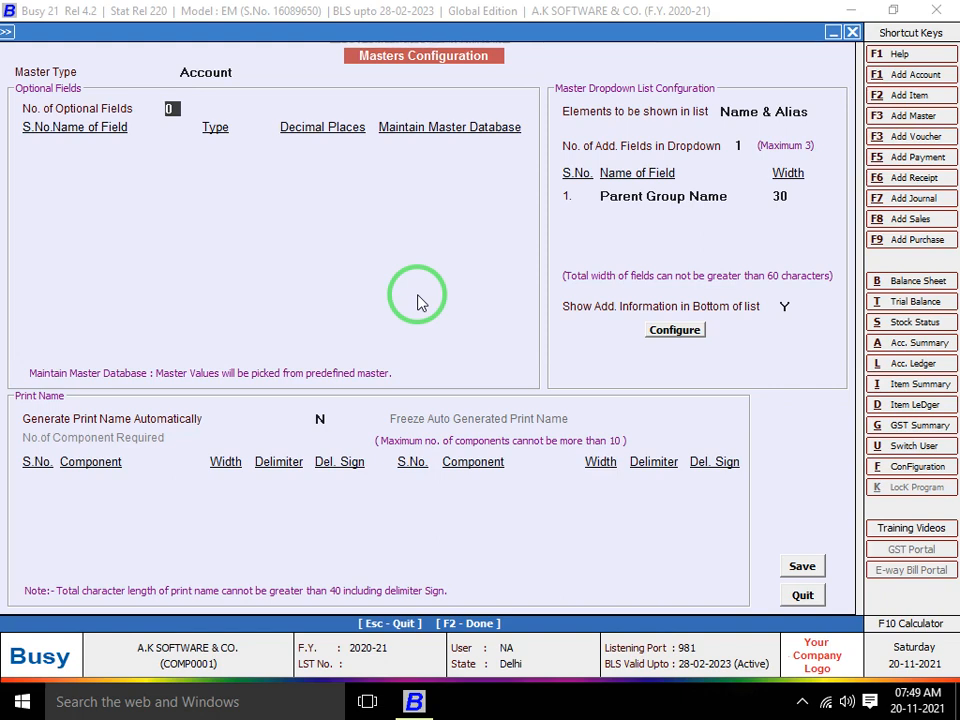
Define 3 Text optional fields for accounts: DOB, DOJ and REF NUMBER
{"action": "type", "text": "3"}
{"action": "key", "text": "Return"}
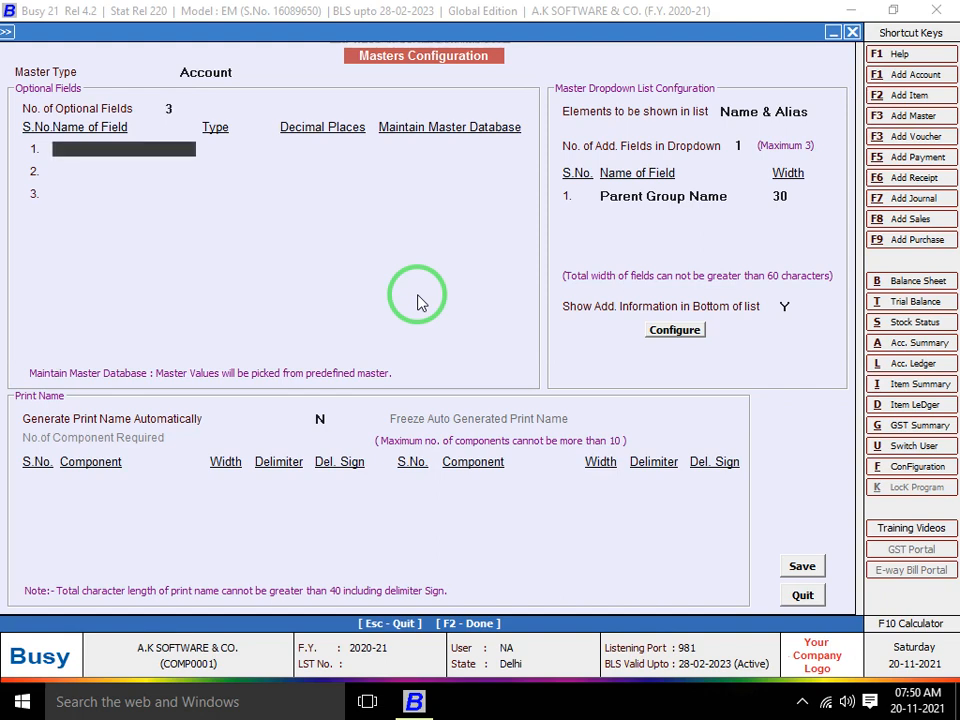
{"action": "type", "text": "D"}
{"action": "type", "text": "\\"}
{"action": "key", "text": "BackSpace"}
{"action": "key", "text": "BackSpace"}
{"action": "type", "text": "DOB"}
{"action": "key", "text": "Return"}
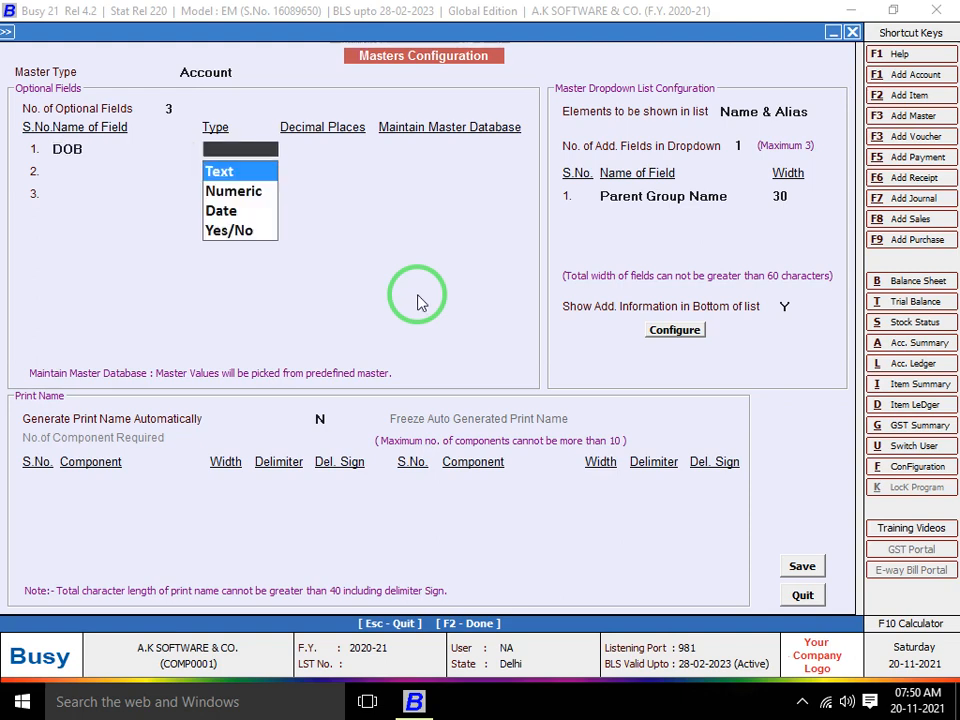
{"action": "key", "text": "Return"}
{"action": "key", "text": "Return"}
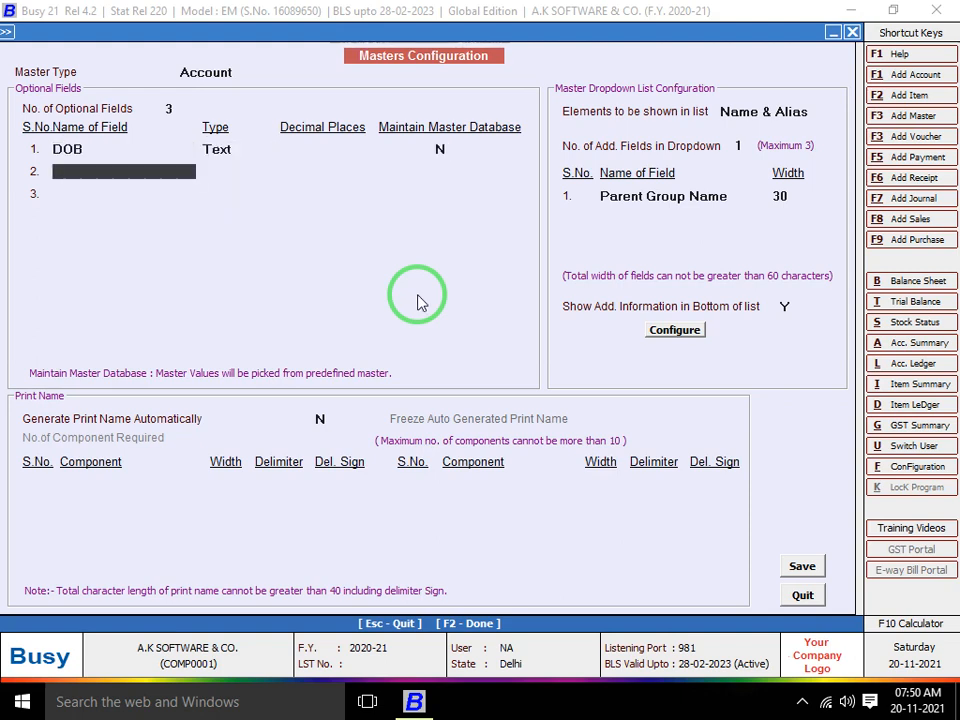
{"action": "type", "text": "DOJ"}
{"action": "key", "text": "Return"}
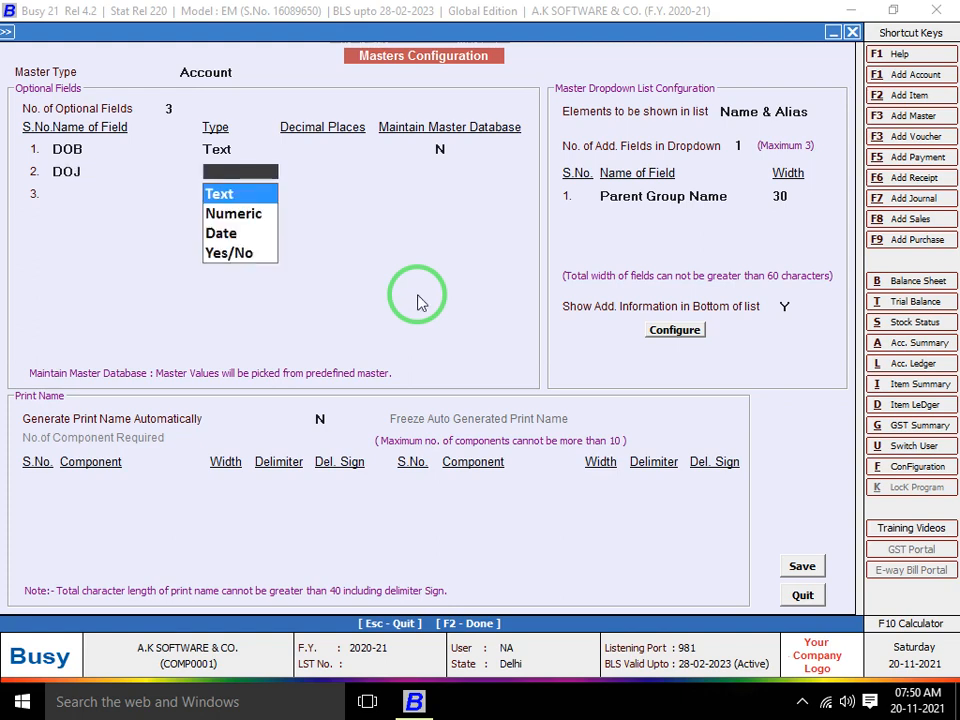
{"action": "key", "text": "Return"}
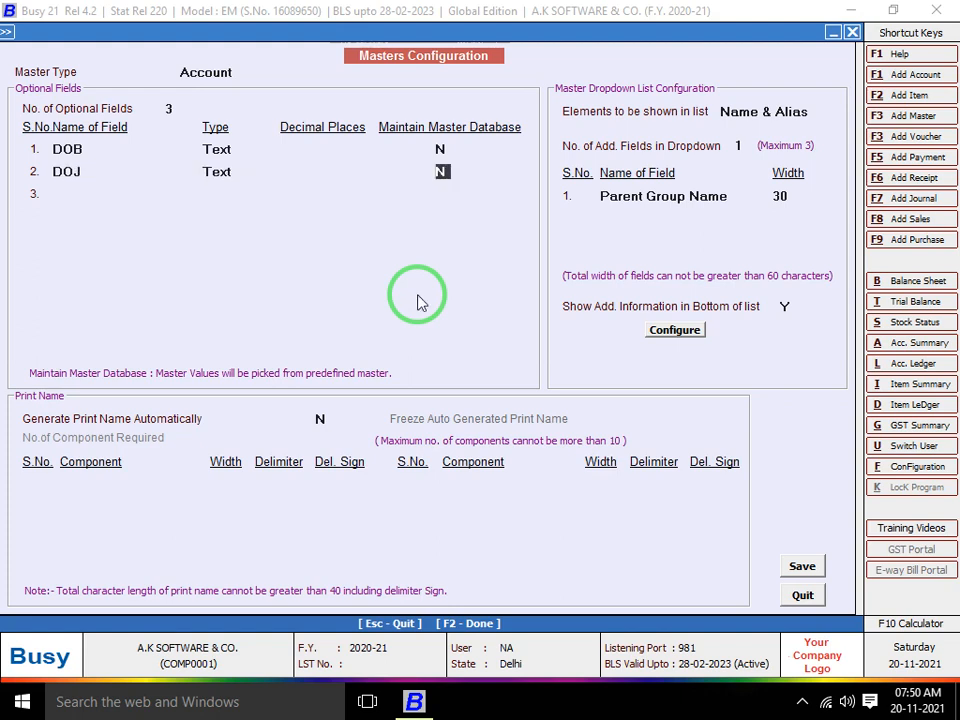
{"action": "key", "text": "Return"}
{"action": "type", "text": "RE"}
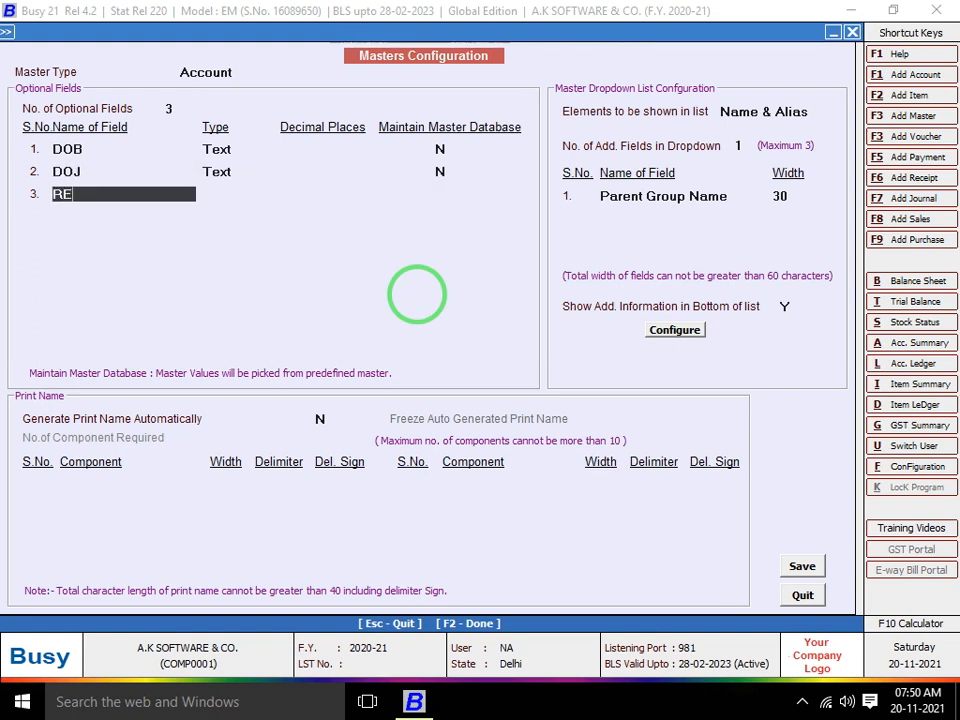
{"action": "type", "text": "F NUMBER"}
{"action": "key", "text": "Return"}
{"action": "key", "text": "Return"}
{"action": "key", "text": "Return"}
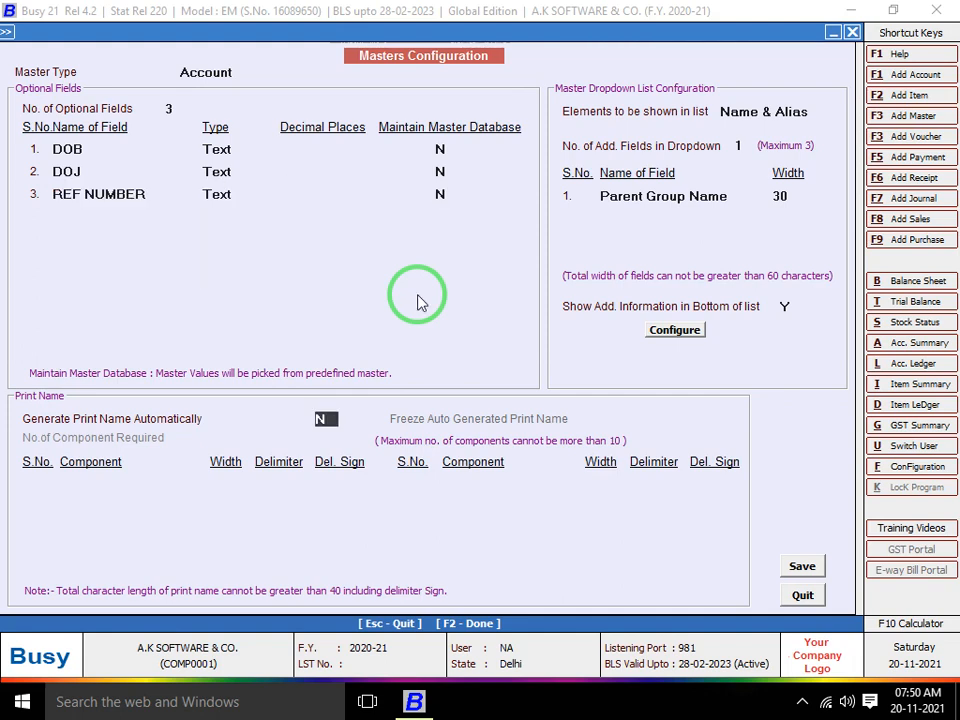
Set 2 extra dropdown fields, the first being Current Balance with width 20
{"action": "left_click", "coordinate": [741, 145]}
{"action": "key", "text": "BackSpace"}
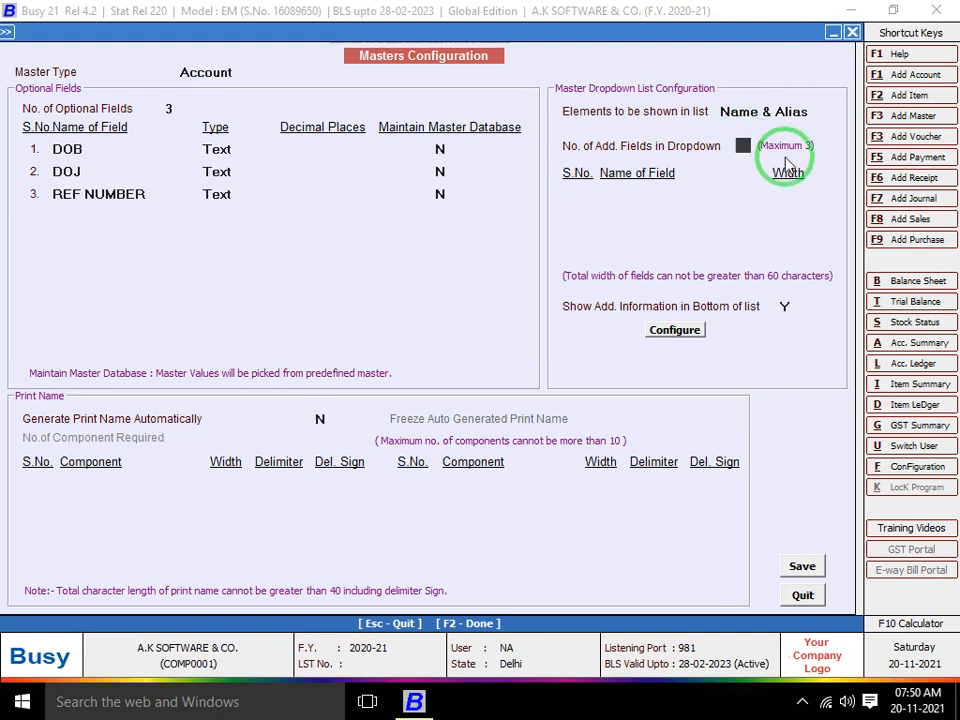
{"action": "type", "text": "2"}
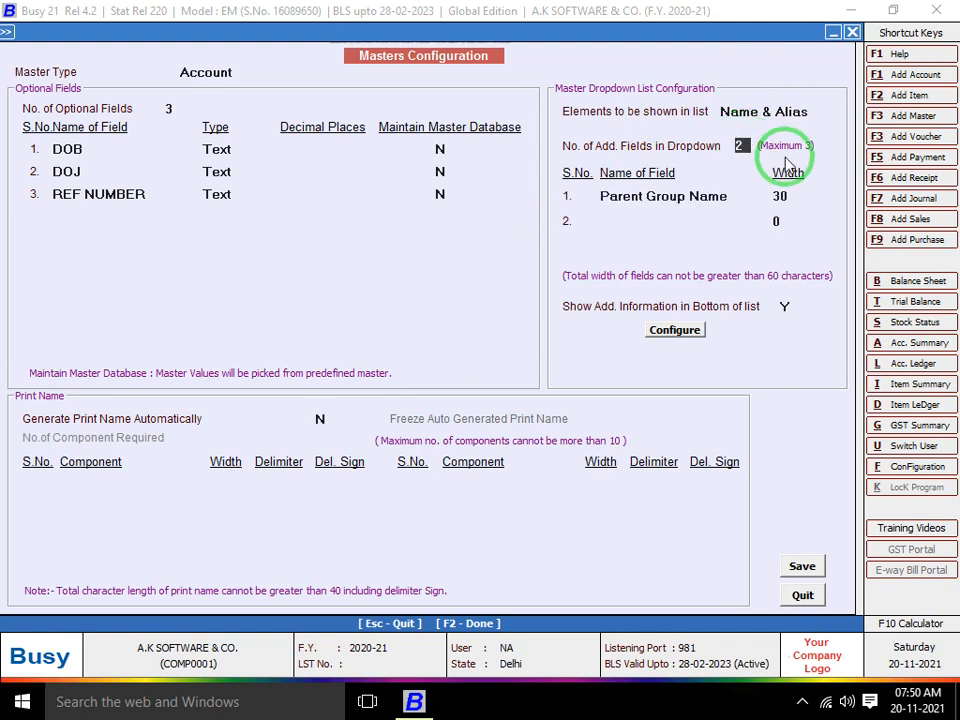
{"action": "key", "text": "Return"}
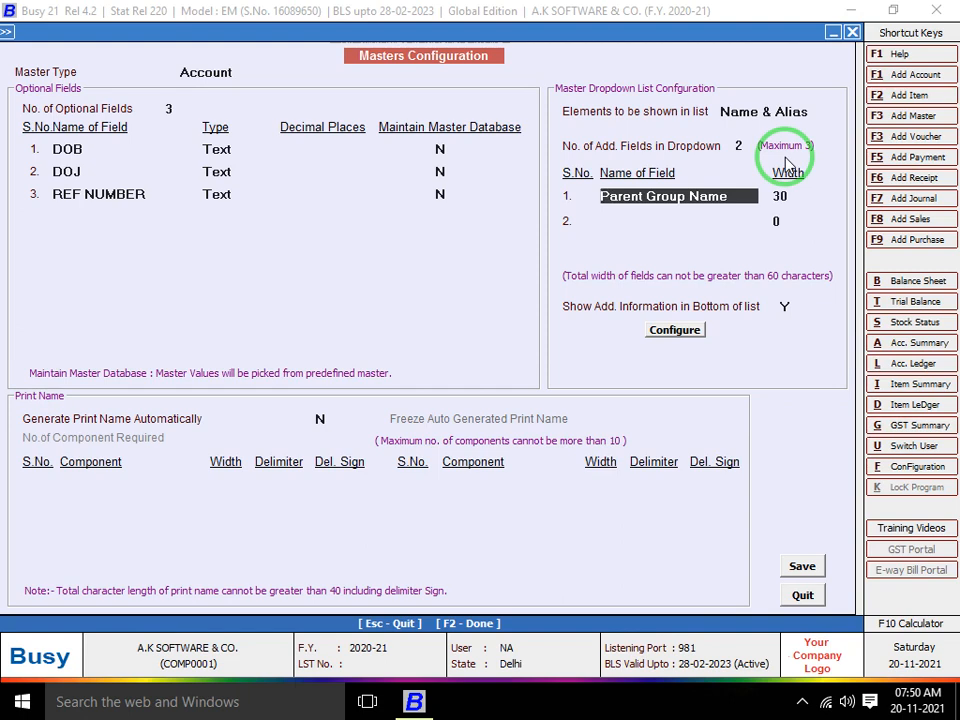
{"action": "type", "text": "cu"}
{"action": "key", "text": "Return"}
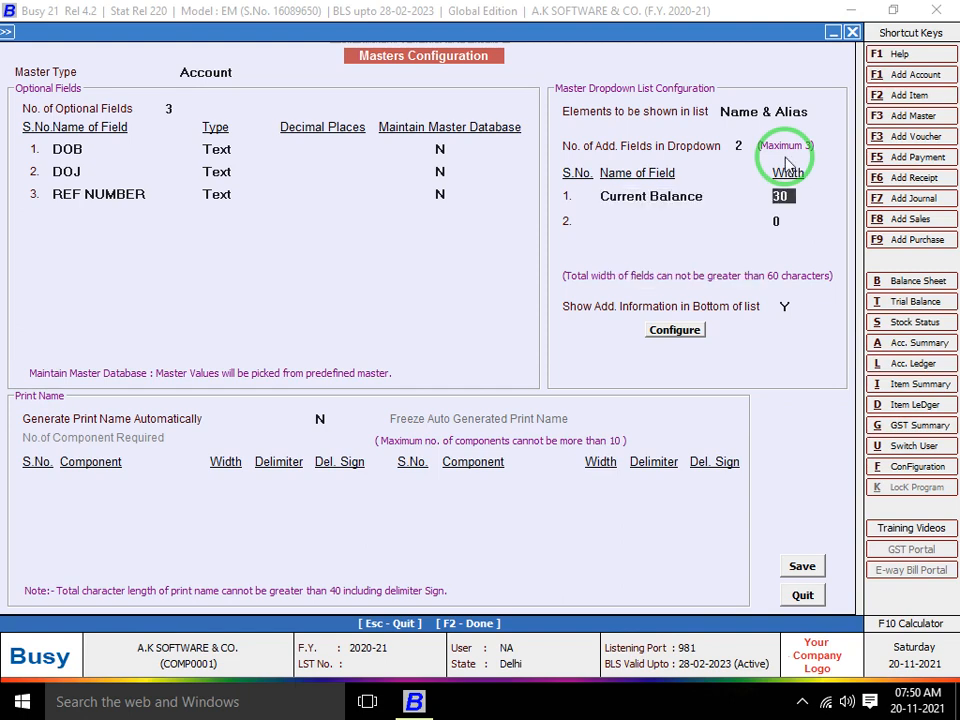
{"action": "type", "text": "1"}
{"action": "key", "text": "BackSpace"}
{"action": "type", "text": "20"}
{"action": "key", "text": "Return"}
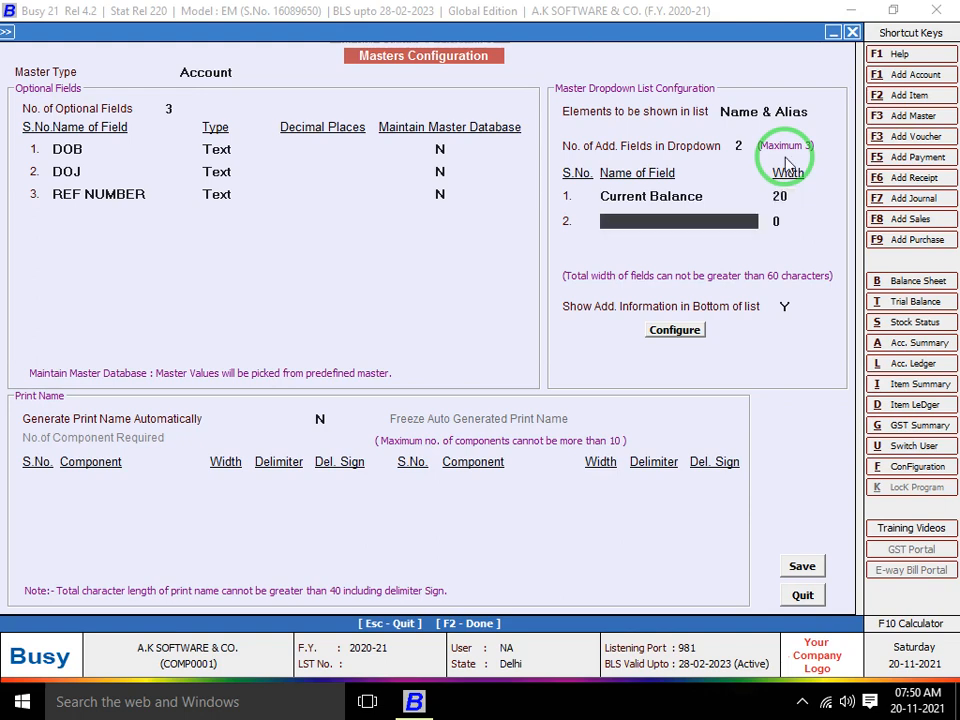
Add Parent Group Name as the second dropdown field with width 20
{"action": "type", "text": "pa"}
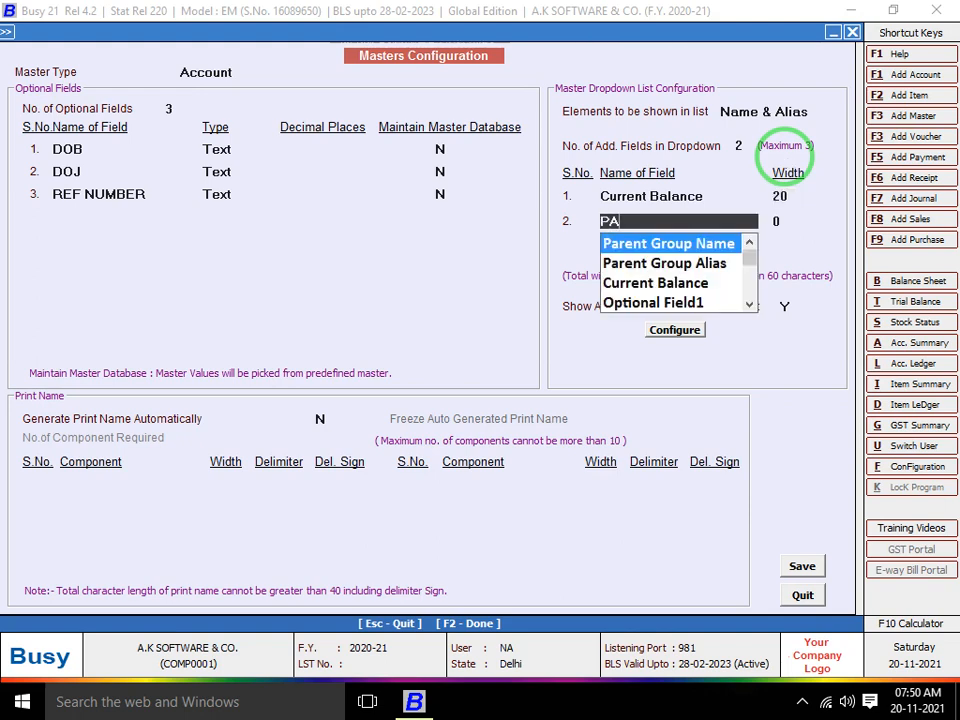
{"action": "key", "text": "Down"}
{"action": "key", "text": "Up"}
{"action": "key", "text": "Return"}
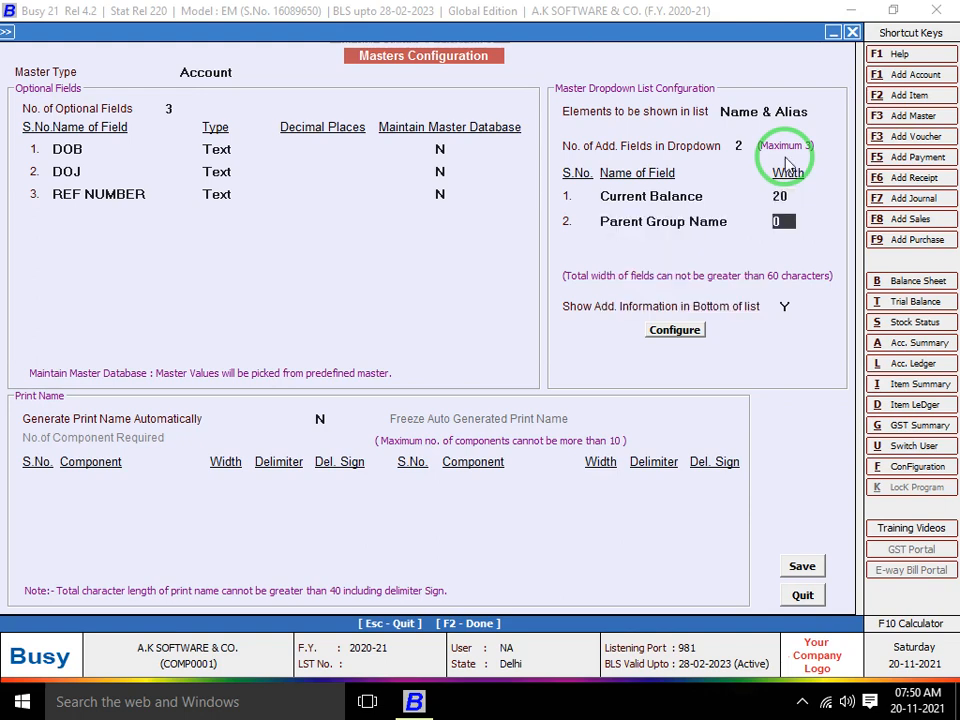
{"action": "type", "text": "20"}
{"action": "key", "text": "Return"}
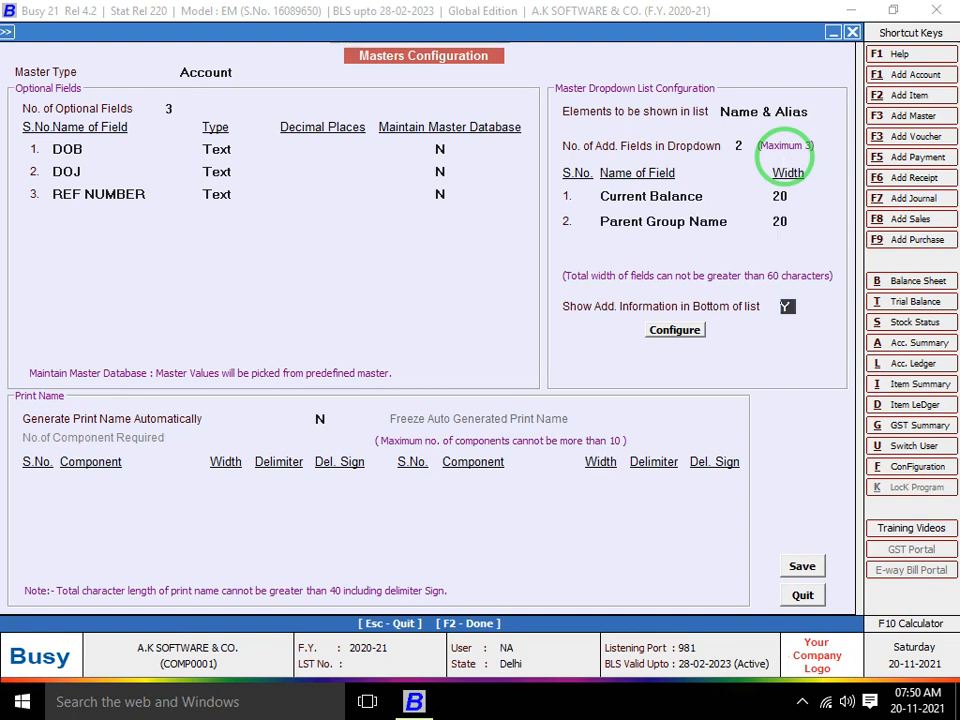
Save the masters configuration and regenerate the help files
{"action": "key", "text": "Return"}
{"action": "key", "text": "Return"}
{"action": "key", "text": "Return"}
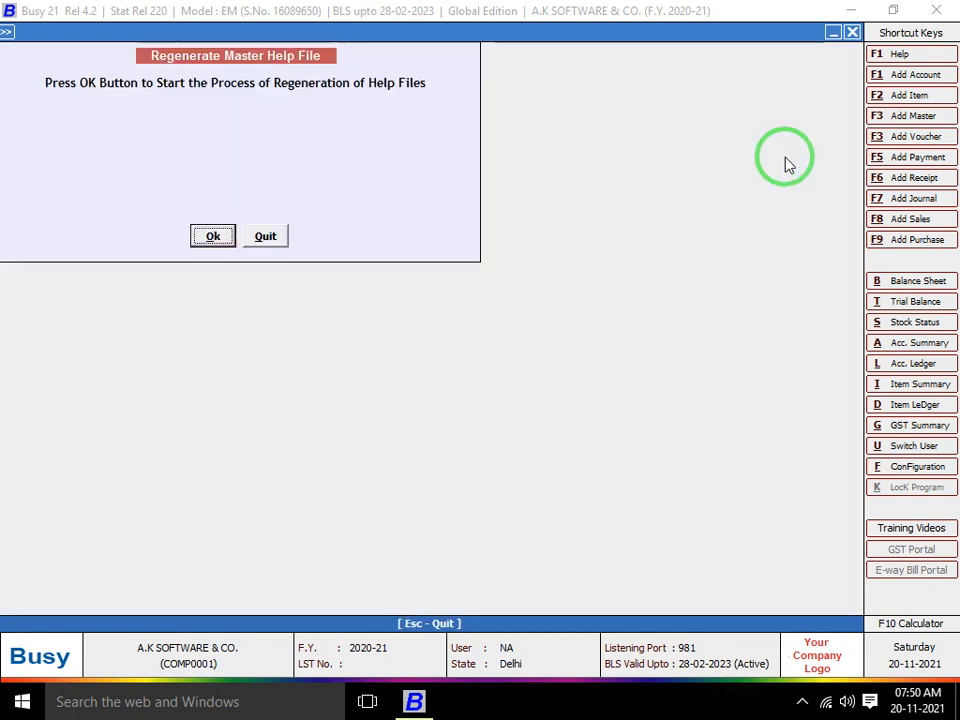
{"action": "key", "text": "Return"}
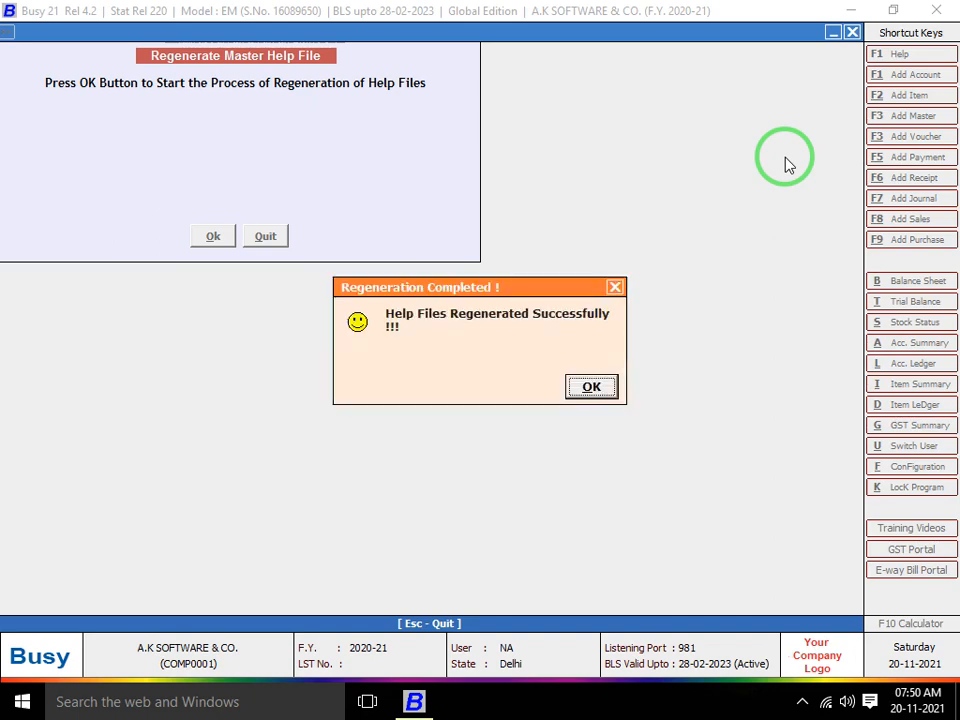
{"action": "key", "text": "Return"}
{"action": "key", "text": "Escape"}
{"action": "key", "text": "Escape"}
{"action": "key", "text": "Right"}
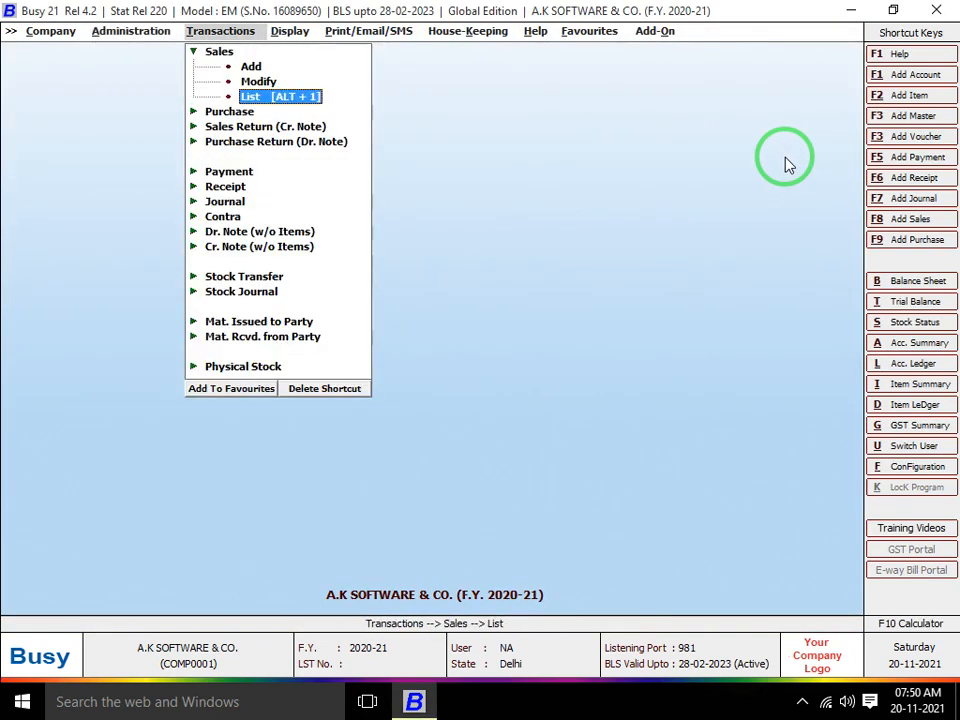
Start a new Main-series sales voucher and create a new party account from its party list
{"action": "key", "text": "Up"}
{"action": "key", "text": "Up"}
{"action": "key", "text": "Return"}
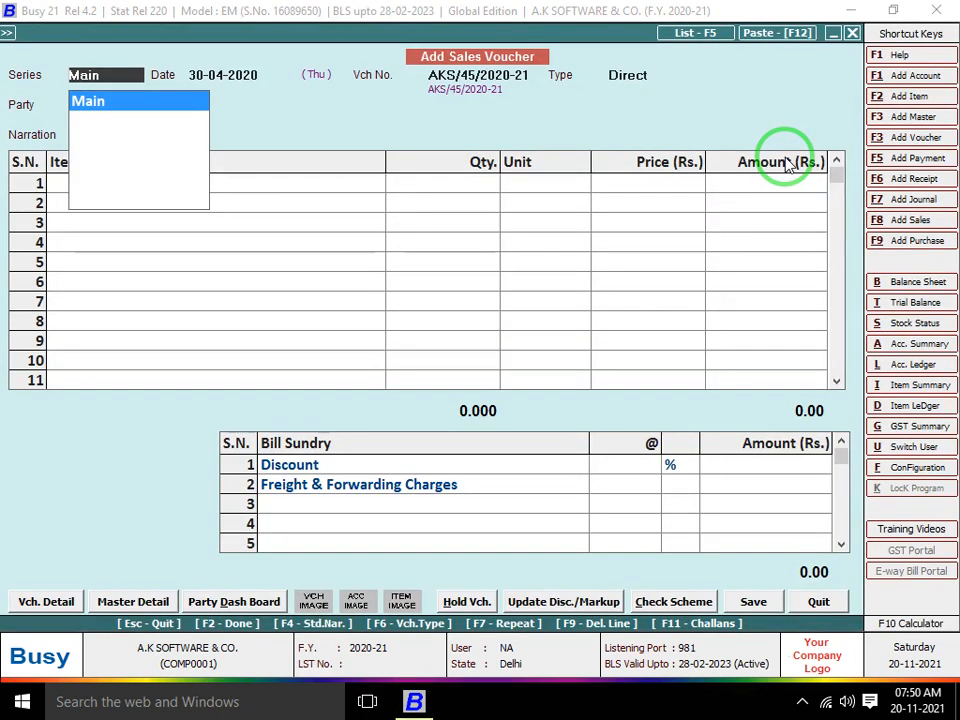
{"action": "key", "text": "Return"}
{"action": "key", "text": "Return"}
{"action": "key", "text": "Return"}
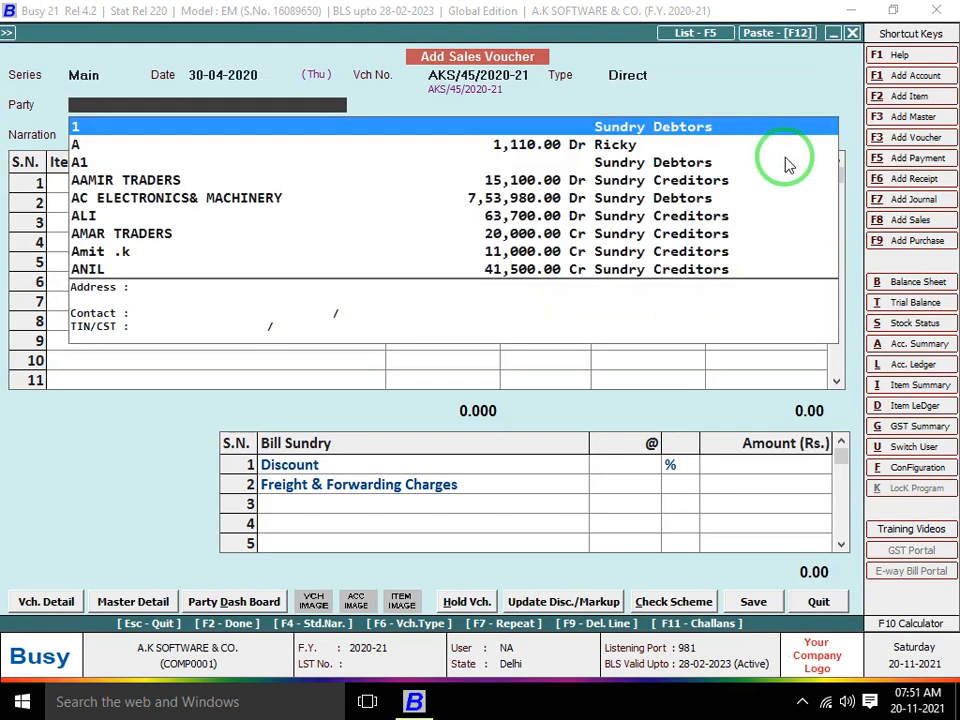
{"action": "key", "text": "Down"}
{"action": "key", "text": "Down"}
{"action": "key", "text": "Down"}
{"action": "key", "text": "Down"}
{"action": "key", "text": "Down"}
{"action": "key", "text": "Down"}
{"action": "key", "text": "Down"}
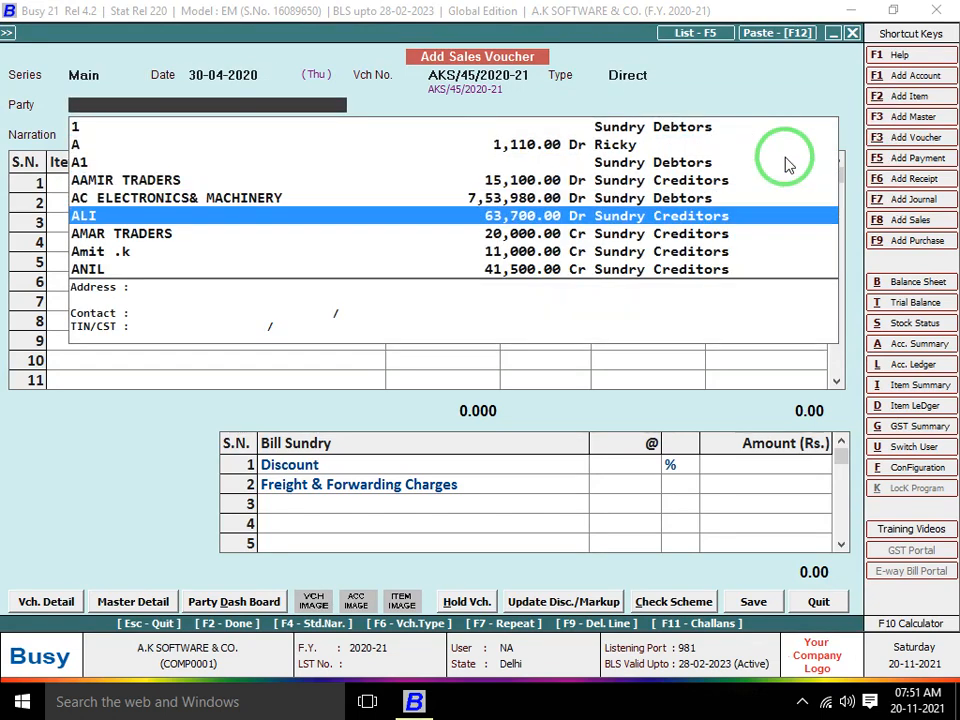
{"action": "key", "text": "Down"}
{"action": "key", "text": "Down"}
{"action": "key", "text": "Down"}
{"action": "key", "text": "Down"}
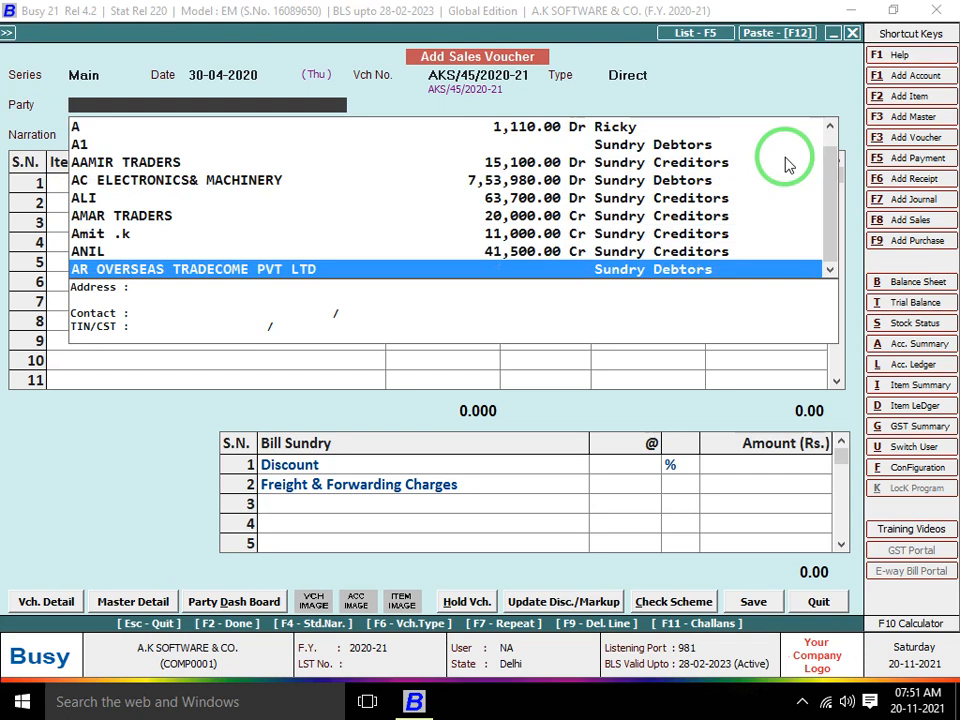
{"action": "key", "text": "Down"}
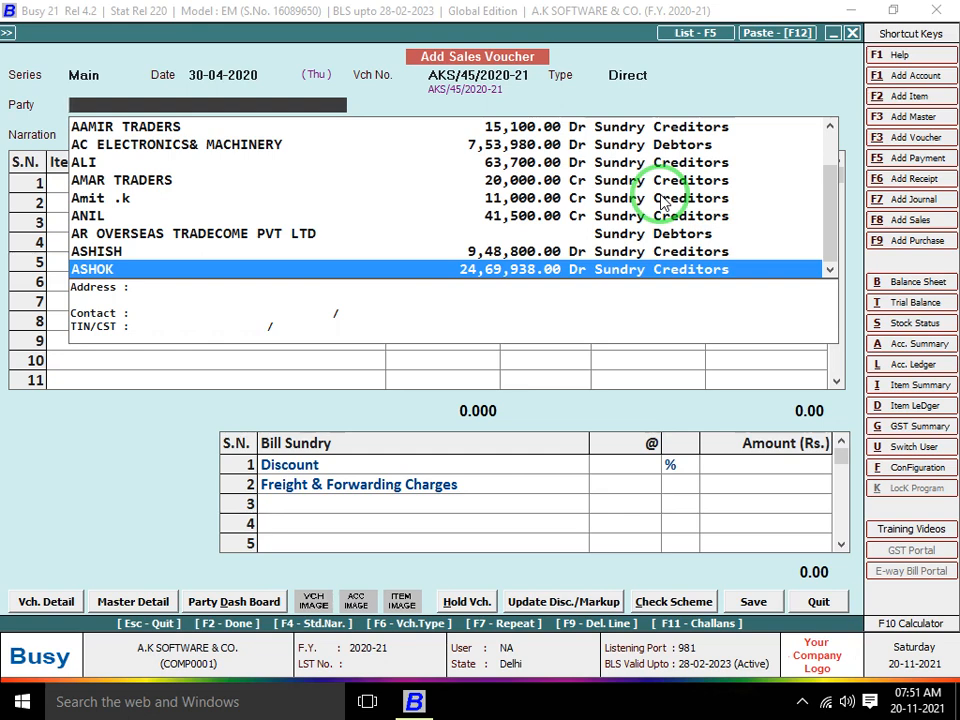
{"action": "key", "text": "F3"}
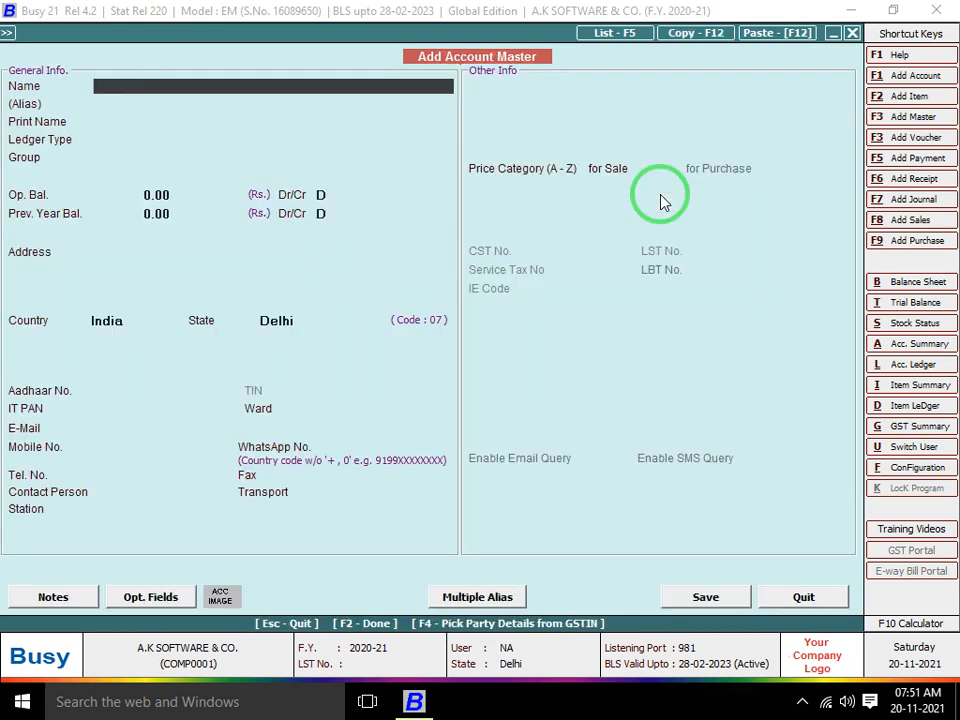
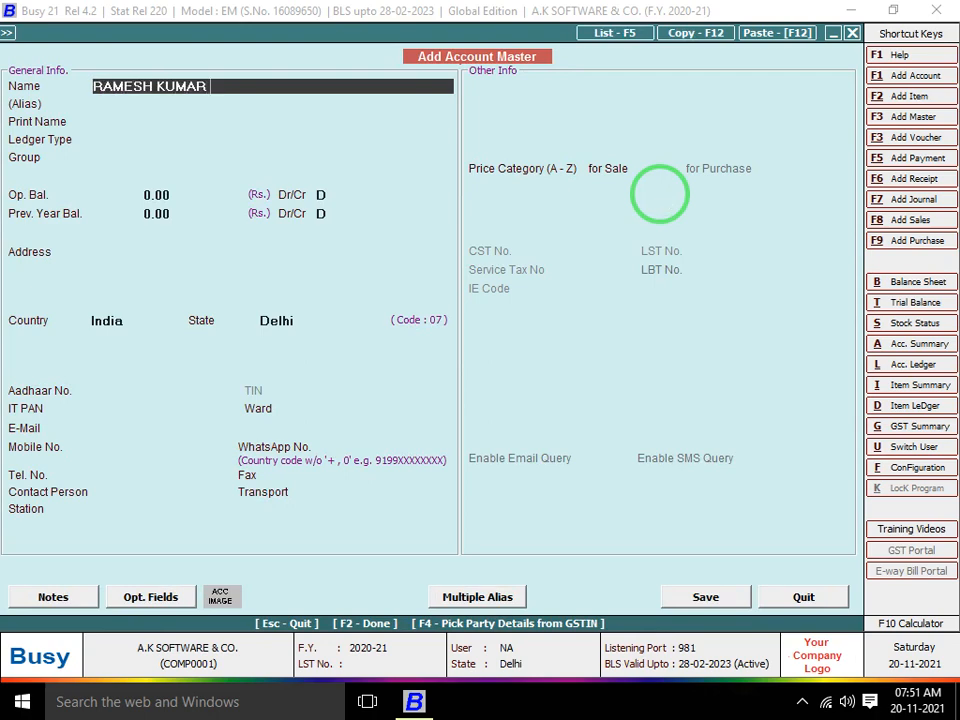
Enter the party's full name as a General Ledger account in Sundry Debtors
{"action": "key", "text": "Return"}
{"action": "key", "text": "Return"}
{"action": "key", "text": "Down"}
{"action": "key", "text": "Up"}
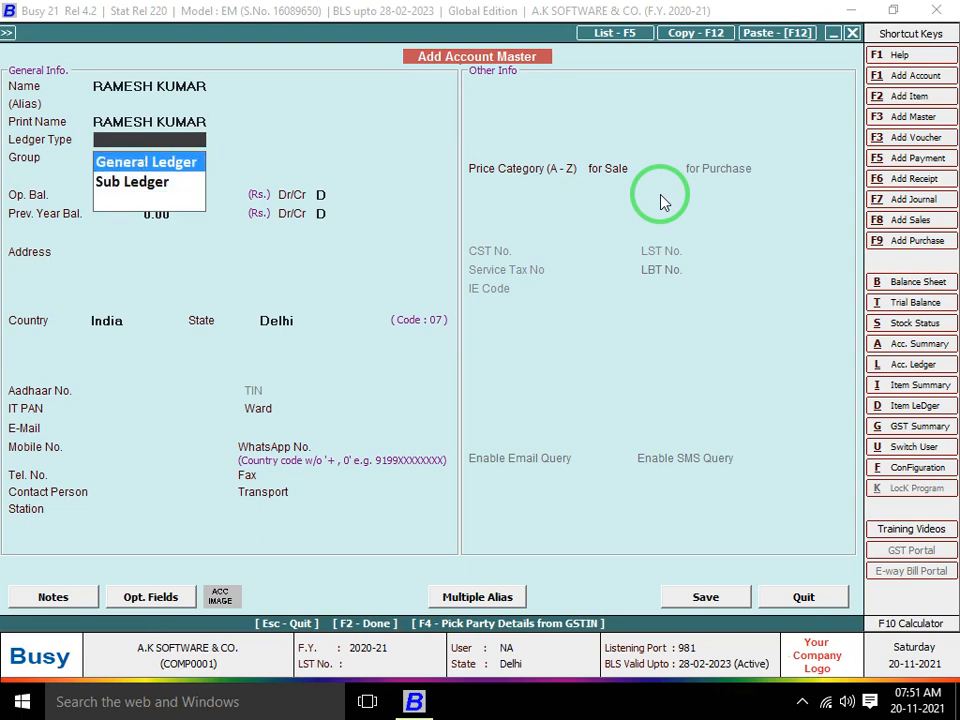
{"action": "key", "text": "Return"}
{"action": "type", "text": "SUN"}
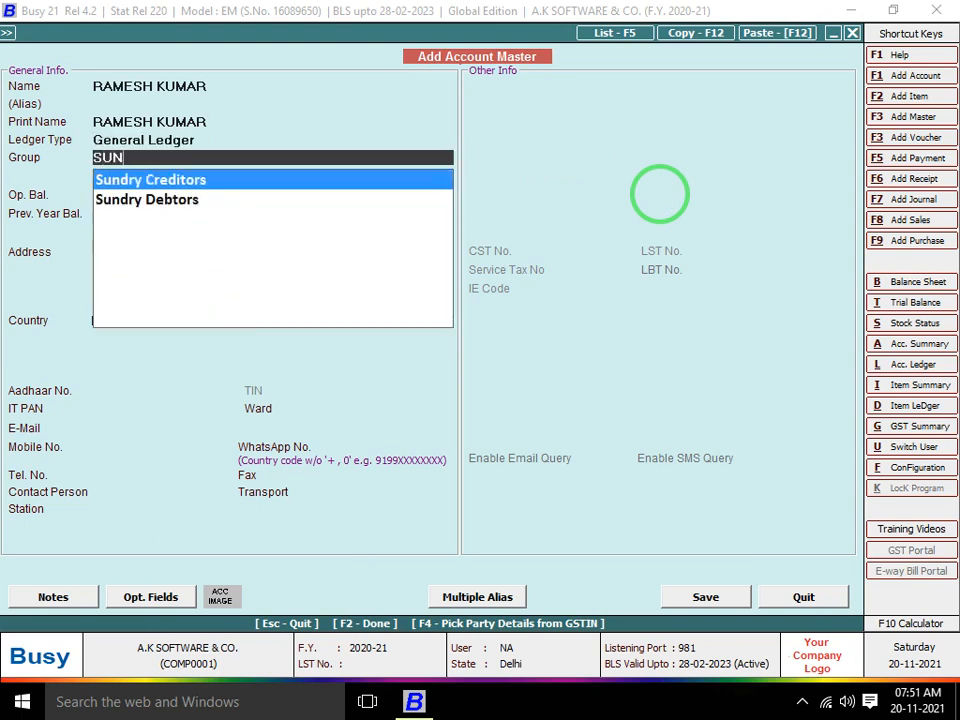
{"action": "key", "text": "Down"}
{"action": "key", "text": "Return"}
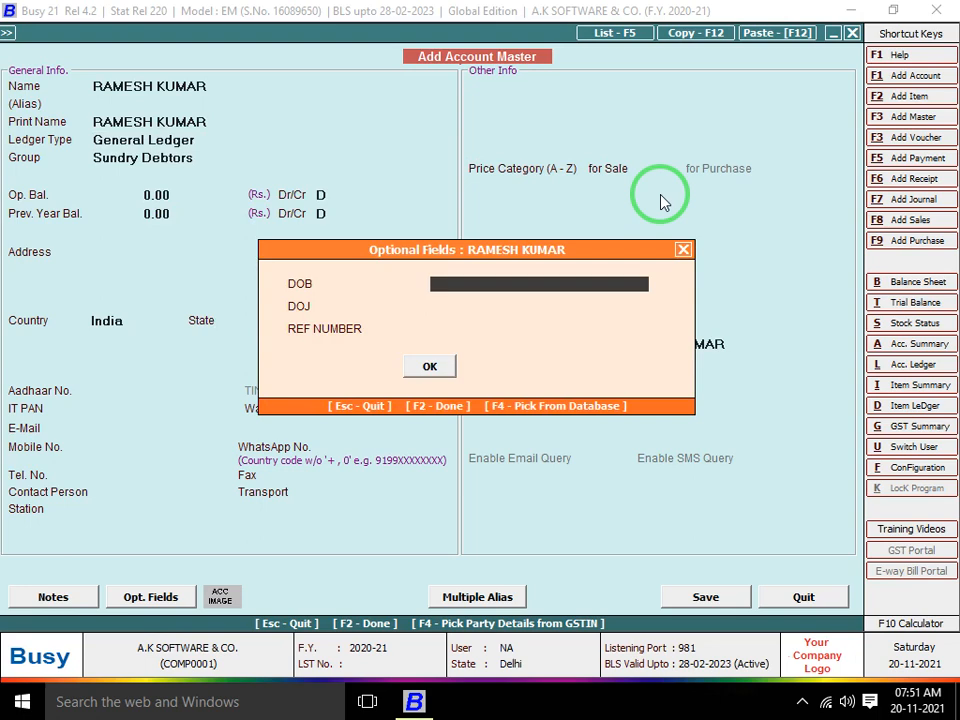
Leave optional fields blank and the opening and previous-year balances at zero
{"action": "key", "text": "Return"}
{"action": "key", "text": "Return"}
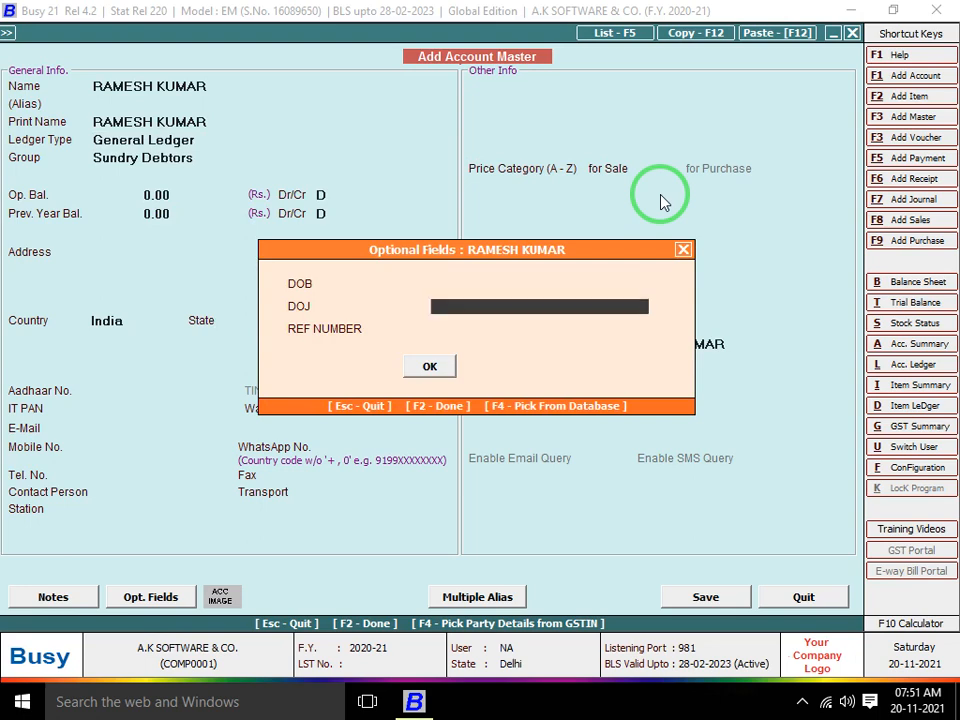
{"action": "key", "text": "Return"}
{"action": "key", "text": "Return"}
{"action": "key", "text": "Return"}
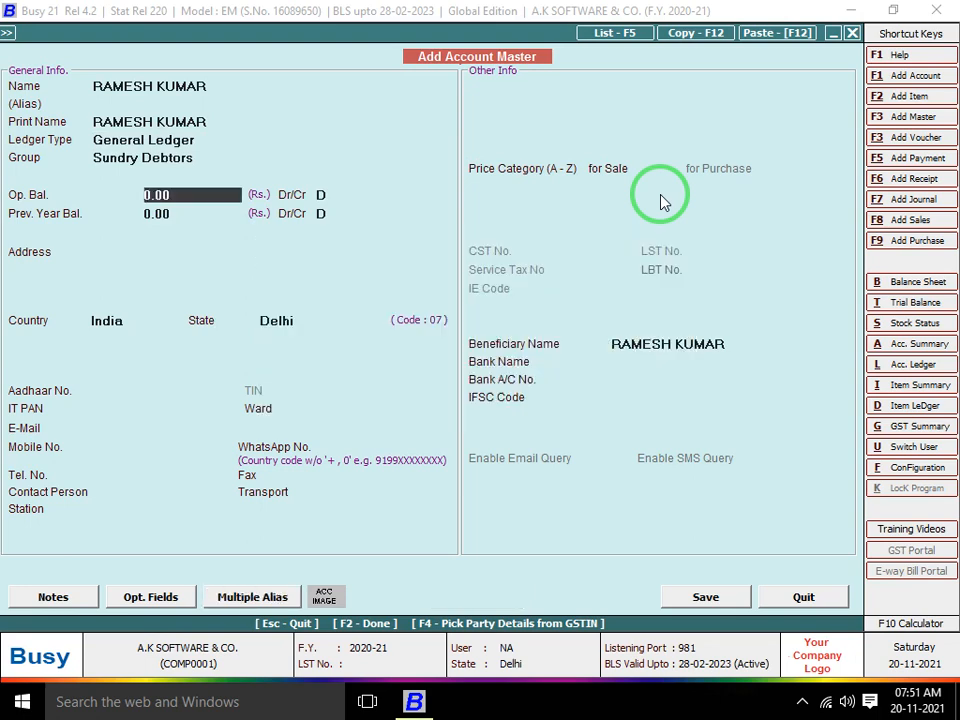
{"action": "key", "text": "Return"}
{"action": "key", "text": "Return"}
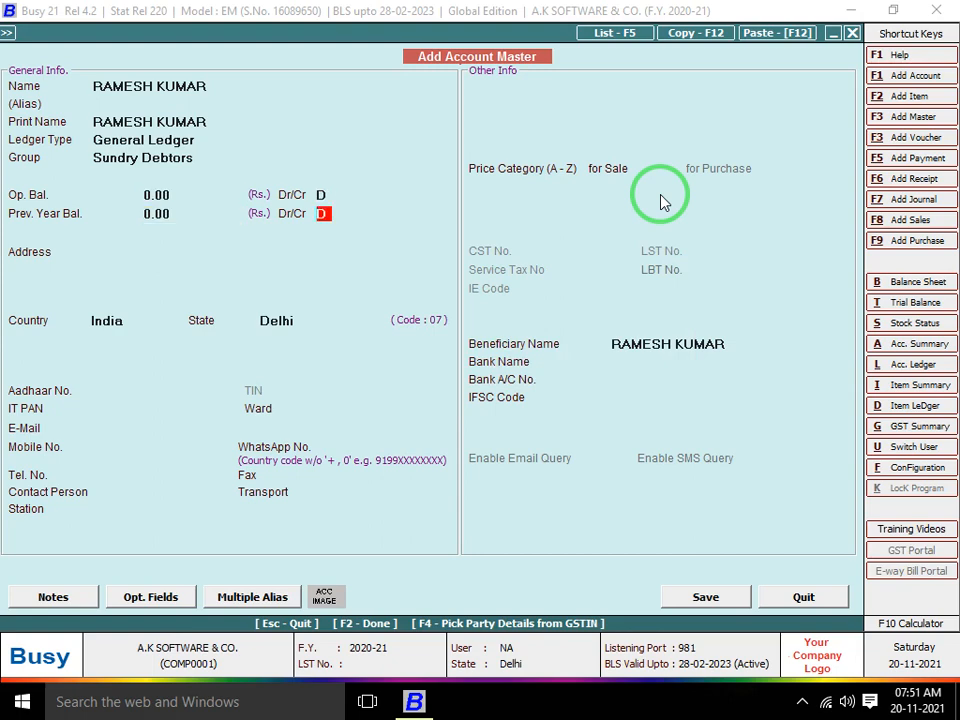
{"action": "key", "text": "Return"}
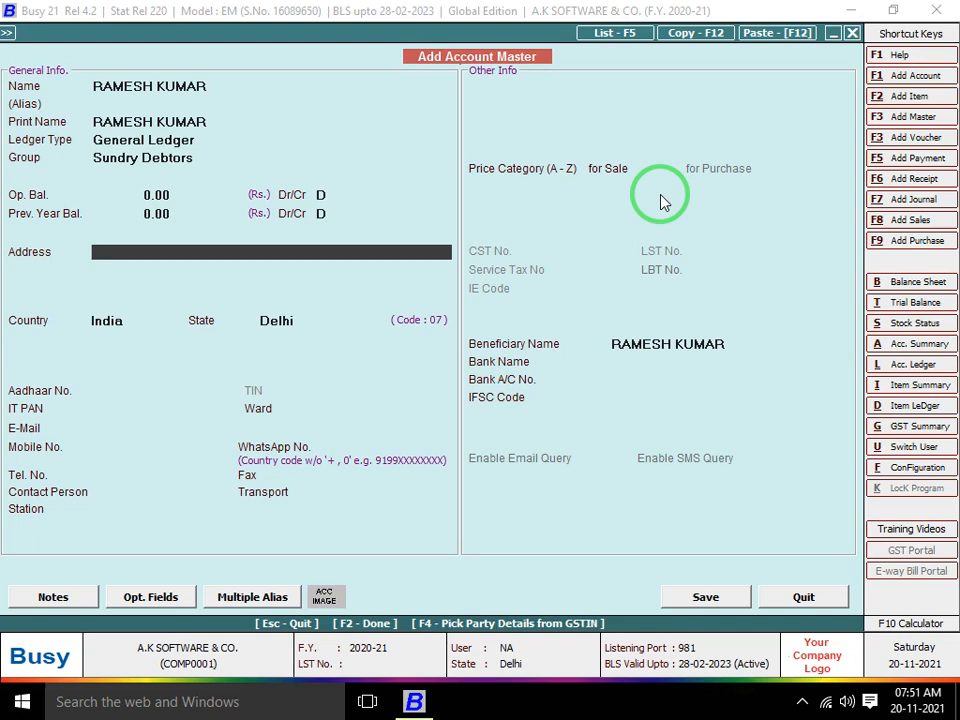
Discard the unfinished party account and sales voucher
{"action": "key", "text": "Escape"}
{"action": "key", "text": "Return"}
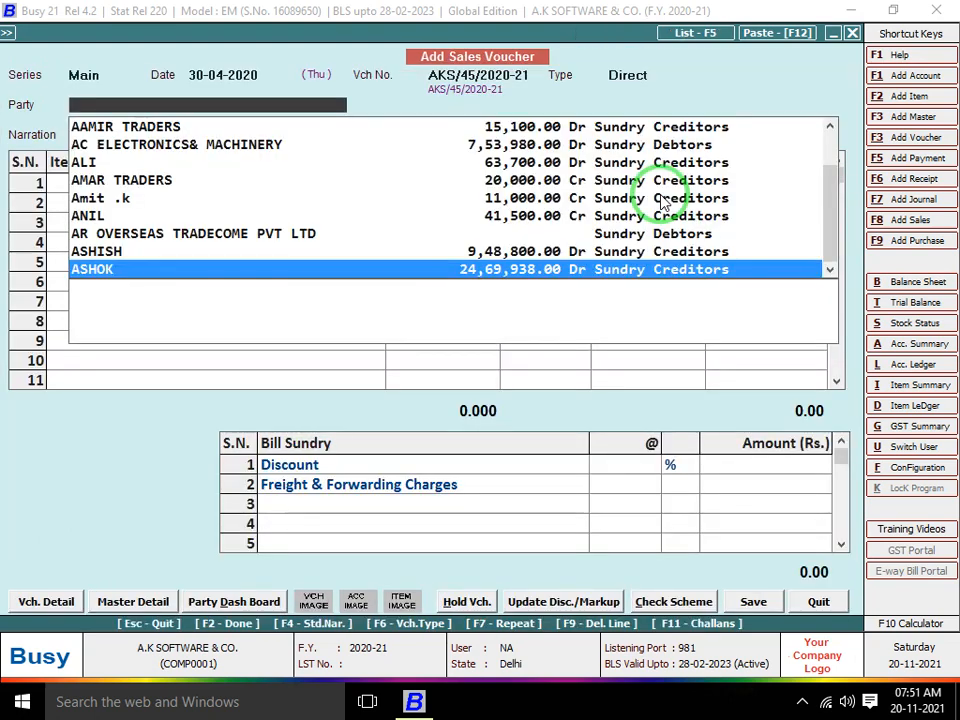
{"action": "key", "text": "Escape"}
{"action": "key", "text": "Return"}
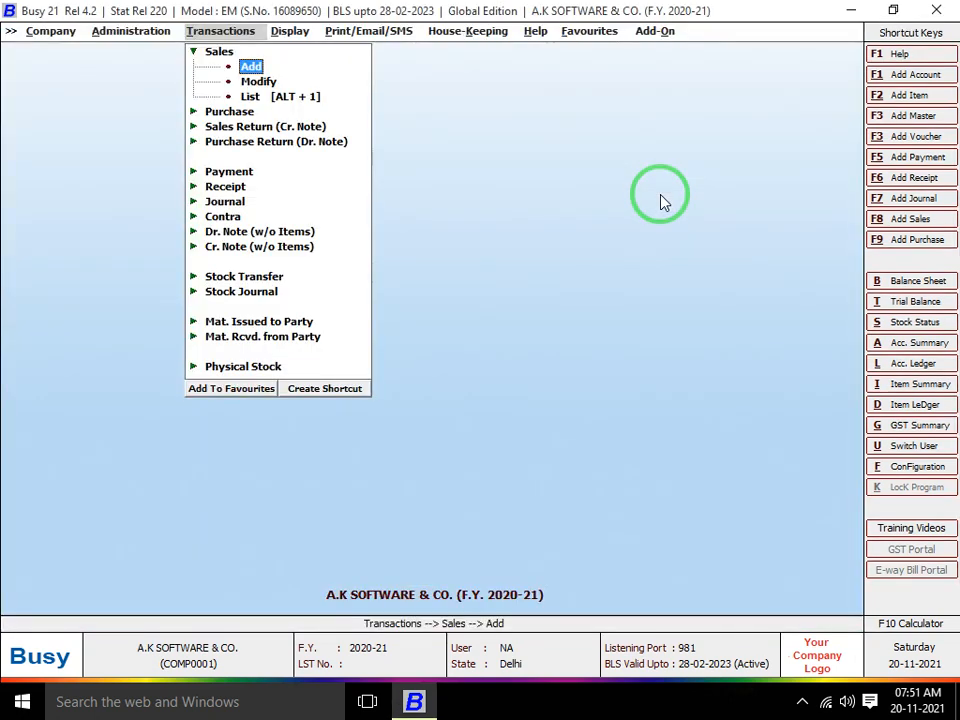
Return to Administration > Configuration and move to Masters Configuration
{"action": "key", "text": "Escape"}
{"action": "key", "text": "Left"}
{"action": "key", "text": "Down"}
{"action": "key", "text": "Return"}
{"action": "key", "text": "Down"}
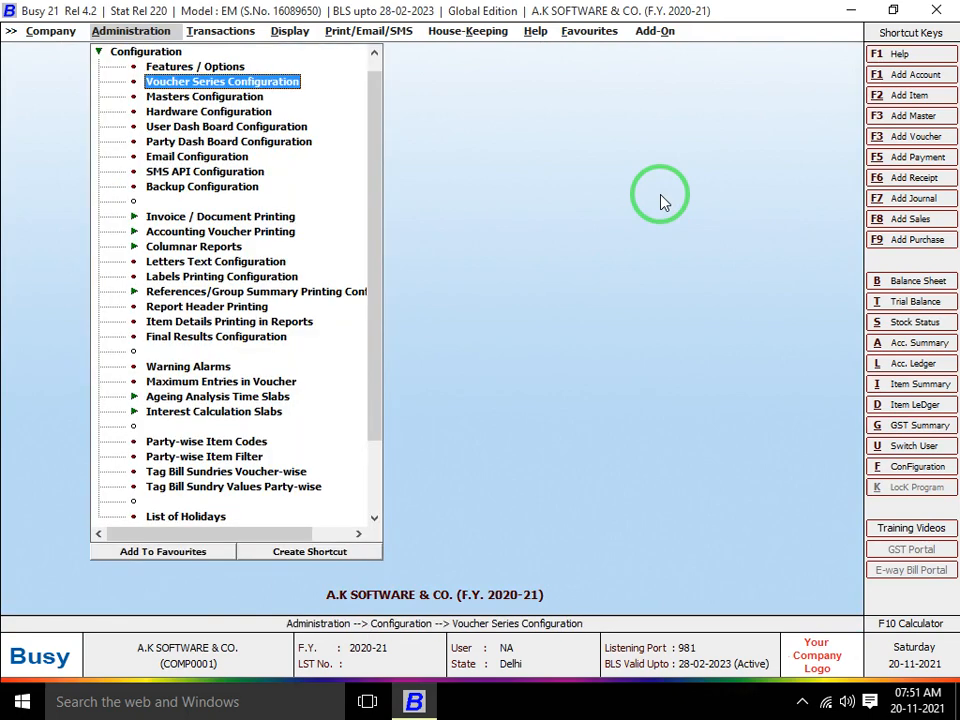
{"action": "key", "text": "Down"}
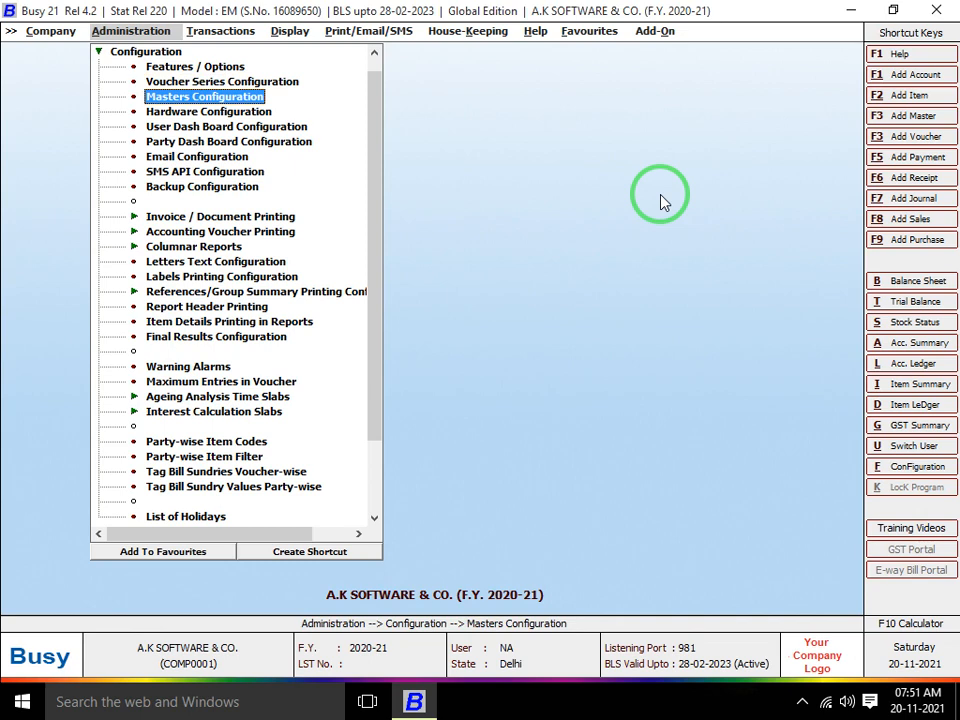
{"action": "key", "text": "Return"}
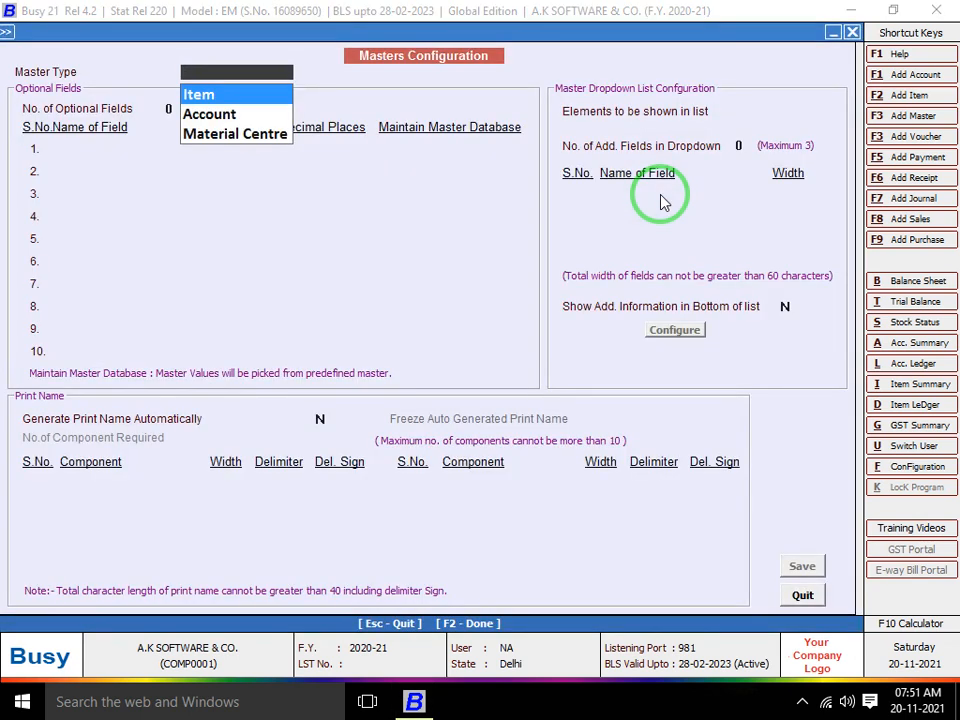
{"action": "key", "text": "Escape"}
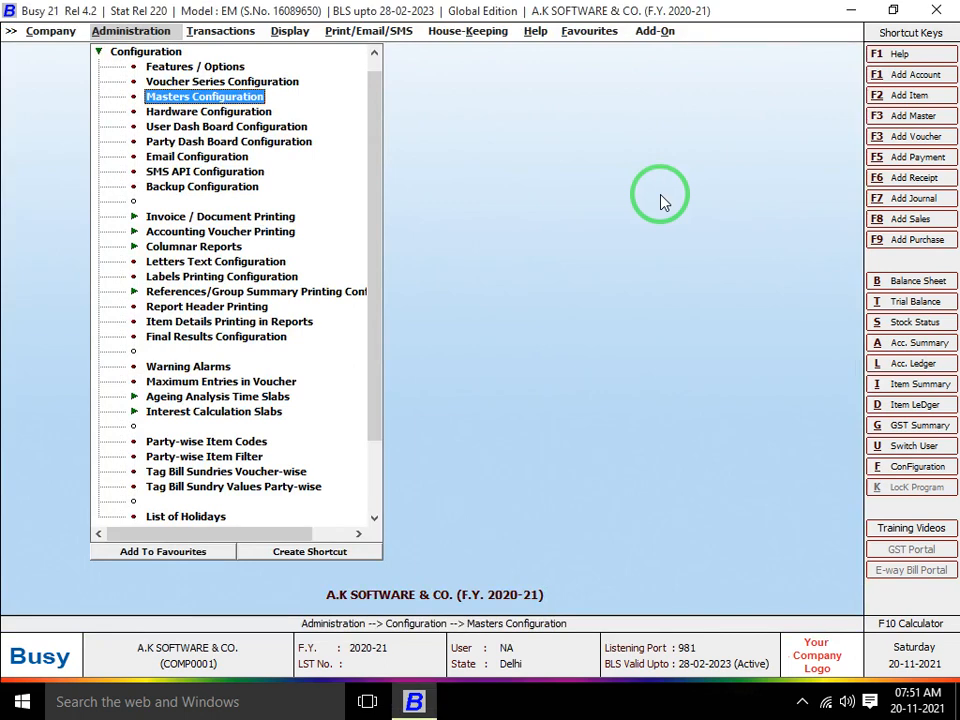
{"action": "key", "text": "Return"}
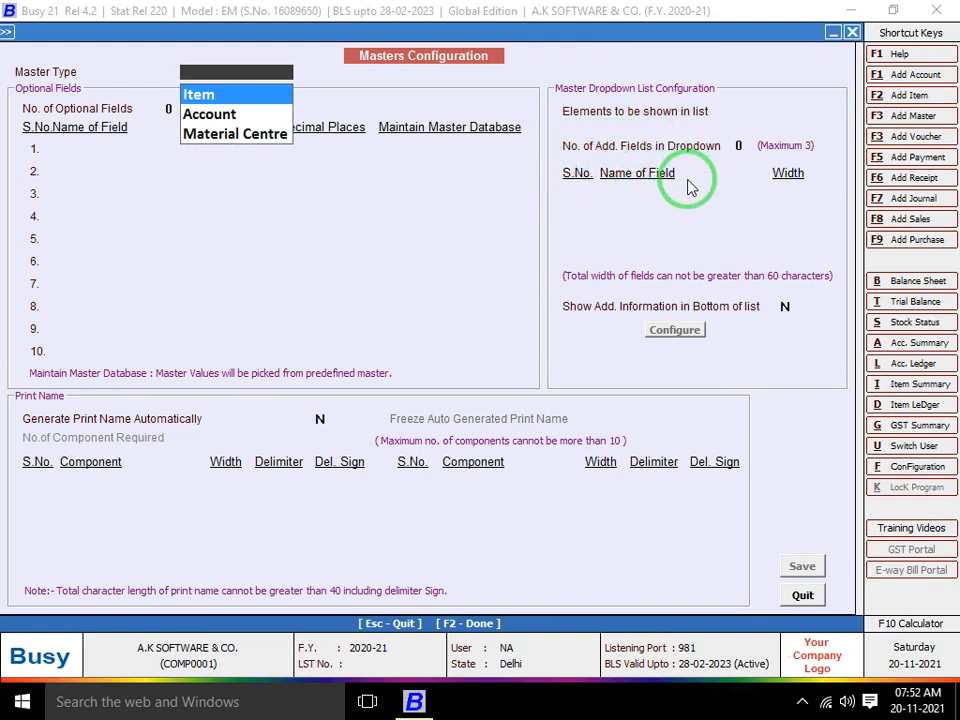
{"action": "key", "text": "Escape"}
{"action": "key", "text": "Escape"}
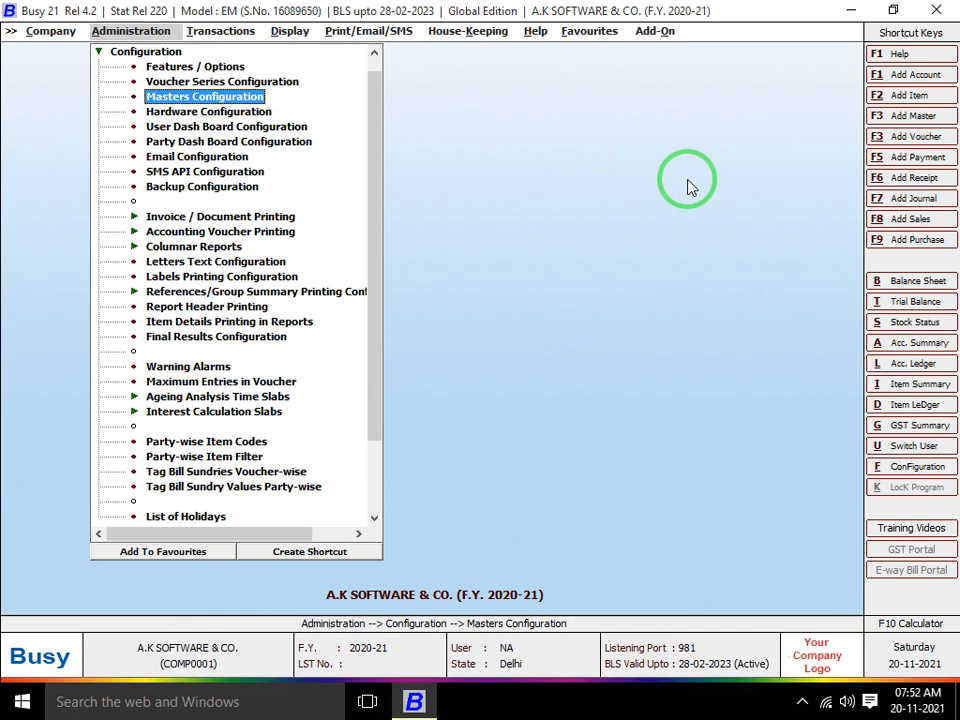
{"action": "key", "text": "Up"}
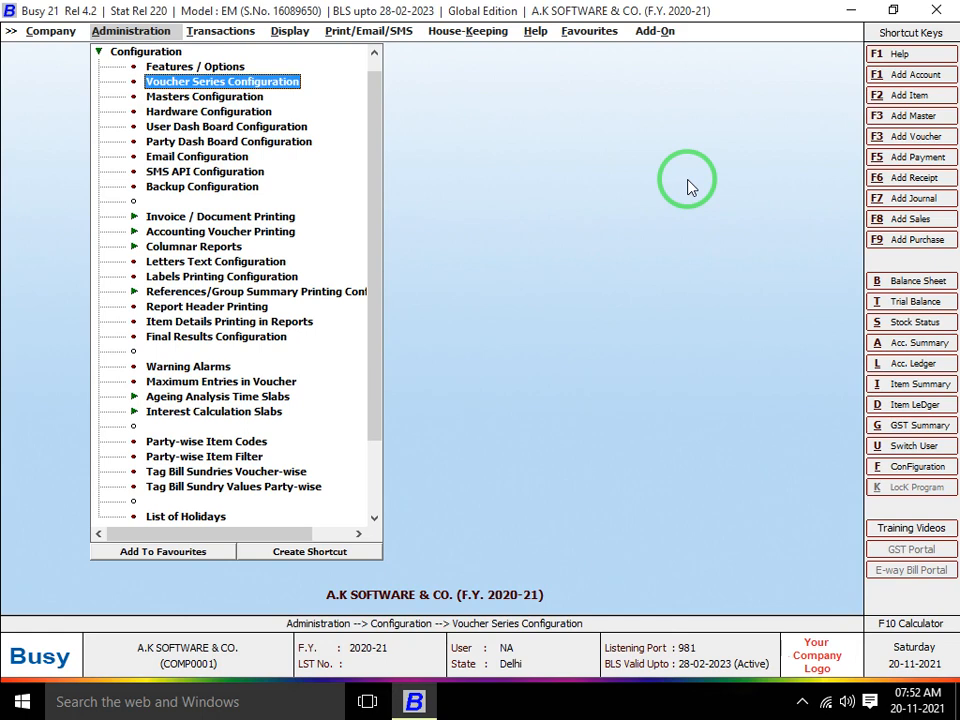
{"action": "key", "text": "Up"}
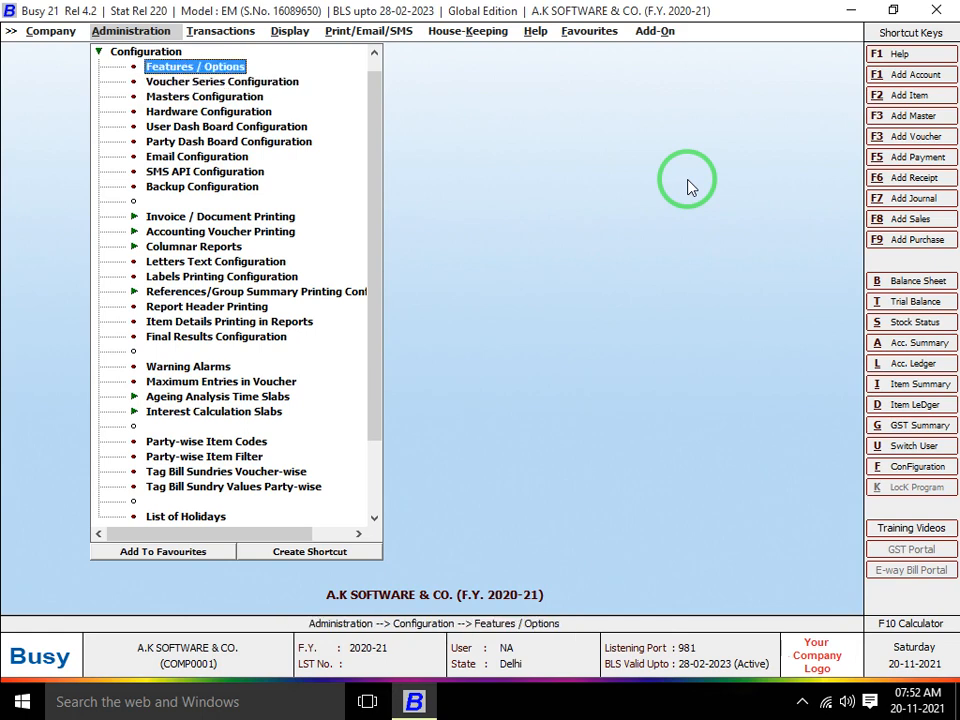
{"action": "key", "text": "Up"}
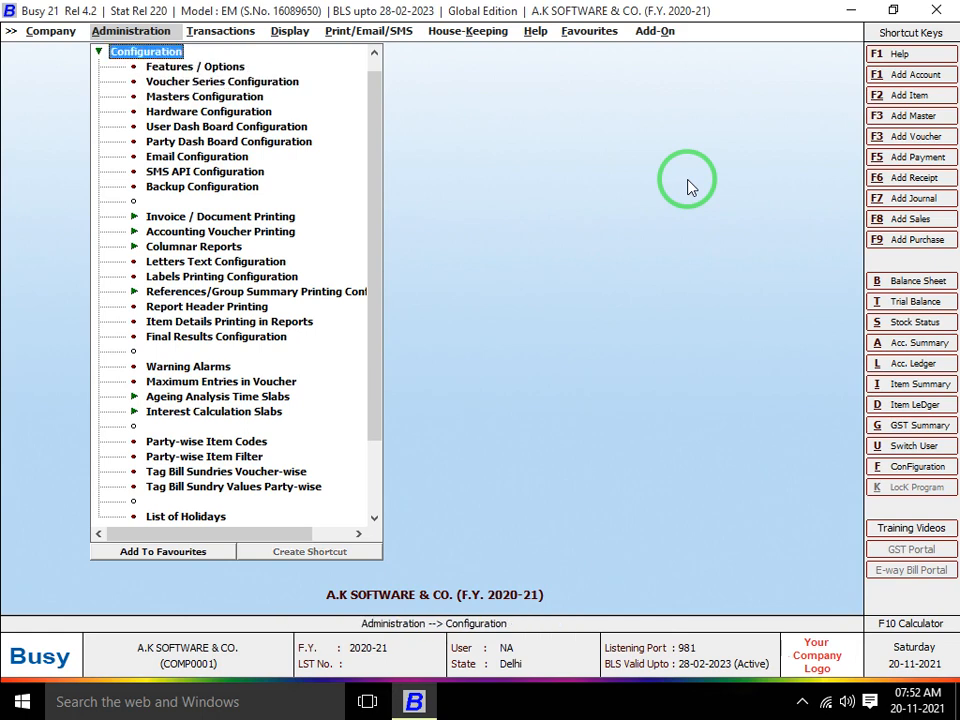
{"action": "key", "text": "Down"}
{"action": "key", "text": "Down"}
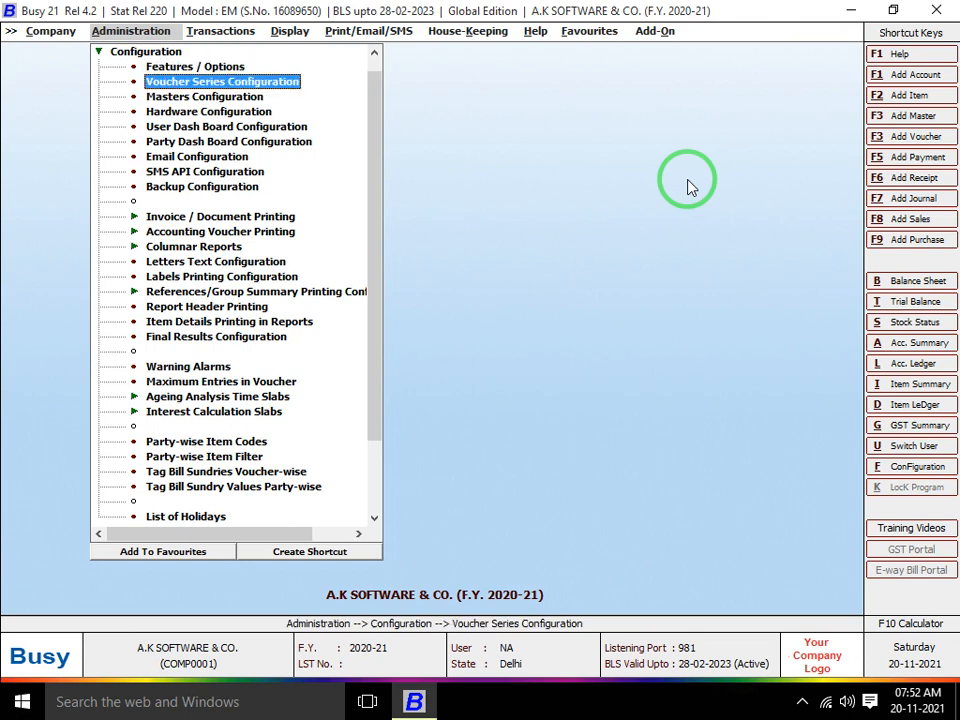
Set the Hardware Configuration default printer driver to AnyDesk Printer and save
{"action": "key", "text": "Down"}
{"action": "key", "text": "Down"}
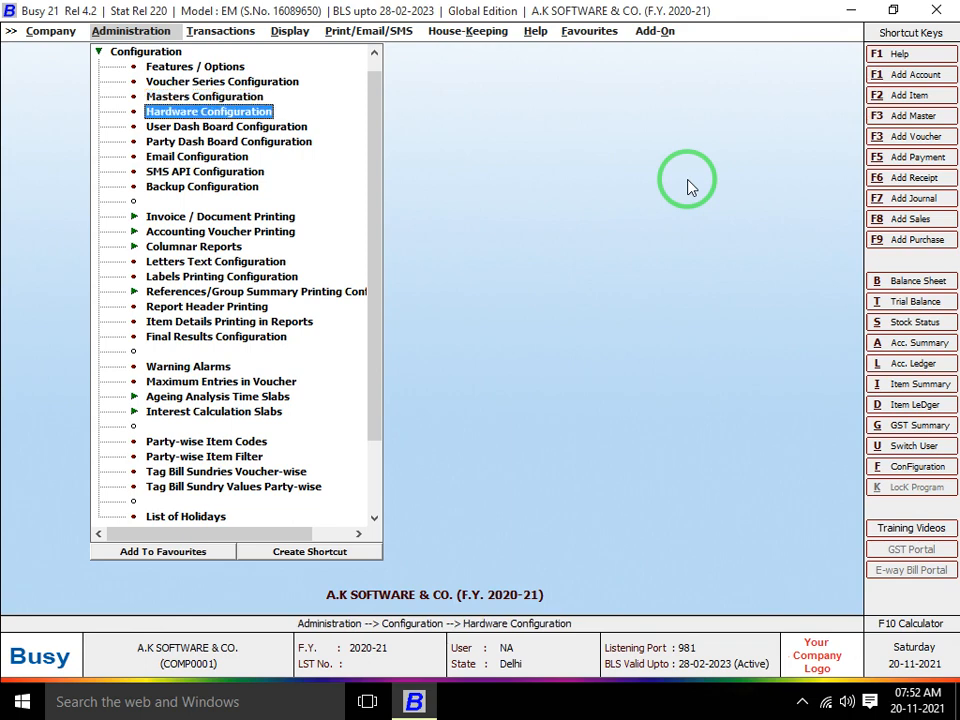
{"action": "key", "text": "Return"}
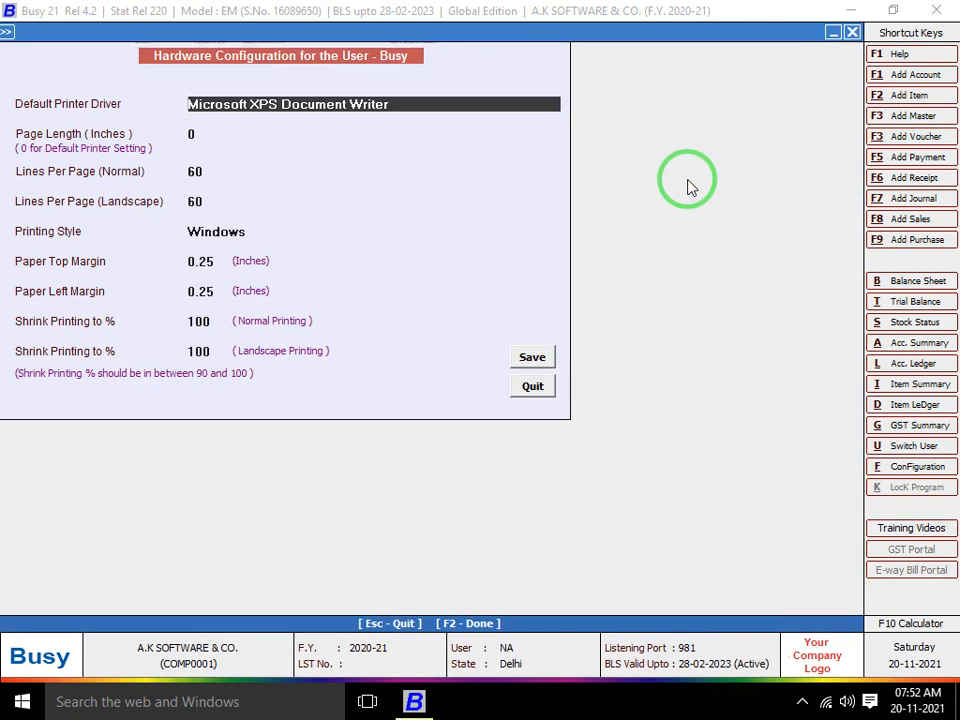
{"action": "key", "text": "space"}
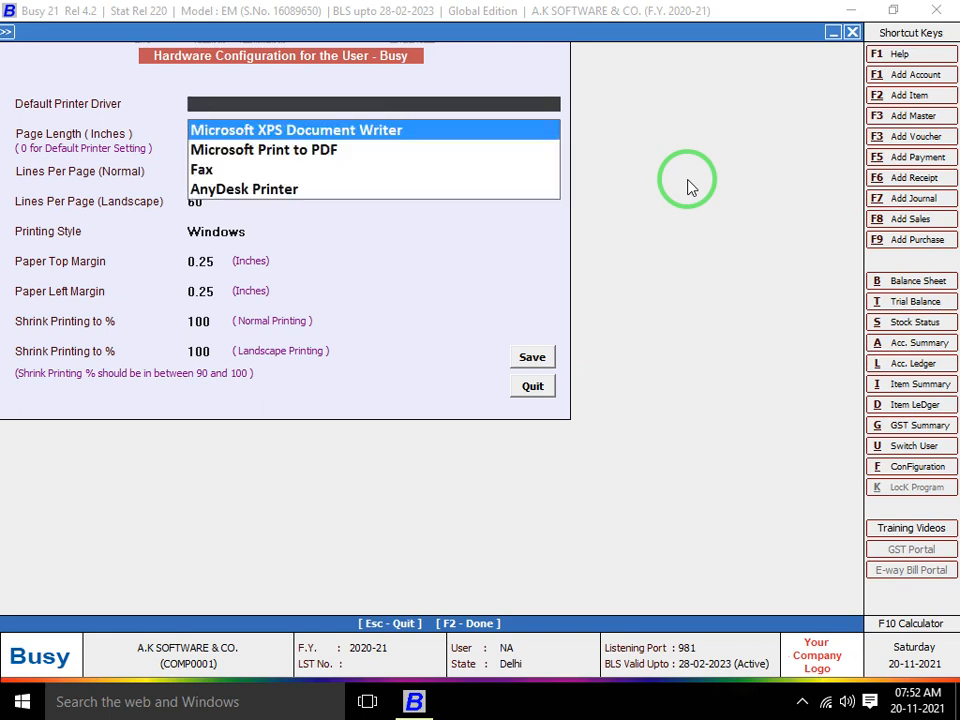
{"action": "key", "text": "Down"}
{"action": "key", "text": "Down"}
{"action": "key", "text": "Down"}
{"action": "key", "text": "Return"}
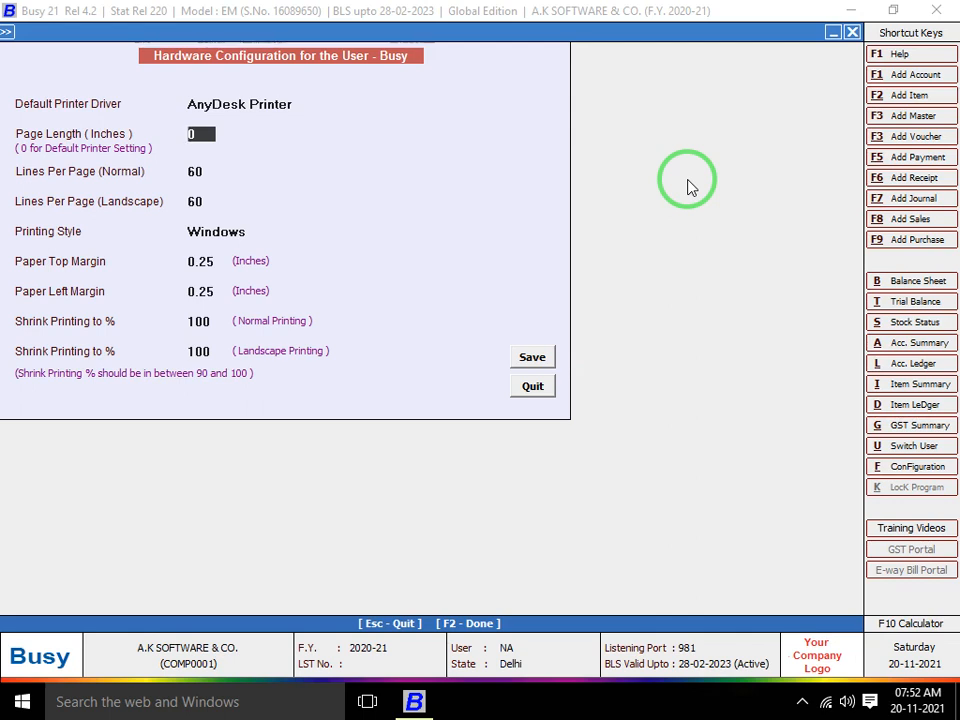
{"action": "key", "text": "Return"}
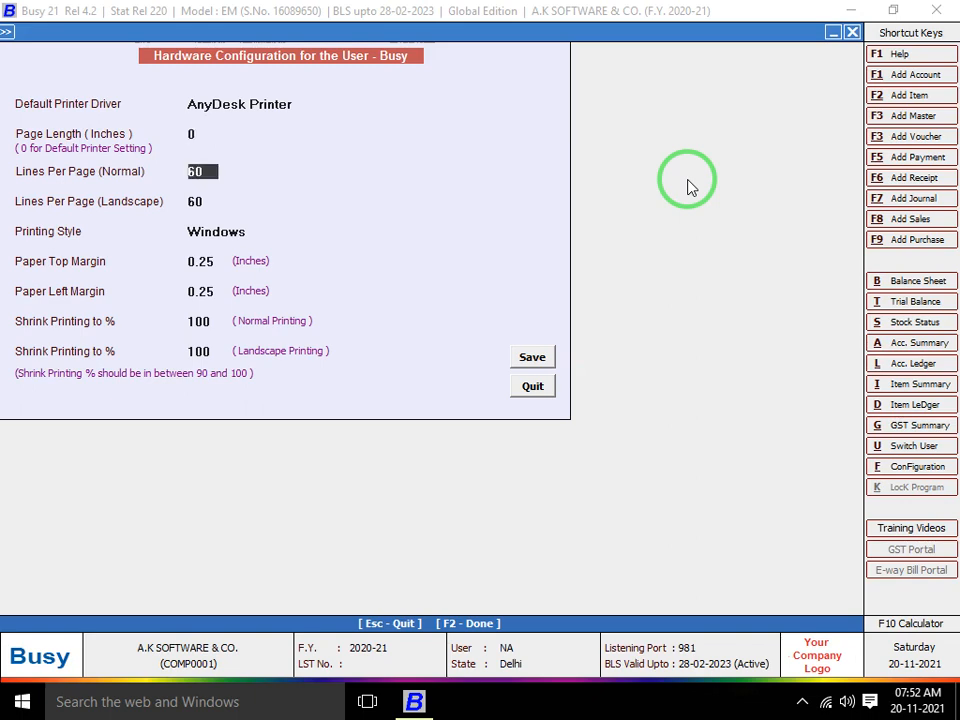
{"action": "key", "text": "Return"}
{"action": "key", "text": "F2"}
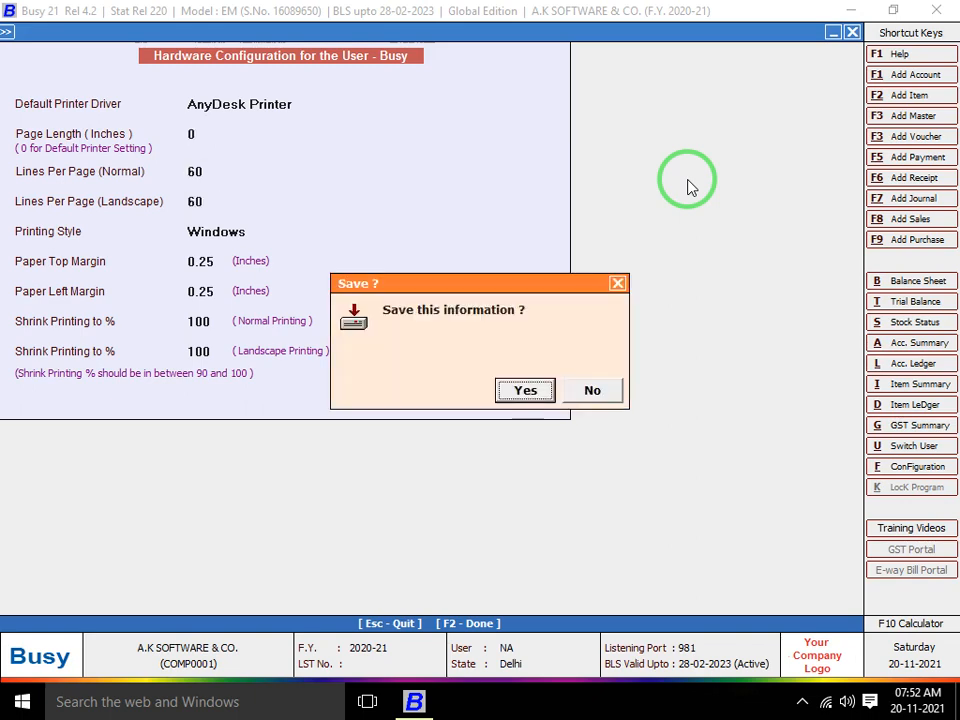
{"action": "key", "text": "Return"}
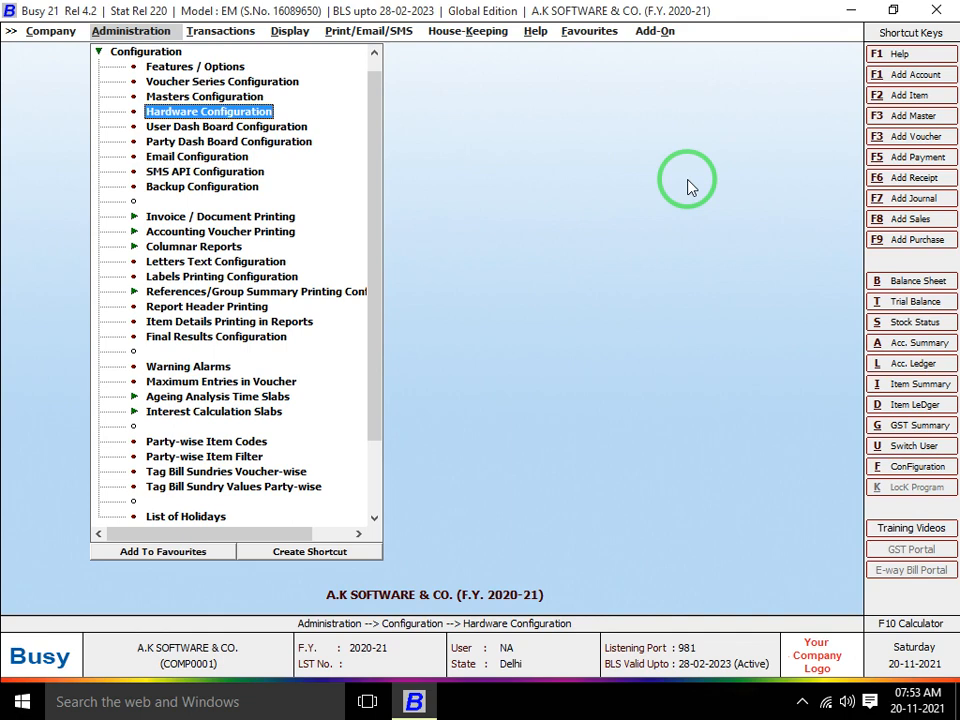
Reopen Hardware Configuration and view the Default Printer Driver list
{"action": "key", "text": "Up"}
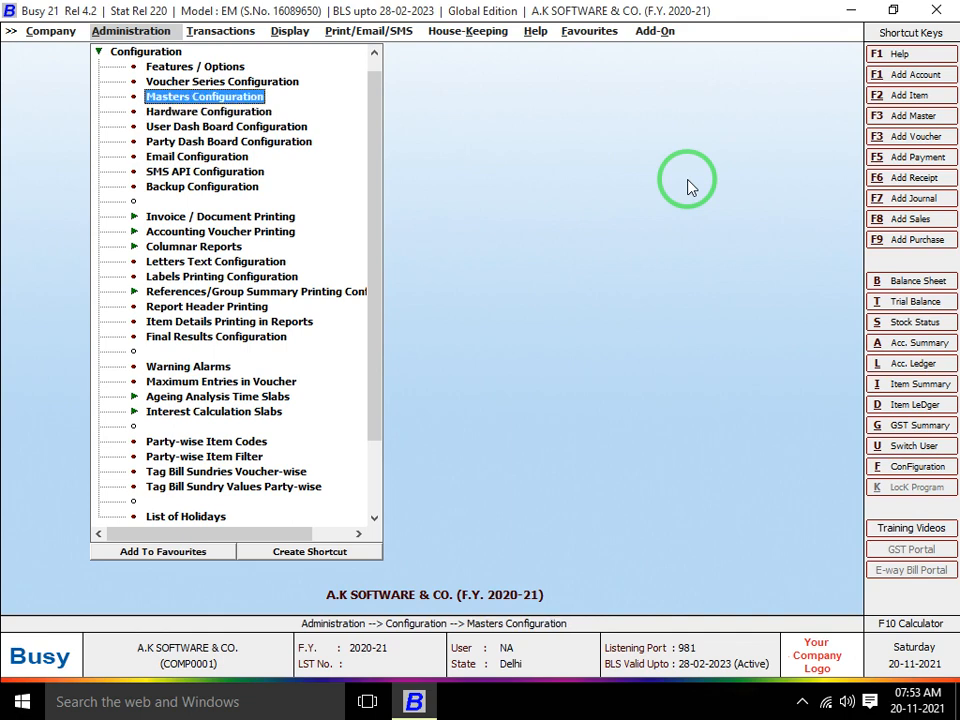
{"action": "key", "text": "Down"}
{"action": "key", "text": "Up"}
{"action": "key", "text": "Down"}
{"action": "key", "text": "Return"}
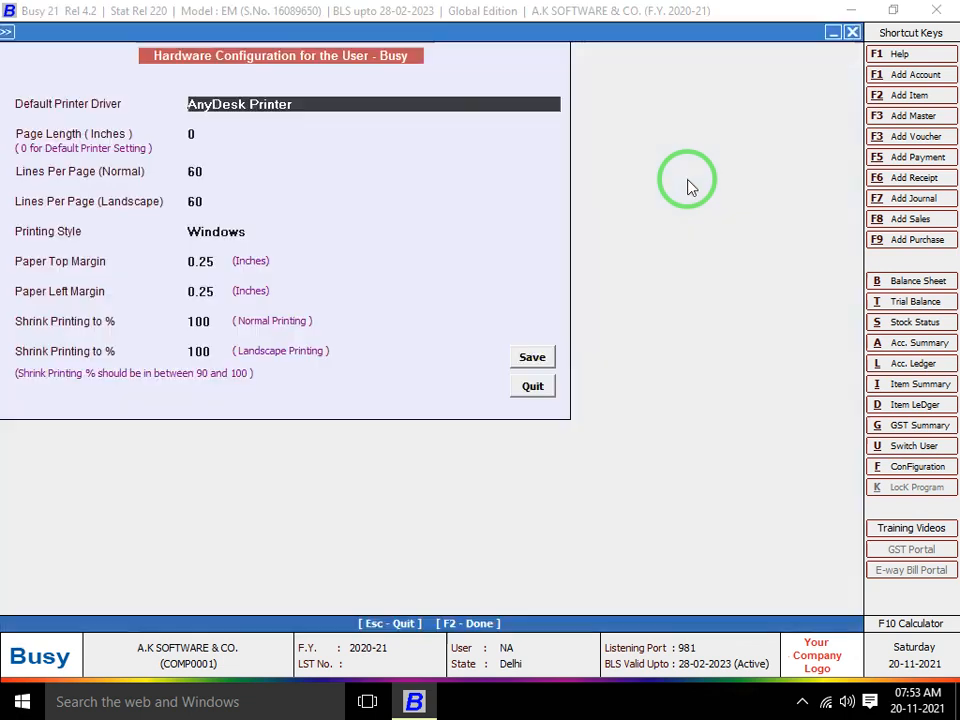
{"action": "key", "text": "space"}
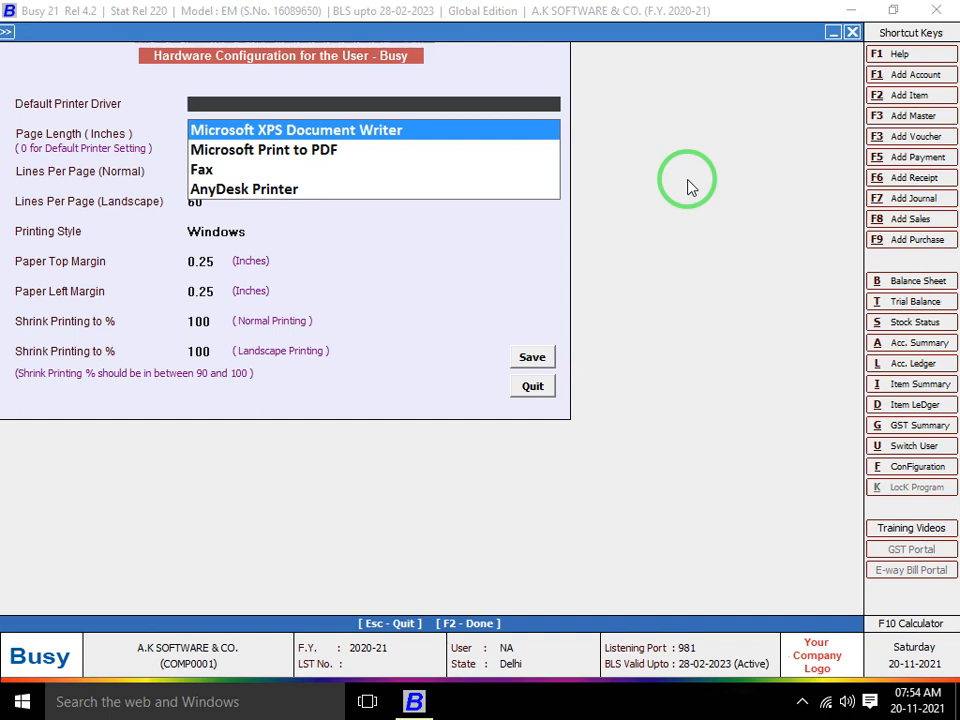
Quit Hardware Configuration without saving and leave the Configuration options list
{"action": "key", "text": "Escape"}
{"action": "key", "text": "Escape"}
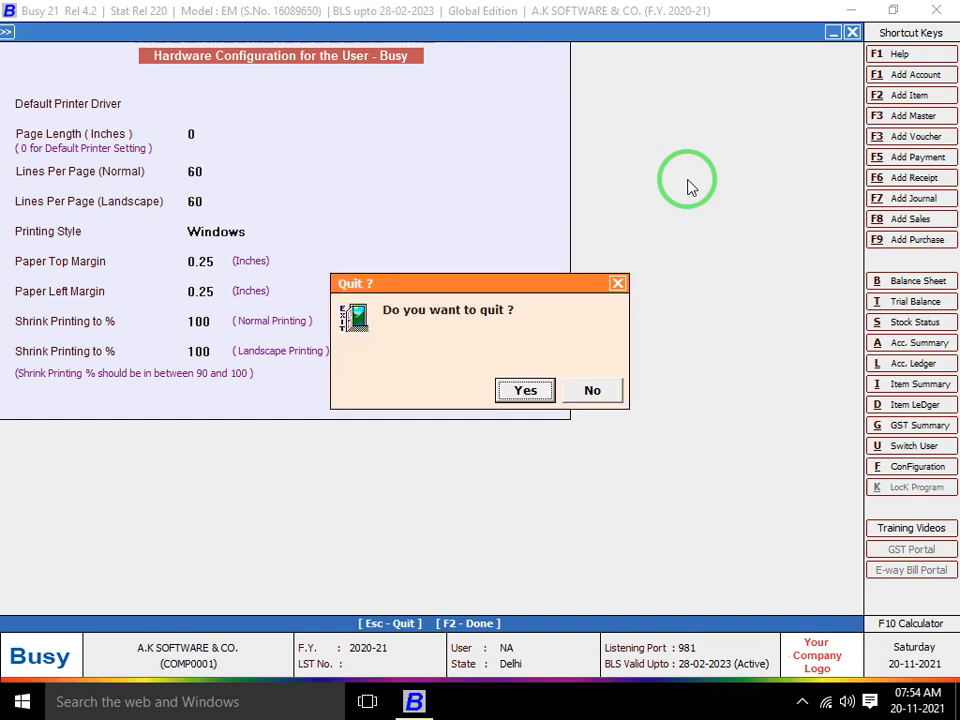
{"action": "key", "text": "Return"}
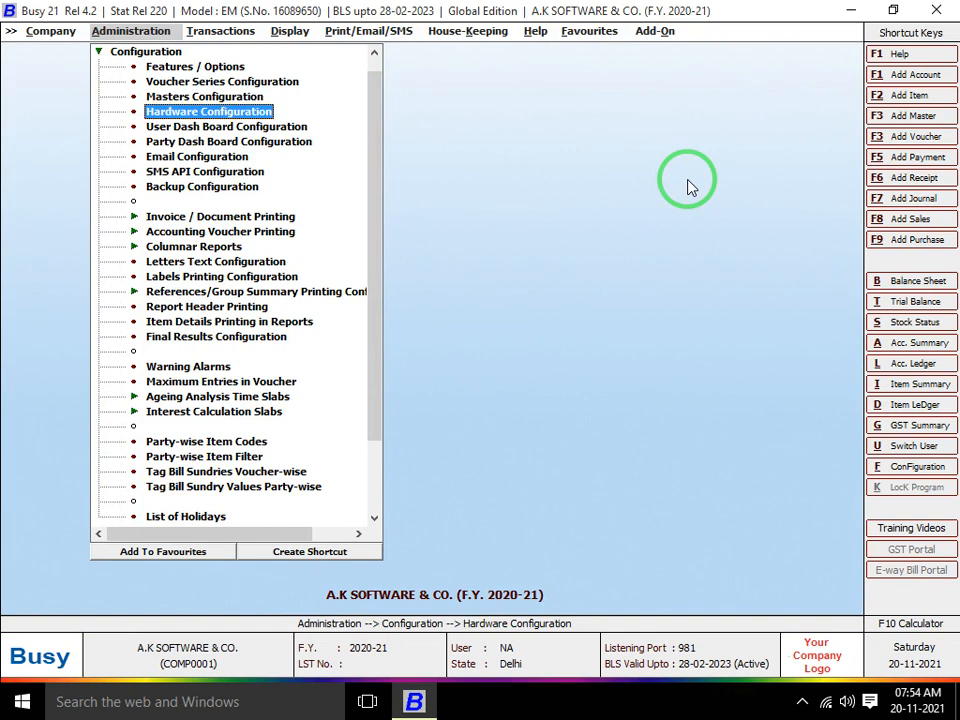
{"action": "key", "text": "Escape"}
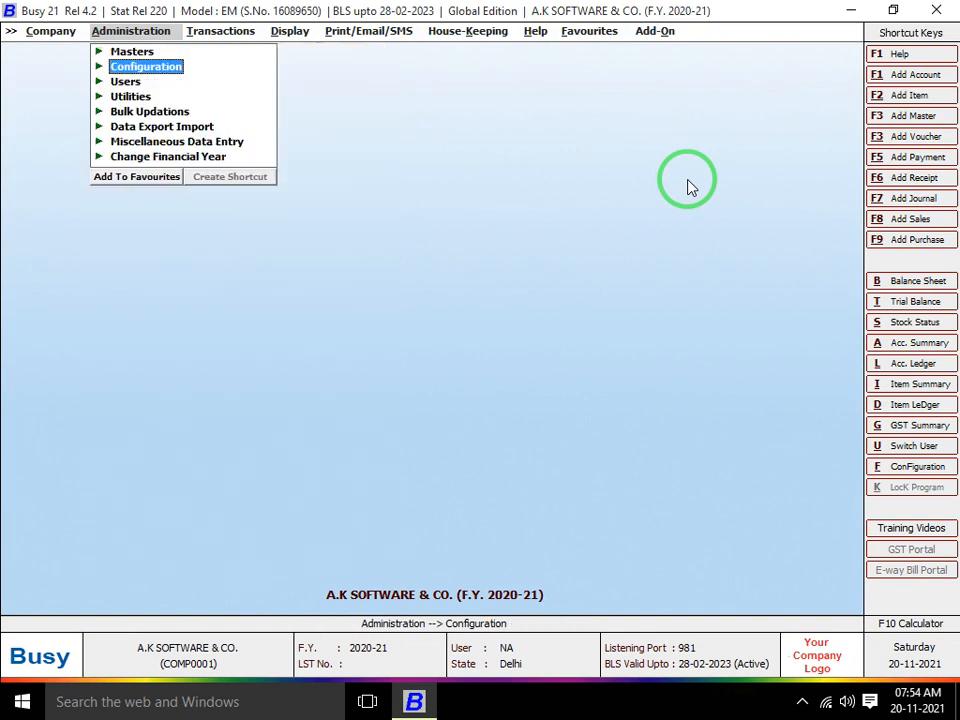
Minimise Busy and open Hardware and Sound from the desktop Control Panel
{"action": "key", "text": "super+d"}
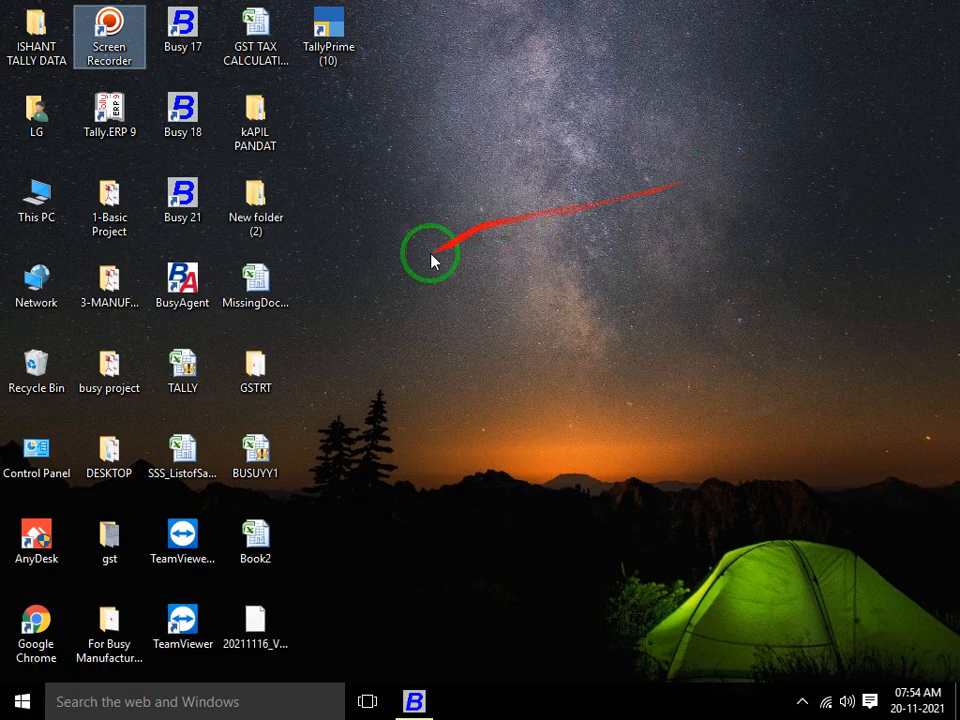
{"action": "double_click", "coordinate": [30, 455]}
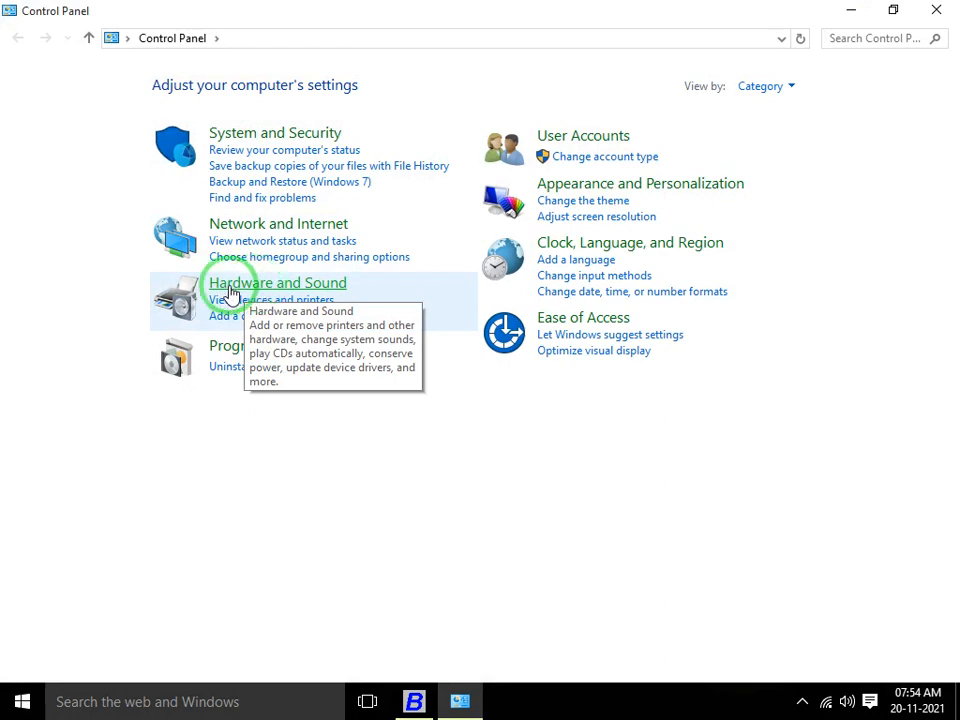
{"action": "left_click", "coordinate": [266, 286]}
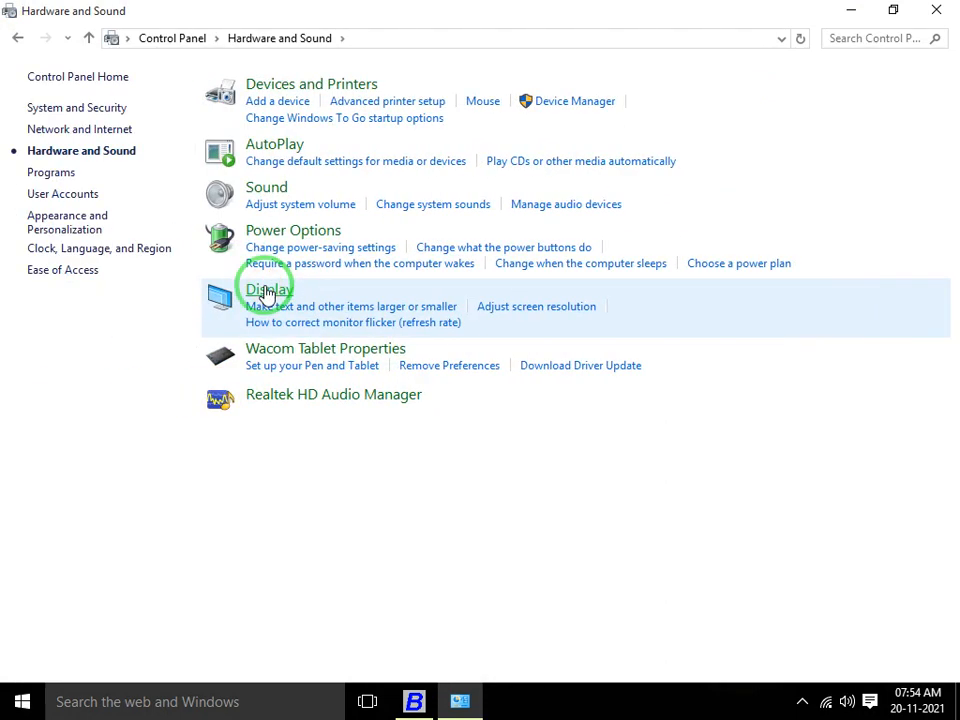
Start the Add a device search, close that window and go back
{"action": "left_click", "coordinate": [274, 103]}
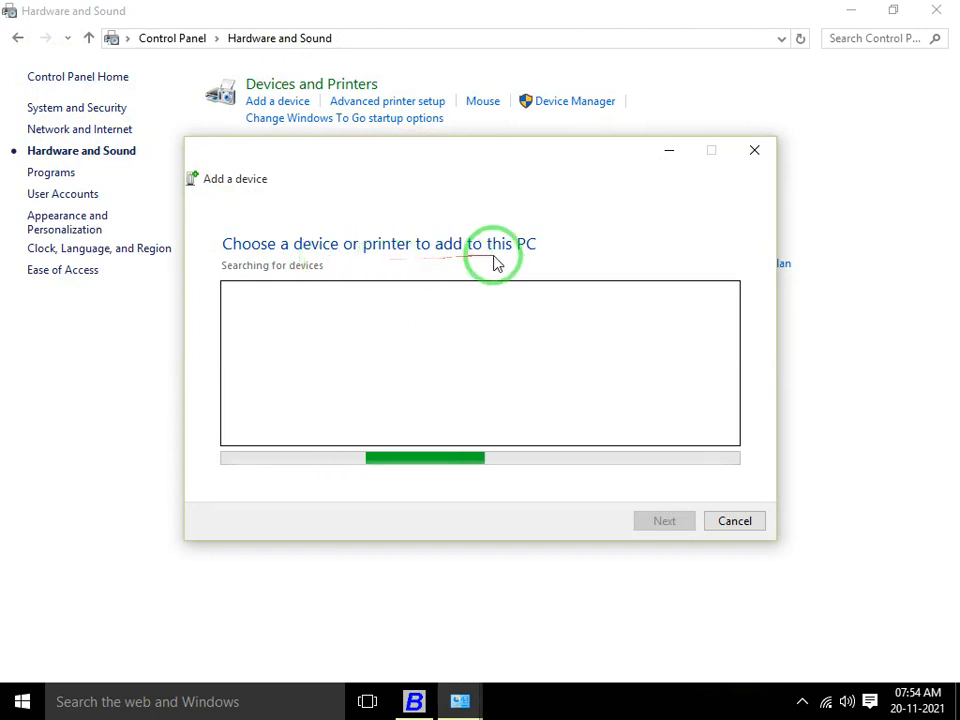
{"action": "left_click", "coordinate": [759, 152]}
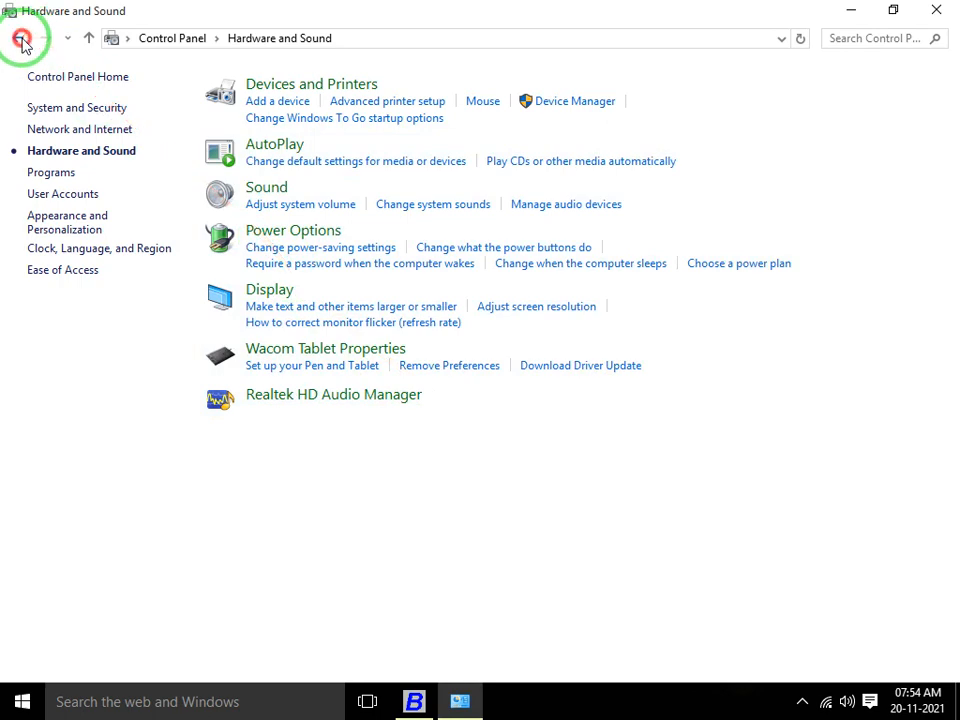
{"action": "left_click", "coordinate": [22, 40]}
In Devices and Printers, set Microsoft Print to PDF as the default printer
{"action": "left_click", "coordinate": [249, 301]}
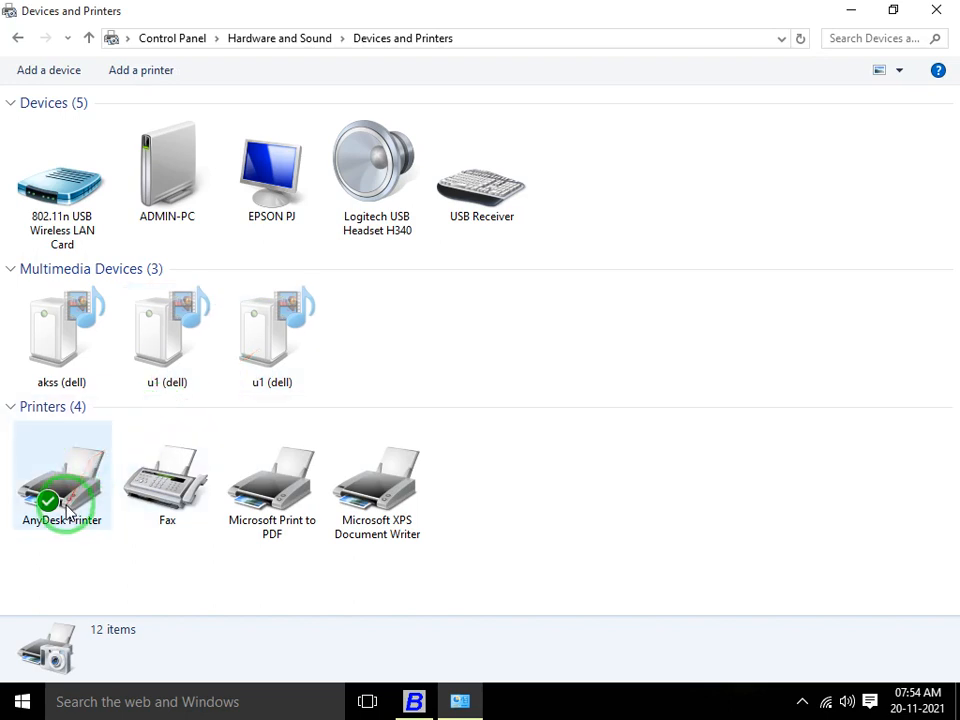
{"action": "right_click", "coordinate": [272, 497]}
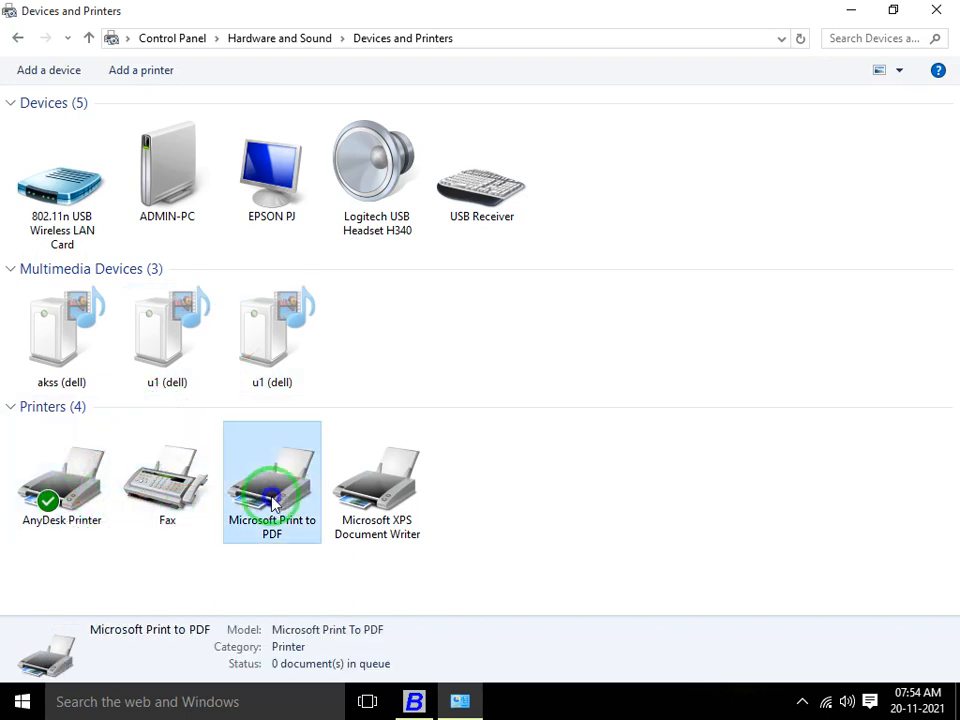
{"action": "left_click", "coordinate": [333, 339]}
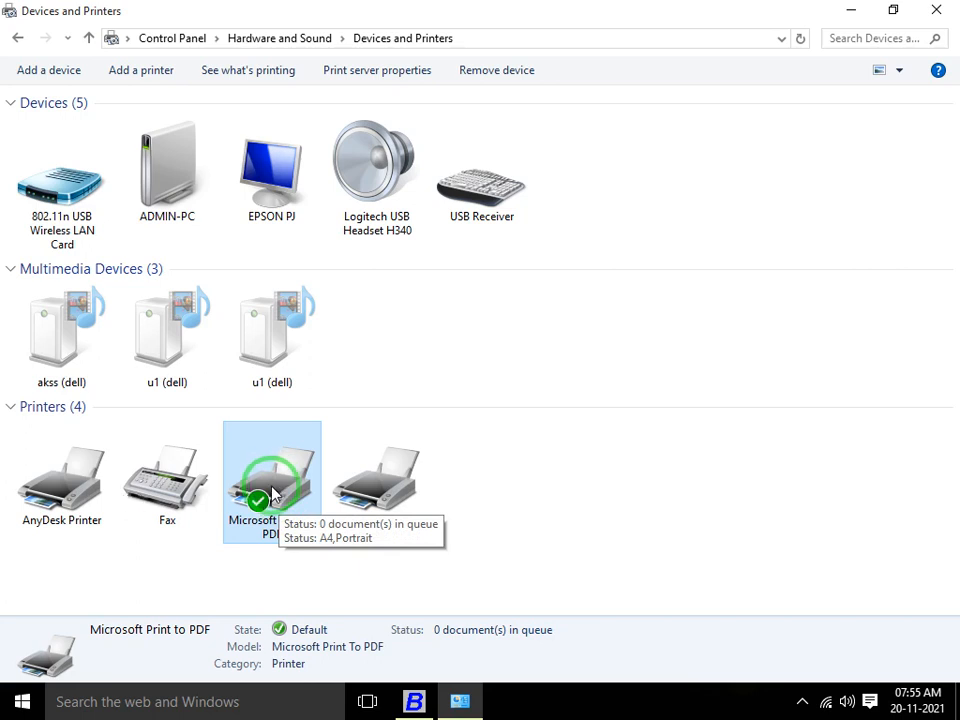
{"action": "left_click", "coordinate": [802, 703]}
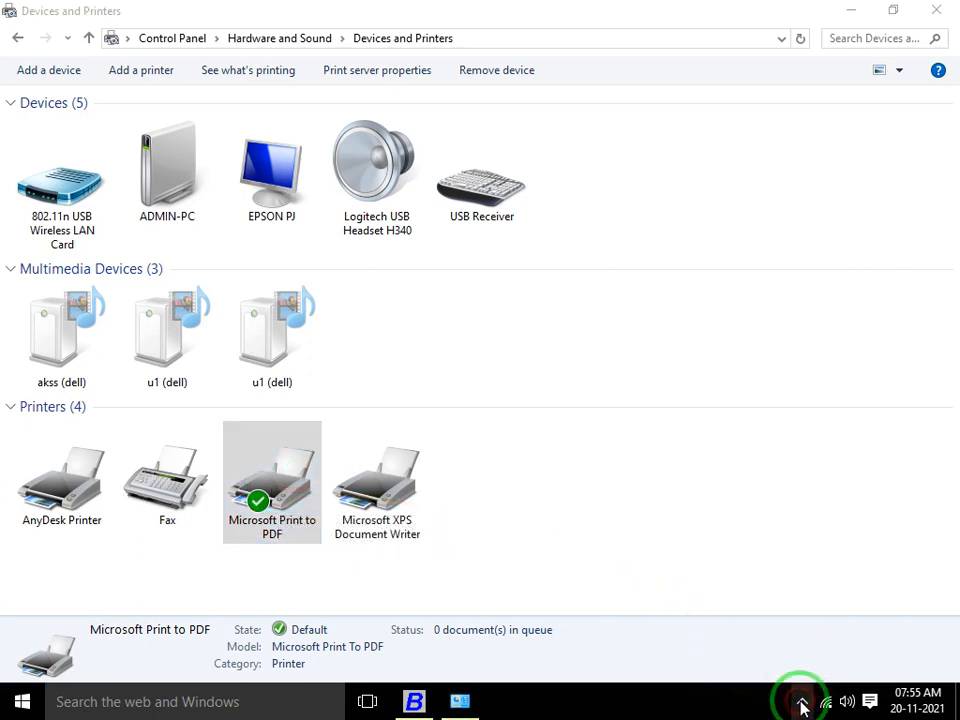
{"action": "left_click", "coordinate": [799, 666]}
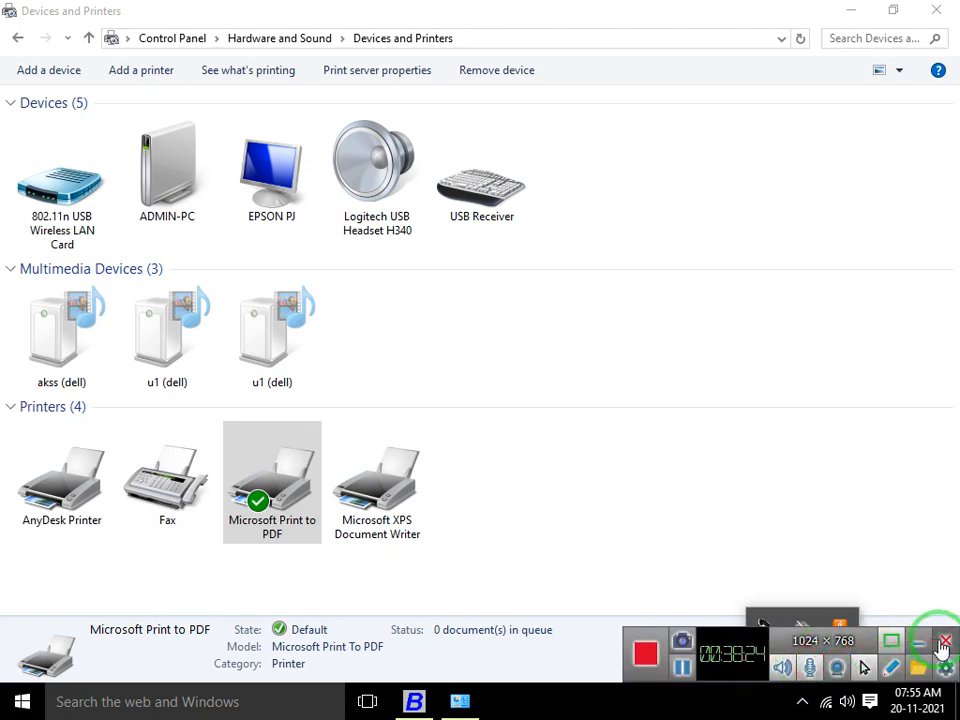